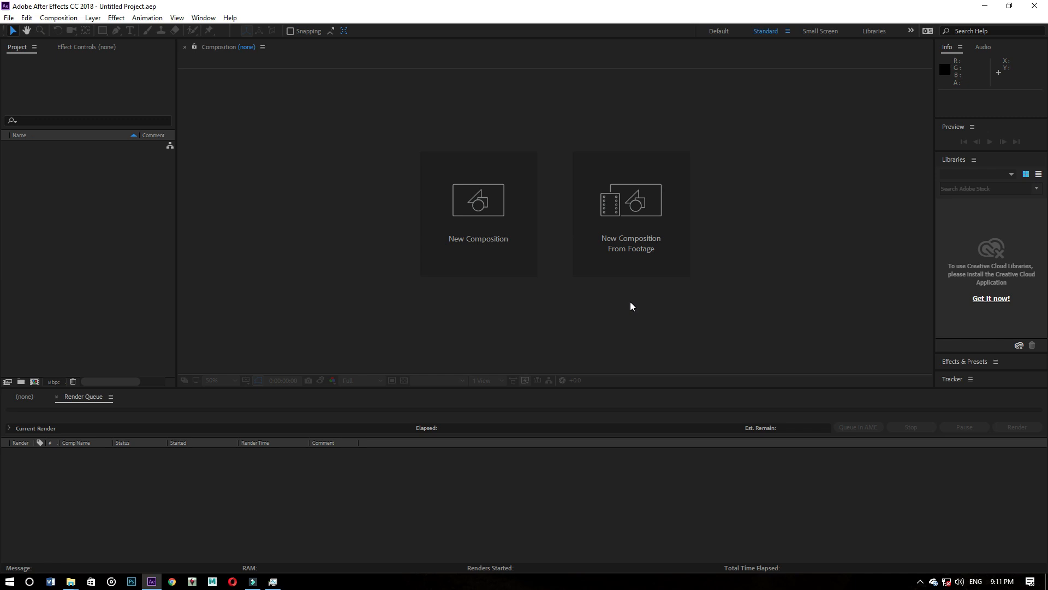
- Create a composition from the IMG_4612.MOV footage and preview the opening of the clip
{"action": "left_click", "coordinate": [624, 244]}
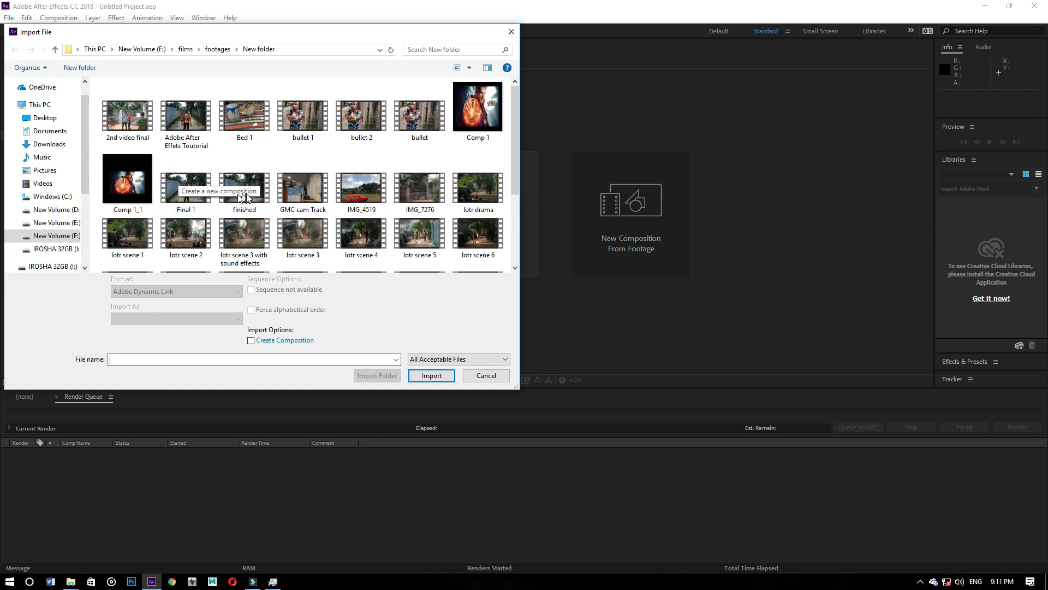
{"action": "scroll", "coordinate": [262, 192], "scroll_direction": "down", "scroll_amount": 2}
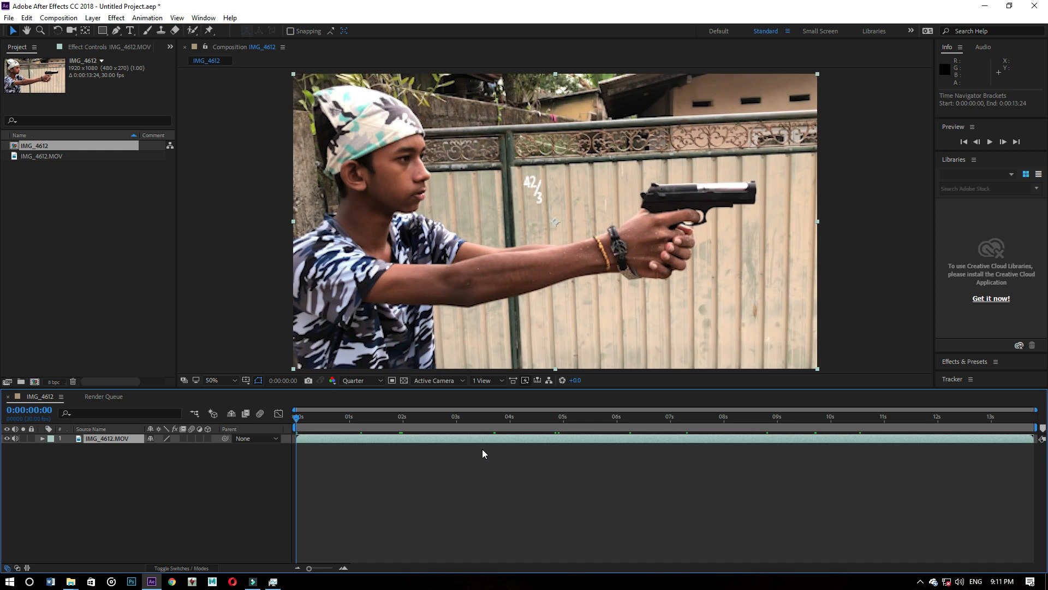
{"action": "key", "text": "space"}
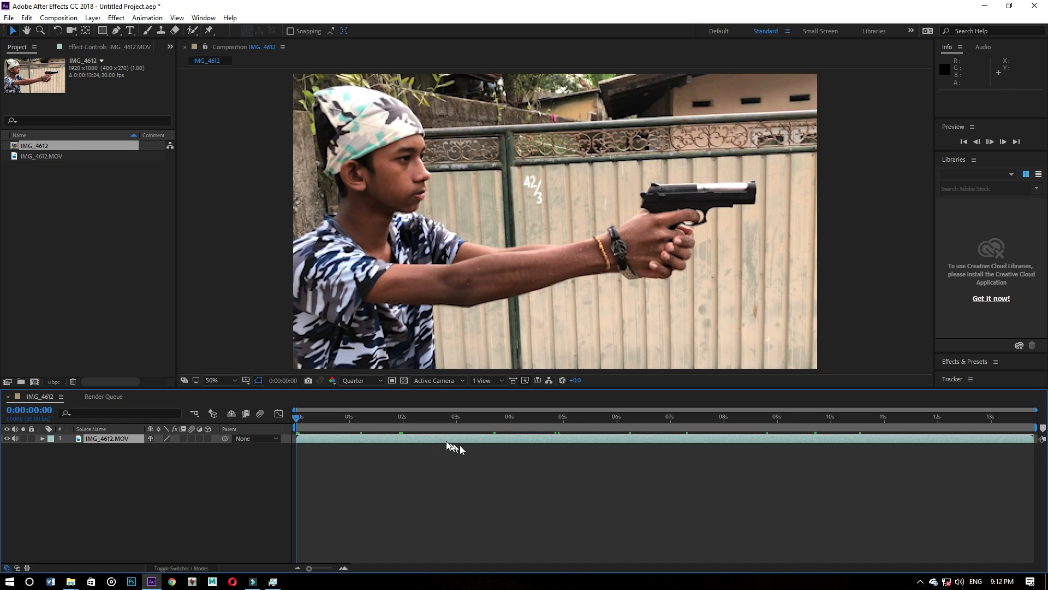
{"action": "key", "text": "space"}
{"action": "left_click_drag", "start_coordinate": [335, 421], "coordinate": [397, 415]}
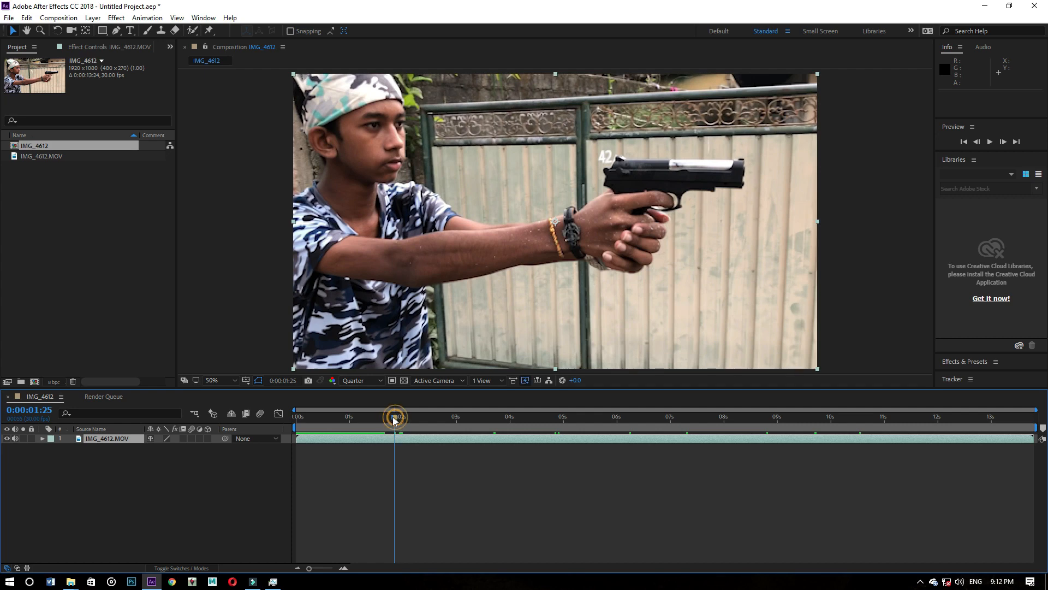
{"action": "left_click_drag", "start_coordinate": [396, 418], "coordinate": [384, 417]}
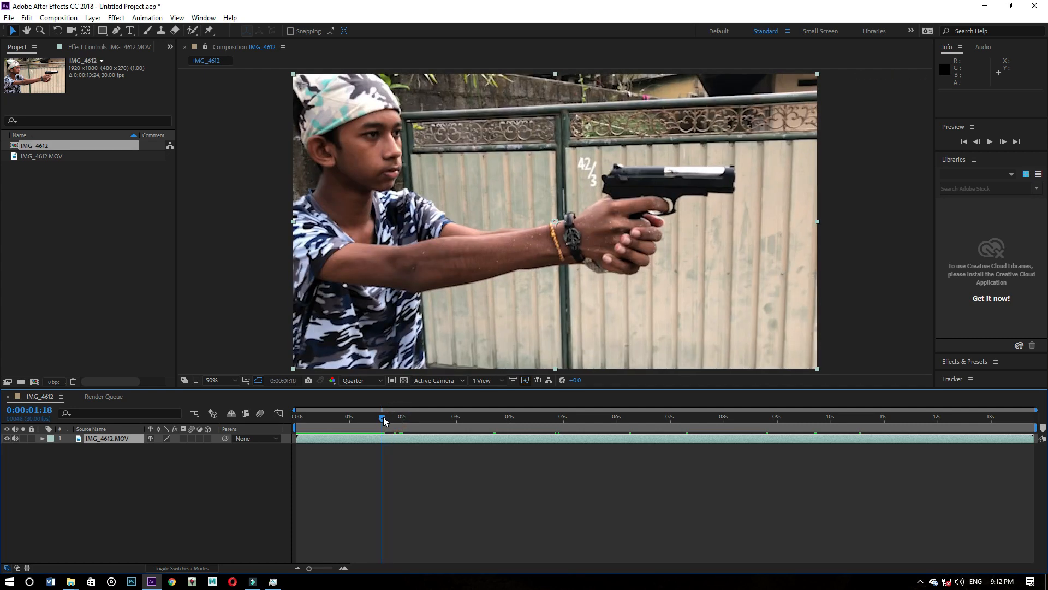
{"action": "left_click_drag", "start_coordinate": [384, 417], "coordinate": [218, 458]}
- Add a 1920 x 1080 px black solid layer with colour 000000 above the footage
{"action": "right_click", "coordinate": [174, 475]}
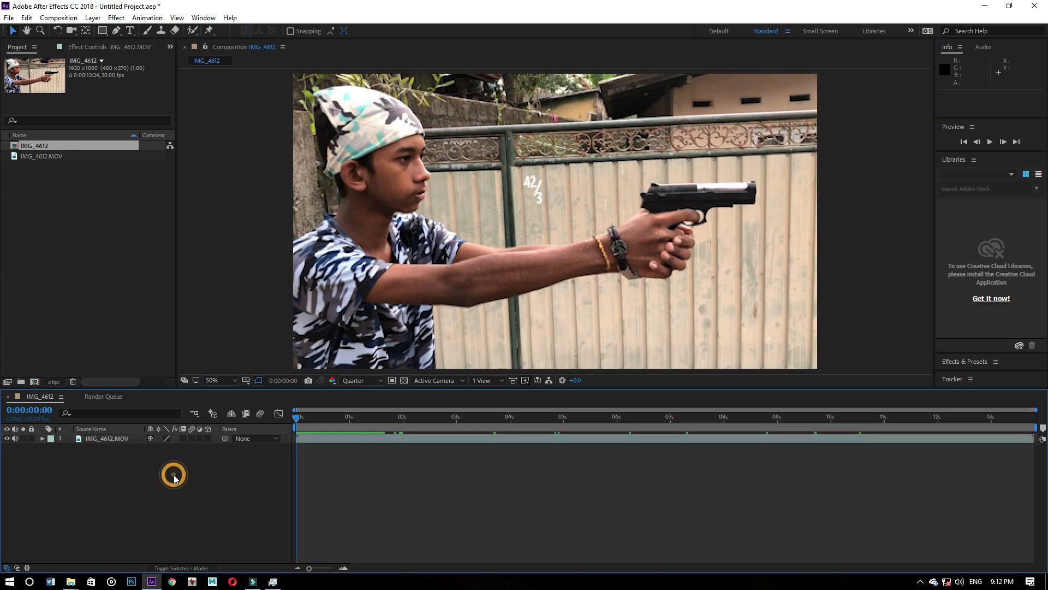
{"action": "mouse_move", "coordinate": [199, 355]}
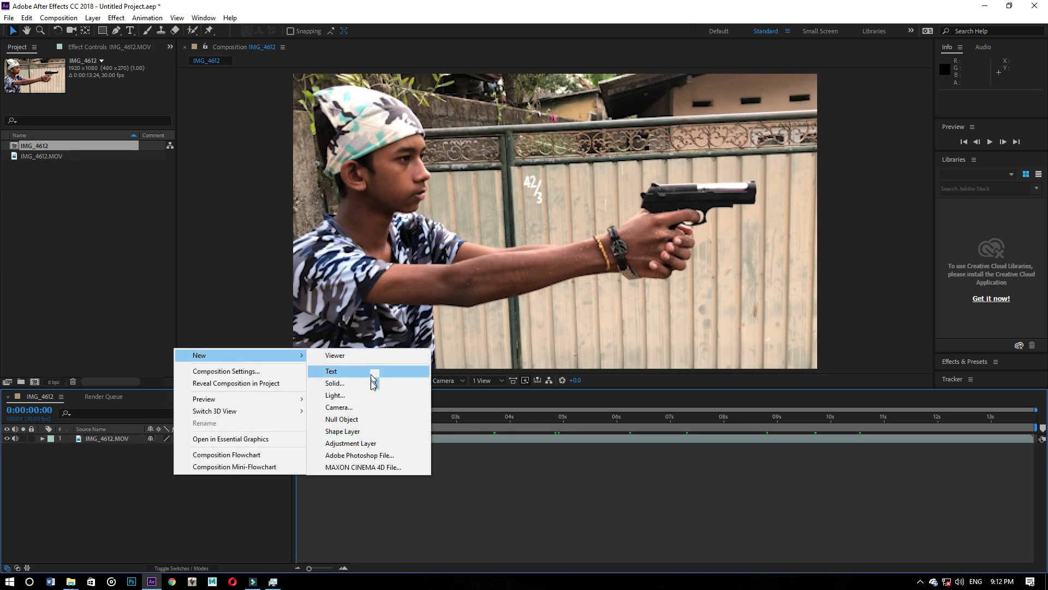
{"action": "left_click", "coordinate": [372, 381]}
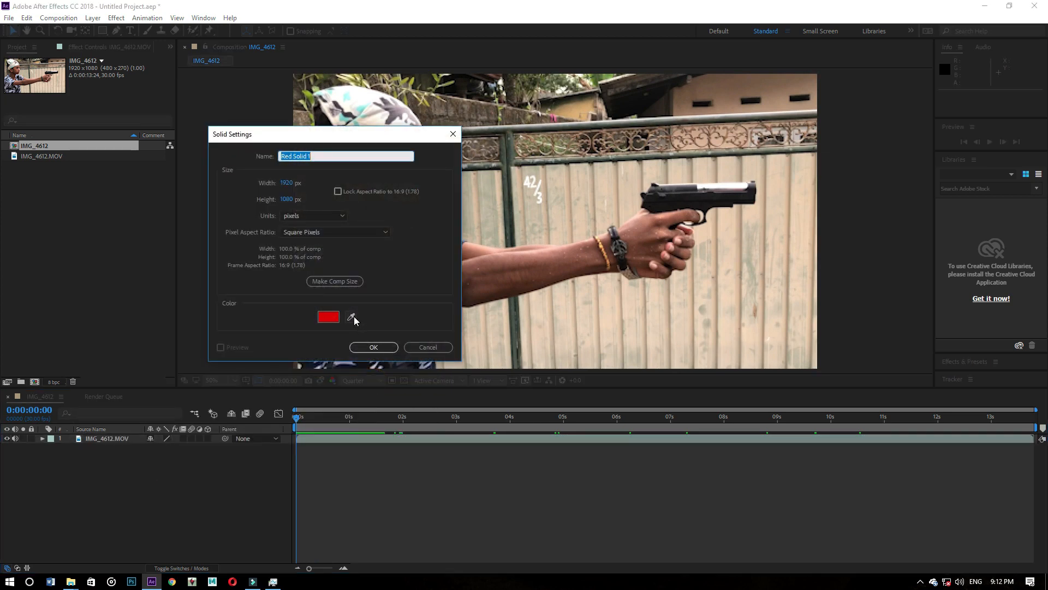
{"action": "left_click", "coordinate": [351, 317]}
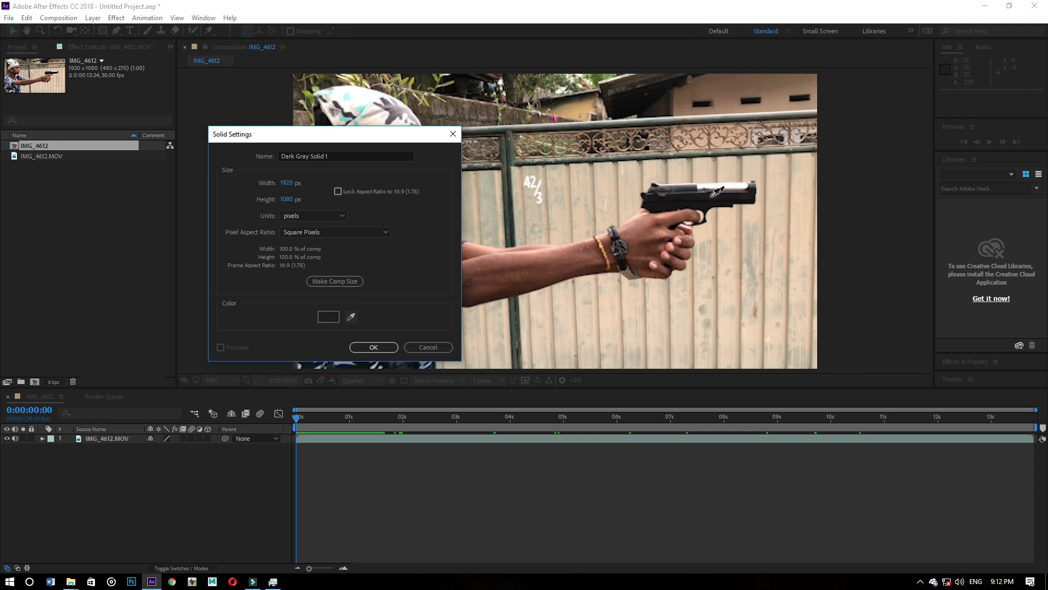
{"action": "left_click", "coordinate": [328, 317]}
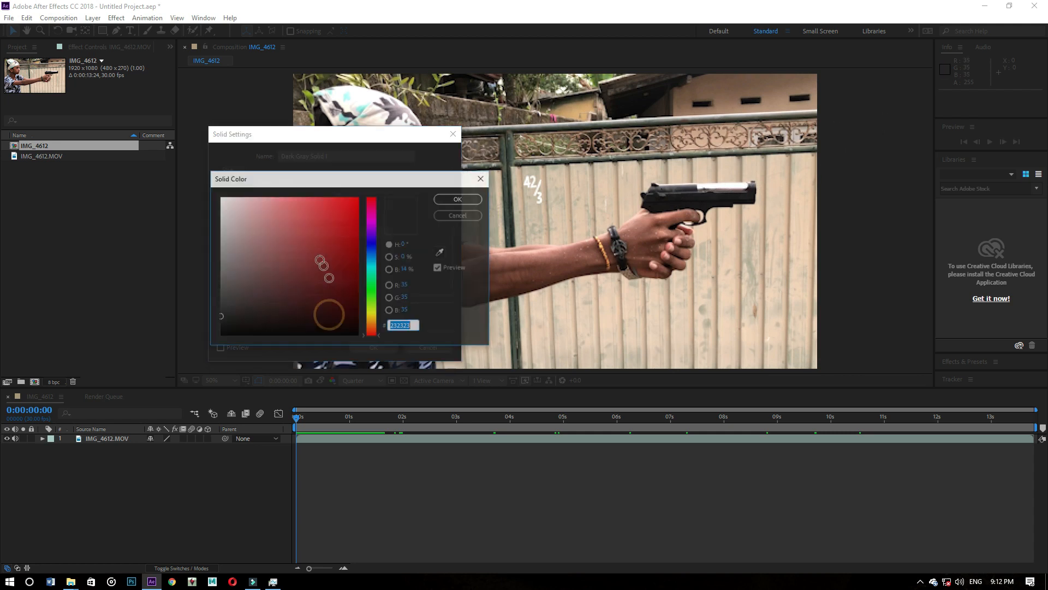
{"action": "type", "text": "000000"}
{"action": "left_click", "coordinate": [463, 199]}
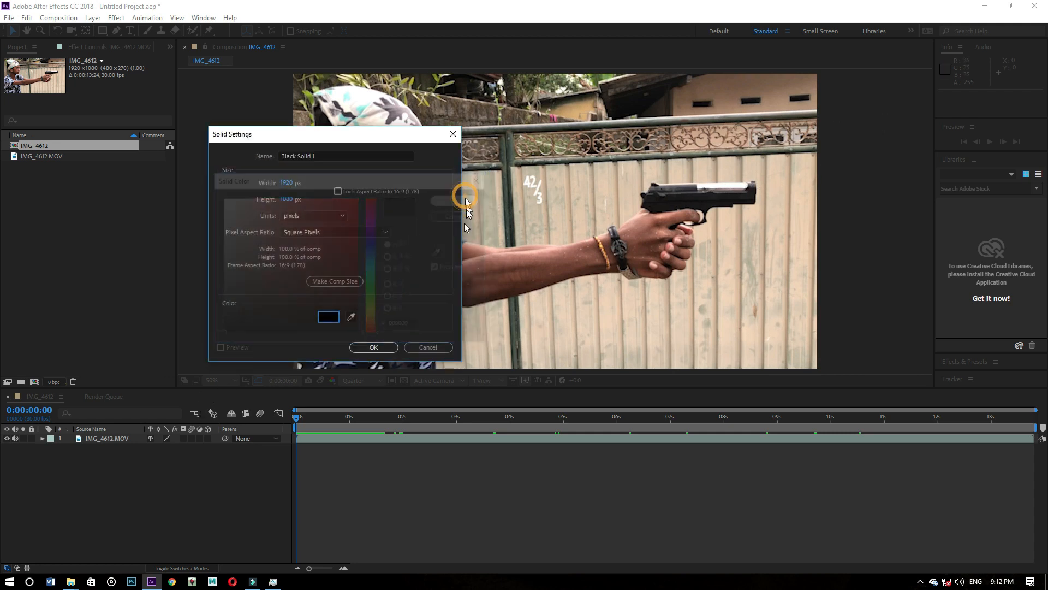
{"action": "left_click", "coordinate": [373, 347]}
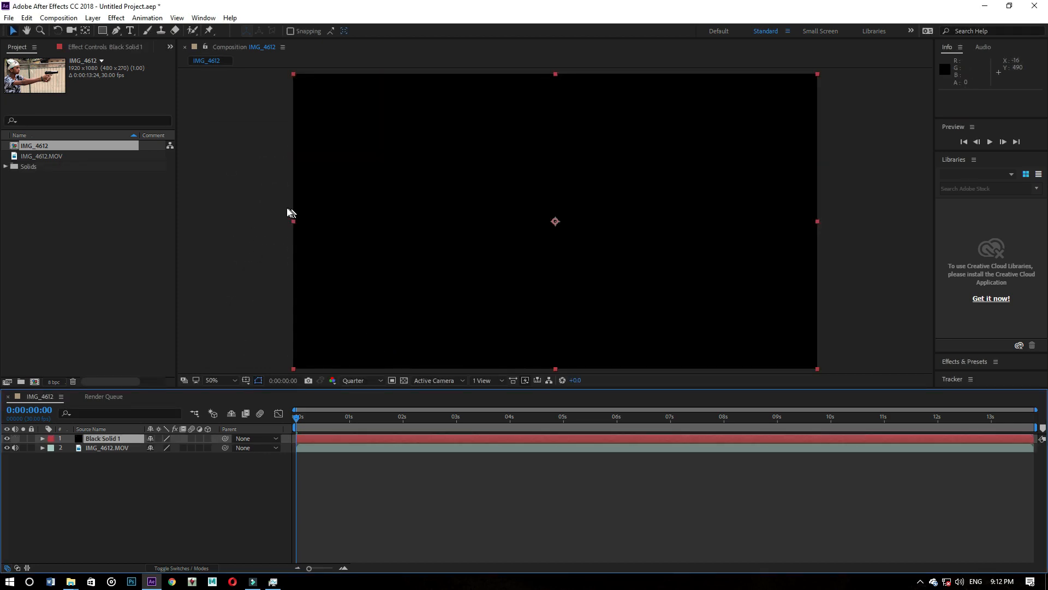
- Apply the Video Copilot Element effect to the black solid
{"action": "right_click", "coordinate": [386, 184]}
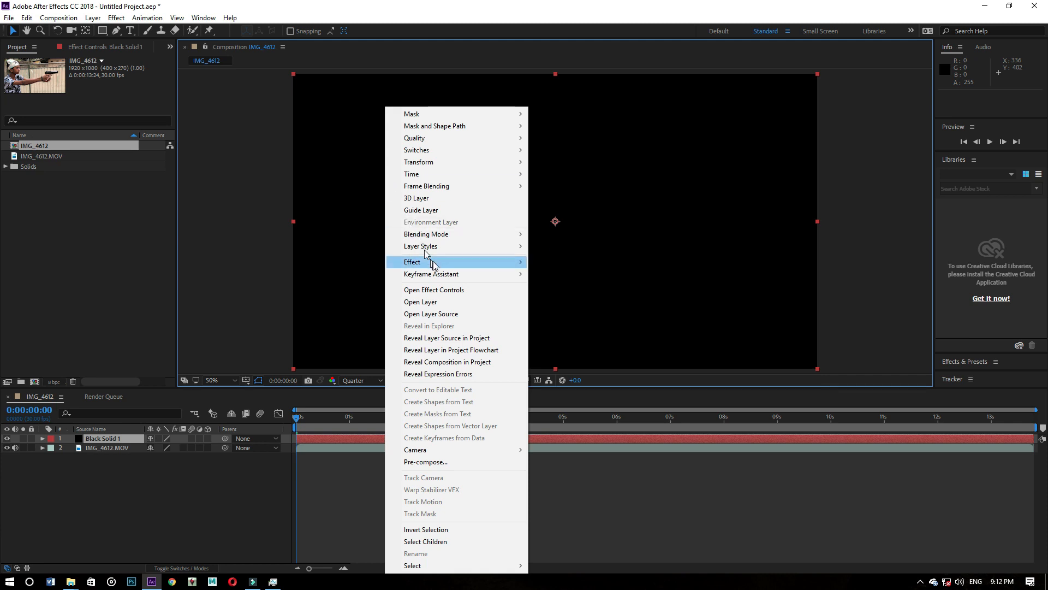
{"action": "mouse_move", "coordinate": [434, 262]}
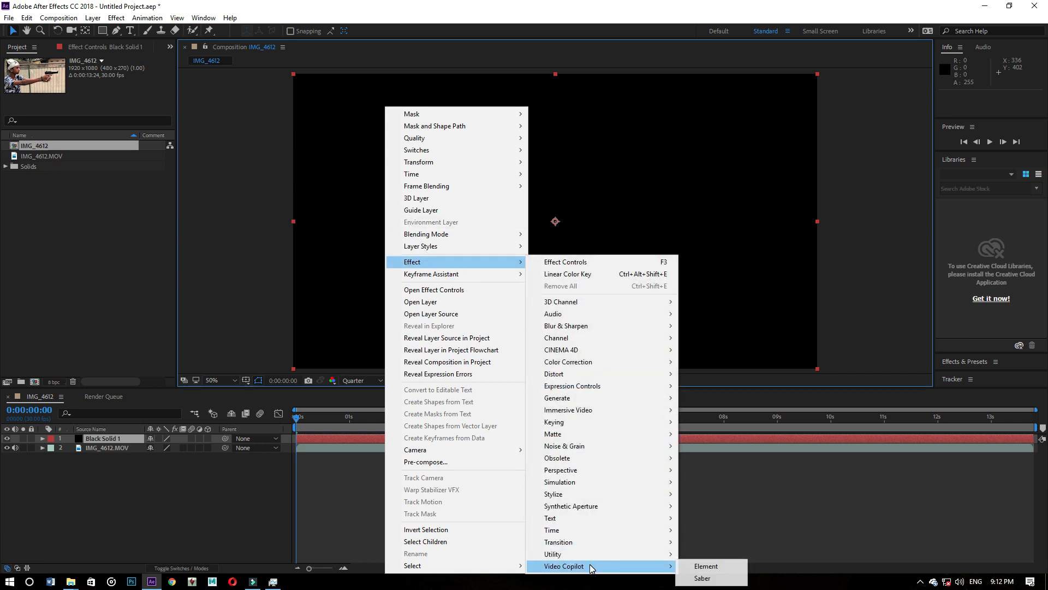
{"action": "mouse_move", "coordinate": [673, 567]}
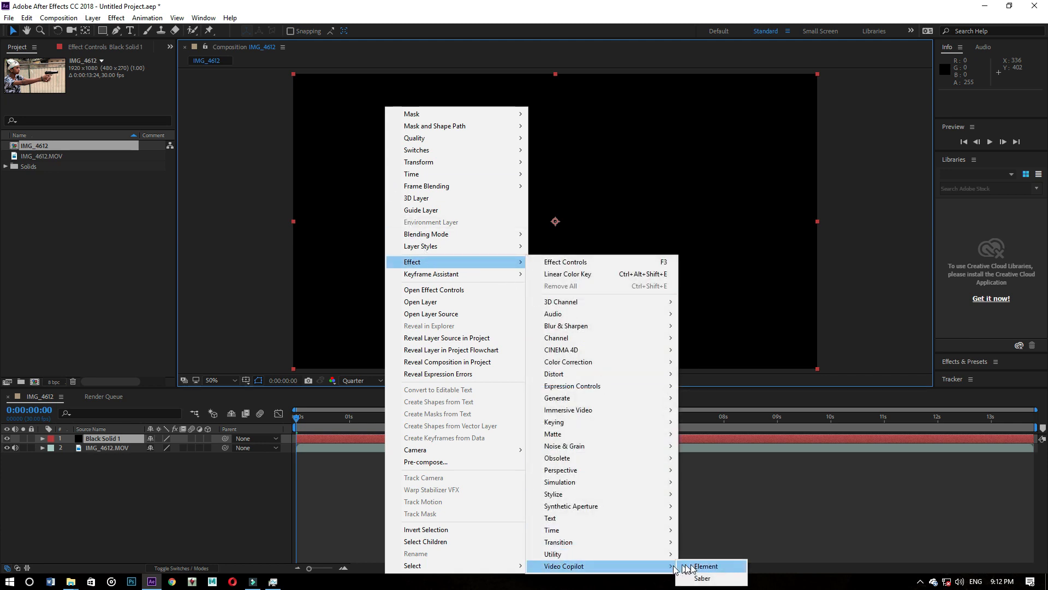
{"action": "left_click", "coordinate": [706, 566]}
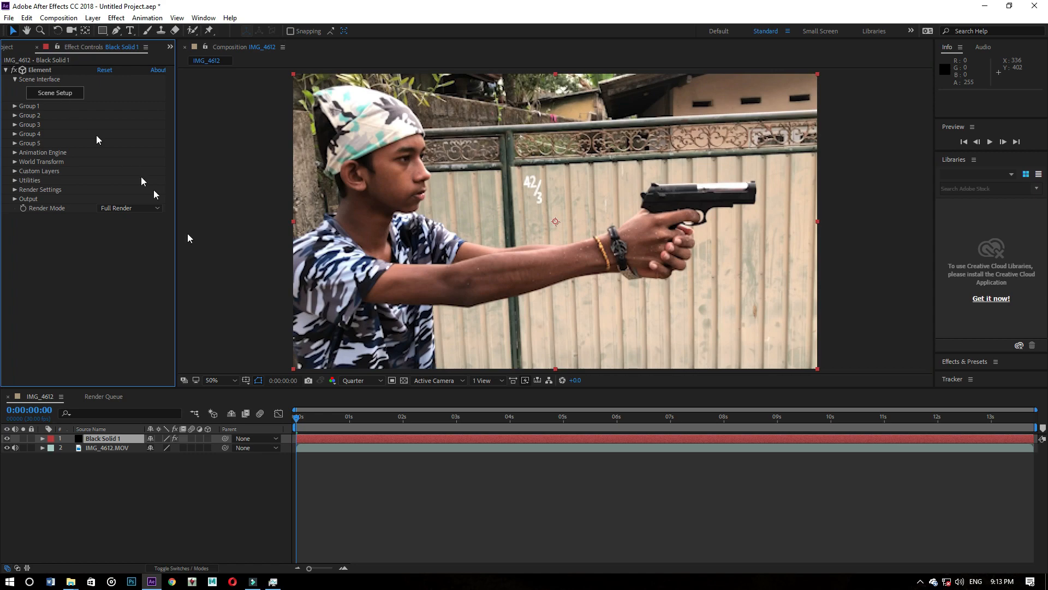
- Run 3D camera tracking on the IMG_4612.MOV layer
{"action": "left_click_drag", "start_coordinate": [297, 419], "coordinate": [258, 403]}
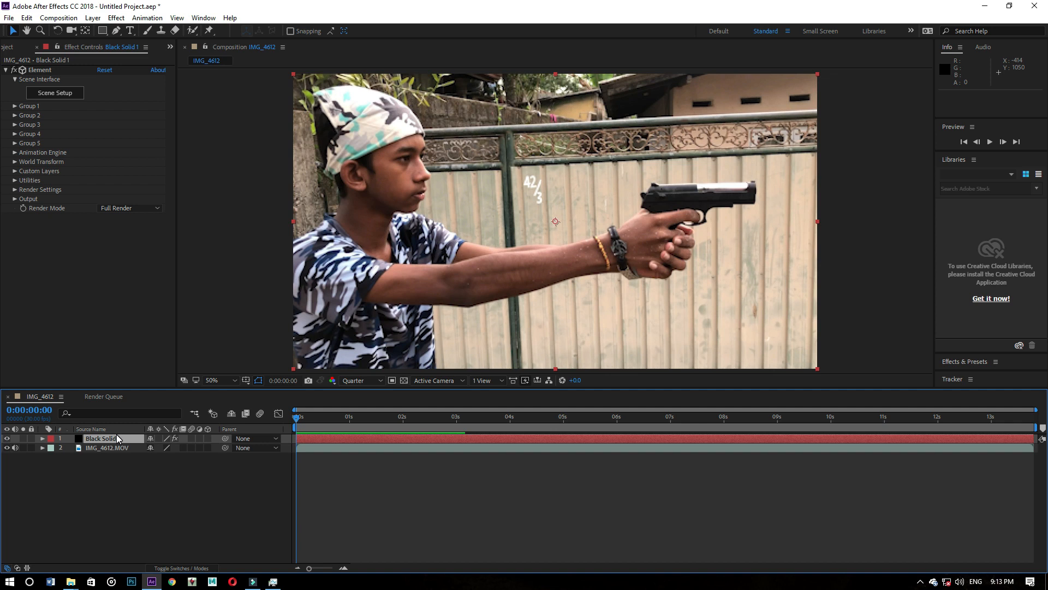
{"action": "left_click", "coordinate": [119, 449]}
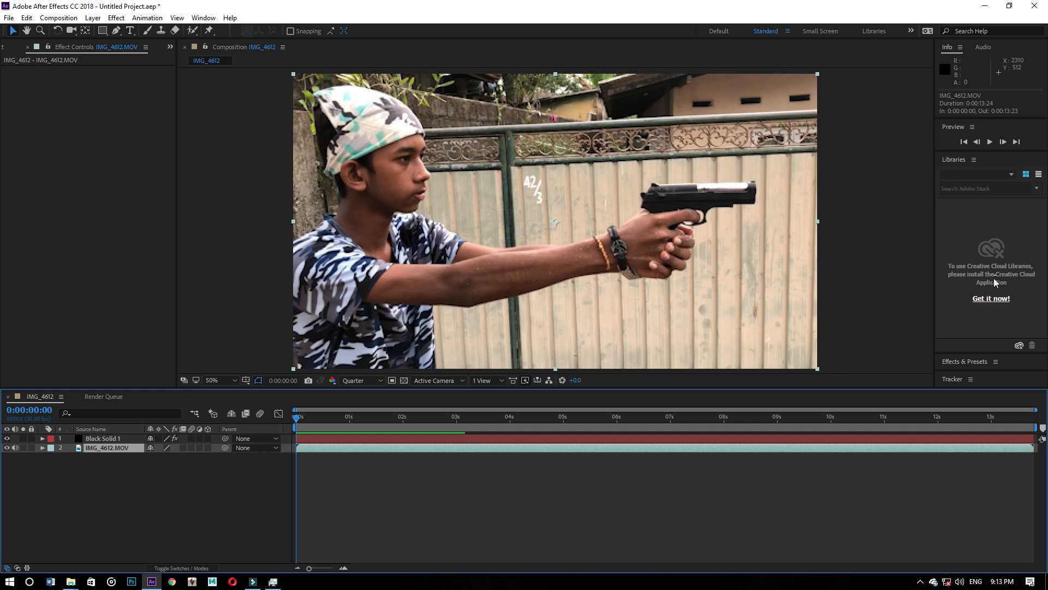
{"action": "left_click", "coordinate": [971, 378]}
{"action": "left_click", "coordinate": [1007, 376]}
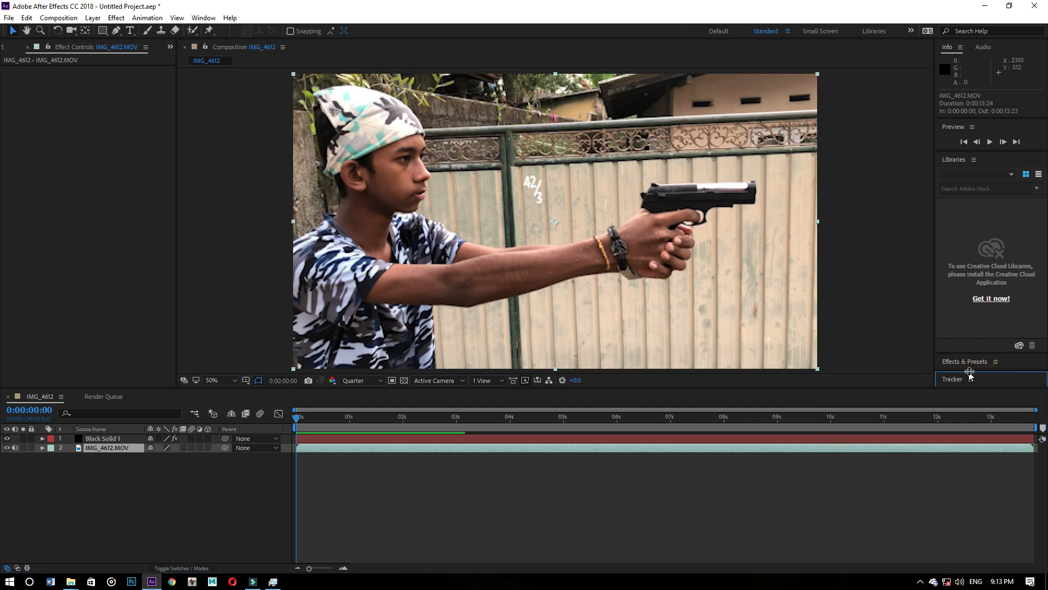
{"action": "left_click_drag", "start_coordinate": [972, 368], "coordinate": [985, 178]}
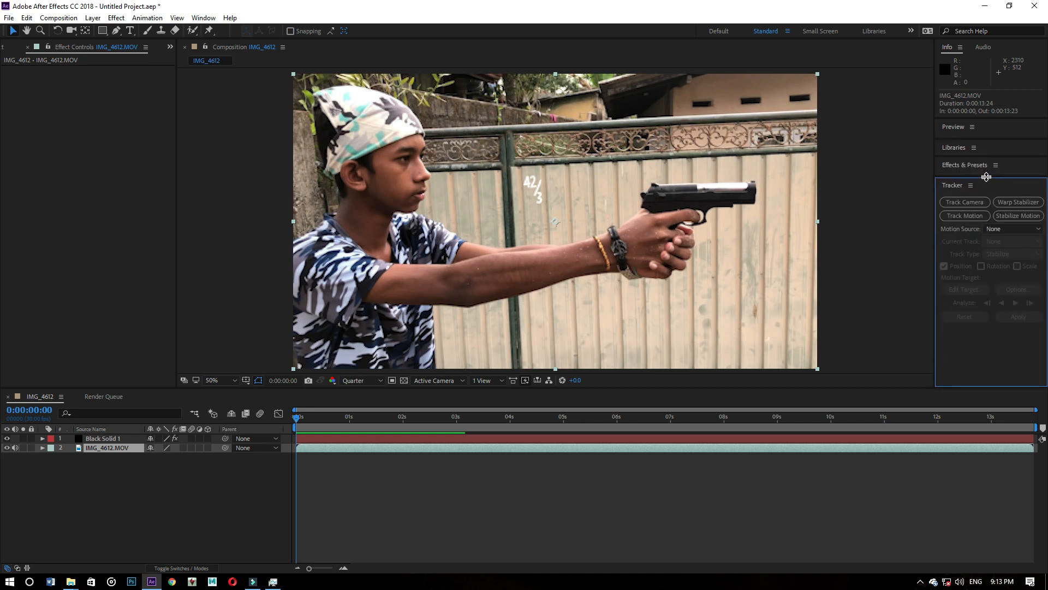
{"action": "left_click", "coordinate": [978, 205]}
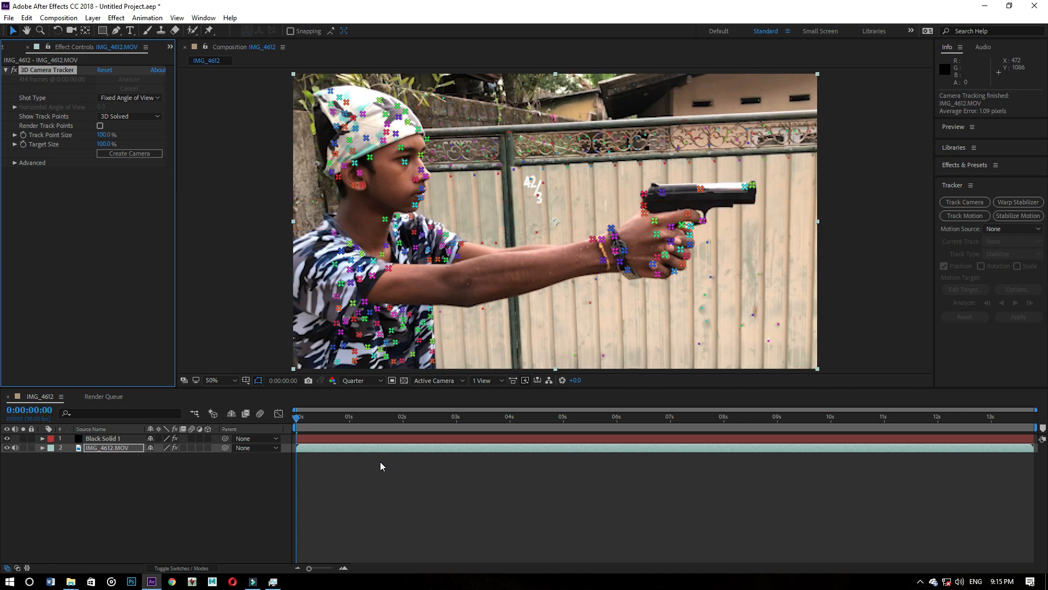
- Scrub through the clip to examine the solved 3D track points, ending at 0:00:03:06
{"action": "left_click", "coordinate": [299, 419]}
{"action": "left_click_drag", "start_coordinate": [298, 420], "coordinate": [713, 415]}
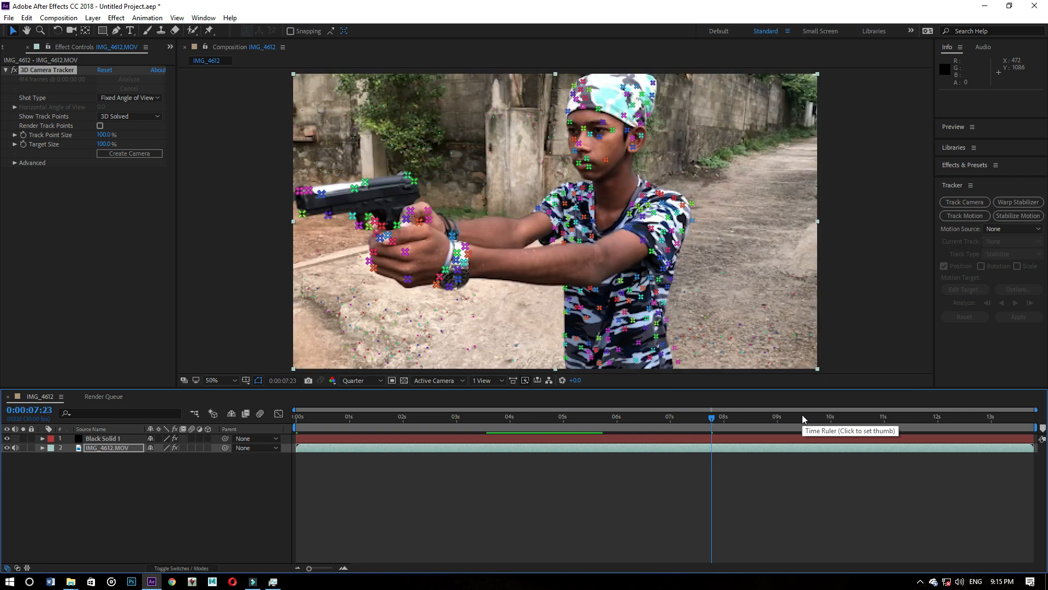
{"action": "left_click", "coordinate": [846, 417]}
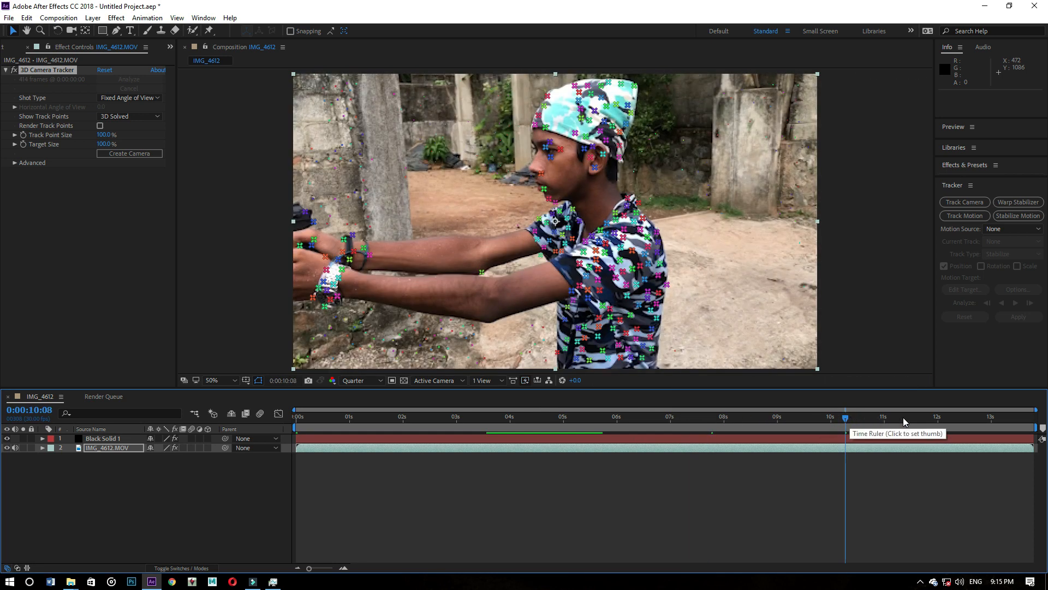
{"action": "left_click_drag", "start_coordinate": [828, 418], "coordinate": [468, 406]}
- Open the Element scene setup for the black solid and start importing a 3D object from the footages folder
{"action": "left_click", "coordinate": [98, 439]}
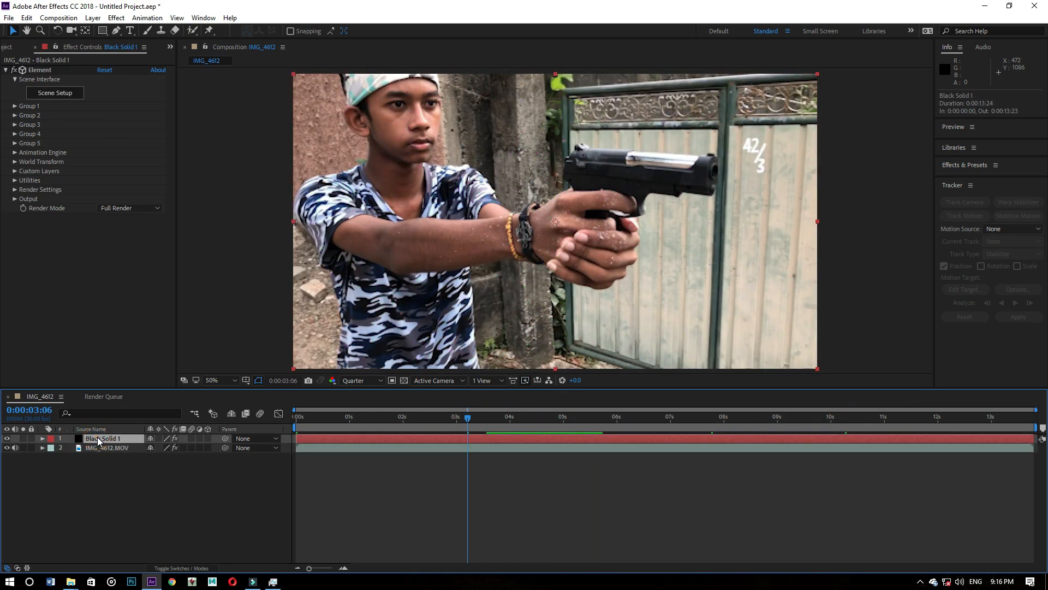
{"action": "left_click", "coordinate": [48, 98]}
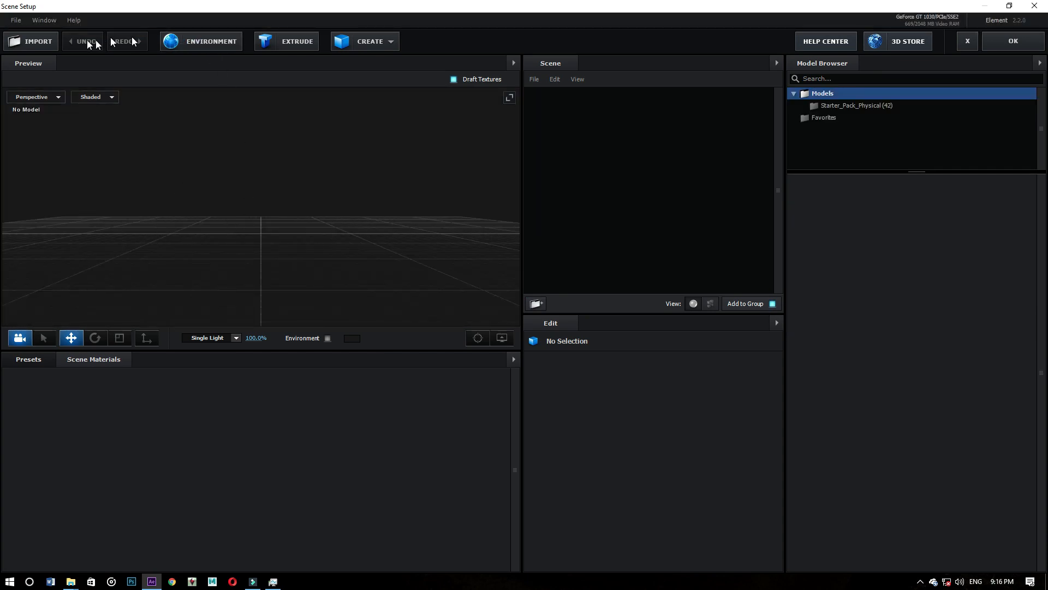
{"action": "left_click", "coordinate": [32, 46]}
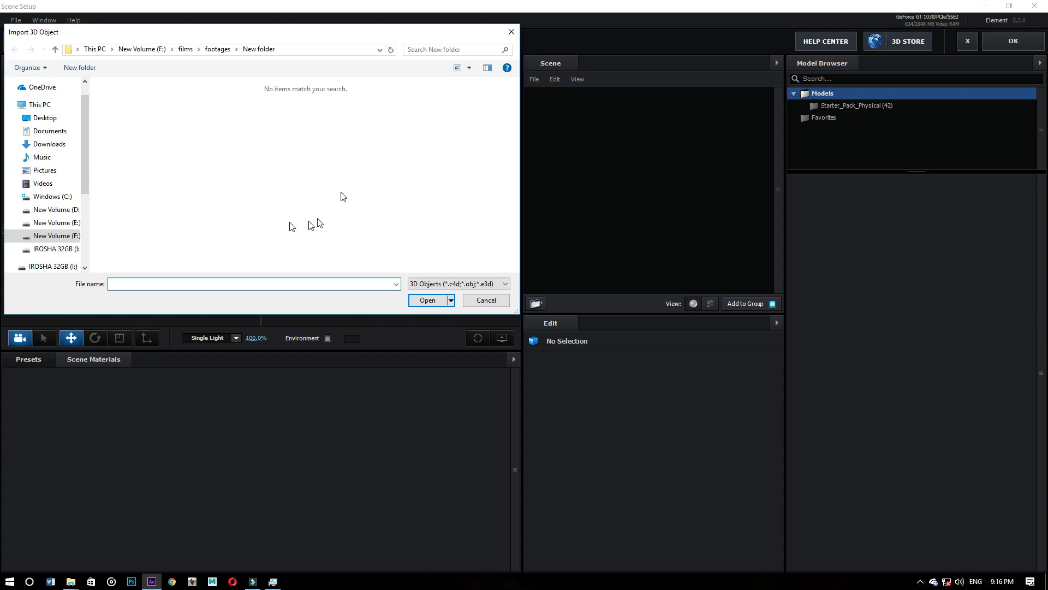
{"action": "left_click", "coordinate": [217, 50]}
{"action": "double_click", "coordinate": [141, 109]}
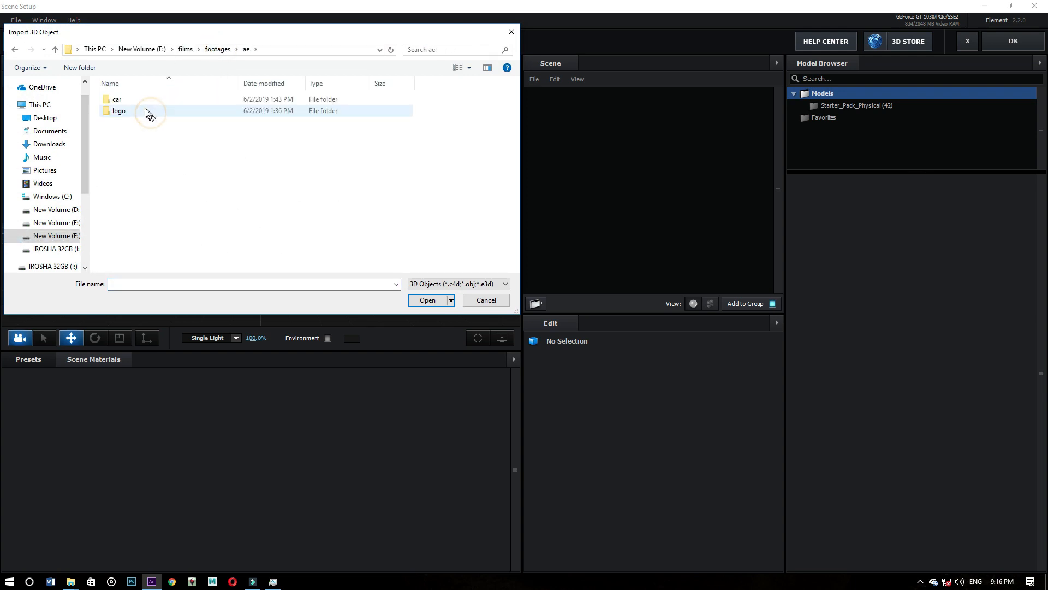
{"action": "double_click", "coordinate": [136, 109]}
{"action": "key", "text": "alt+Left"}
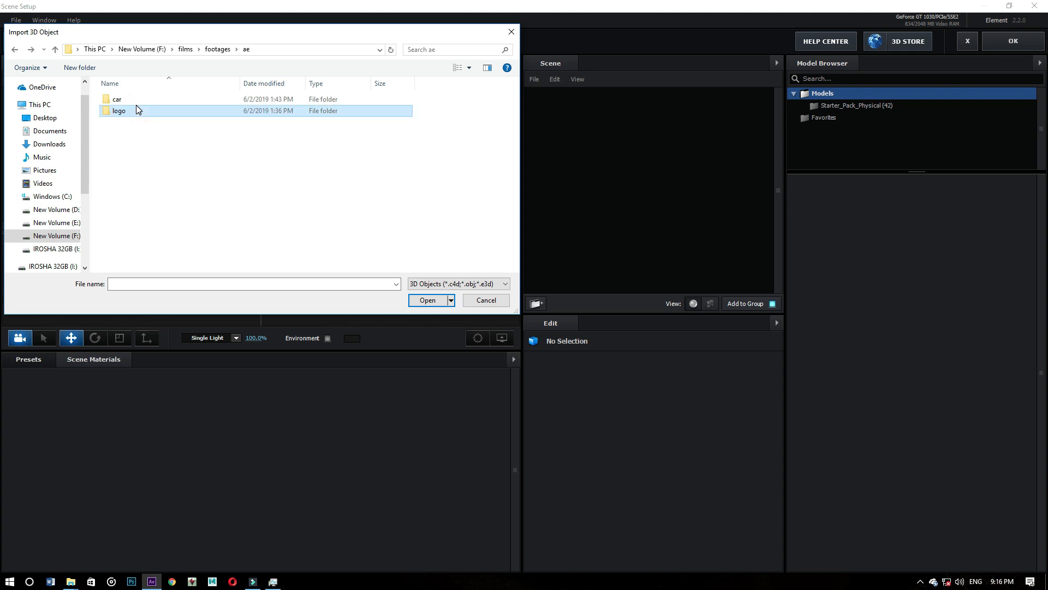
{"action": "key", "text": "alt+Left"}
- Import the bullet model 45.c4d from untitled folder/45 with the default import preferences, and apply the scene to the composition
{"action": "double_click", "coordinate": [259, 133]}
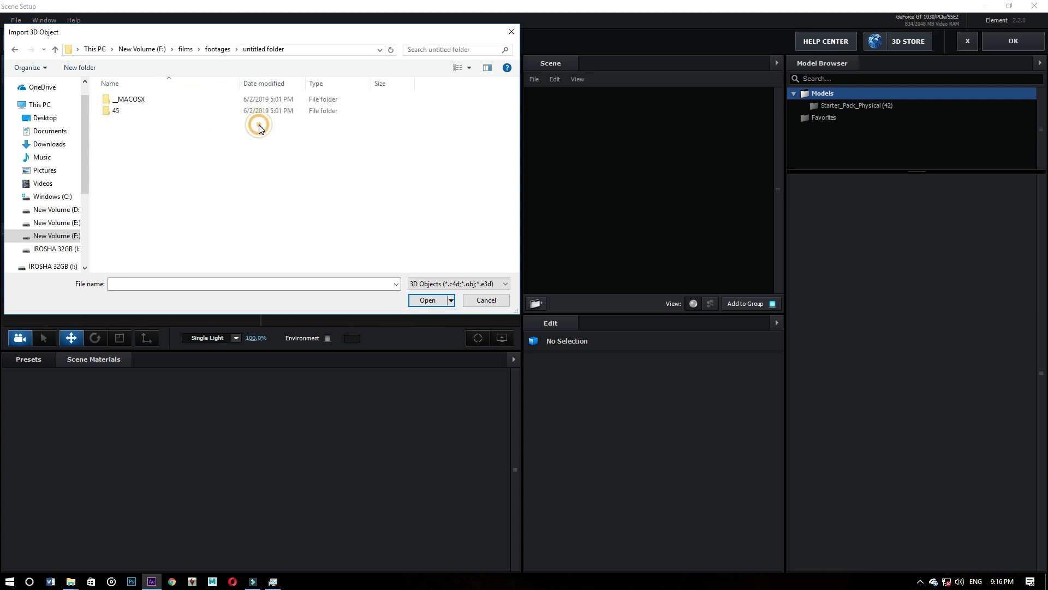
{"action": "double_click", "coordinate": [144, 104]}
{"action": "key", "text": "alt+Left"}
{"action": "double_click", "coordinate": [140, 110]}
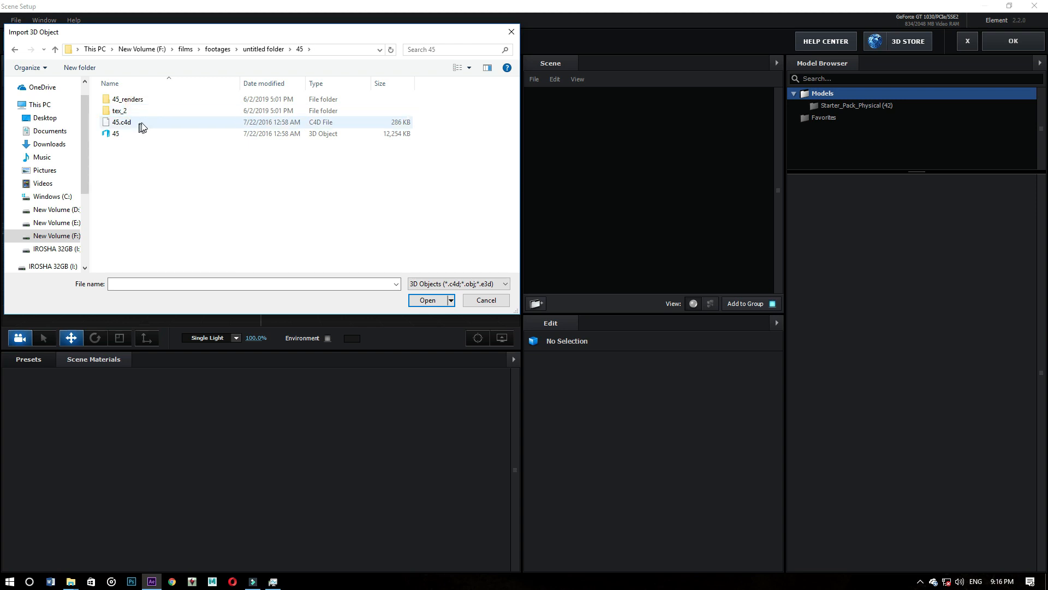
{"action": "left_click", "coordinate": [139, 125]}
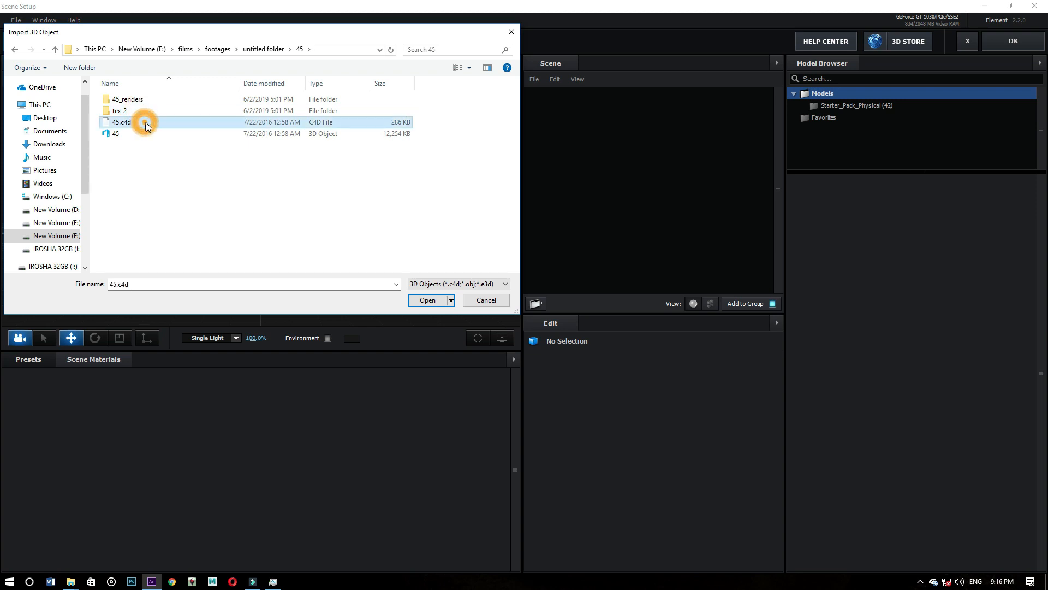
{"action": "left_click", "coordinate": [428, 300]}
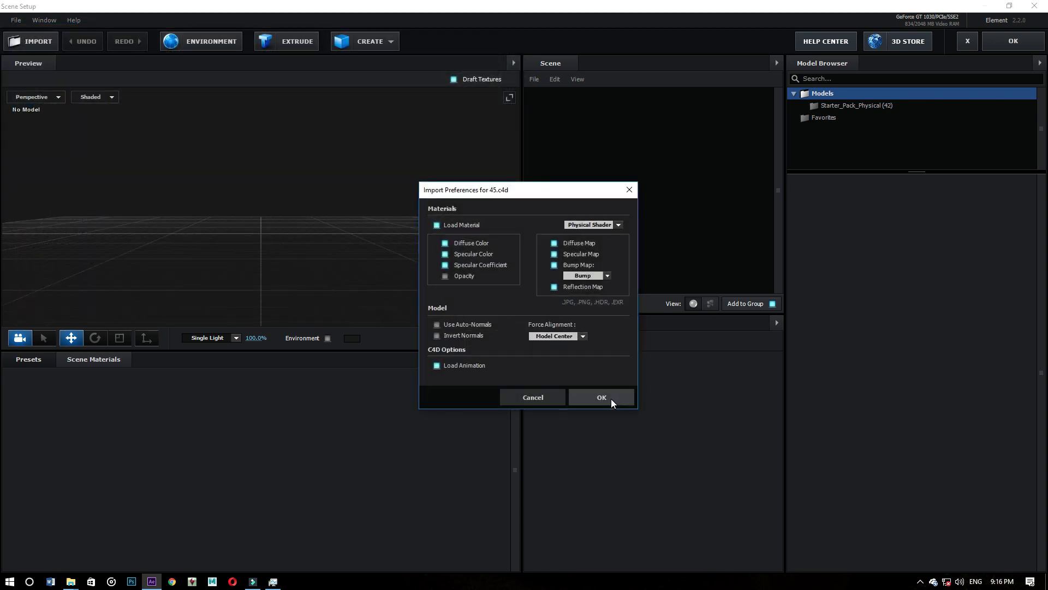
{"action": "left_click", "coordinate": [603, 398]}
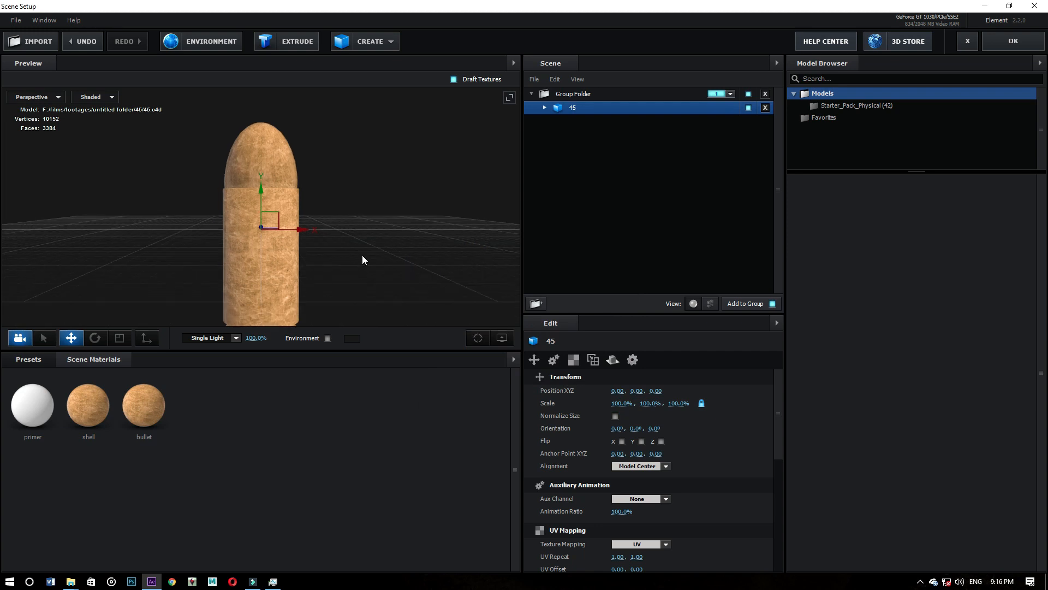
{"action": "left_click_drag", "start_coordinate": [366, 261], "coordinate": [375, 227]}
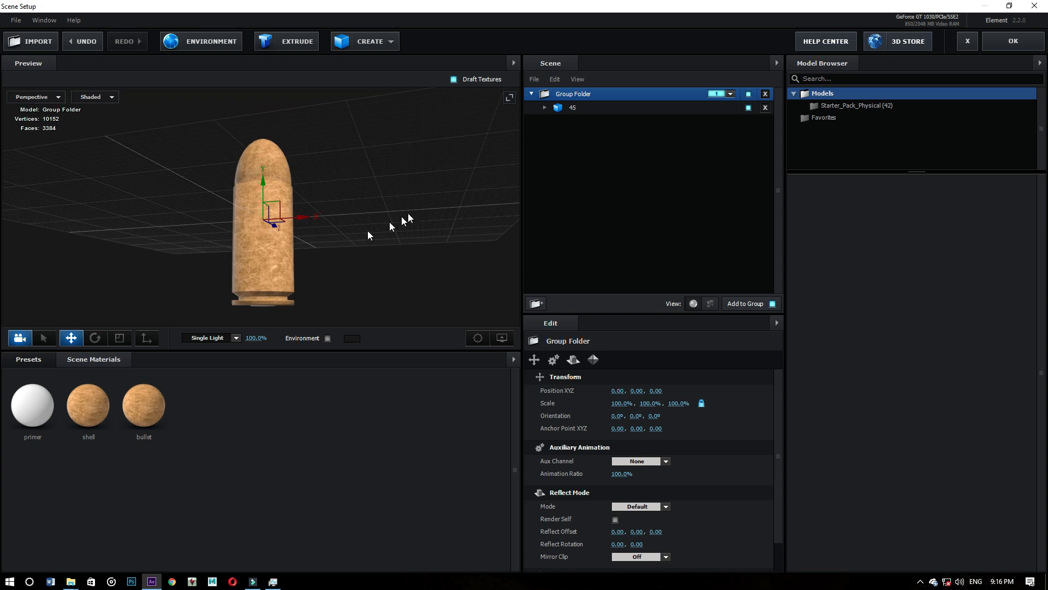
{"action": "left_click", "coordinate": [1013, 41]}
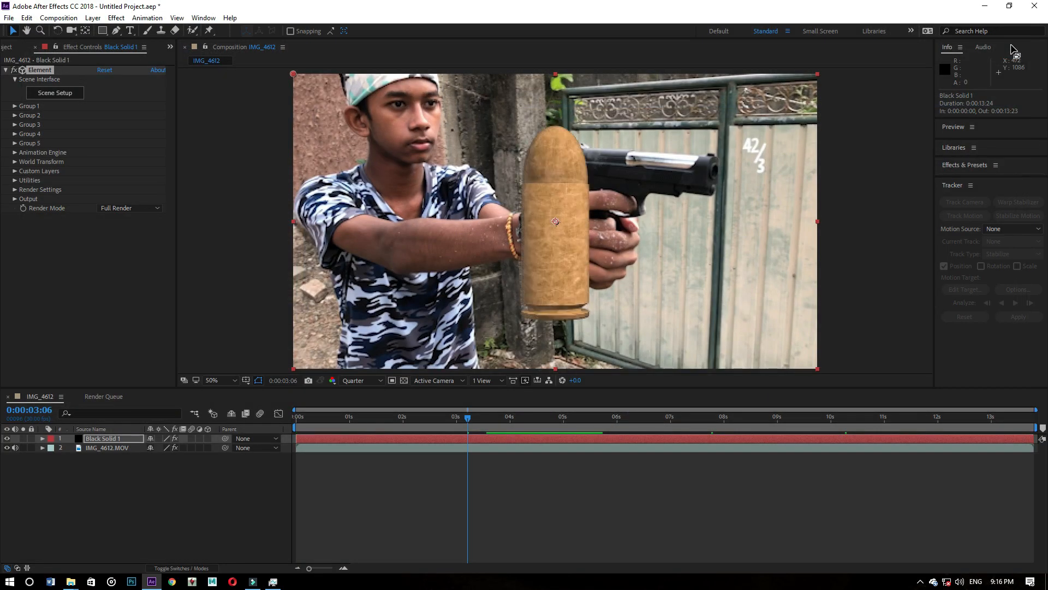
- Create a group null for Group 1 in the Element effect on the black solid
{"action": "key", "text": "space"}
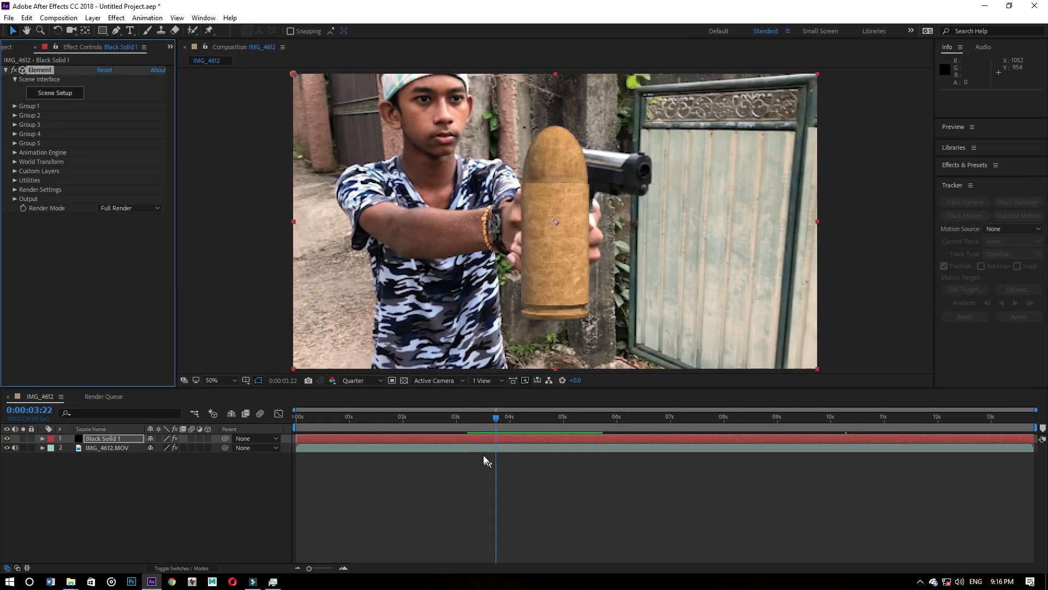
{"action": "left_click_drag", "start_coordinate": [497, 423], "coordinate": [473, 417]}
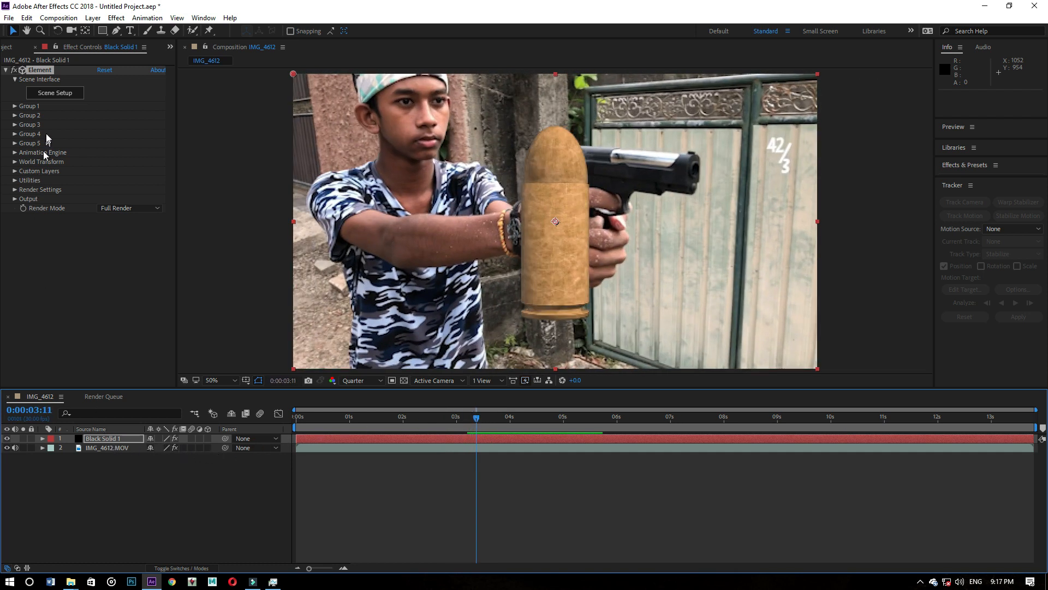
{"action": "left_click", "coordinate": [15, 106]}
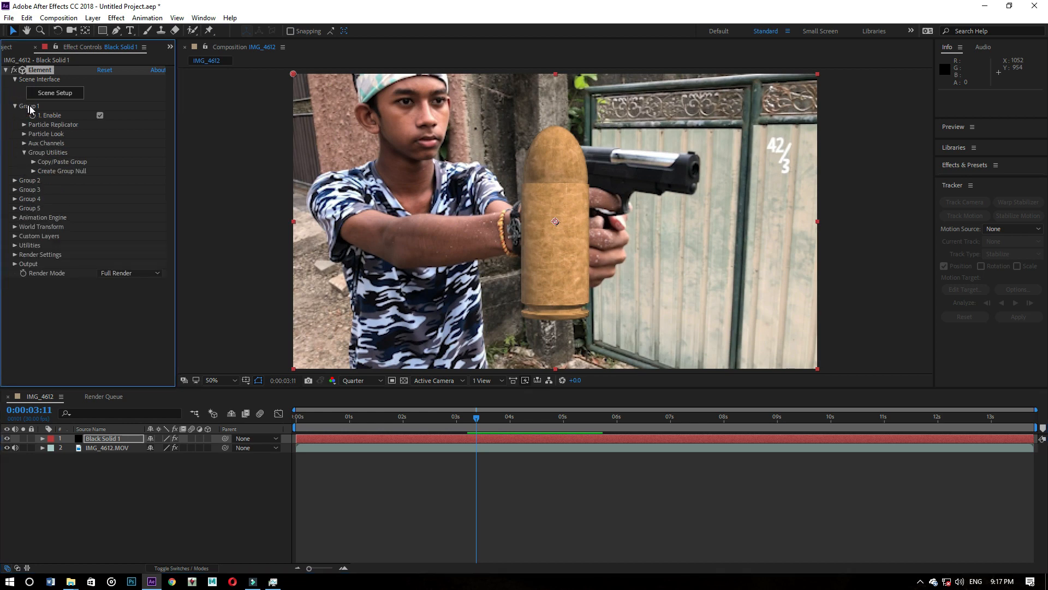
{"action": "left_click", "coordinate": [34, 170]}
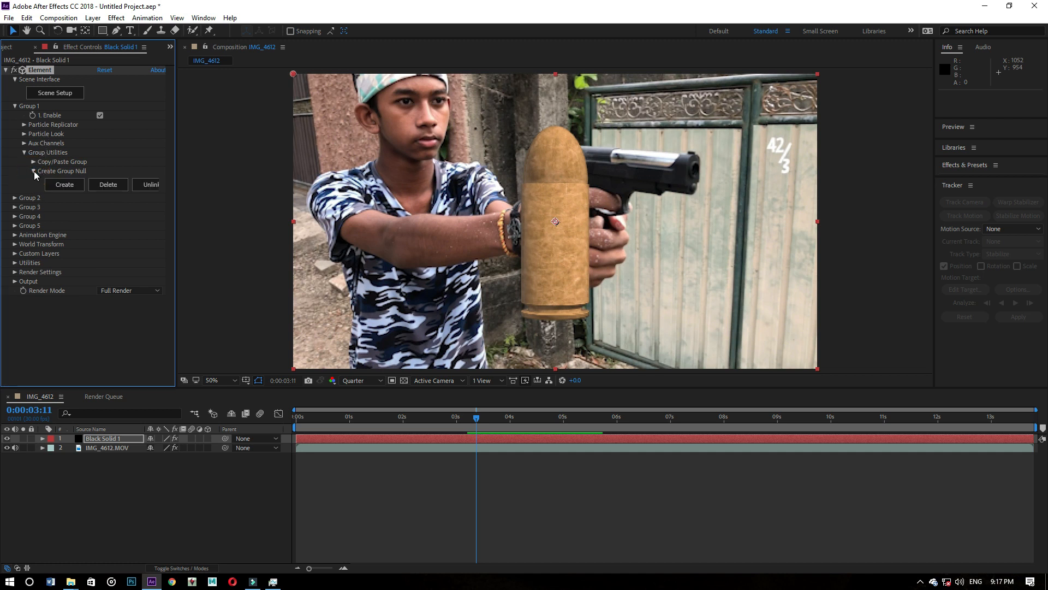
{"action": "left_click", "coordinate": [64, 184]}
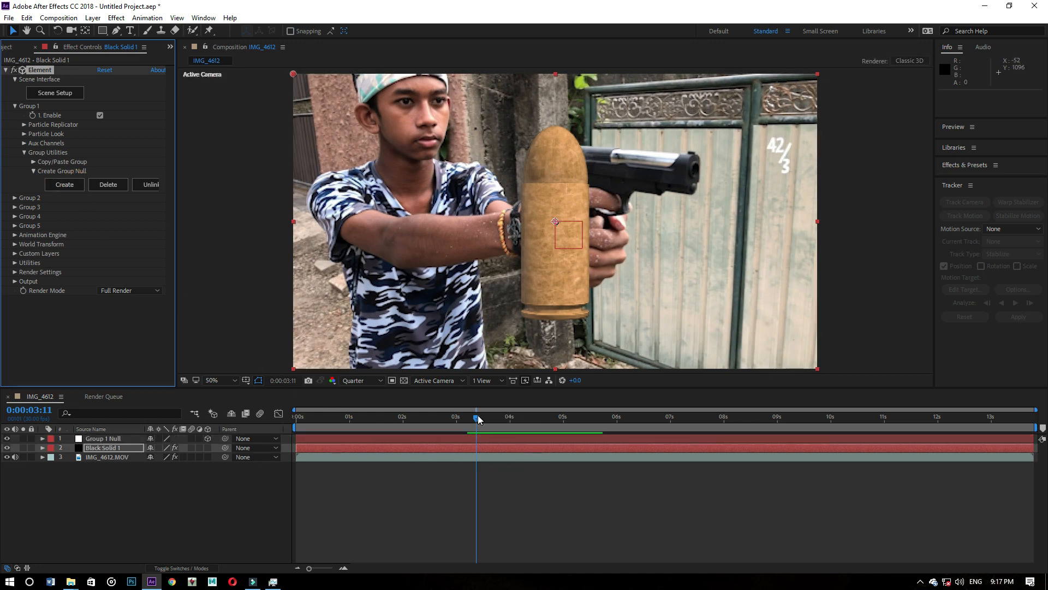
- Create a null and camera from the 3D track points on the pistol at 0:00:01:29 in the IMG_4612.MOV layer
{"action": "left_click_drag", "start_coordinate": [478, 419], "coordinate": [491, 418]}
{"action": "left_click", "coordinate": [141, 483]}
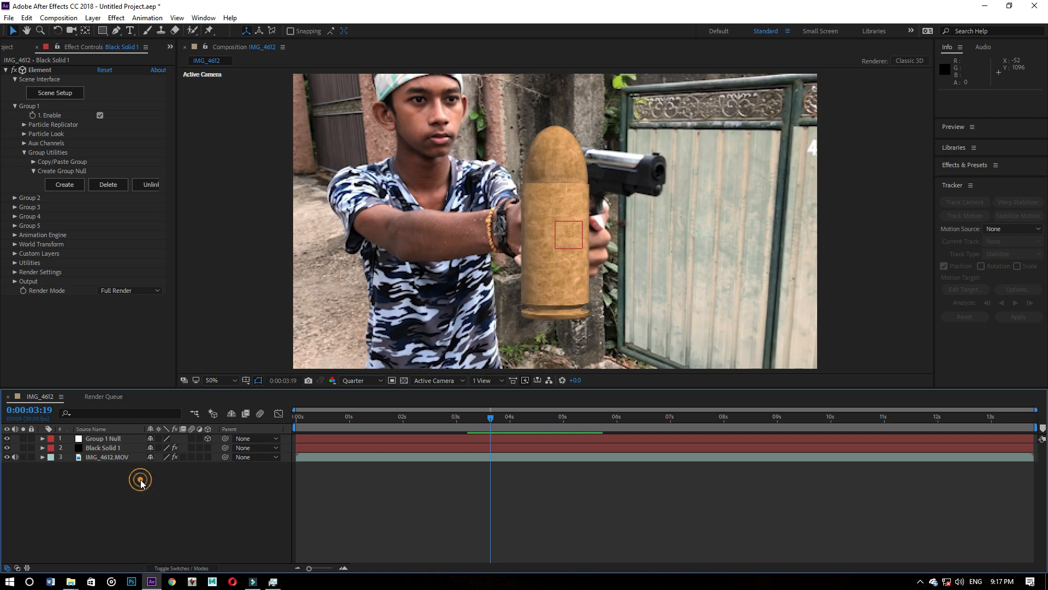
{"action": "left_click", "coordinate": [94, 457]}
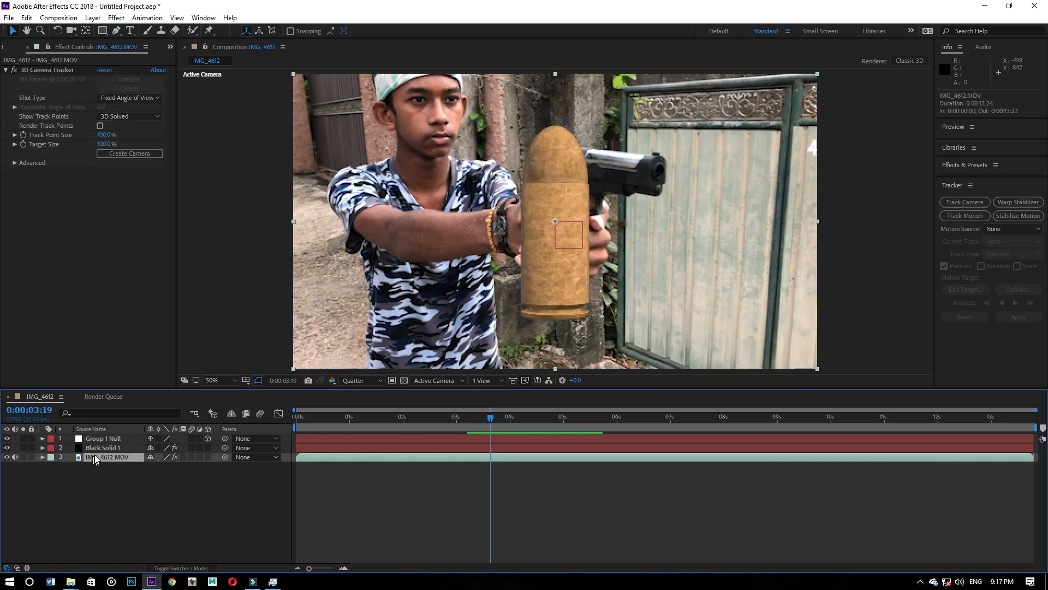
{"action": "left_click", "coordinate": [57, 69]}
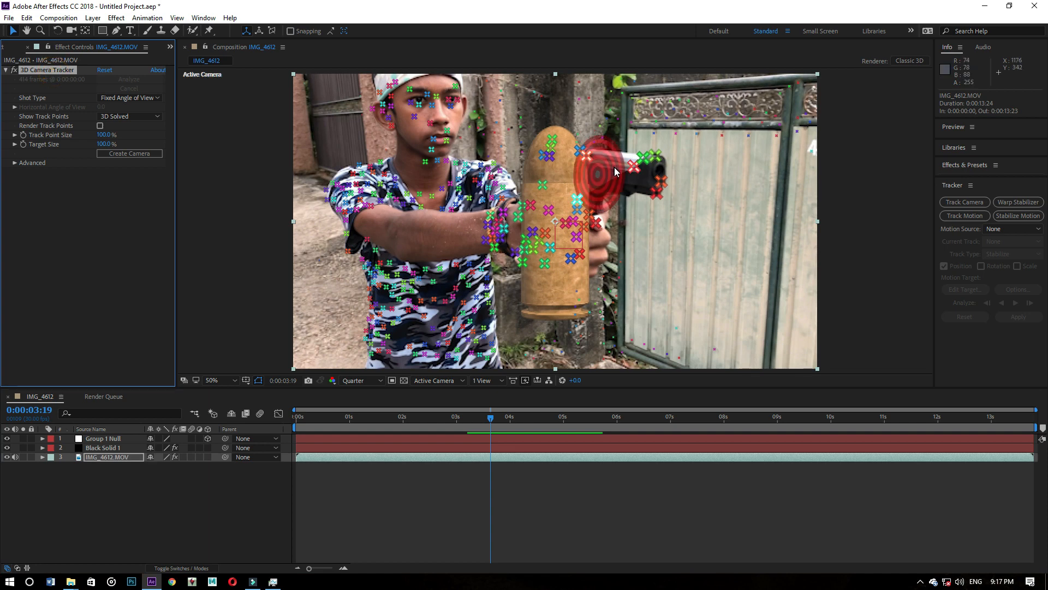
{"action": "left_click", "coordinate": [607, 171]}
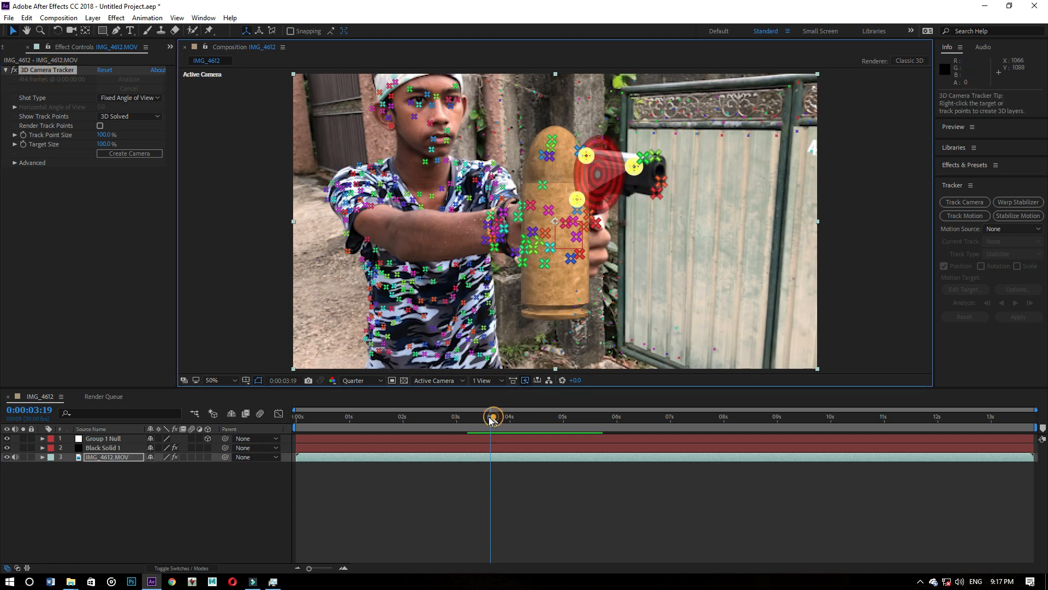
{"action": "left_click_drag", "start_coordinate": [492, 419], "coordinate": [401, 418]}
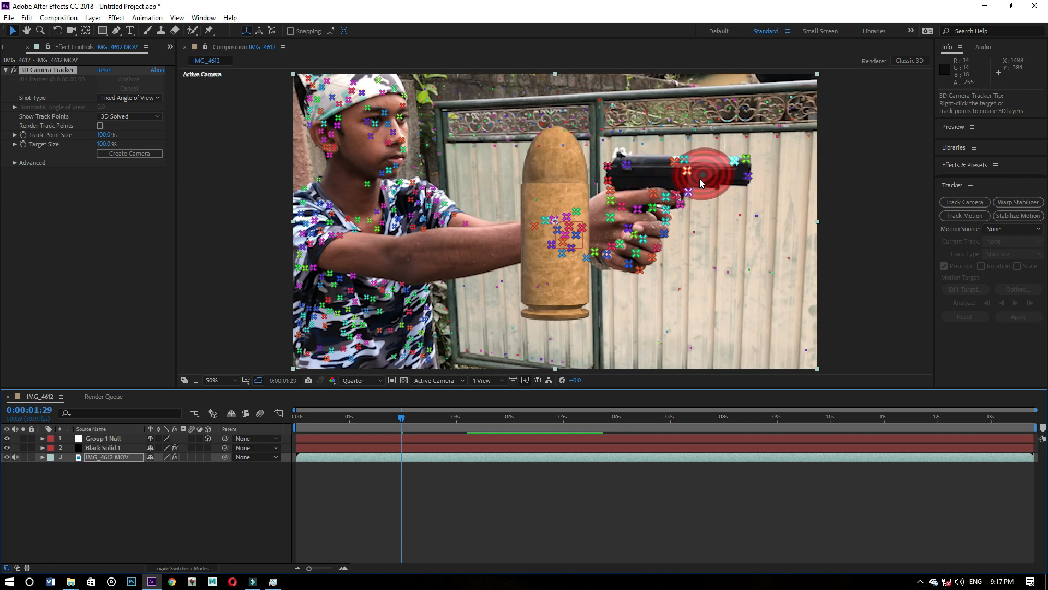
{"action": "left_click", "coordinate": [702, 178]}
{"action": "right_click", "coordinate": [704, 175]}
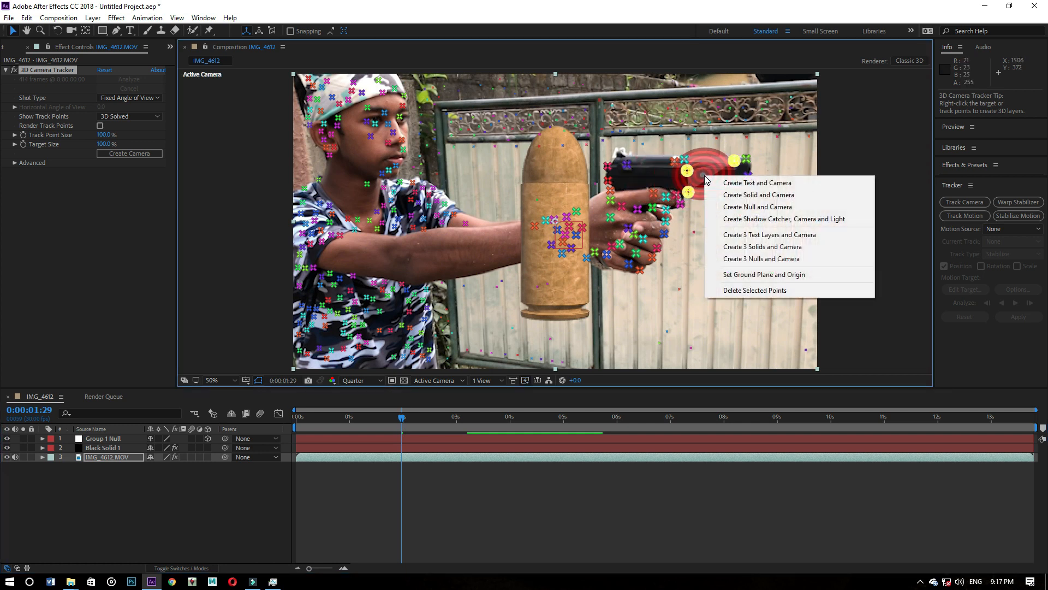
{"action": "left_click", "coordinate": [772, 209]}
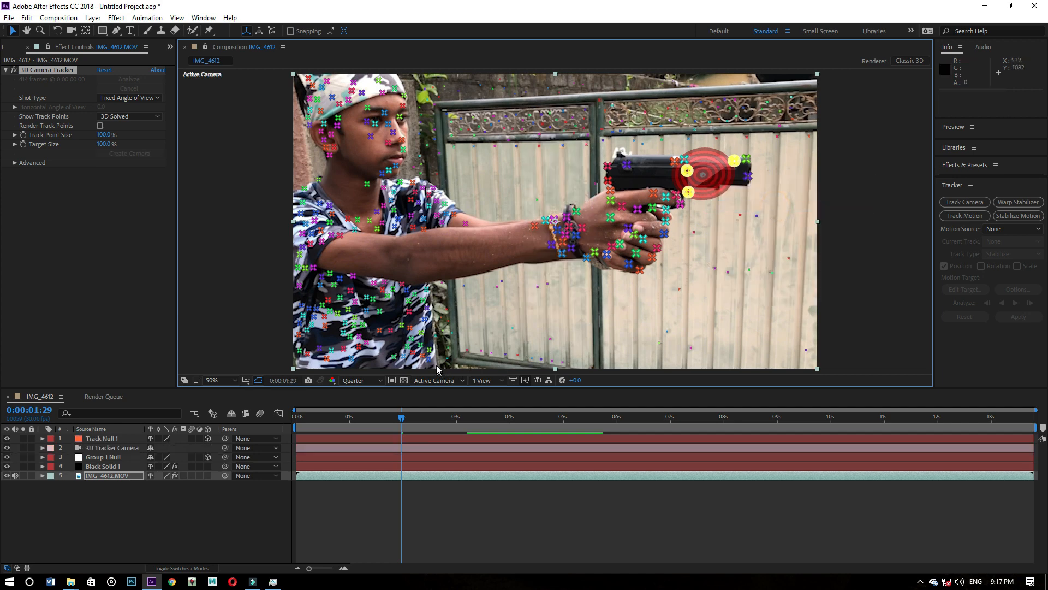
- Preview the tracked shot through to 0:00:03:17 and check where Track Null 1 sits on the pistol
{"action": "key", "text": "space"}
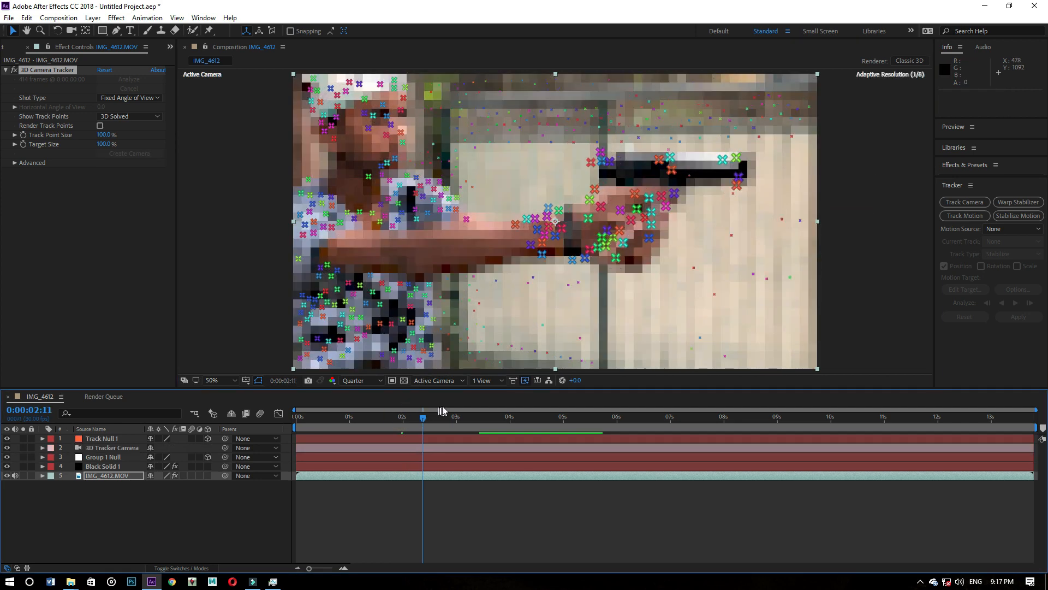
{"action": "key", "text": "space"}
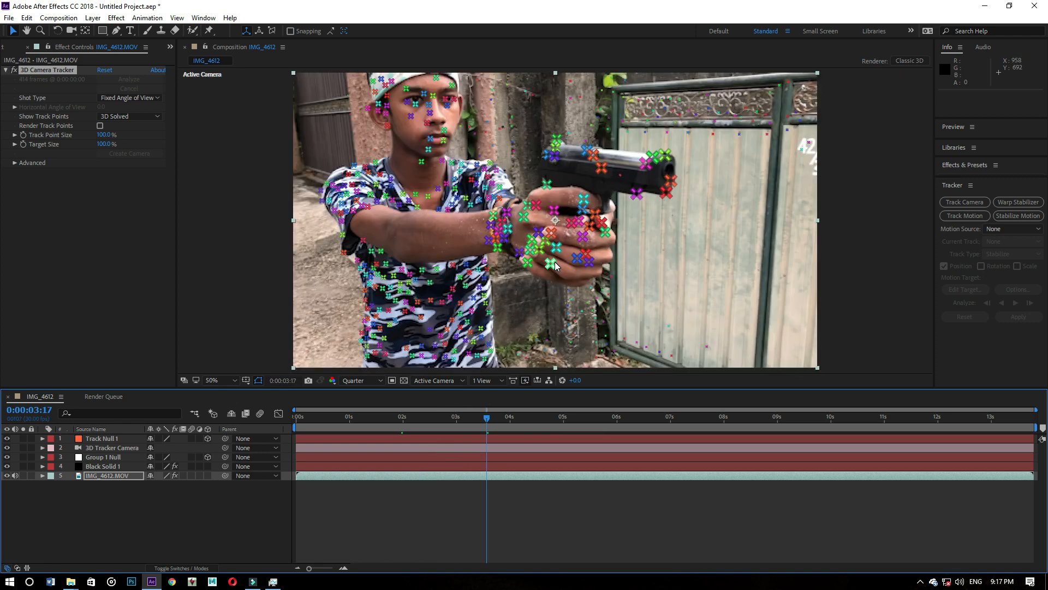
{"action": "left_click", "coordinate": [104, 438]}
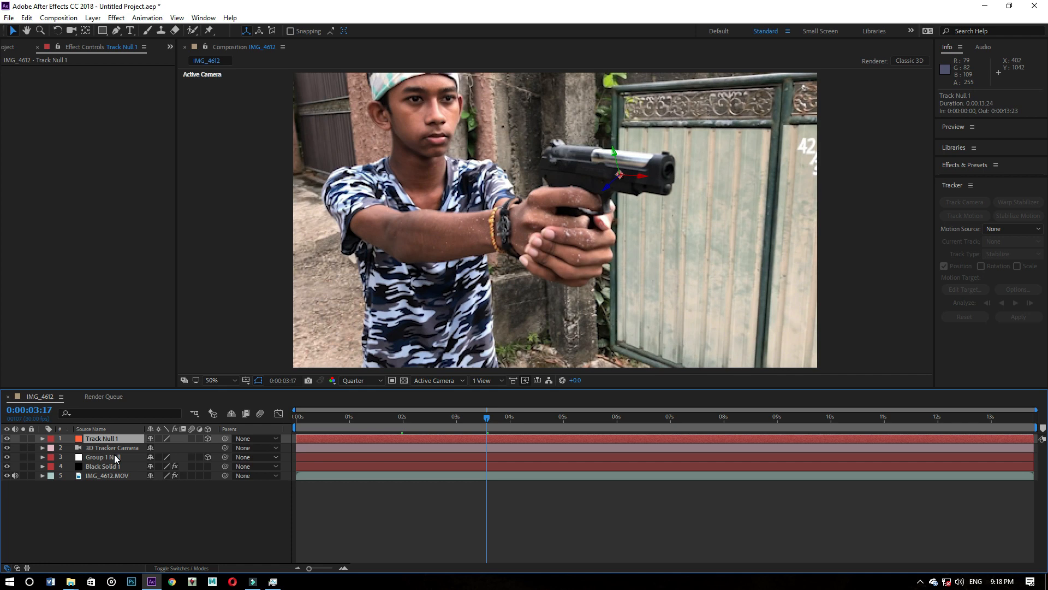
- Move Group 1 Null closer to the frame by hand, to about X -18780.5 and Z 7656.9
{"action": "left_click", "coordinate": [113, 456]}
{"action": "scroll", "coordinate": [516, 189], "scroll_direction": "down", "scroll_amount": 10}
{"action": "scroll", "coordinate": [514, 213], "scroll_direction": "up", "scroll_amount": 2}
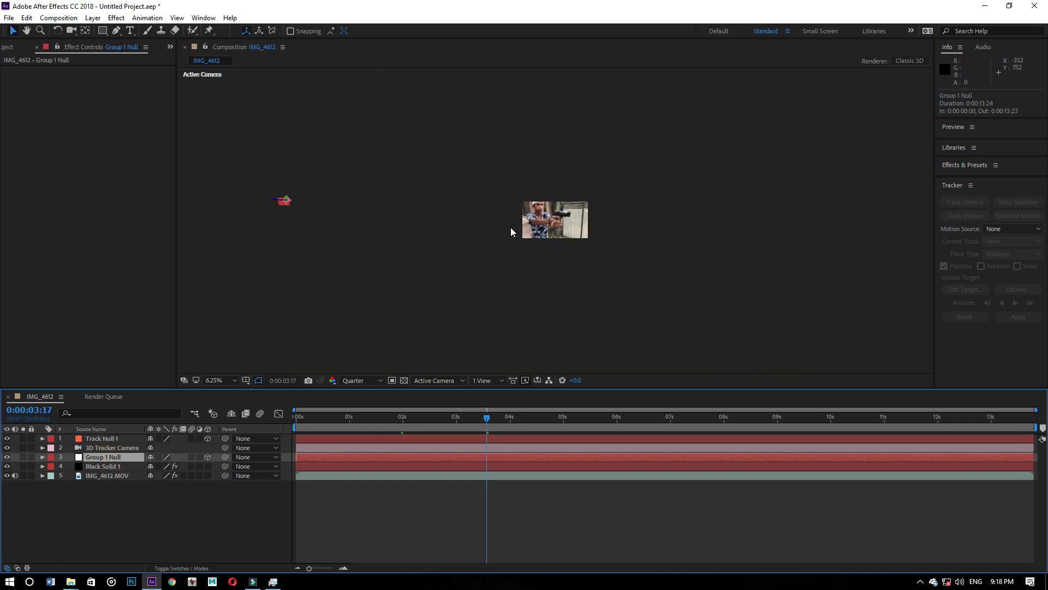
{"action": "scroll", "coordinate": [275, 206], "scroll_direction": "up", "scroll_amount": 1}
{"action": "scroll", "coordinate": [303, 209], "scroll_direction": "down", "scroll_amount": 2}
{"action": "scroll", "coordinate": [303, 209], "scroll_direction": "up", "scroll_amount": 1}
{"action": "left_click_drag", "start_coordinate": [280, 203], "coordinate": [943, 251]}
{"action": "scroll", "coordinate": [507, 205], "scroll_direction": "up", "scroll_amount": 2}
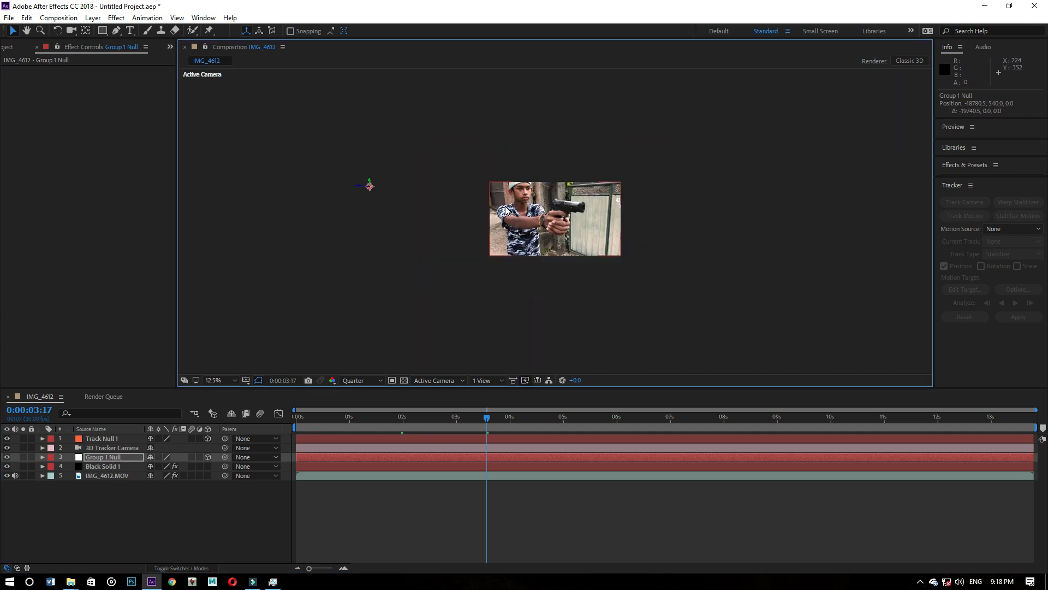
{"action": "scroll", "coordinate": [268, 172], "scroll_direction": "down", "scroll_amount": 1}
{"action": "left_click_drag", "start_coordinate": [357, 187], "coordinate": [440, 195]}
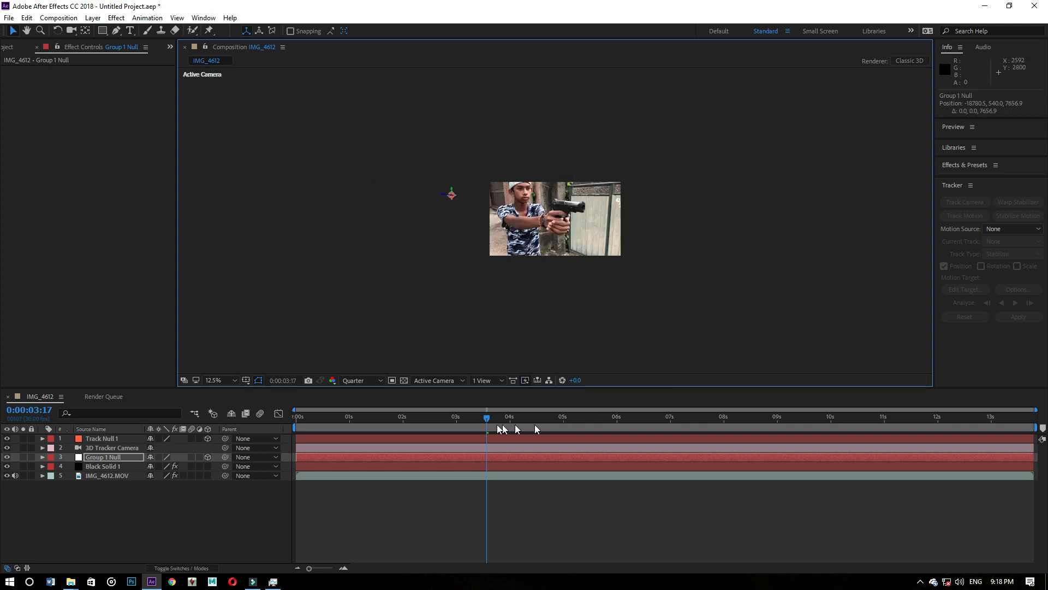
- From the clip's first frame, move Group 1 Null into view at about X -8843.4, Z 18720.9, and preview it to 0:00:00:20
{"action": "left_click_drag", "start_coordinate": [480, 418], "coordinate": [260, 416]}
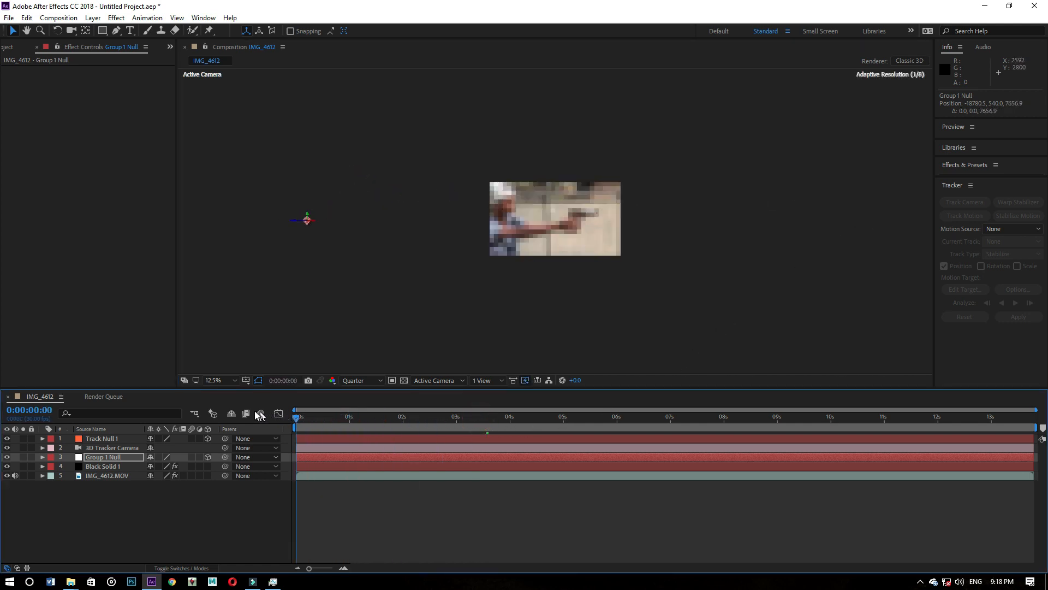
{"action": "left_click_drag", "start_coordinate": [292, 220], "coordinate": [1047, 225]}
{"action": "key", "text": "period"}
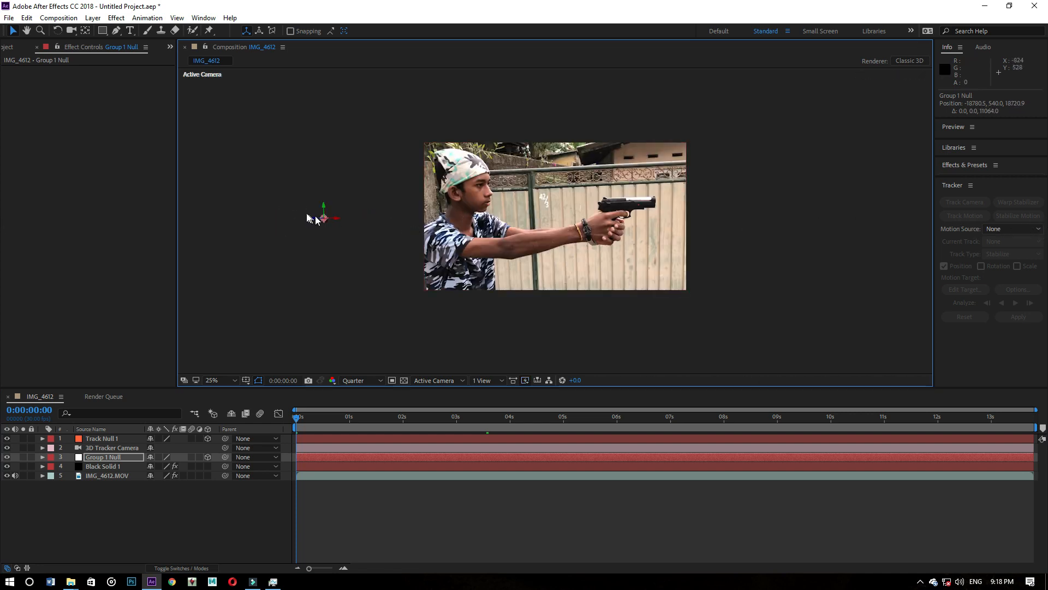
{"action": "left_click_drag", "start_coordinate": [344, 219], "coordinate": [464, 224]}
{"action": "key", "text": "period"}
{"action": "key", "text": "space"}
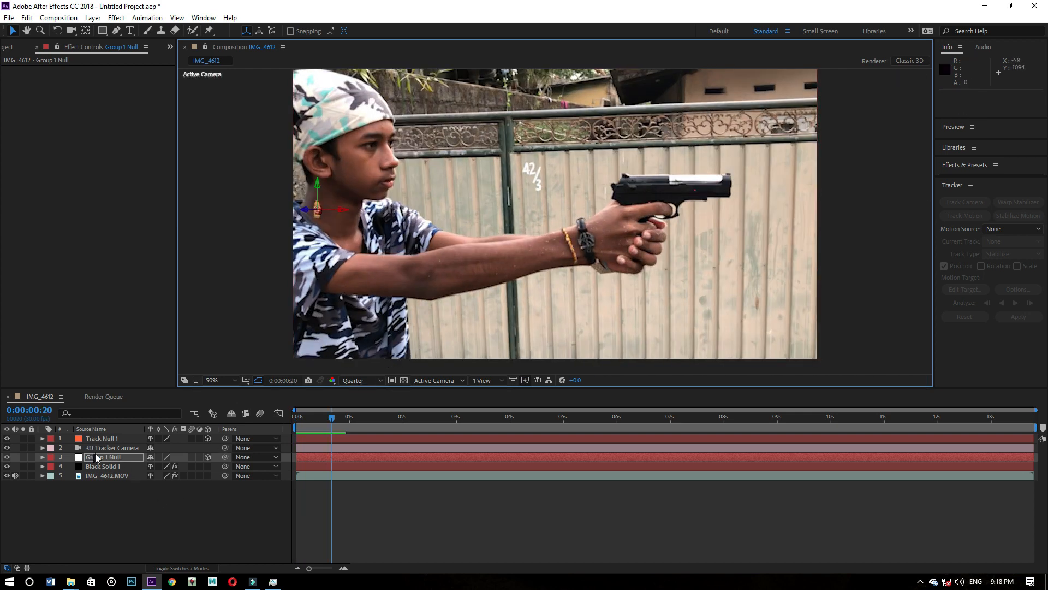
- Copy the Position value of Track Null 1 onto the Position of Group 1 Null
{"action": "left_click", "coordinate": [42, 456]}
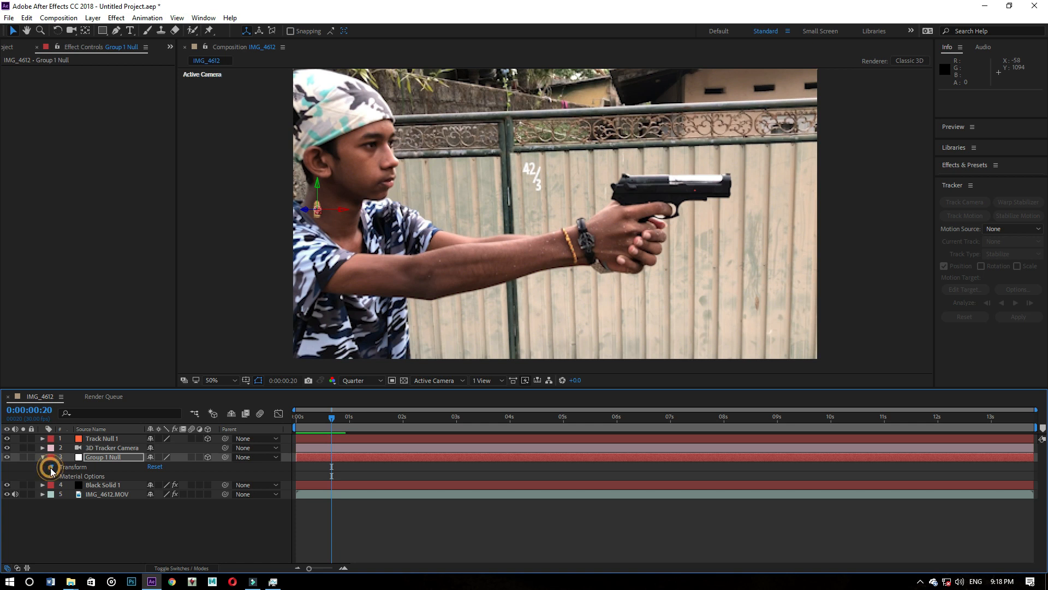
{"action": "left_click", "coordinate": [51, 467]}
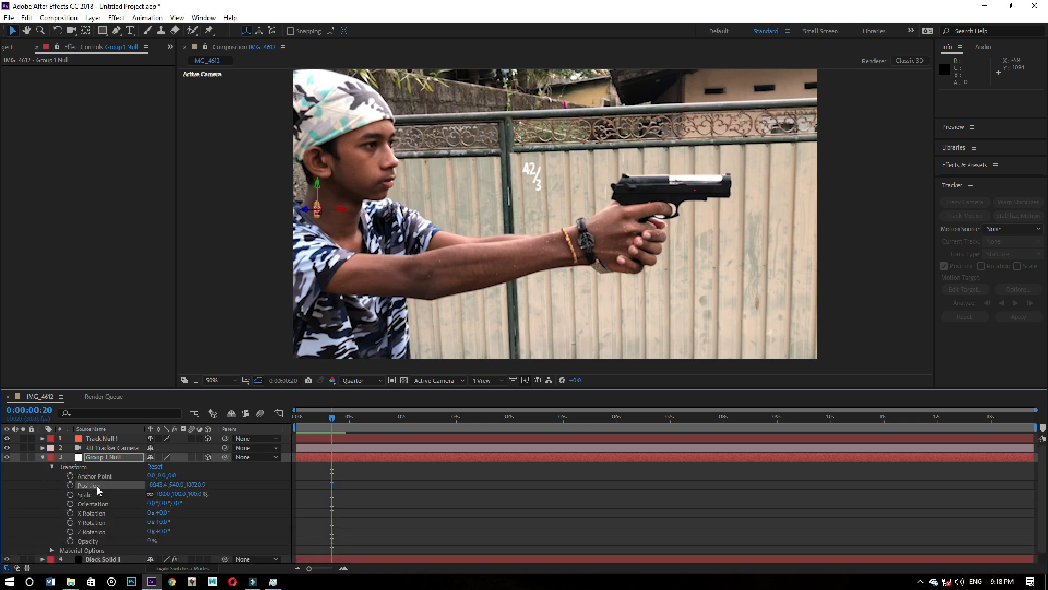
{"action": "left_click", "coordinate": [48, 439]}
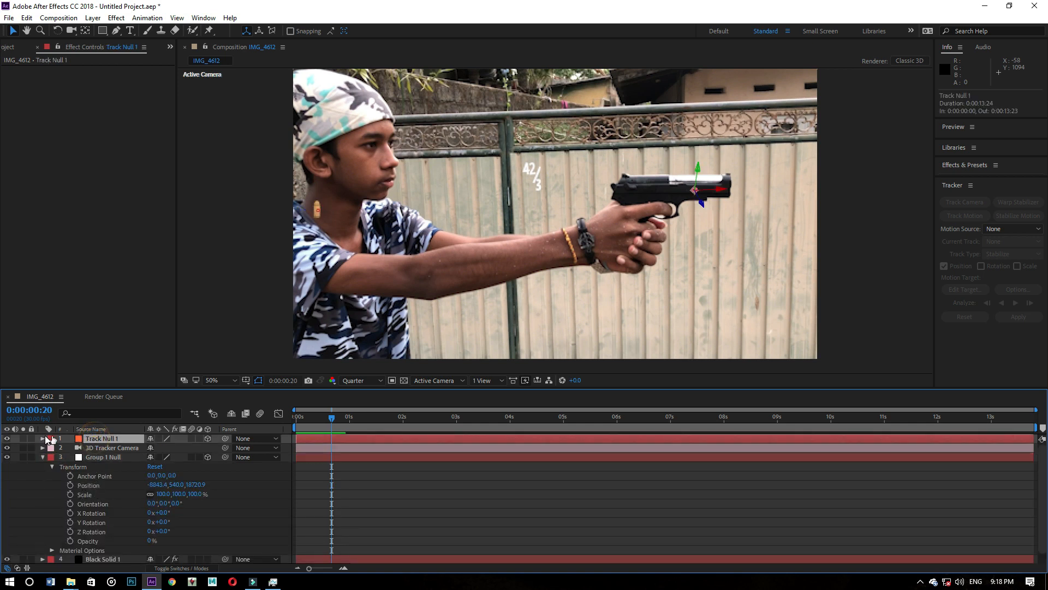
{"action": "left_click", "coordinate": [43, 438]}
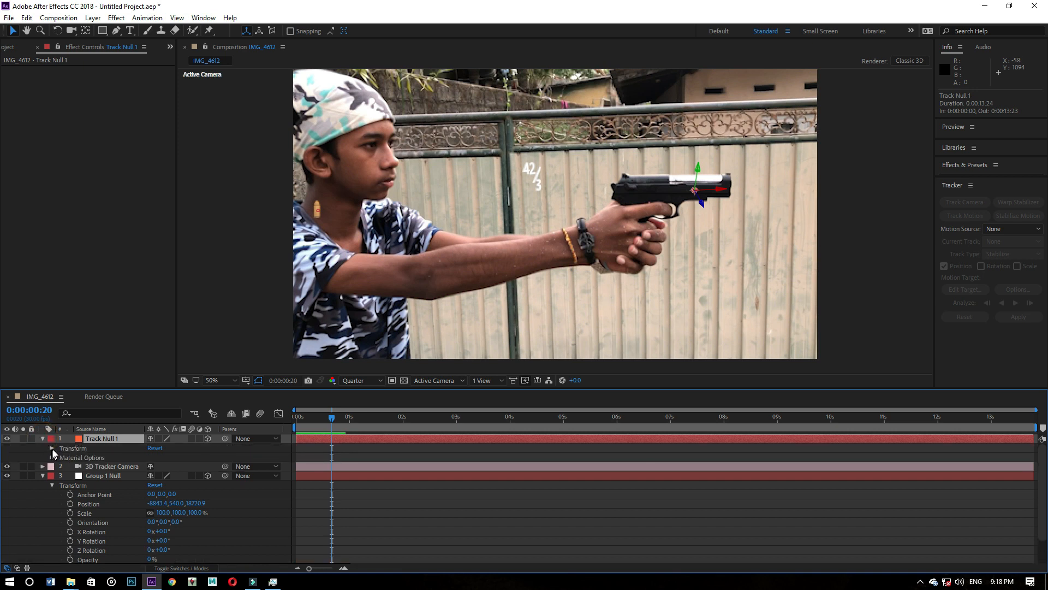
{"action": "left_click", "coordinate": [51, 448]}
{"action": "left_click", "coordinate": [93, 467]}
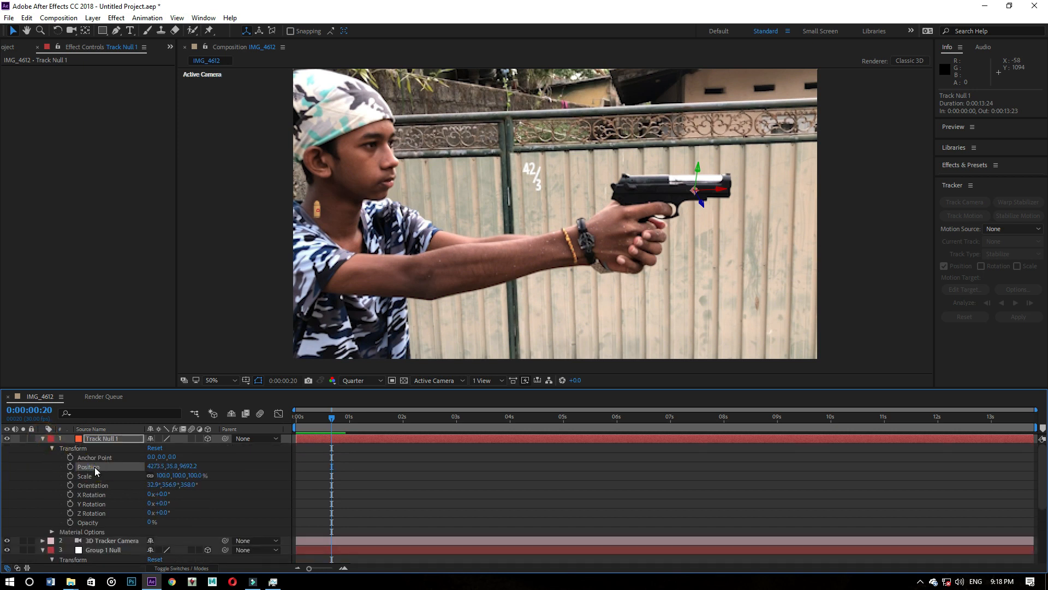
{"action": "scroll", "coordinate": [107, 476], "scroll_direction": "down", "scroll_amount": 5}
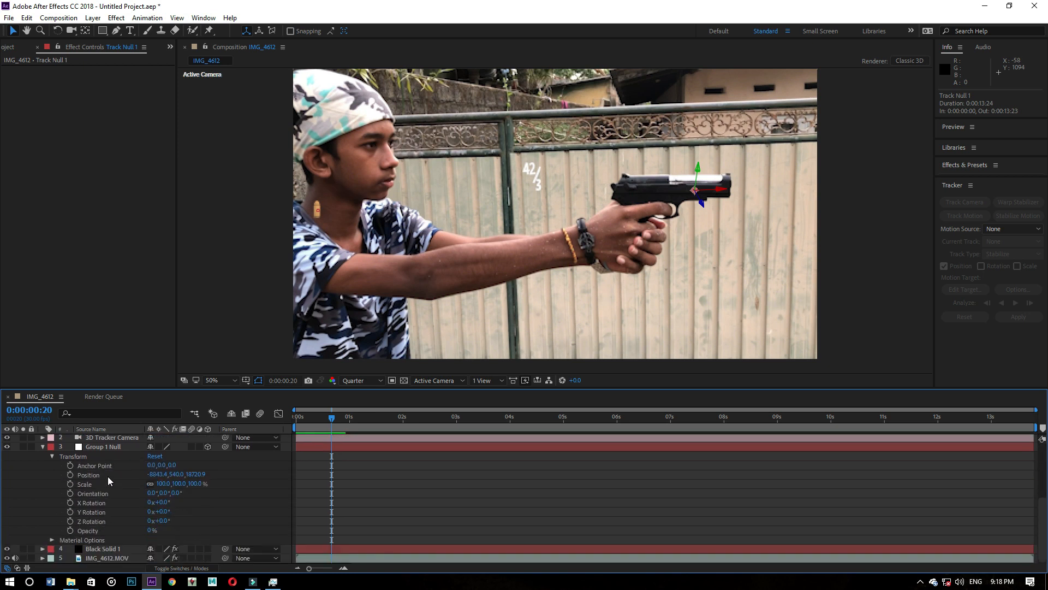
{"action": "scroll", "coordinate": [85, 480], "scroll_direction": "up", "scroll_amount": 5}
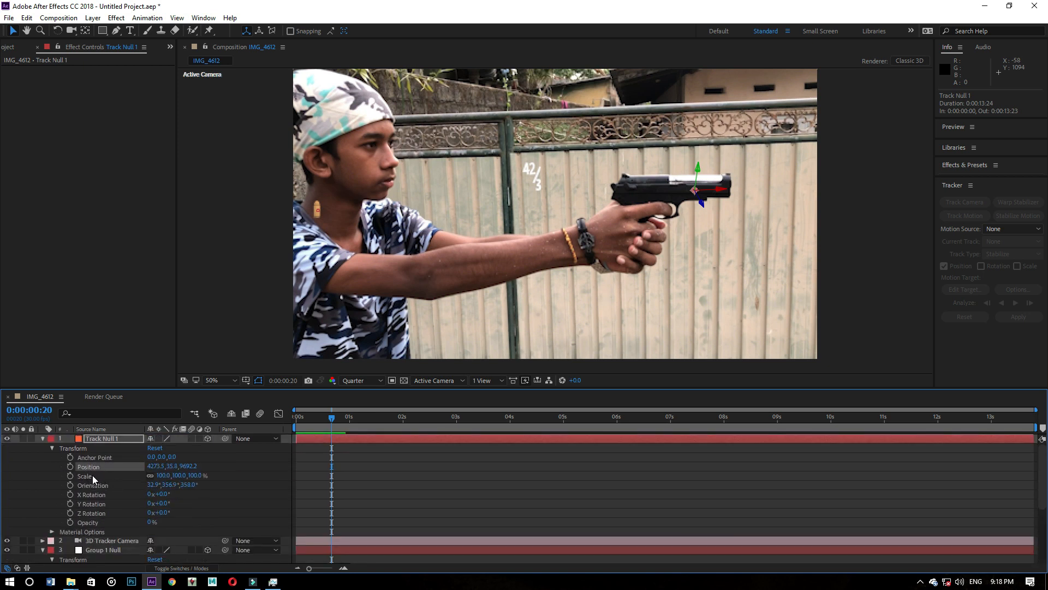
{"action": "scroll", "coordinate": [95, 474], "scroll_direction": "down", "scroll_amount": 3}
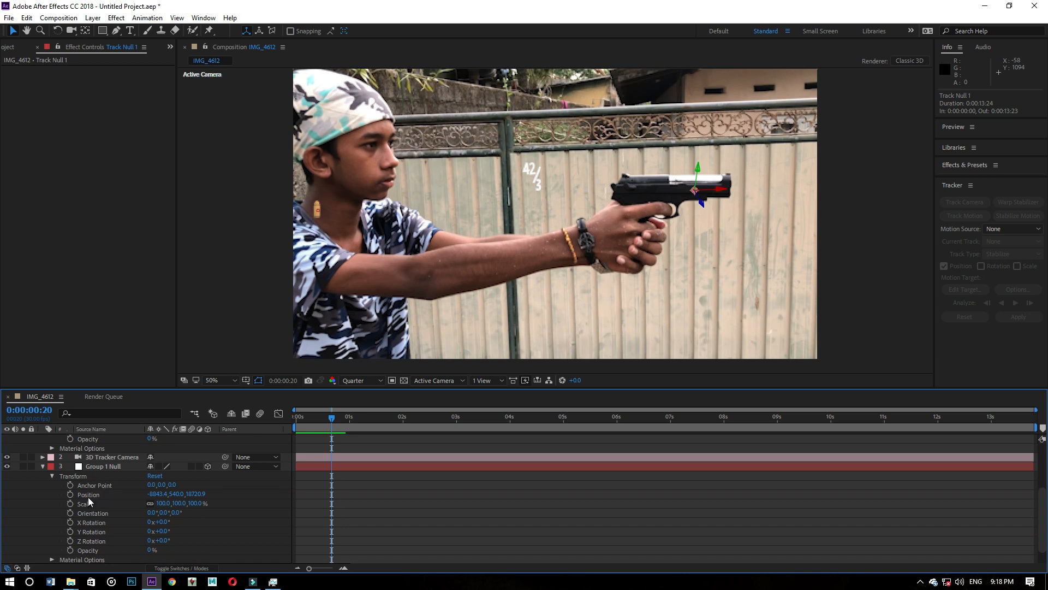
{"action": "left_click", "coordinate": [89, 496]}
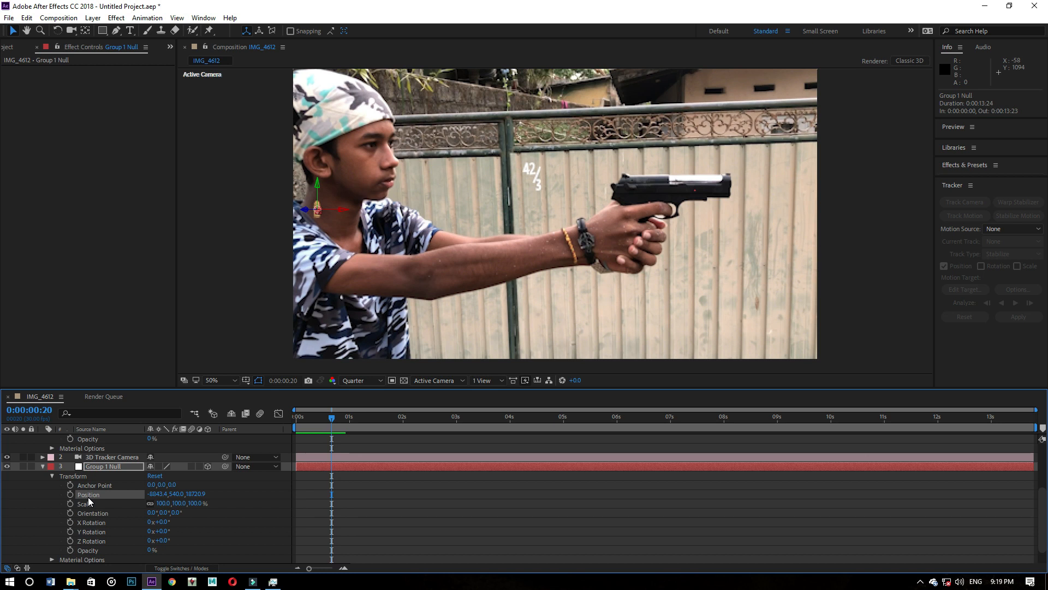
{"action": "key", "text": "ctrl+v"}
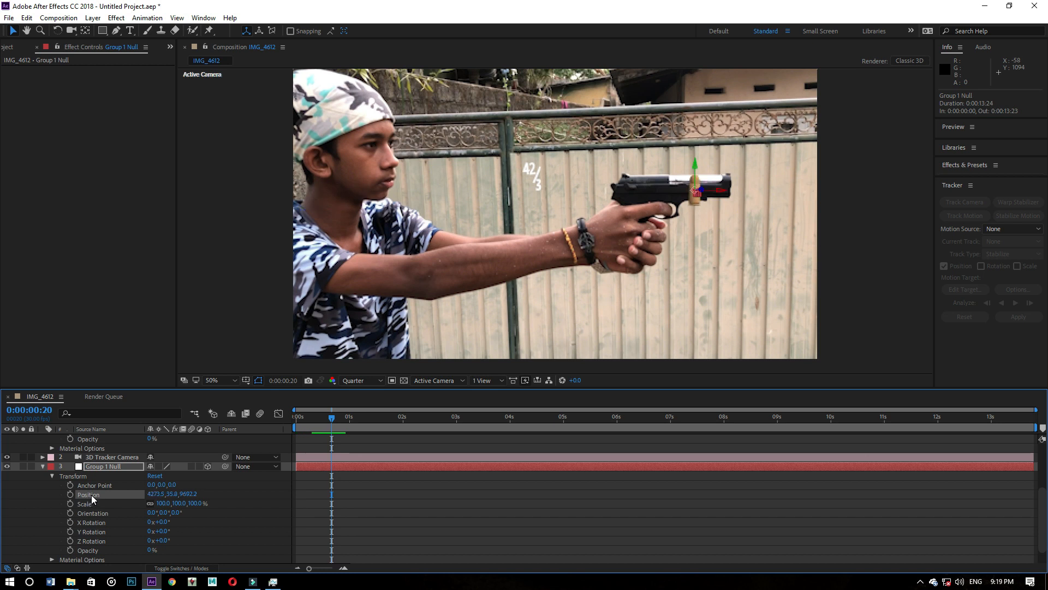
- Check the bullet's tracking along the clip and set Group 1 Null's orientation to 10°, 12°, 84° to align it with the barrel
{"action": "key", "text": "space"}
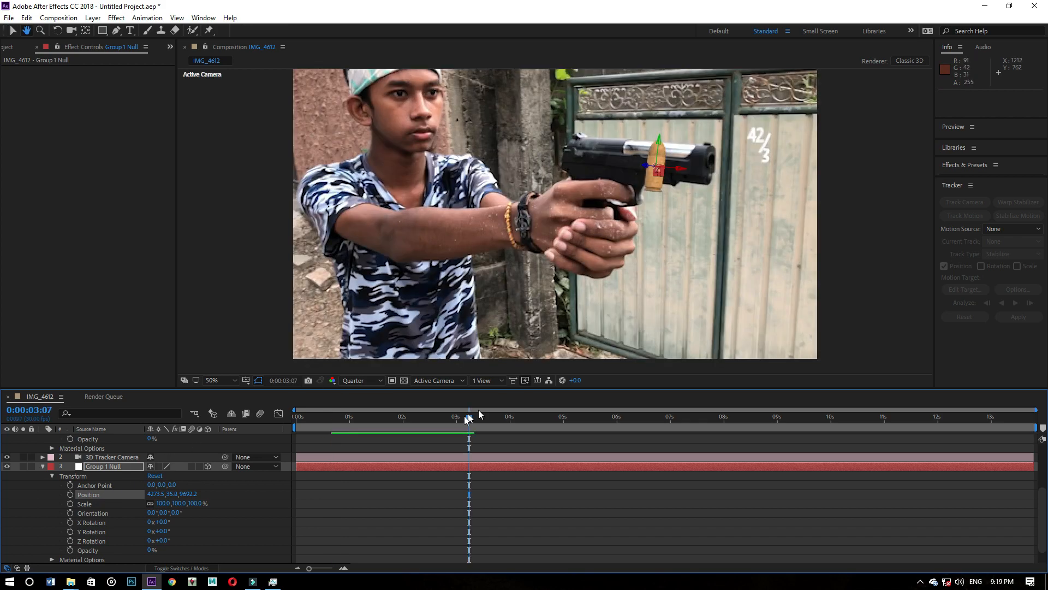
{"action": "left_click_drag", "start_coordinate": [467, 418], "coordinate": [562, 415]}
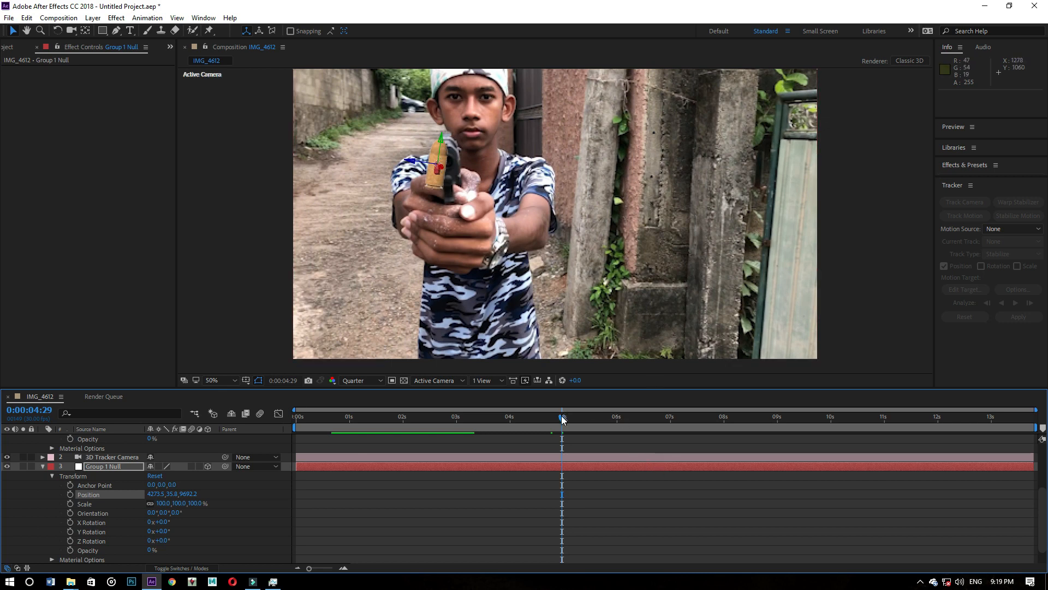
{"action": "left_click_drag", "start_coordinate": [562, 415], "coordinate": [528, 421]}
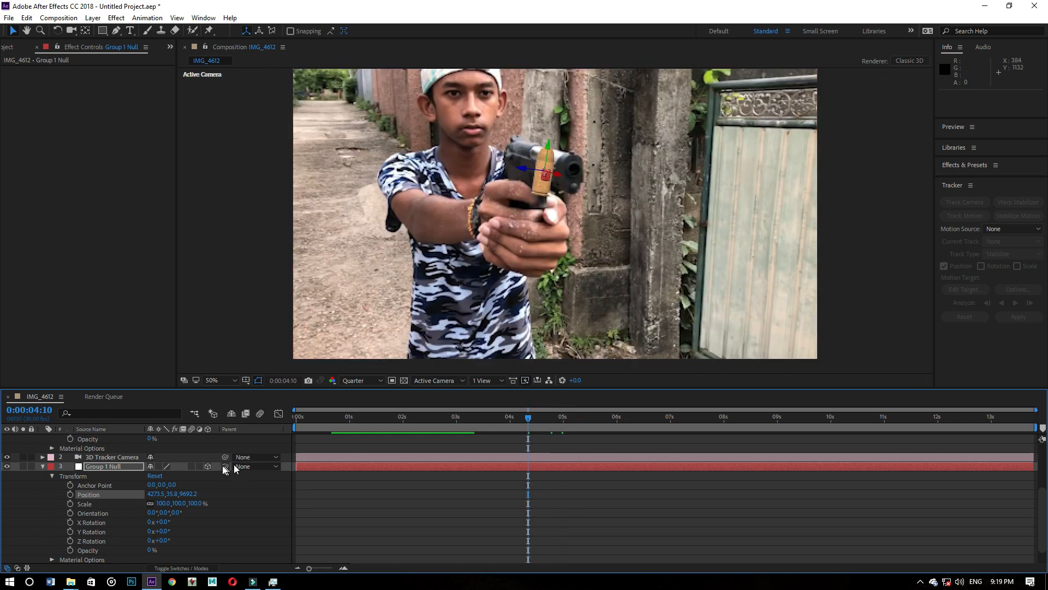
{"action": "left_click_drag", "start_coordinate": [153, 515], "coordinate": [158, 512]}
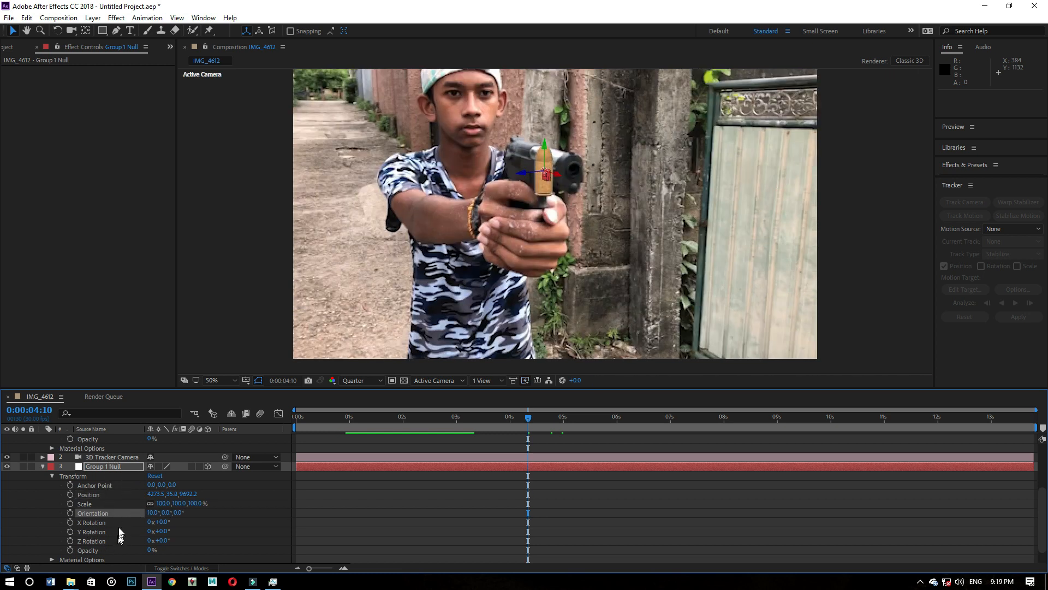
{"action": "left_click_drag", "start_coordinate": [162, 512], "coordinate": [159, 514]}
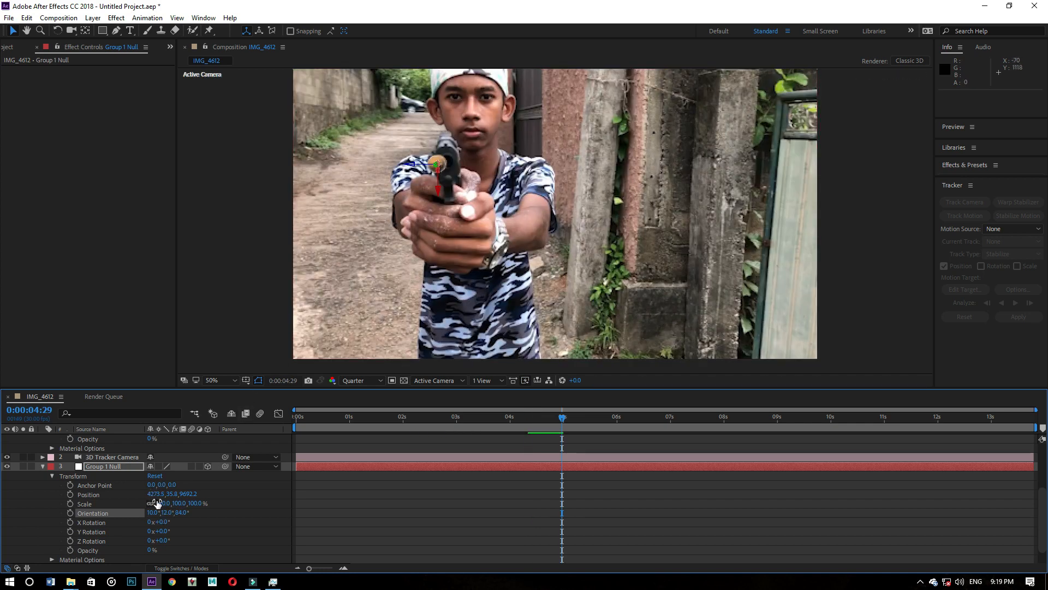
- Set Group 1 Null's orientation to 12°, 12°, 88°, move it to about 4296.4, 13.4, 9797.4, and check the fit along the clip
{"action": "left_click_drag", "start_coordinate": [150, 512], "coordinate": [184, 513]}
{"action": "left_click_drag", "start_coordinate": [437, 165], "coordinate": [445, 167]}
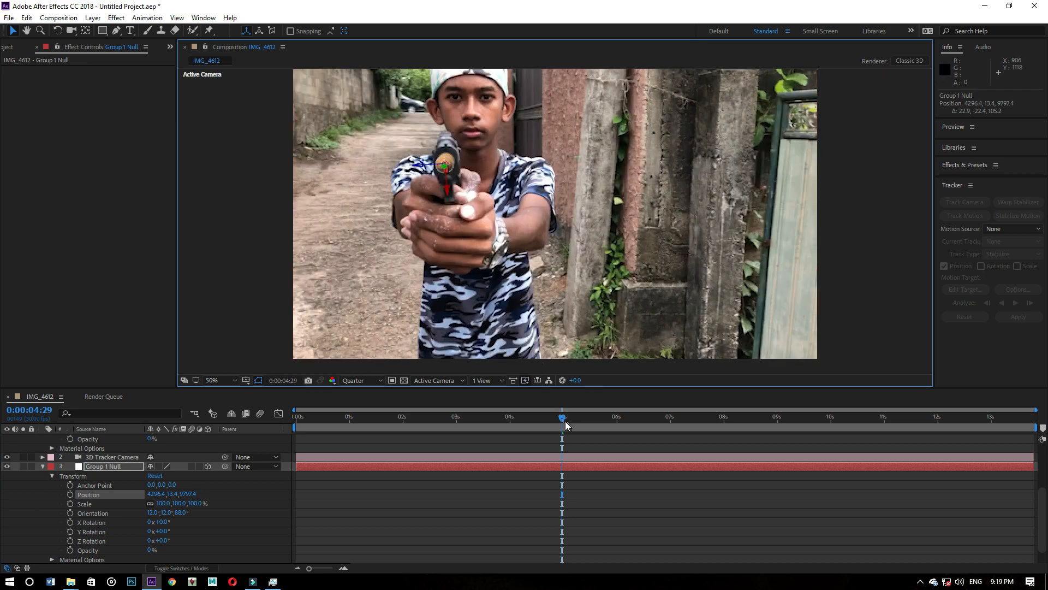
{"action": "mouse_move", "coordinate": [565, 421]}
{"action": "left_mouse_down"}
{"action": "mouse_move", "coordinate": [457, 404]}
{"action": "mouse_move", "coordinate": [451, 416]}
{"action": "mouse_move", "coordinate": [567, 411]}
{"action": "left_mouse_up"}
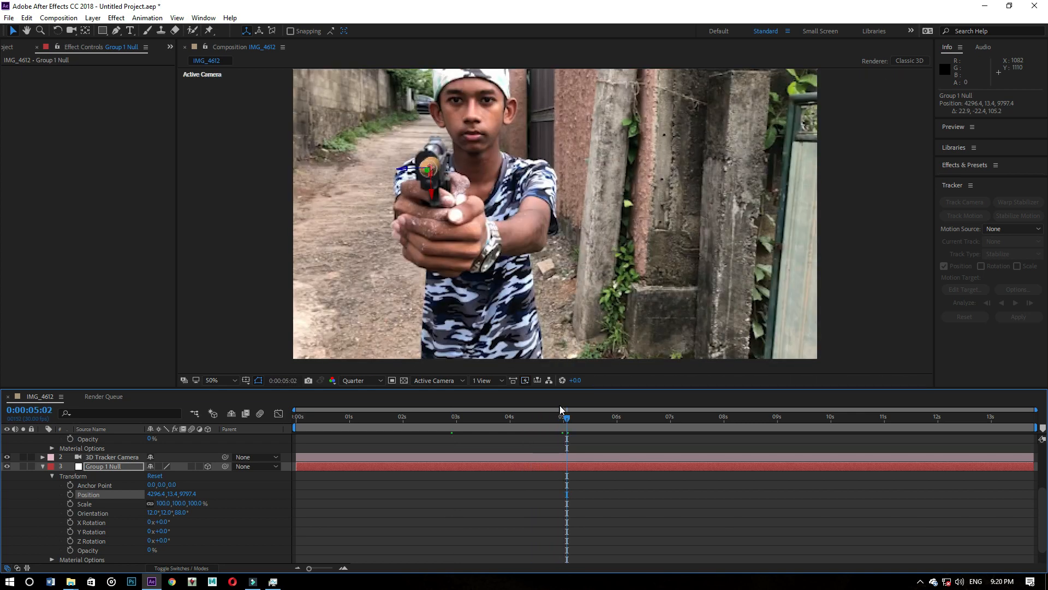
{"action": "left_click", "coordinate": [607, 417]}
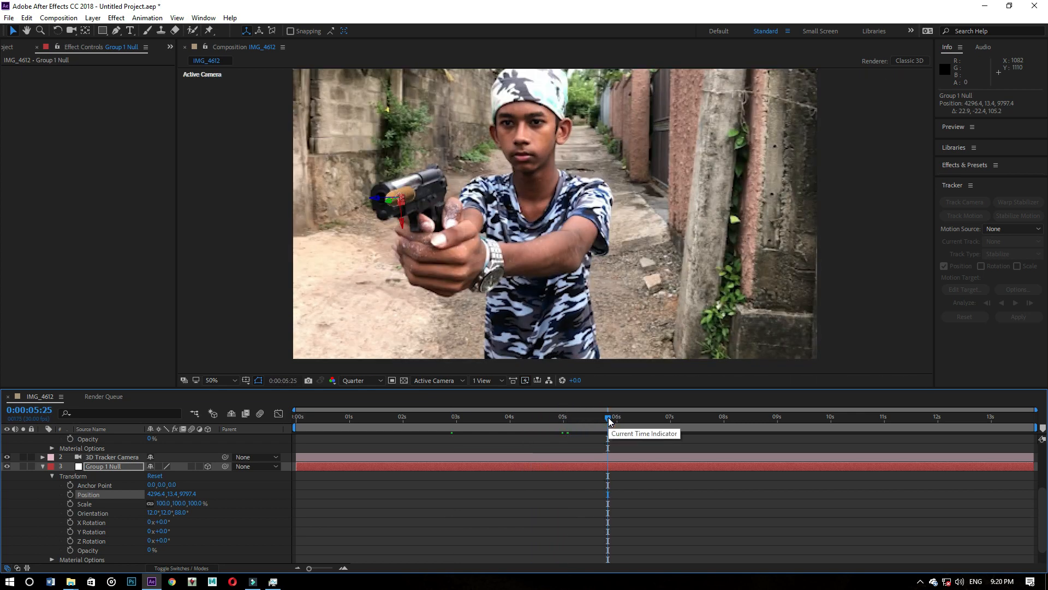
{"action": "left_click", "coordinate": [635, 419]}
{"action": "left_click", "coordinate": [677, 418]}
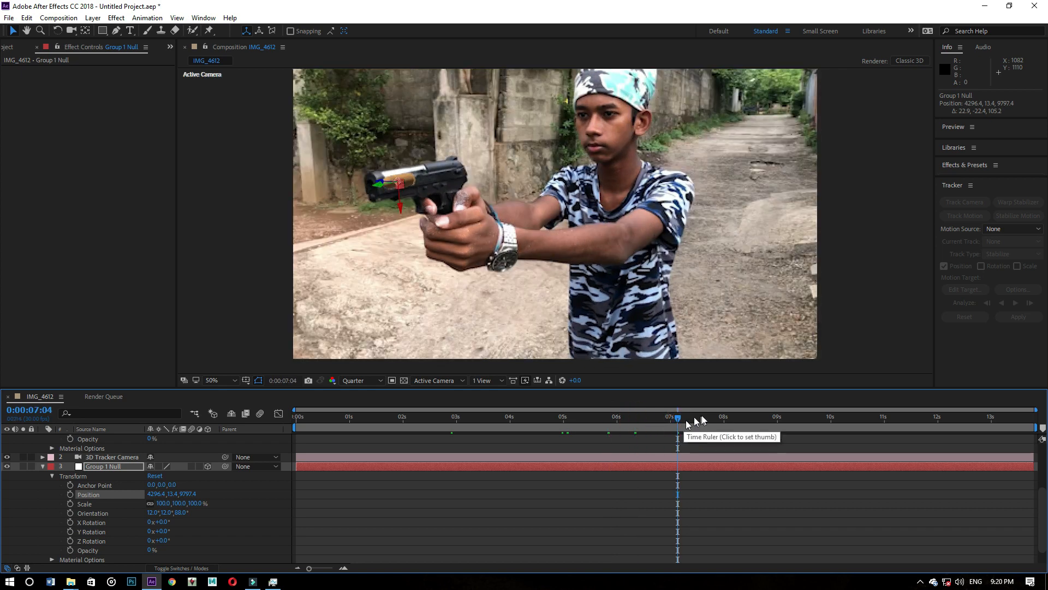
- At 0:00:02:29, scale Group 1 Null to 76% and move it toward the muzzle to about 4592.9, 16.1, 9733.6
{"action": "left_click_drag", "start_coordinate": [707, 418], "coordinate": [453, 403]}
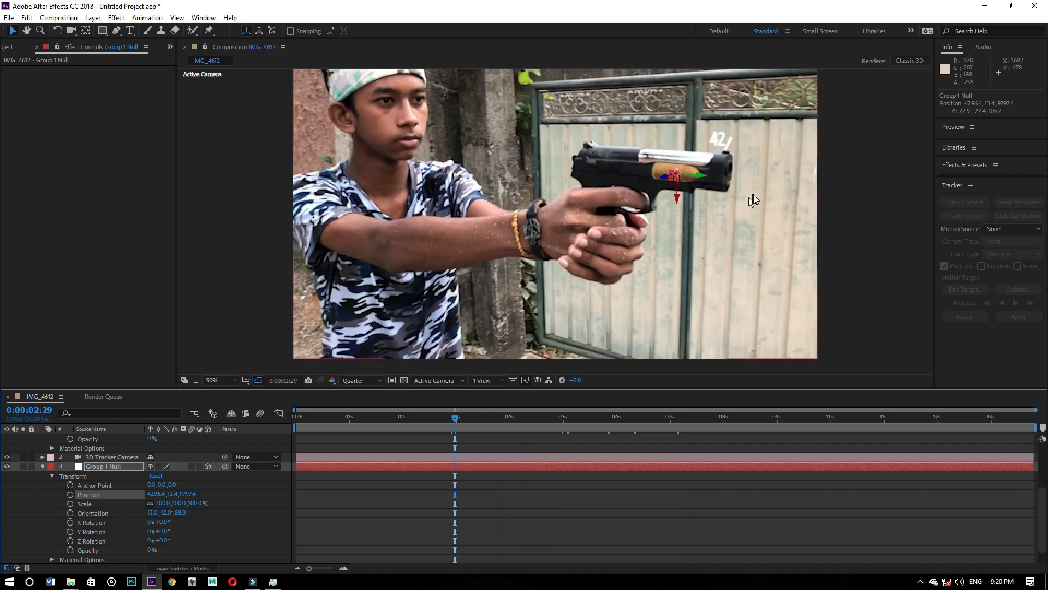
{"action": "left_click_drag", "start_coordinate": [155, 502], "coordinate": [152, 503]}
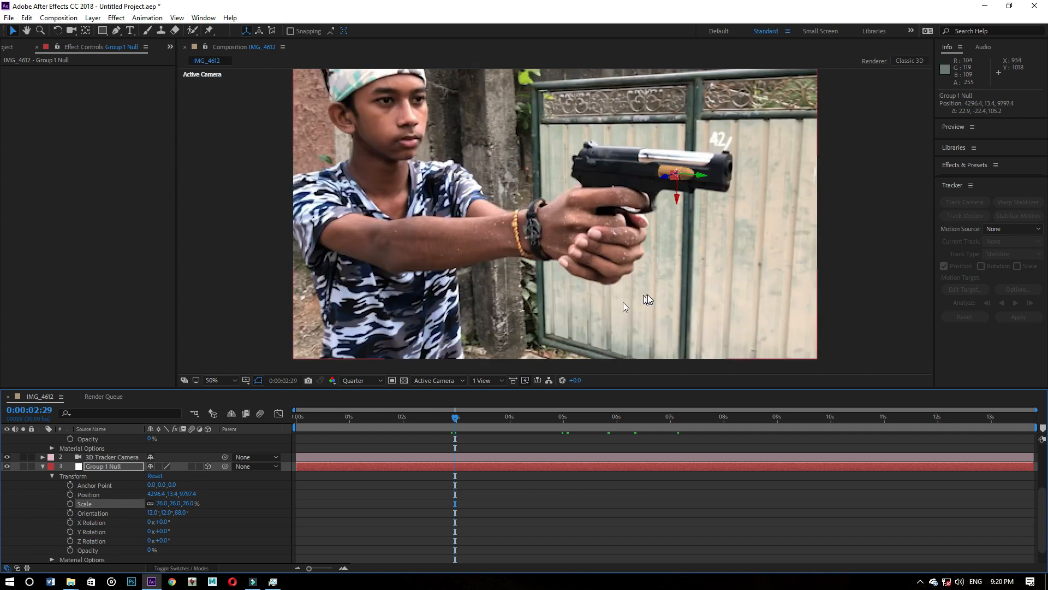
{"action": "left_click_drag", "start_coordinate": [699, 174], "coordinate": [779, 188]}
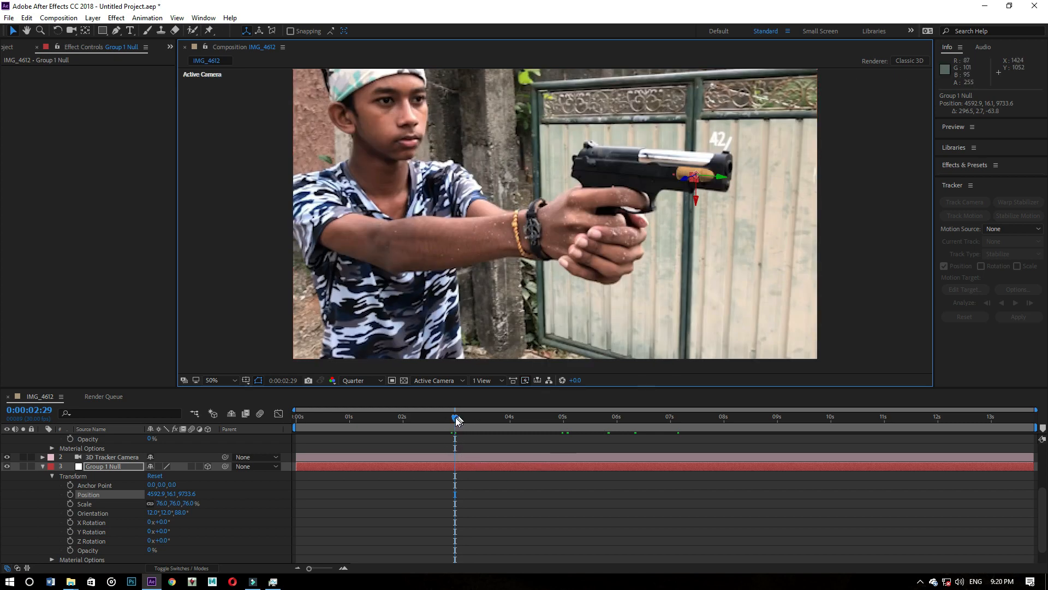
- Add a Position keyframe to Group 1 Null at 0:00:02:26, keeping only that layer's properties expanded
{"action": "mouse_move", "coordinate": [455, 417]}
{"action": "left_mouse_down"}
{"action": "mouse_move", "coordinate": [530, 418]}
{"action": "mouse_move", "coordinate": [450, 411]}
{"action": "left_mouse_up"}
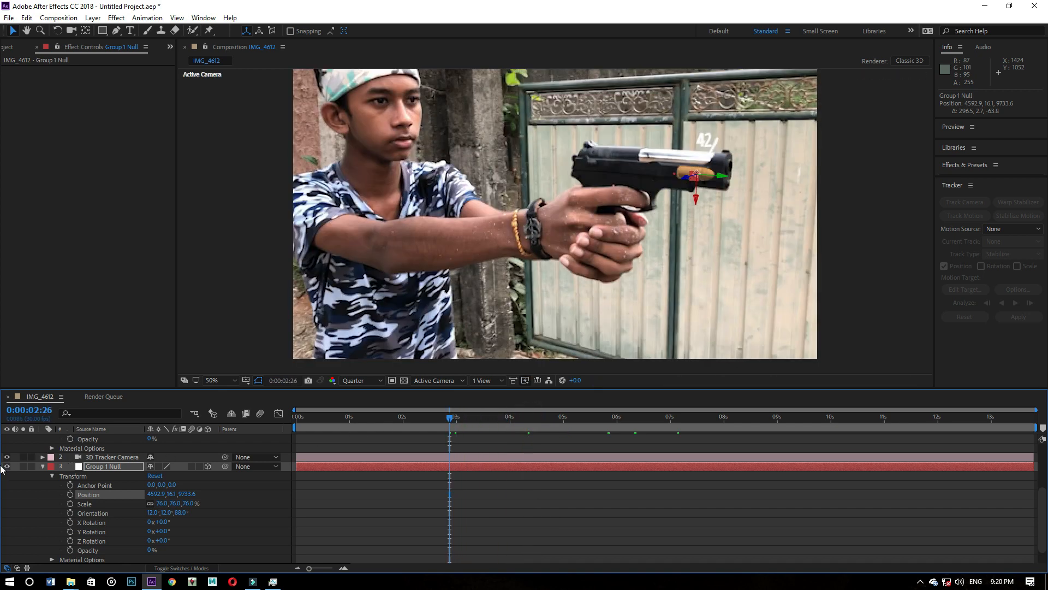
{"action": "left_click", "coordinate": [43, 466]}
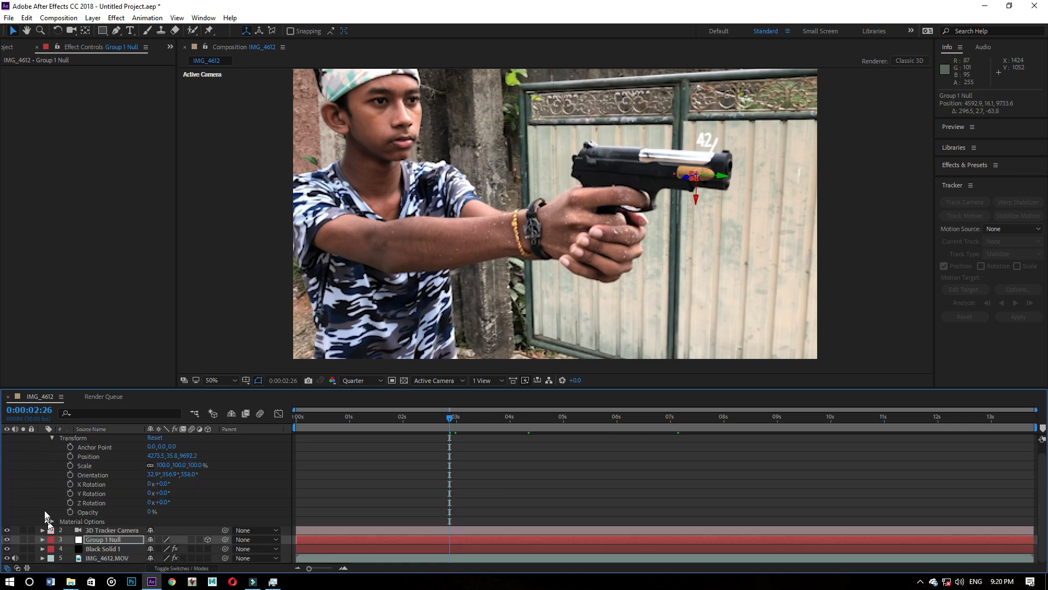
{"action": "scroll", "coordinate": [47, 480], "scroll_direction": "up", "scroll_amount": 1}
{"action": "left_click", "coordinate": [43, 438]}
{"action": "left_click", "coordinate": [102, 459]}
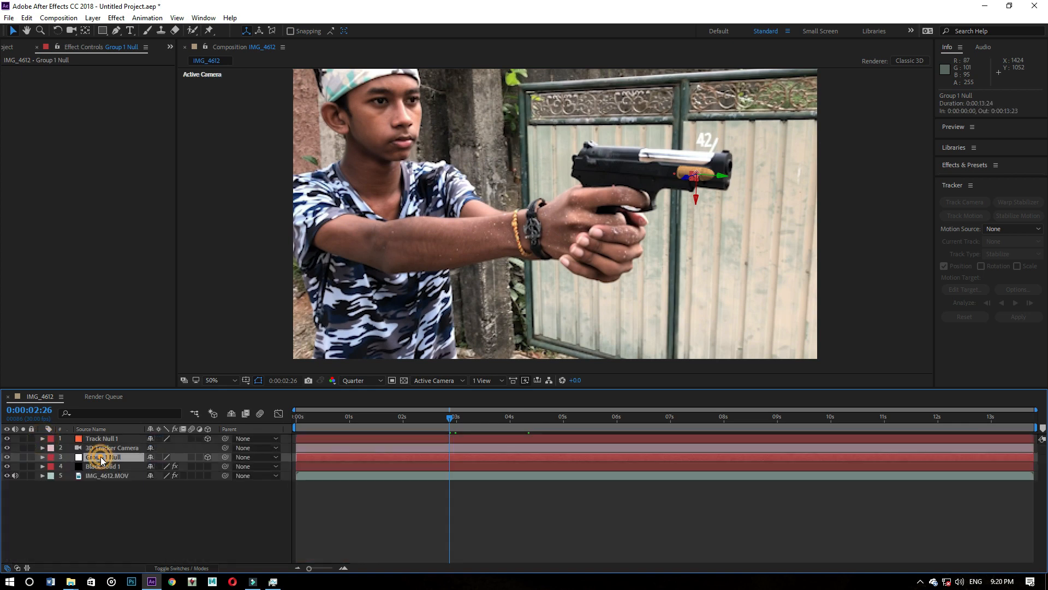
{"action": "left_click", "coordinate": [42, 457]}
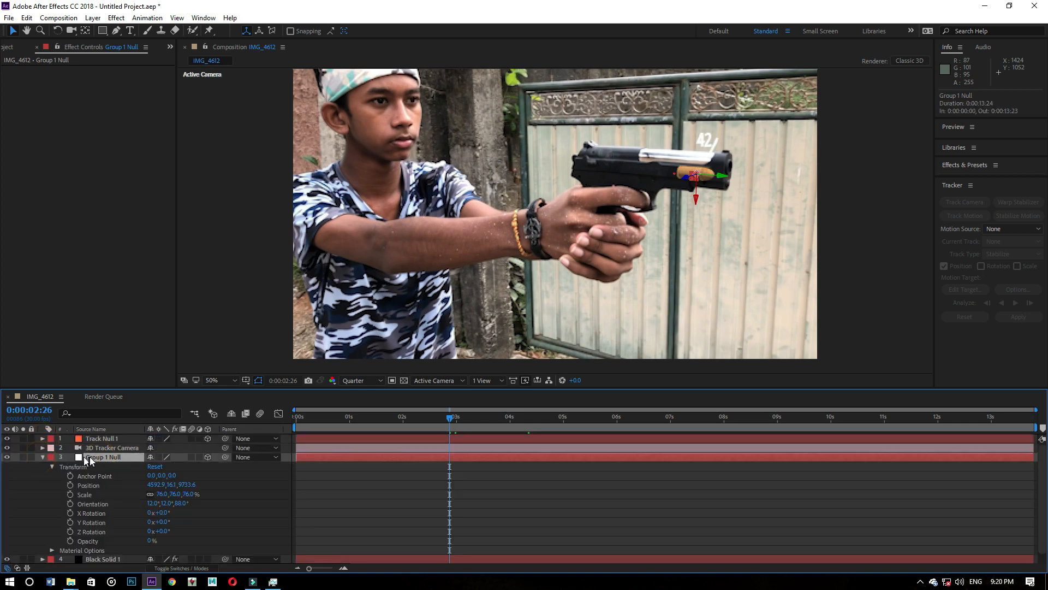
{"action": "scroll", "coordinate": [98, 469], "scroll_direction": "down", "scroll_amount": 1}
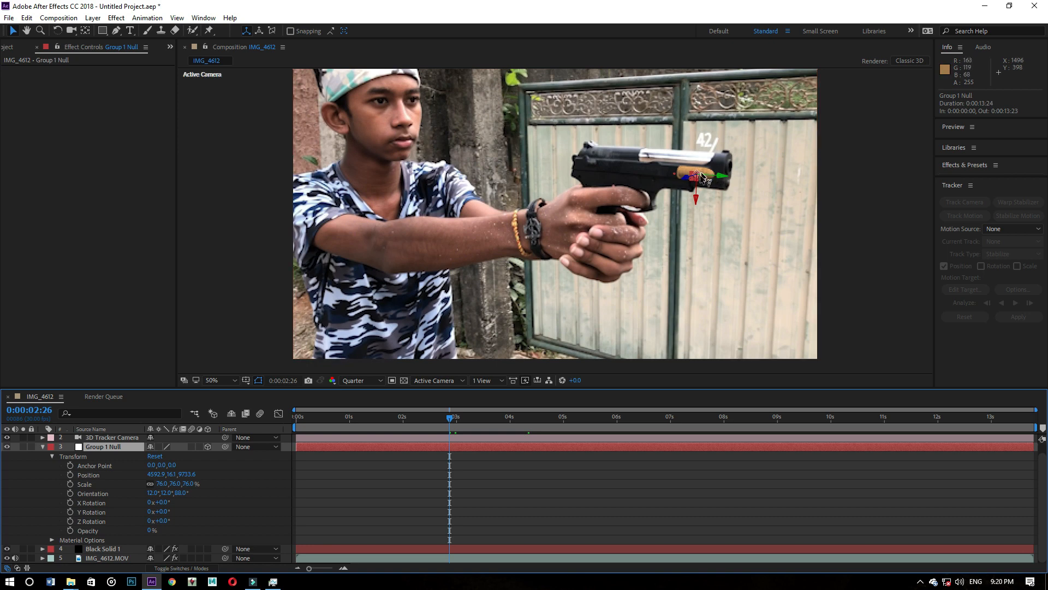
{"action": "left_click", "coordinate": [70, 475]}
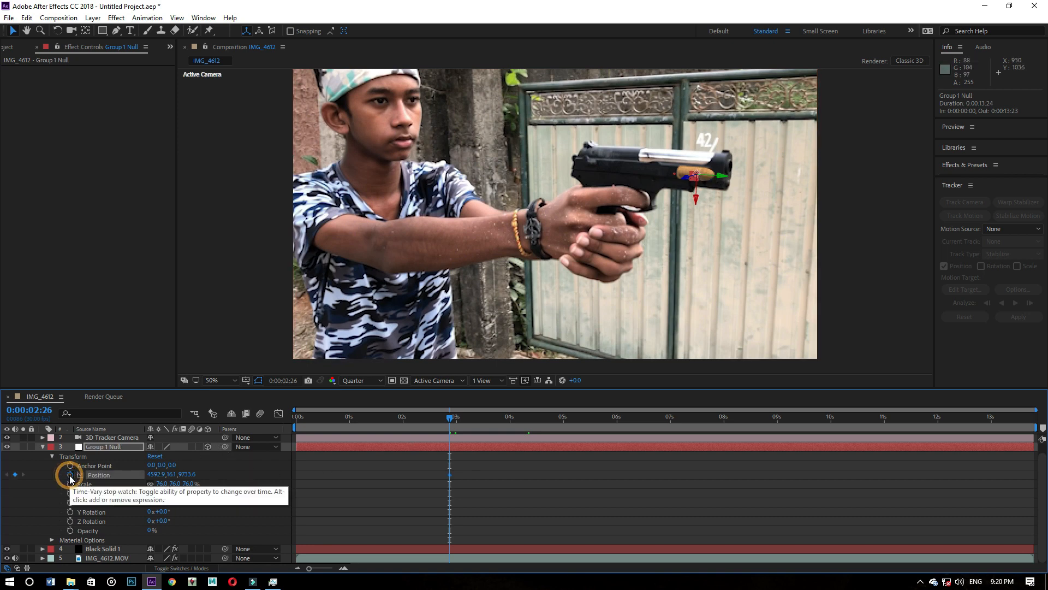
- At 0:00:05:05, move Group 1 Null far out of the barrel along its firing axis to about 10761.1, 73.3, 8405.3
{"action": "left_click", "coordinate": [450, 418]}
{"action": "left_click_drag", "start_coordinate": [450, 418], "coordinate": [410, 419]}
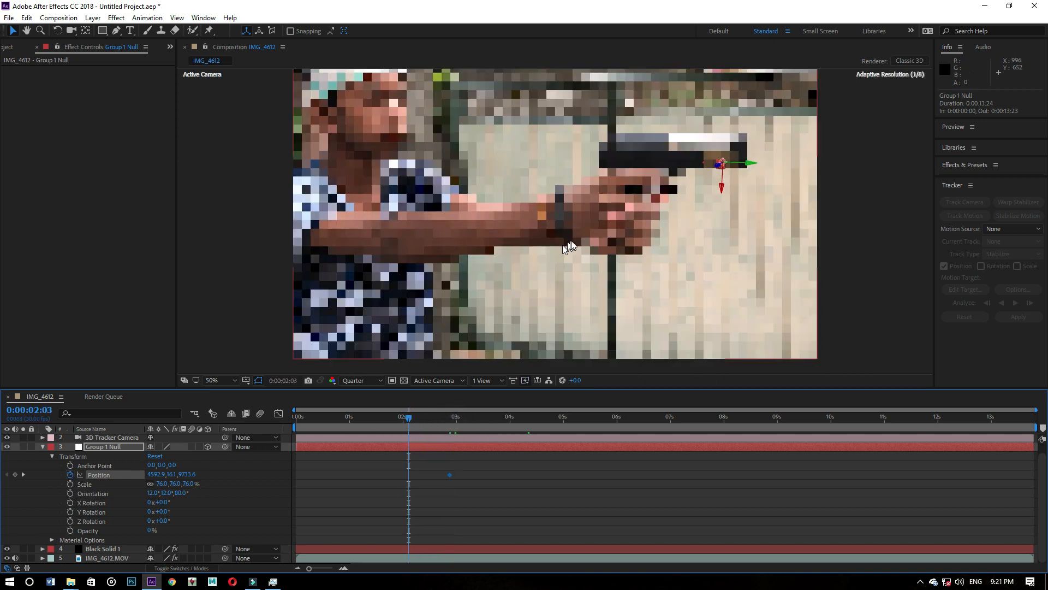
{"action": "scroll", "coordinate": [577, 238], "scroll_direction": "down", "scroll_amount": 4}
{"action": "scroll", "coordinate": [580, 237], "scroll_direction": "up", "scroll_amount": 2}
{"action": "scroll", "coordinate": [582, 237], "scroll_direction": "up", "scroll_amount": 2}
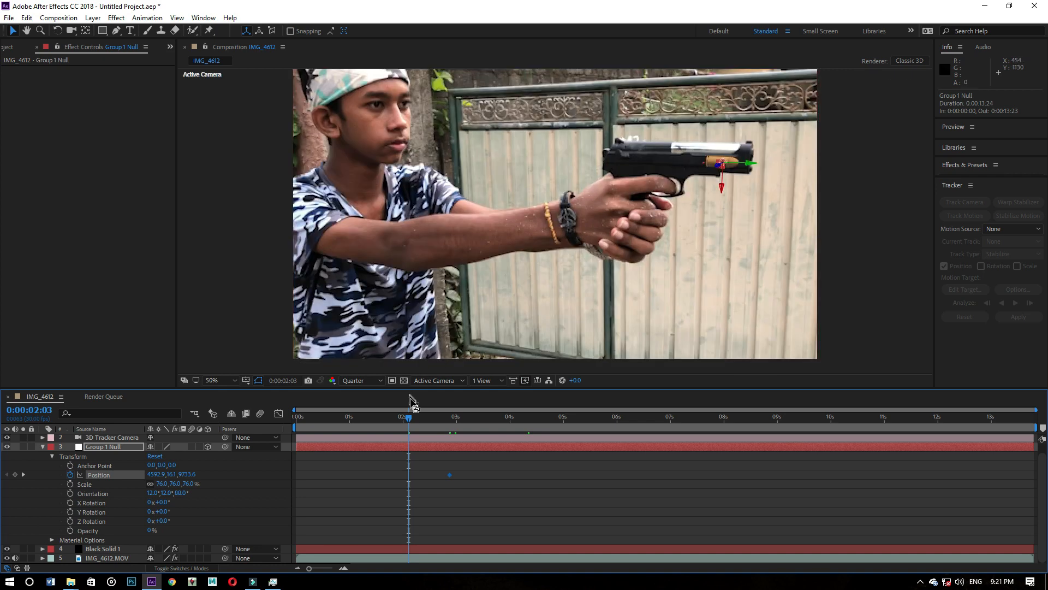
{"action": "left_click_drag", "start_coordinate": [413, 417], "coordinate": [572, 416]}
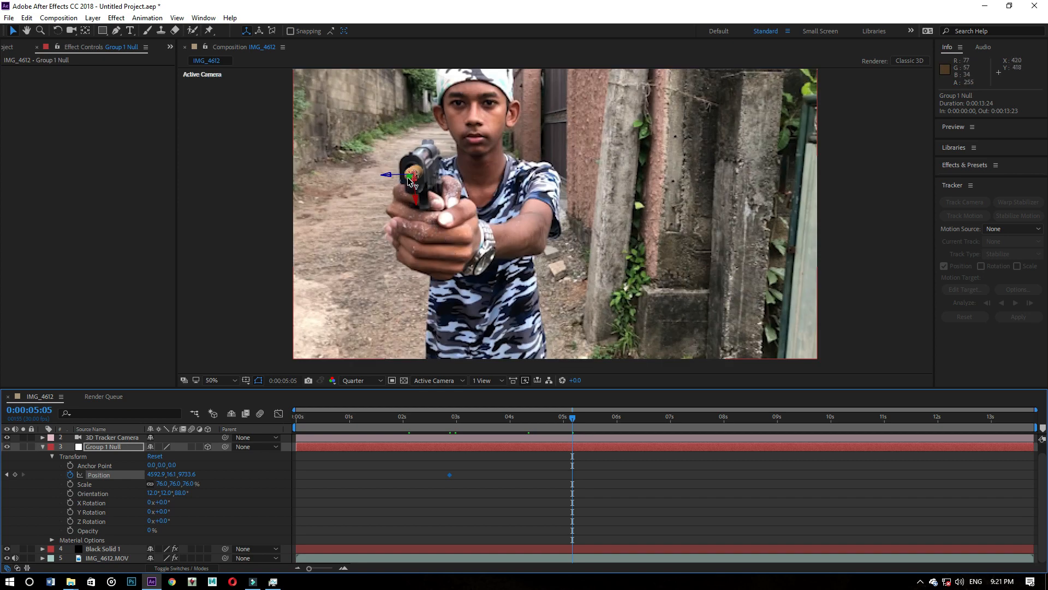
{"action": "left_click_drag", "start_coordinate": [410, 182], "coordinate": [4, 579]}
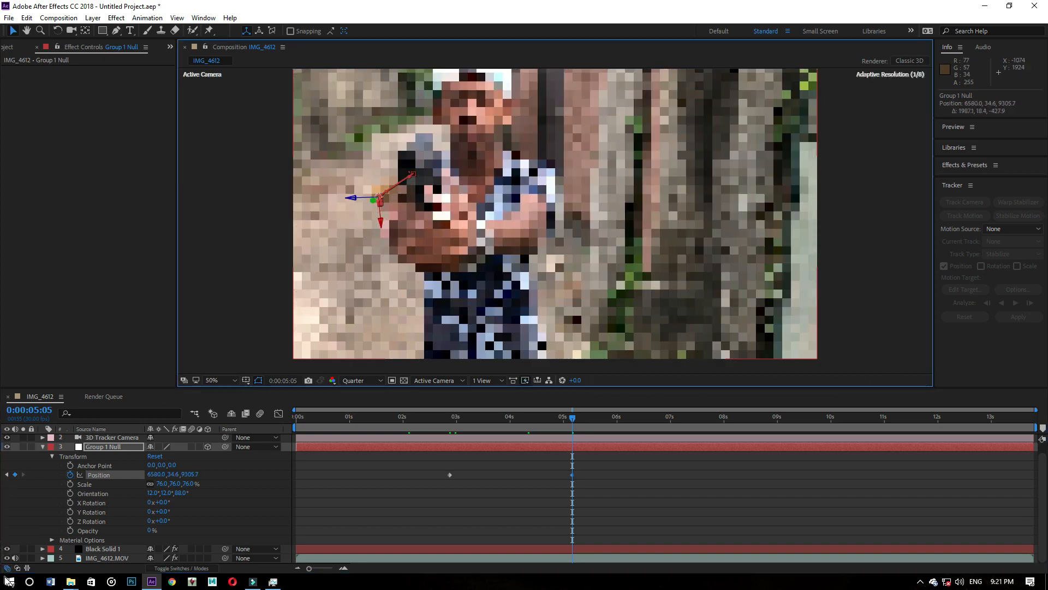
{"action": "scroll", "coordinate": [380, 215], "scroll_direction": "down", "scroll_amount": 1}
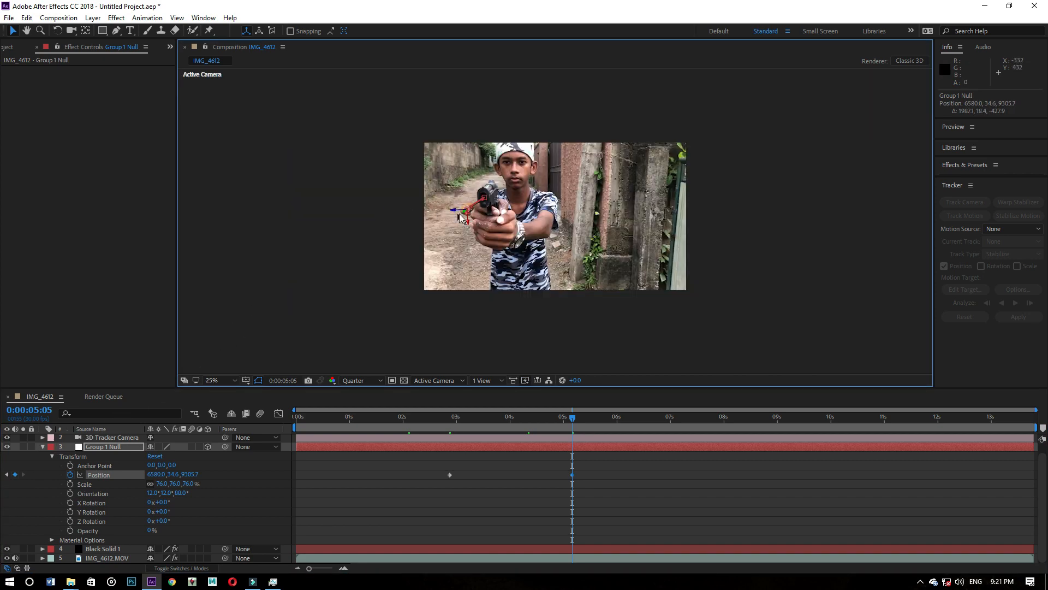
{"action": "left_click_drag", "start_coordinate": [465, 214], "coordinate": [2, 584]}
{"action": "scroll", "coordinate": [585, 270], "scroll_direction": "down", "scroll_amount": 4}
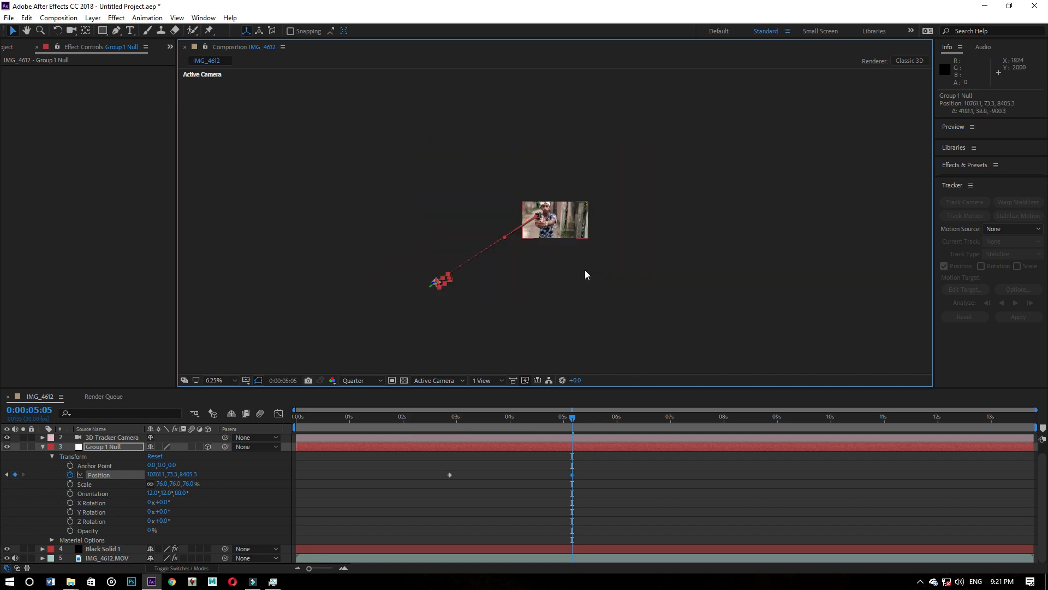
{"action": "scroll", "coordinate": [584, 269], "scroll_direction": "up", "scroll_amount": 6}
- Preview the bullet's flight from 0:00:02:14 and inspect it at 0:00:03:18
{"action": "left_click_drag", "start_coordinate": [571, 419], "coordinate": [422, 429]}
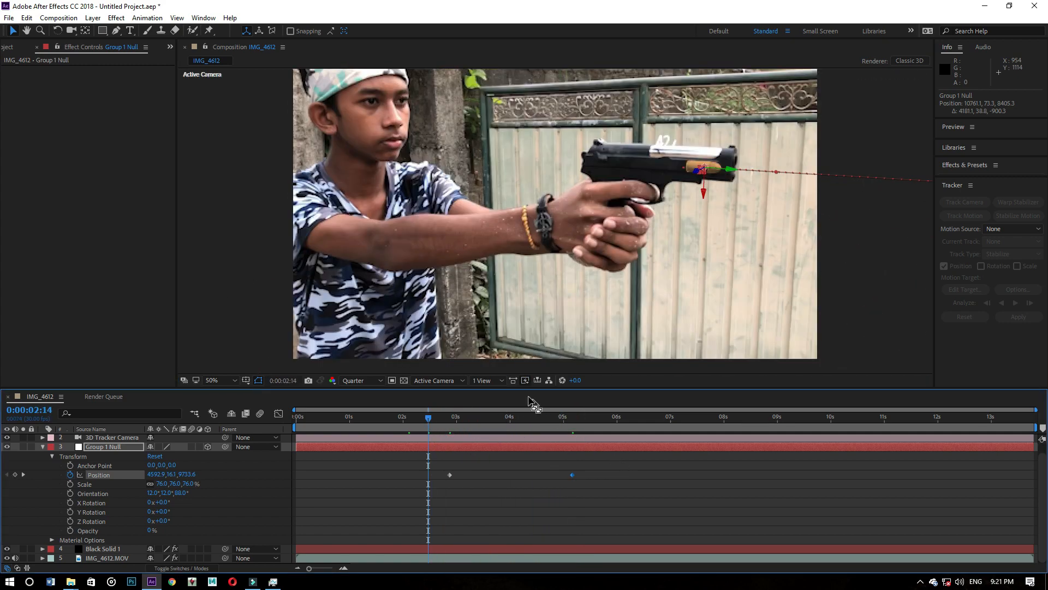
{"action": "key", "text": "space"}
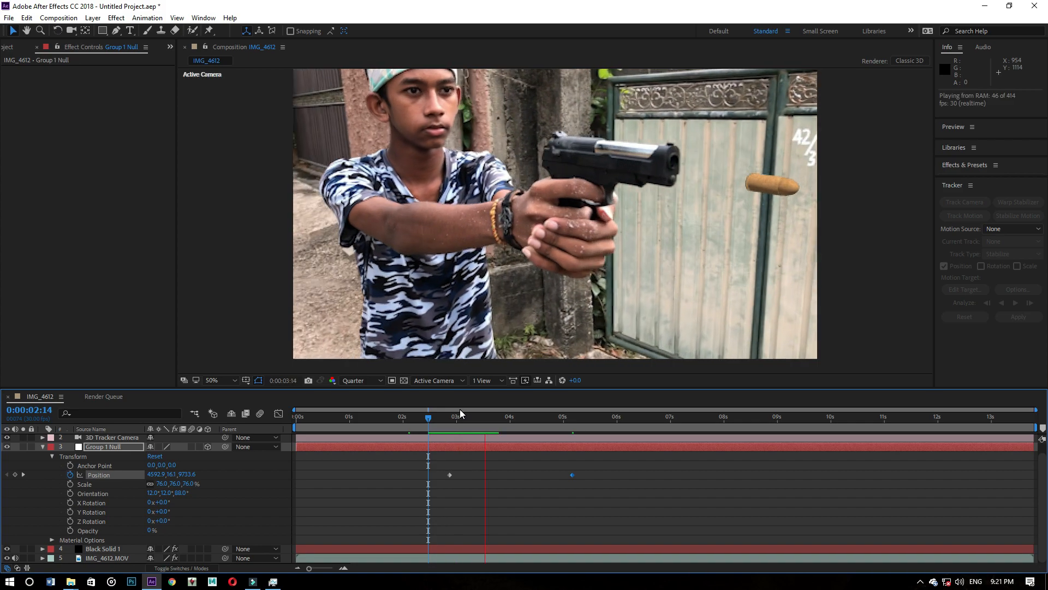
{"action": "left_click_drag", "start_coordinate": [537, 417], "coordinate": [488, 380]}
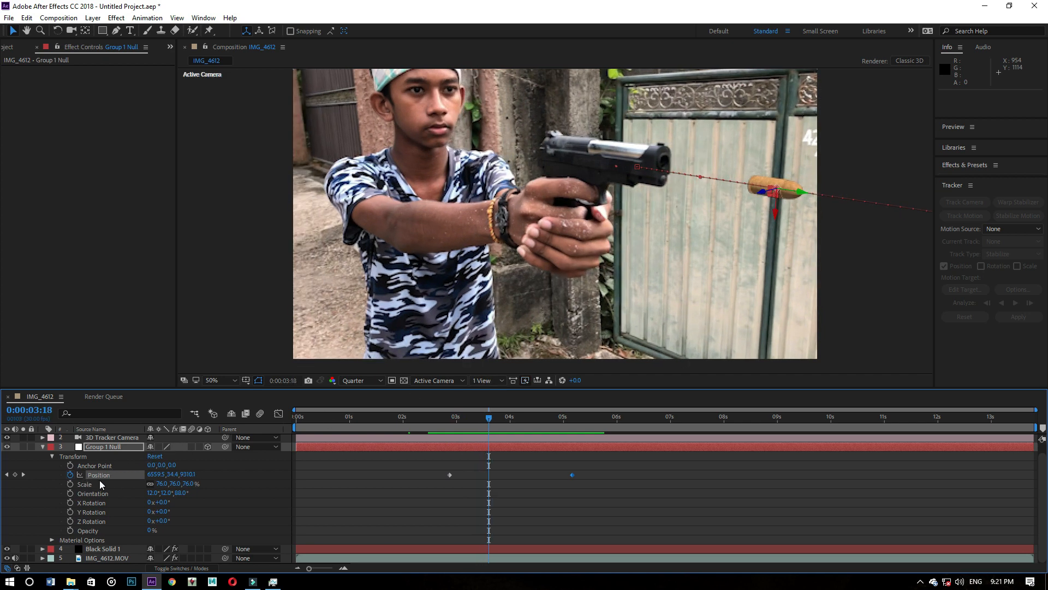
- Collapse and deselect Group 1 Null, go to 0:00:02:25, and place a second copy of IMG_4612.MOV above all other layers
{"action": "scroll", "coordinate": [99, 480], "scroll_direction": "up", "scroll_amount": 1}
{"action": "left_click", "coordinate": [44, 457]}
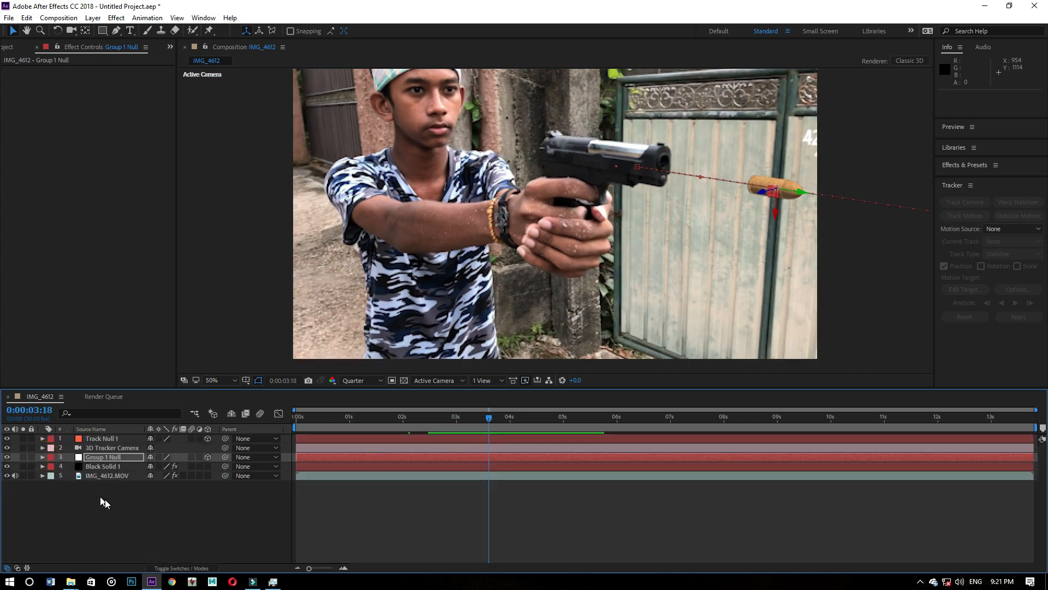
{"action": "left_click", "coordinate": [105, 498]}
{"action": "left_click_drag", "start_coordinate": [496, 418], "coordinate": [456, 418]}
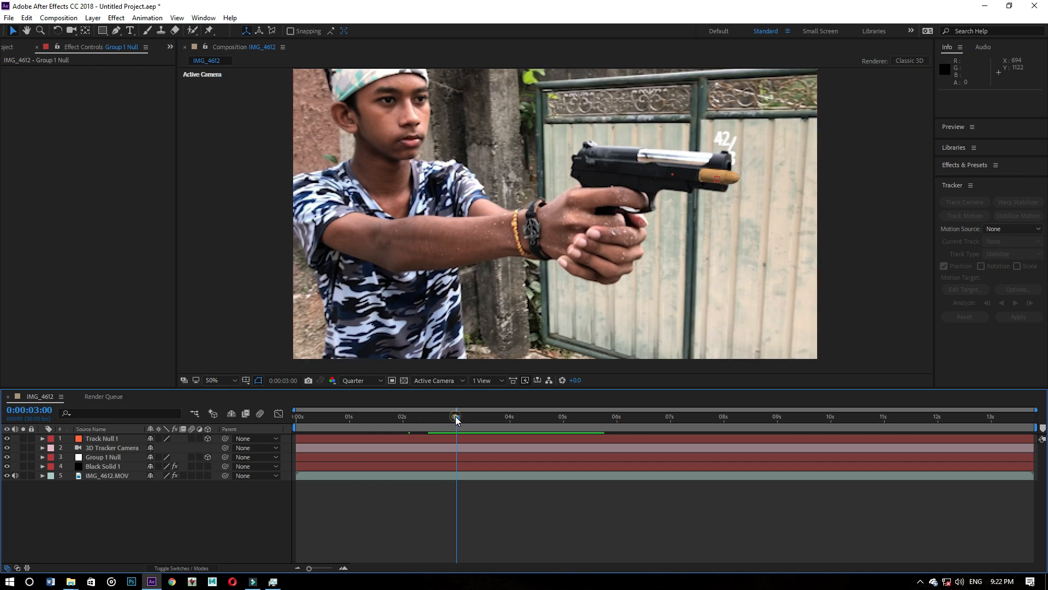
{"action": "left_click_drag", "start_coordinate": [456, 417], "coordinate": [447, 417]}
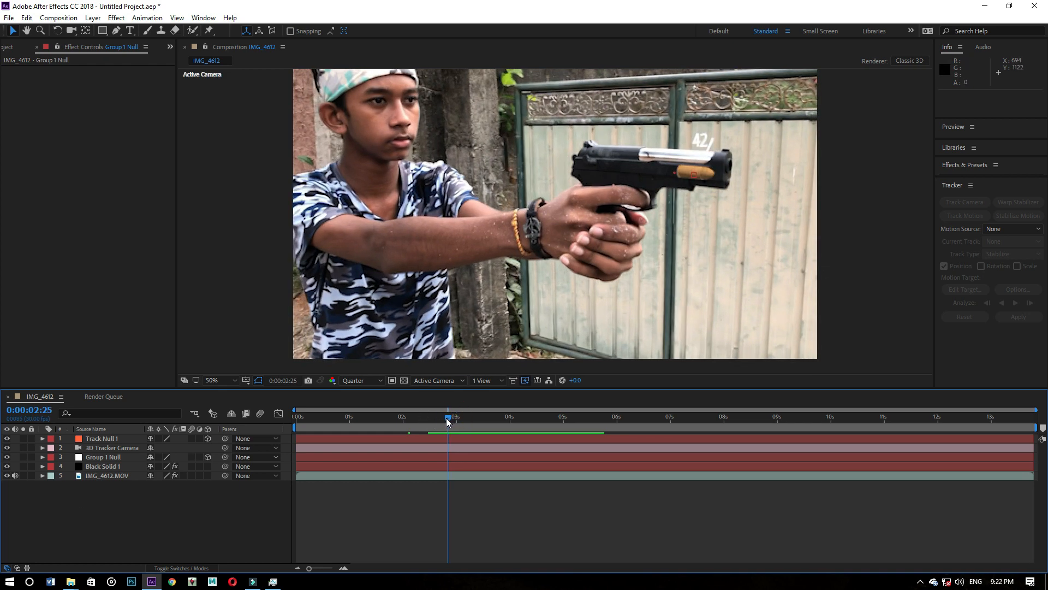
{"action": "left_click", "coordinate": [15, 49]}
{"action": "left_click", "coordinate": [29, 156]}
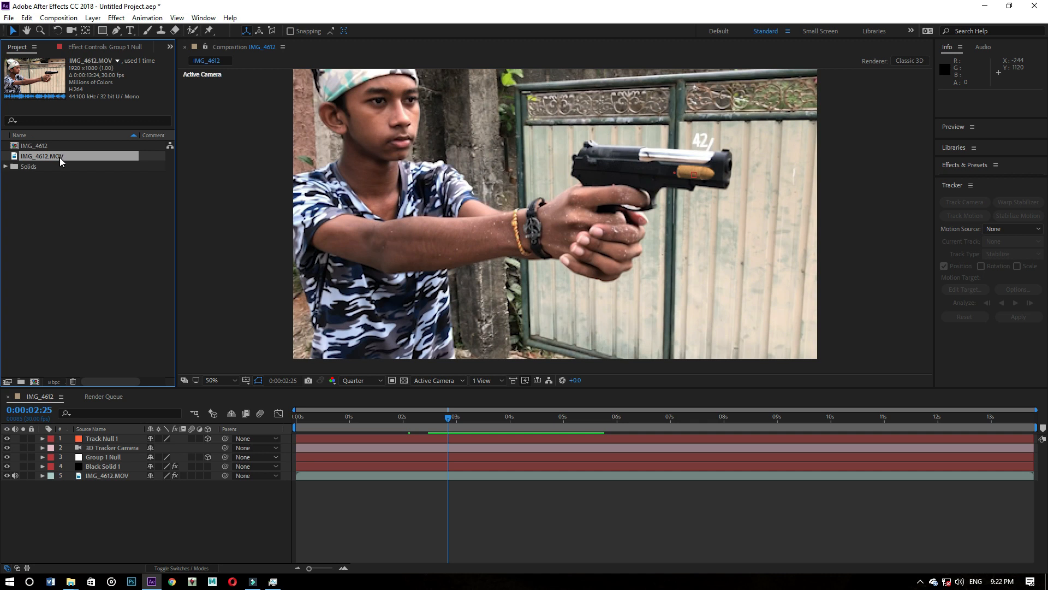
{"action": "left_click_drag", "start_coordinate": [58, 158], "coordinate": [120, 437]}
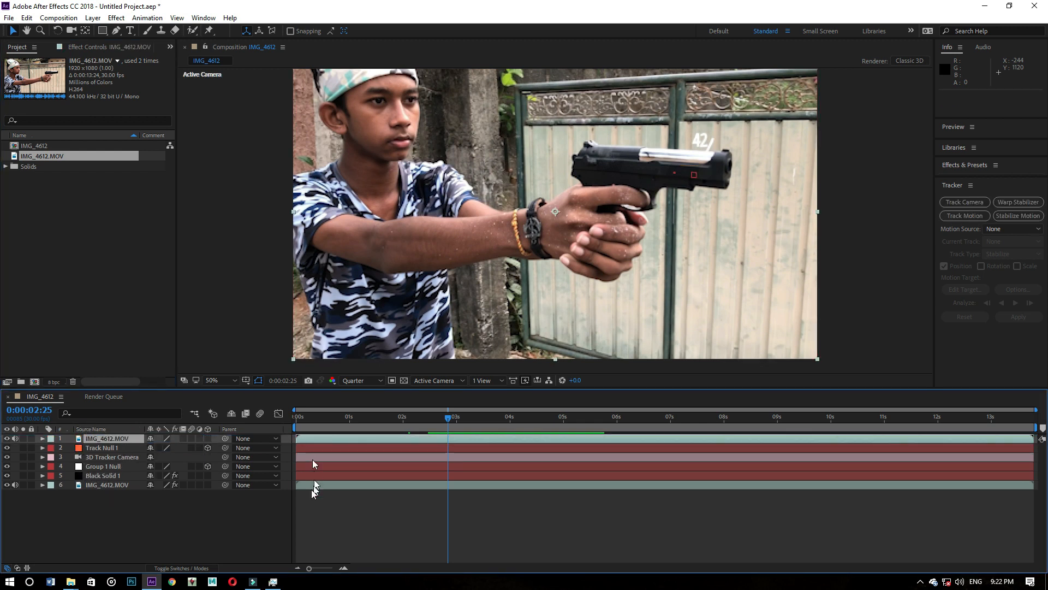
- Draw a closed four-point Pen mask around the front part of the pistol's slide on the top IMG_4612.MOV layer
{"action": "left_click", "coordinate": [116, 31]}
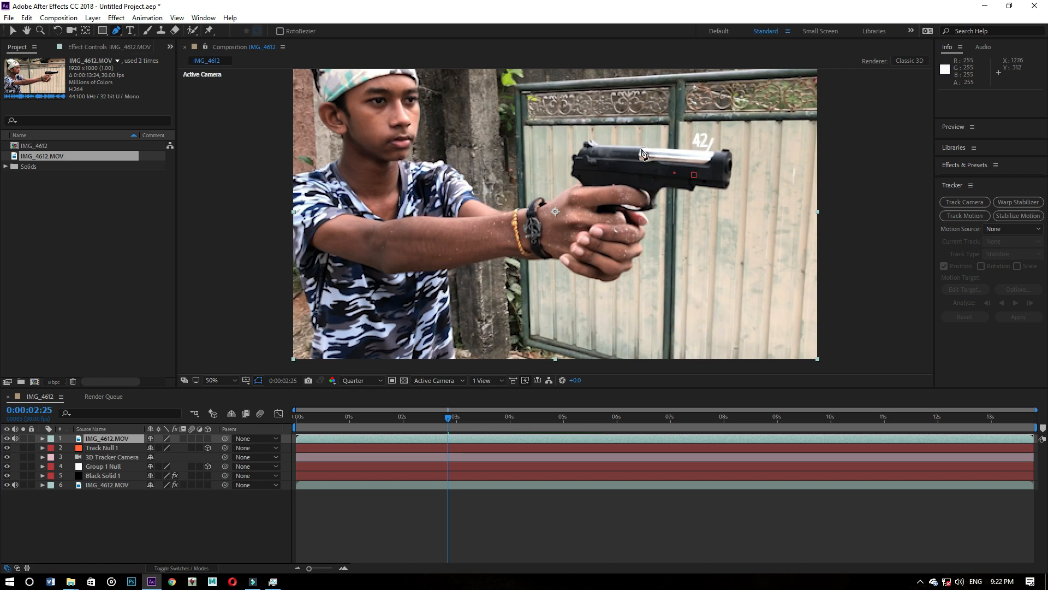
{"action": "left_click", "coordinate": [642, 150]}
{"action": "left_click", "coordinate": [640, 182]}
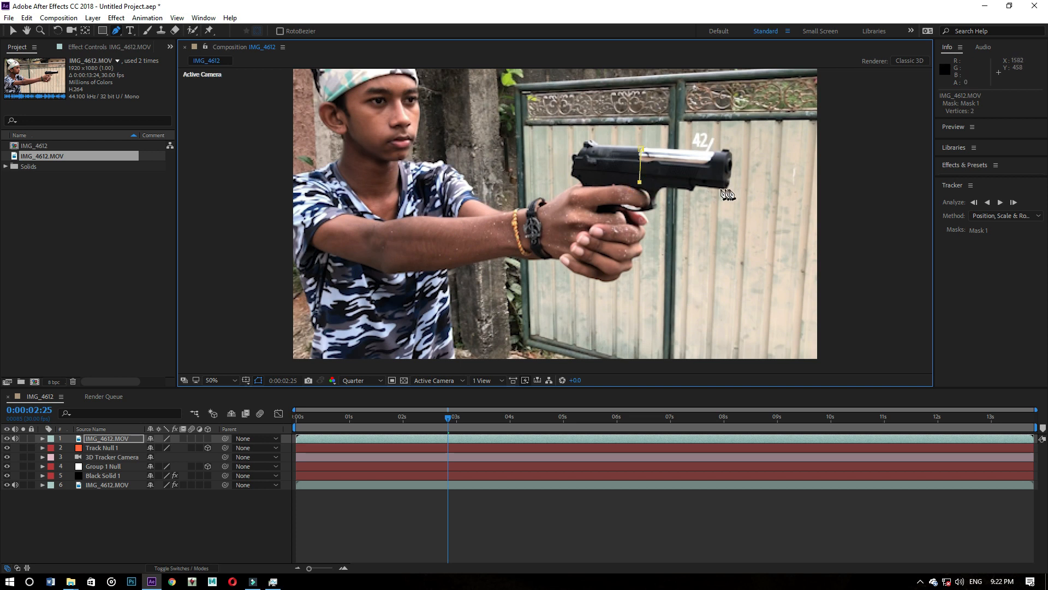
{"action": "left_click", "coordinate": [725, 187]}
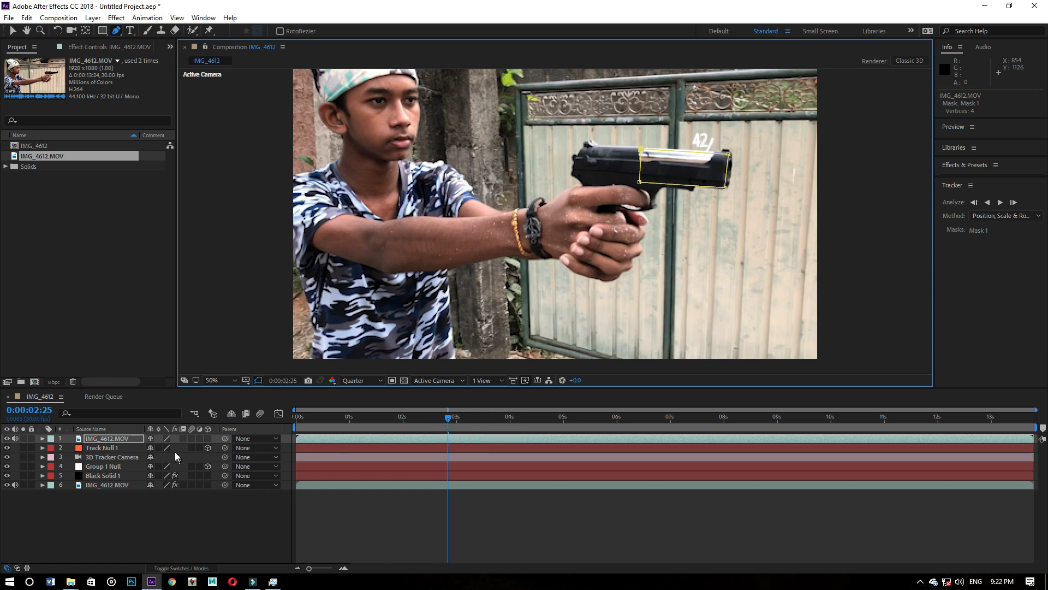
- Add a Mask Path keyframe for the top clip's Mask 1 at 0:00:02:25
{"action": "left_click", "coordinate": [43, 438]}
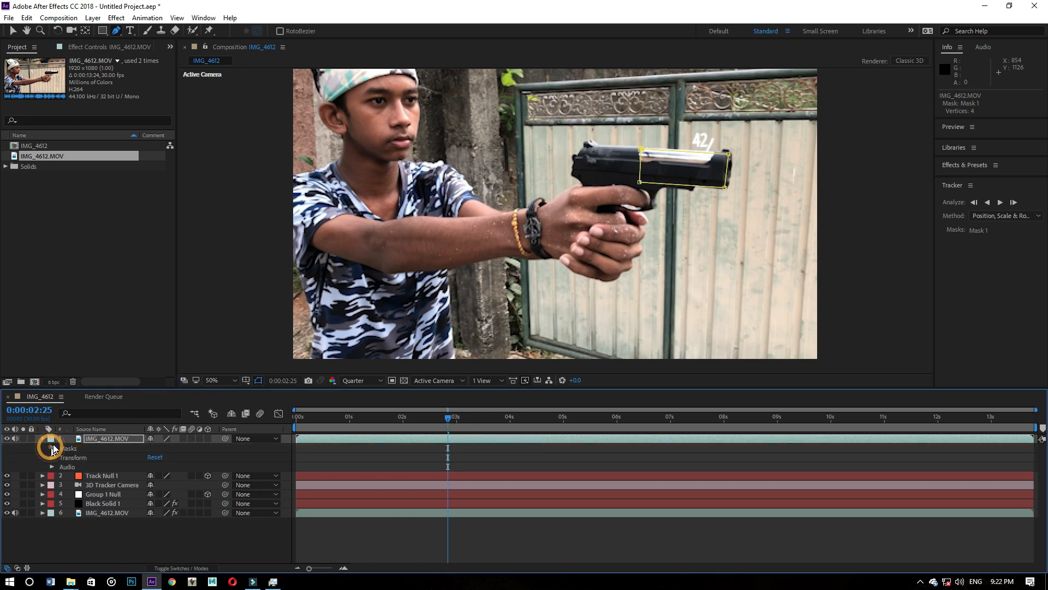
{"action": "left_click", "coordinate": [52, 448]}
{"action": "left_click", "coordinate": [61, 457]}
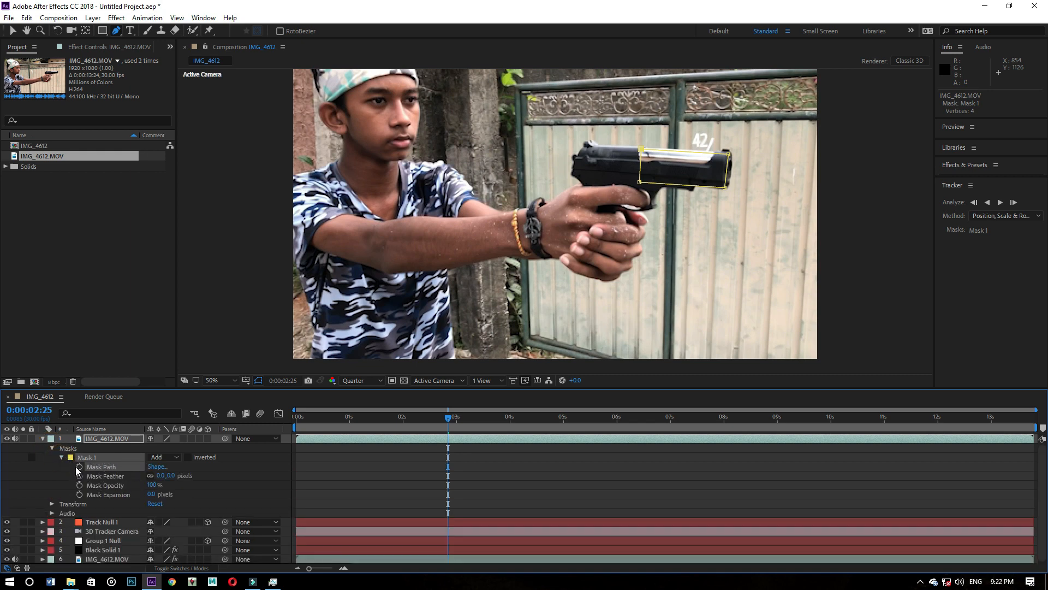
{"action": "left_click", "coordinate": [80, 466]}
- Go to 0:00:03:02 and shift the top clip's Mask 1 back from the muzzle onto the front of the pistol's slide
{"action": "left_click_drag", "start_coordinate": [447, 419], "coordinate": [460, 420]}
{"action": "key", "text": "."}
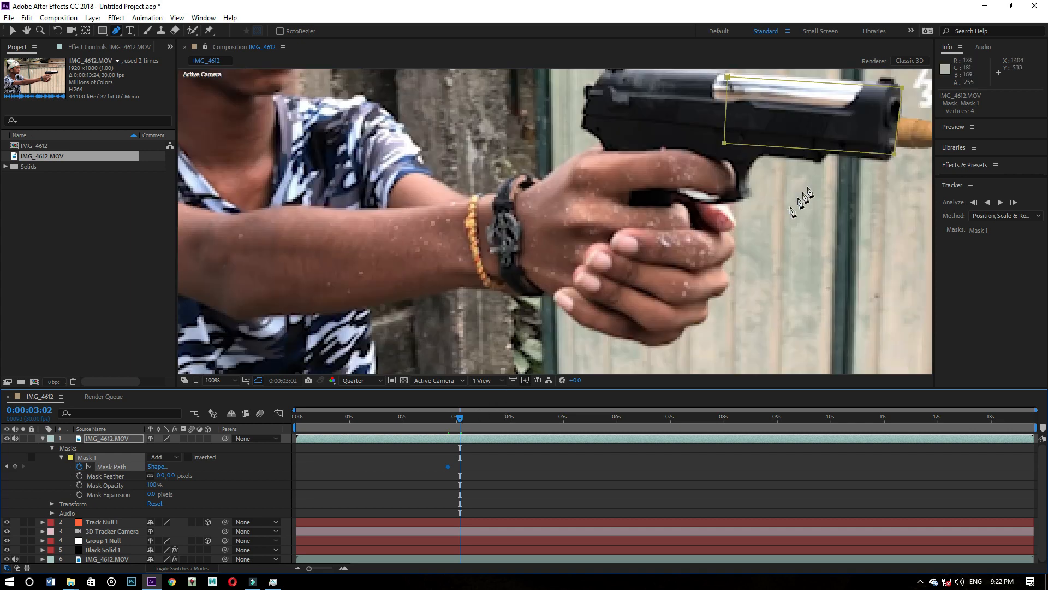
{"action": "left_click", "coordinate": [12, 31]}
{"action": "key", "text": "space"}
{"action": "left_click_drag", "start_coordinate": [715, 178], "coordinate": [412, 246]}
{"action": "key", "text": "."}
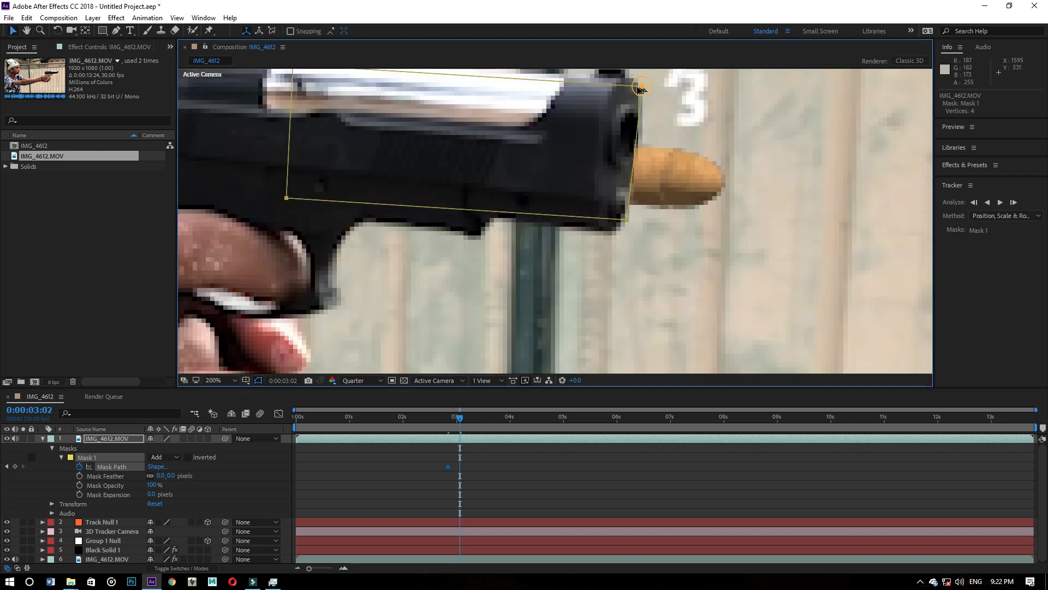
{"action": "left_click_drag", "start_coordinate": [642, 87], "coordinate": [621, 82]}
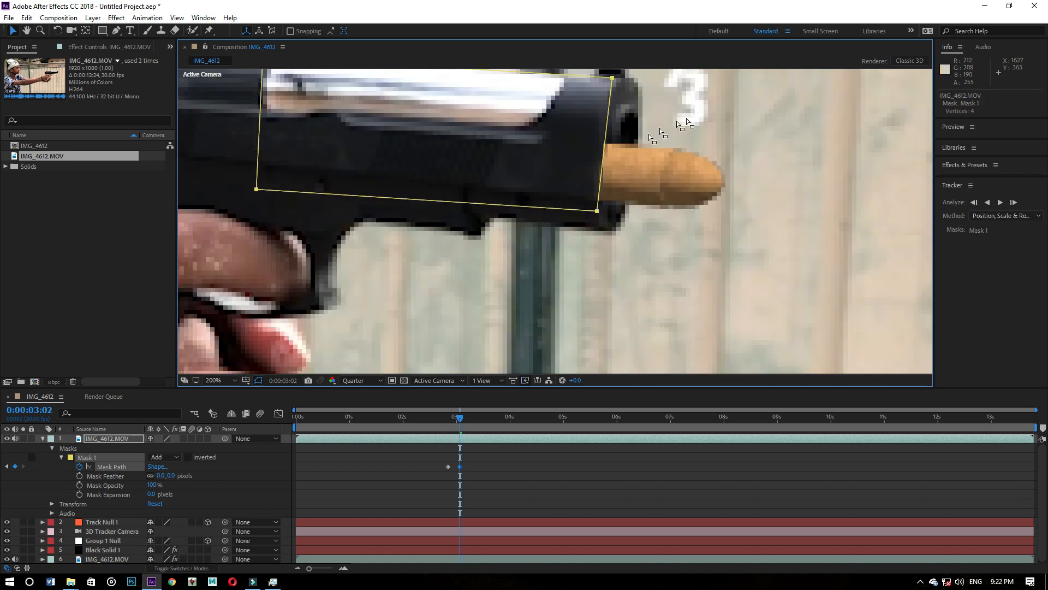
- Widen Mask 1 to about 101% at 0:00:03:02, and reposition it to line up with the muzzle and the slide's underside
{"action": "double_click", "coordinate": [596, 212]}
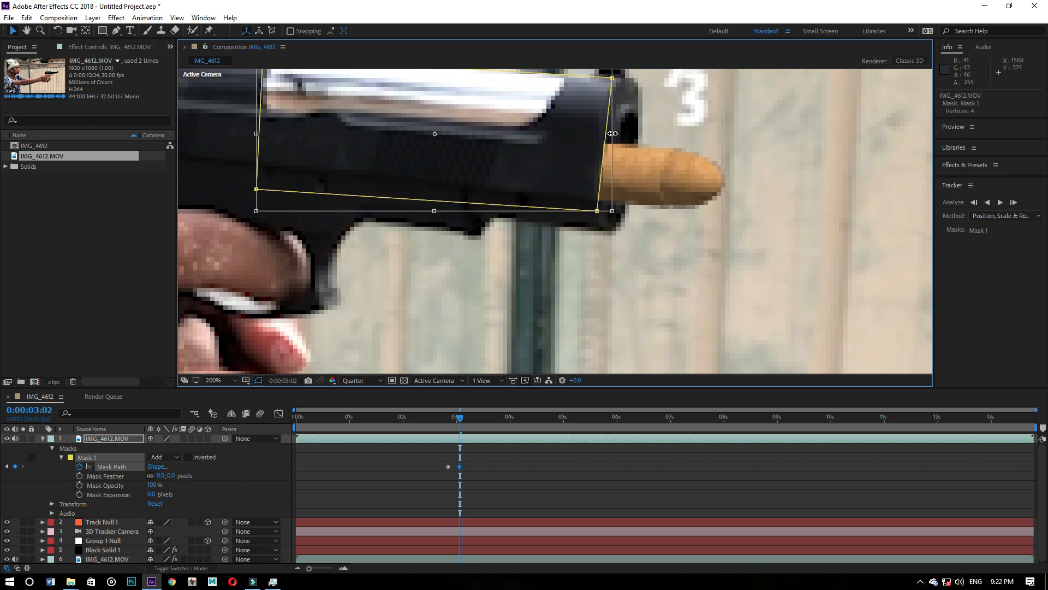
{"action": "left_click_drag", "start_coordinate": [612, 133], "coordinate": [617, 136]}
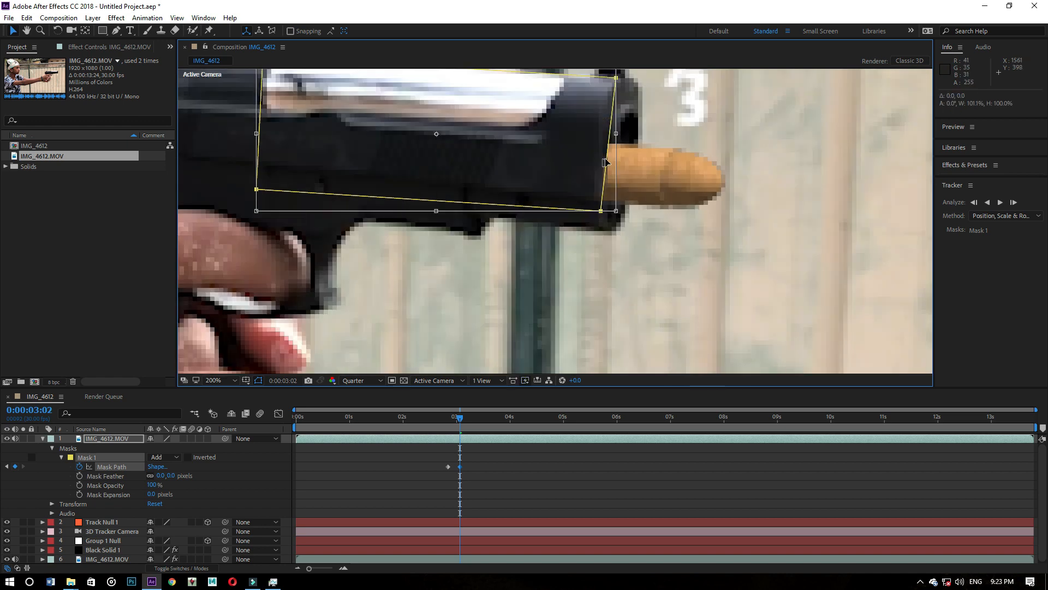
{"action": "double_click", "coordinate": [606, 163]}
{"action": "left_click_drag", "start_coordinate": [606, 164], "coordinate": [625, 168]}
{"action": "key", "text": "comma"}
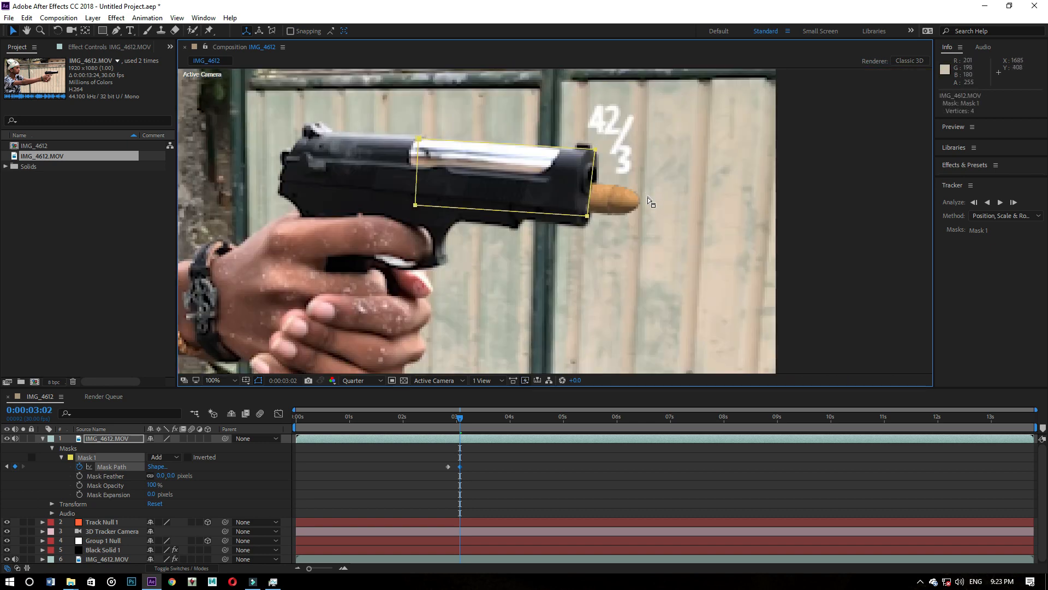
{"action": "left_click_drag", "start_coordinate": [592, 201], "coordinate": [588, 209]}
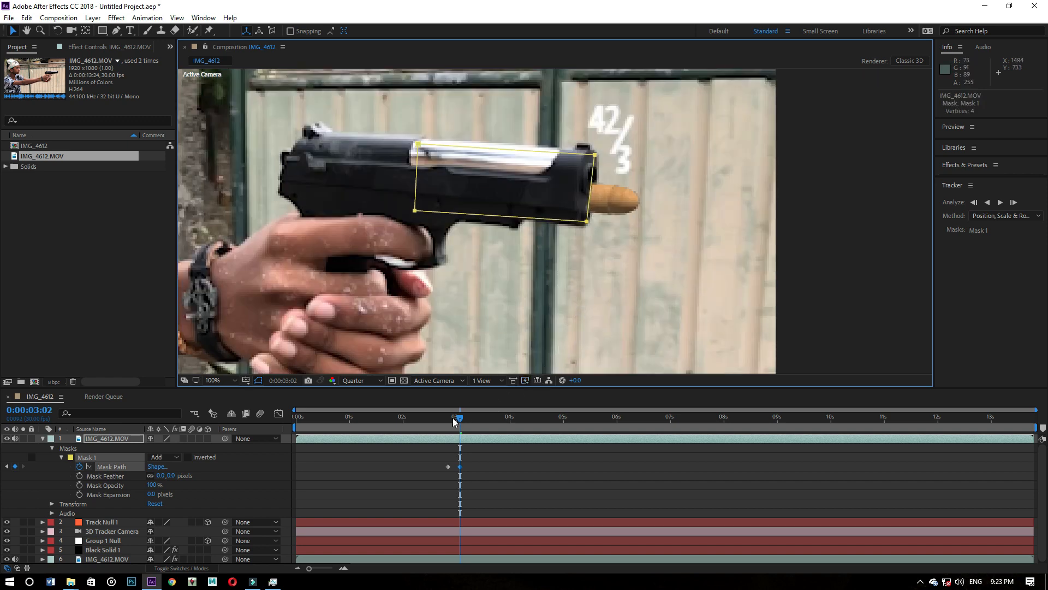
- Go to 0:00:03:06 and move the whole Mask 1 back onto the front of the pistol's slide
{"action": "left_click", "coordinate": [453, 417]}
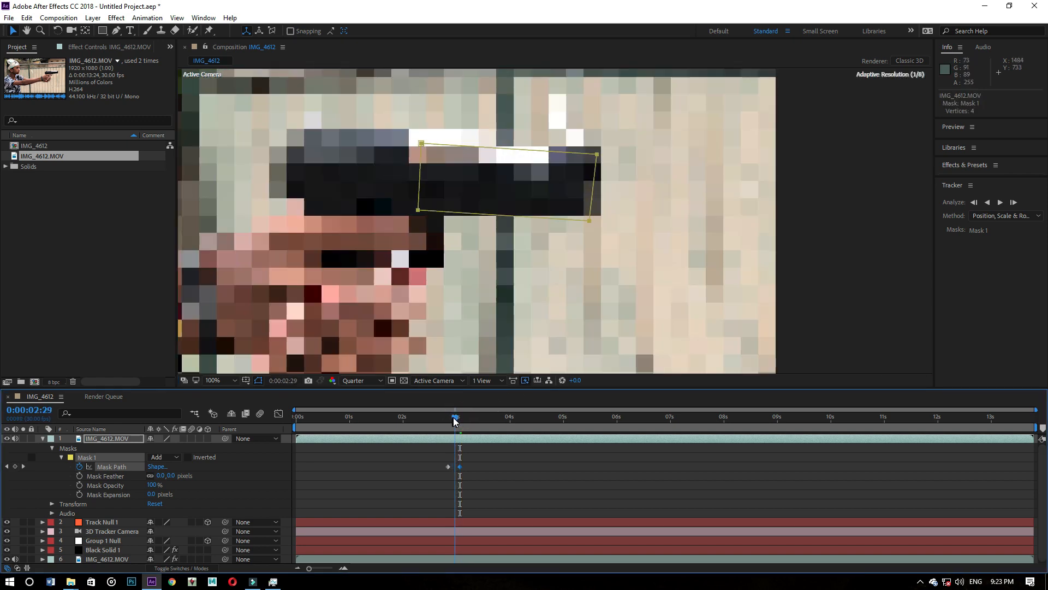
{"action": "left_click_drag", "start_coordinate": [453, 419], "coordinate": [467, 420]}
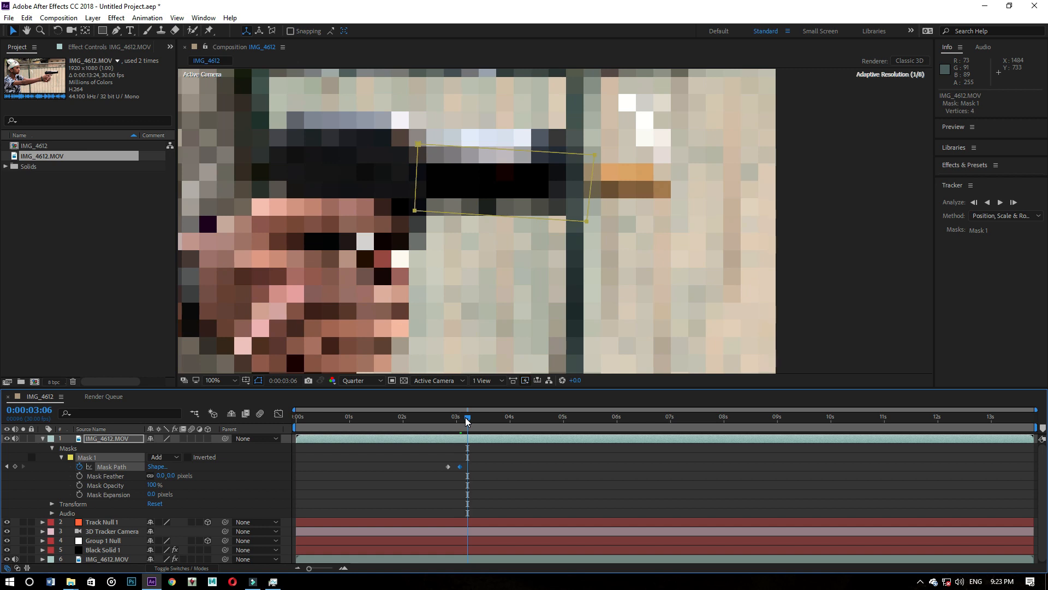
{"action": "left_click_drag", "start_coordinate": [589, 191], "coordinate": [566, 172]}
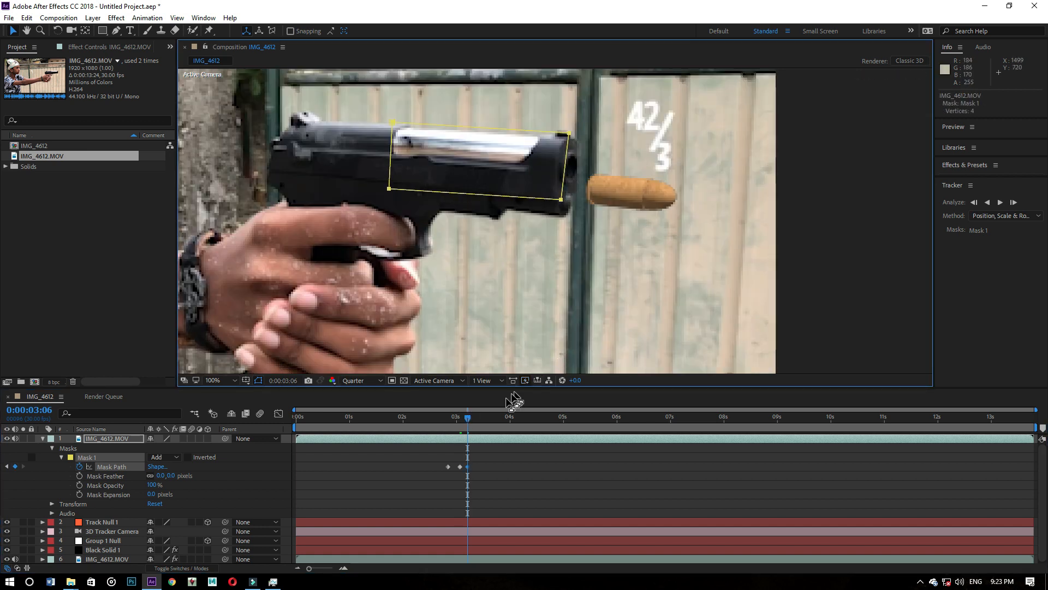
- Preview the masked shot from 0:00:02:28 and check the frames between 0:00:03:14 and 0:00:02:24
{"action": "left_click_drag", "start_coordinate": [462, 419], "coordinate": [453, 420]}
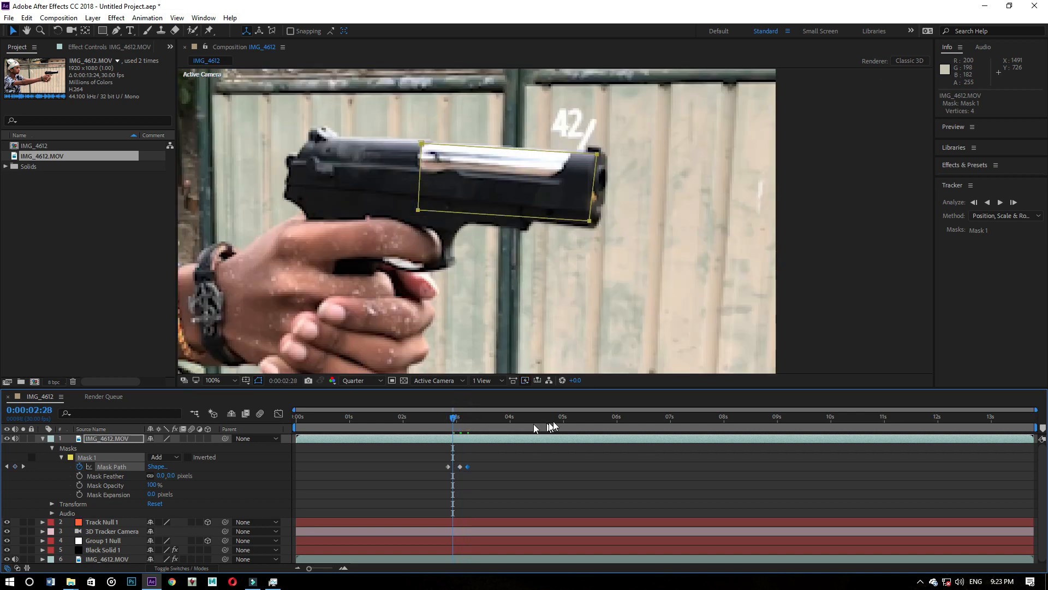
{"action": "key", "text": "space"}
{"action": "key", "text": "space"}
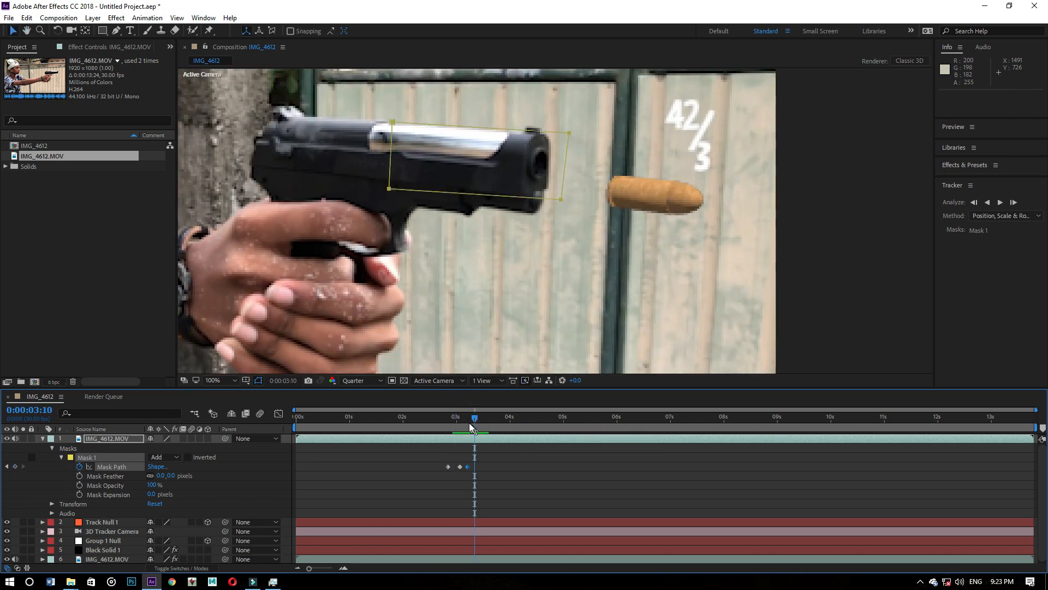
{"action": "left_click_drag", "start_coordinate": [473, 420], "coordinate": [428, 358]}
{"action": "scroll", "coordinate": [503, 149], "scroll_direction": "down", "scroll_amount": 3}
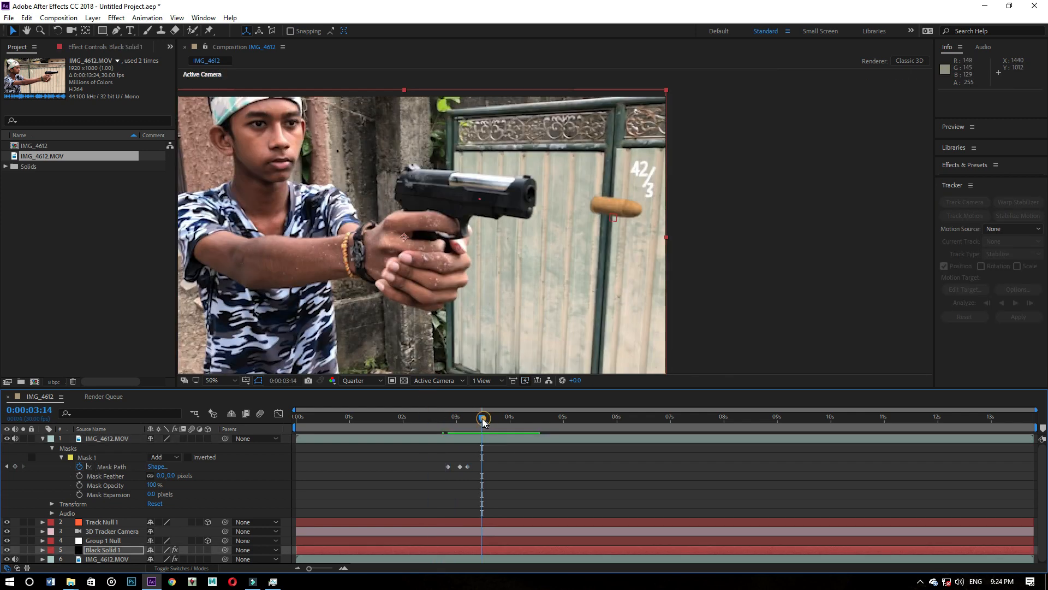
{"action": "left_click_drag", "start_coordinate": [483, 420], "coordinate": [447, 392]}
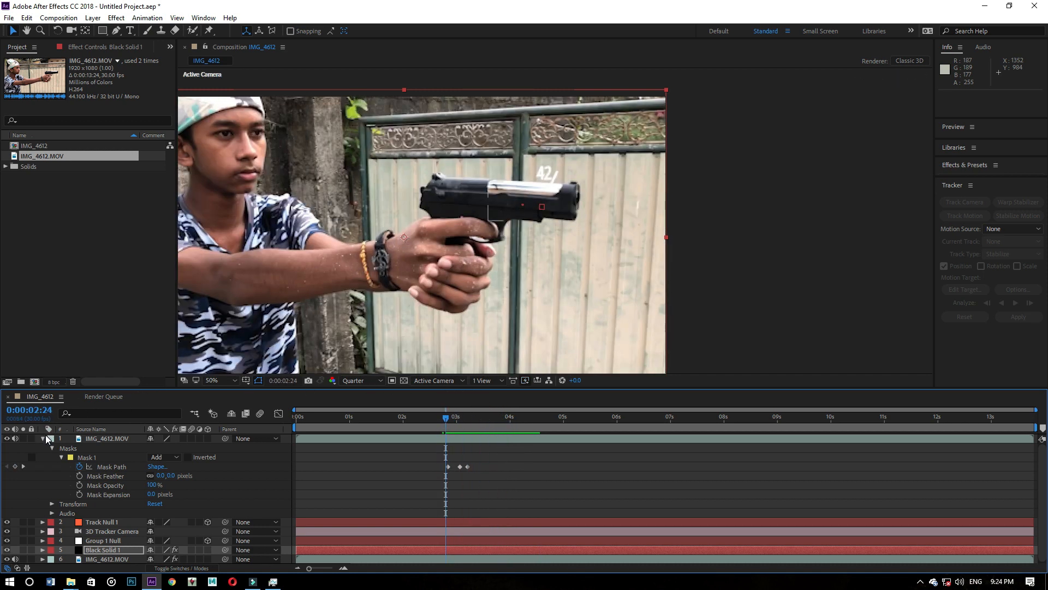
- Collapse the top IMG_4612.MOV layer, deselect all layers, and open Downloads' Action Pack Lite - RocketStock folder in File Explorer
{"action": "left_click", "coordinate": [43, 439]}
{"action": "left_click", "coordinate": [77, 496]}
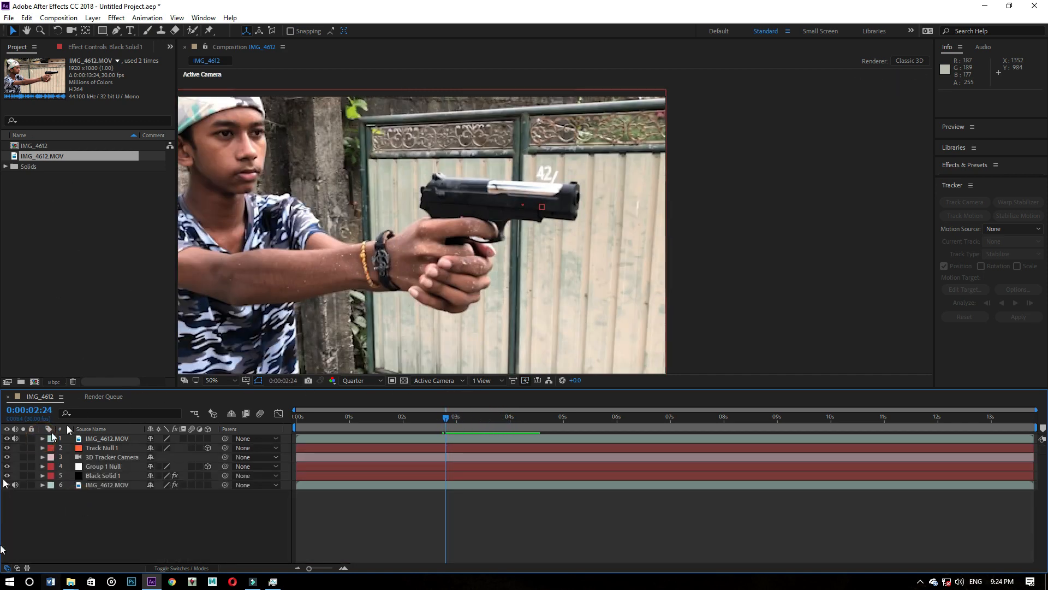
{"action": "mouse_move", "coordinate": [72, 583]}
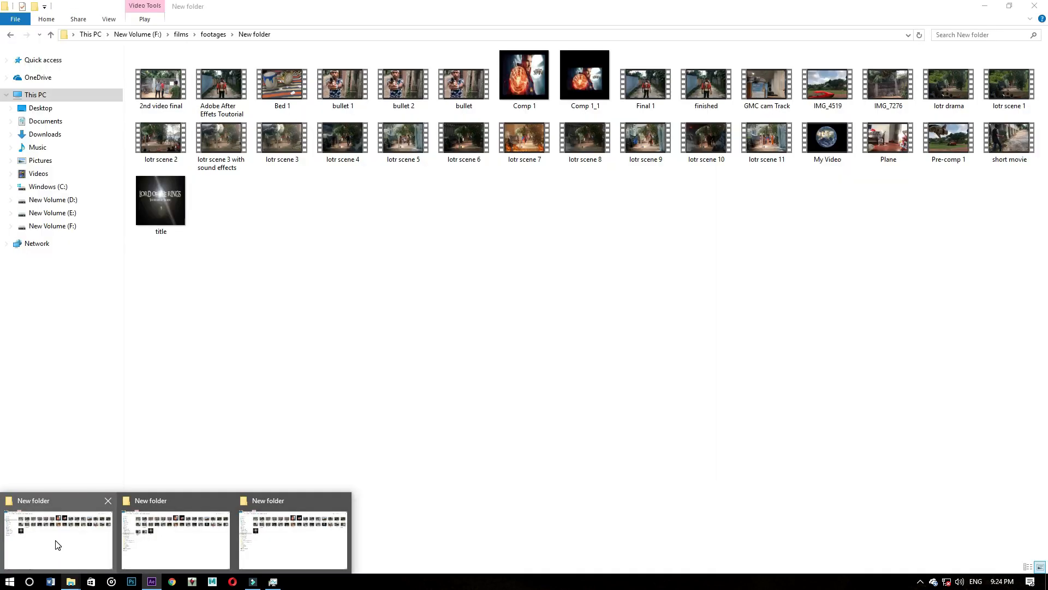
{"action": "left_click", "coordinate": [58, 542]}
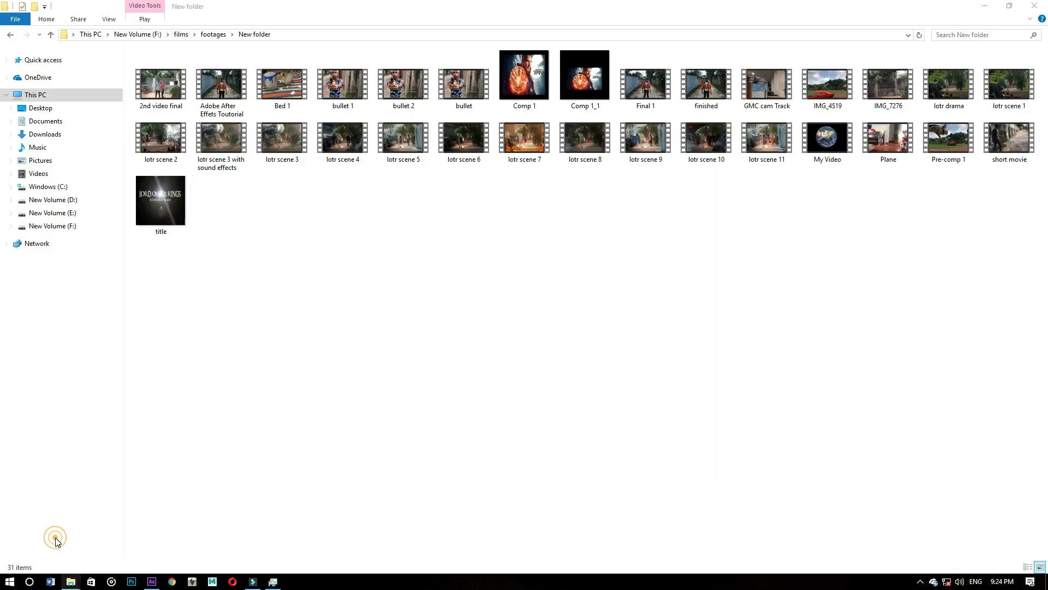
{"action": "left_click", "coordinate": [46, 133]}
{"action": "double_click", "coordinate": [216, 109]}
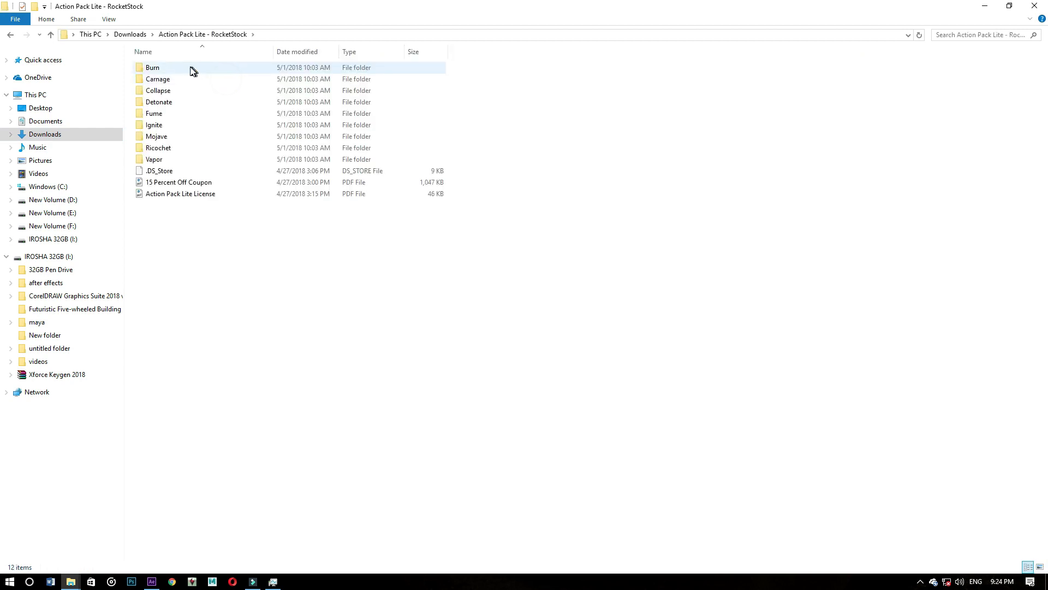
- Check the Vapor folder, and add Side Gunsmoke 02.mp4 from the Ricochet folder as the top layer of the After Effects composition
{"action": "double_click", "coordinate": [169, 157]}
{"action": "key", "text": "BackSpace"}
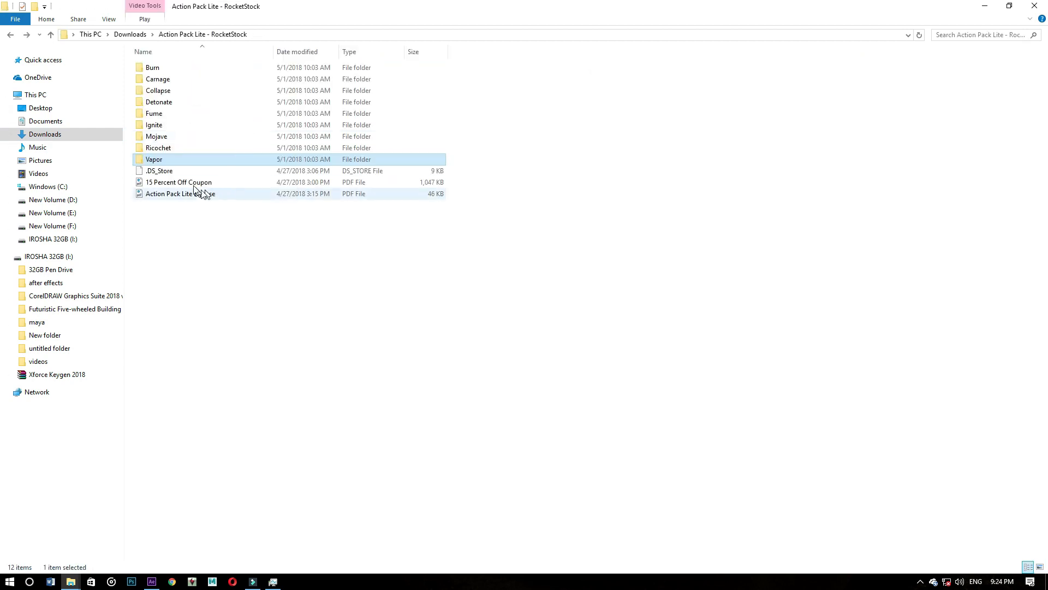
{"action": "left_click", "coordinate": [171, 148]}
{"action": "double_click", "coordinate": [165, 147]}
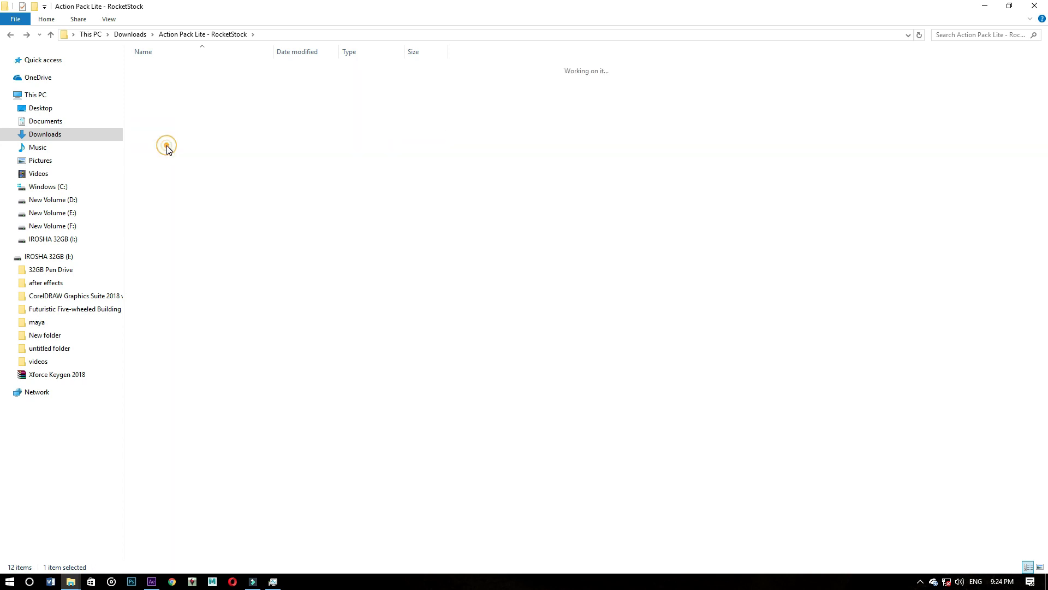
{"action": "double_click", "coordinate": [200, 79]}
{"action": "left_click_drag", "start_coordinate": [203, 76], "coordinate": [106, 529]}
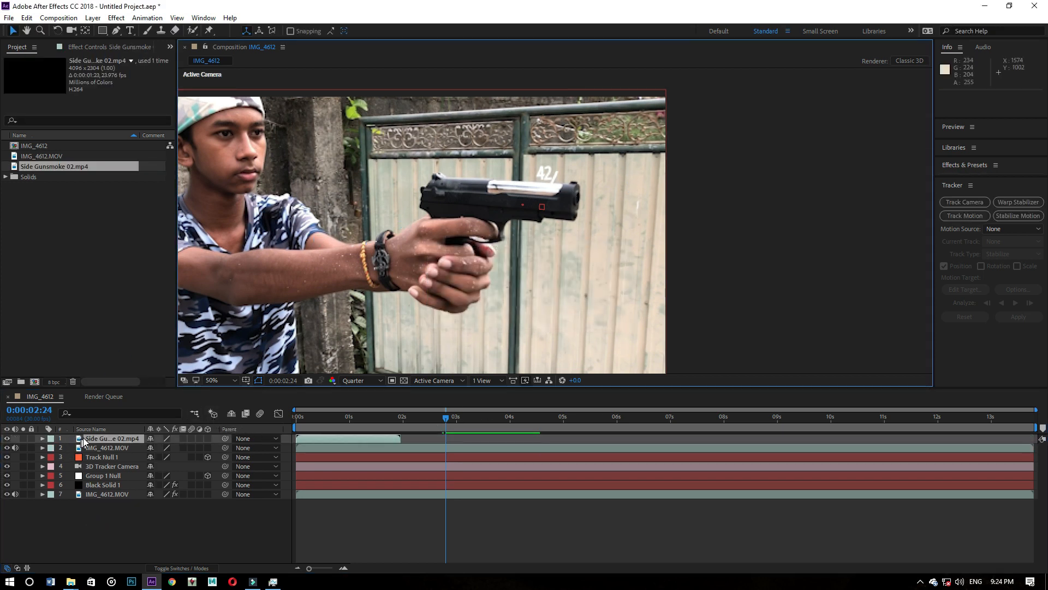
- Move the Side Gunsmoke 02.mp4 layer to start at 0:00:01:29 and scale it down to about 47%, 48% to fit the frame
{"action": "left_click_drag", "start_coordinate": [376, 438], "coordinate": [482, 439]}
{"action": "scroll", "coordinate": [495, 259], "scroll_direction": "down", "scroll_amount": 4}
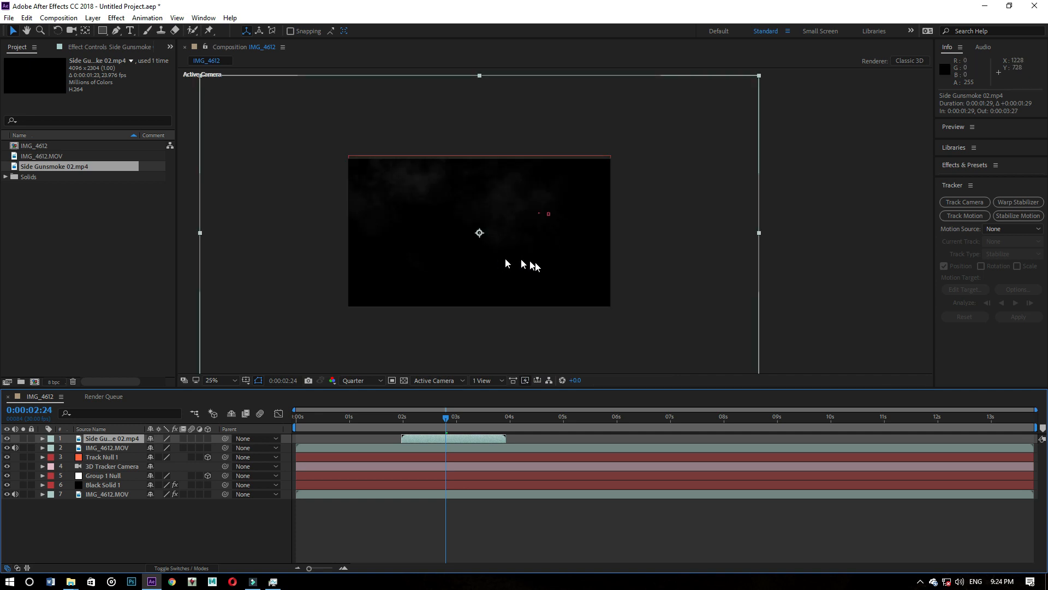
{"action": "left_click_drag", "start_coordinate": [654, 307], "coordinate": [579, 265]}
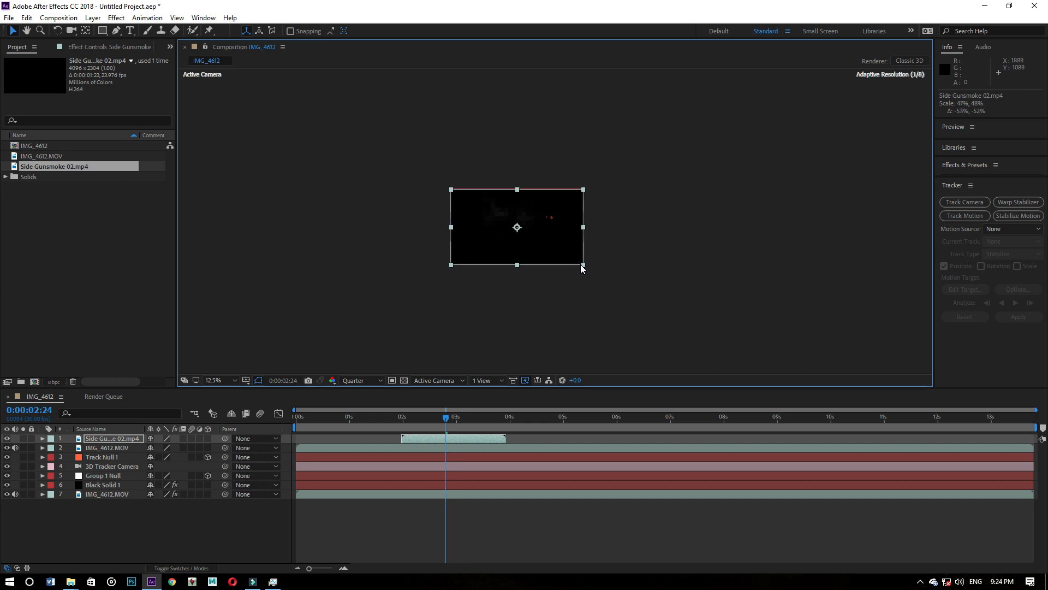
{"action": "key", "text": "period"}
{"action": "key", "text": "period"}
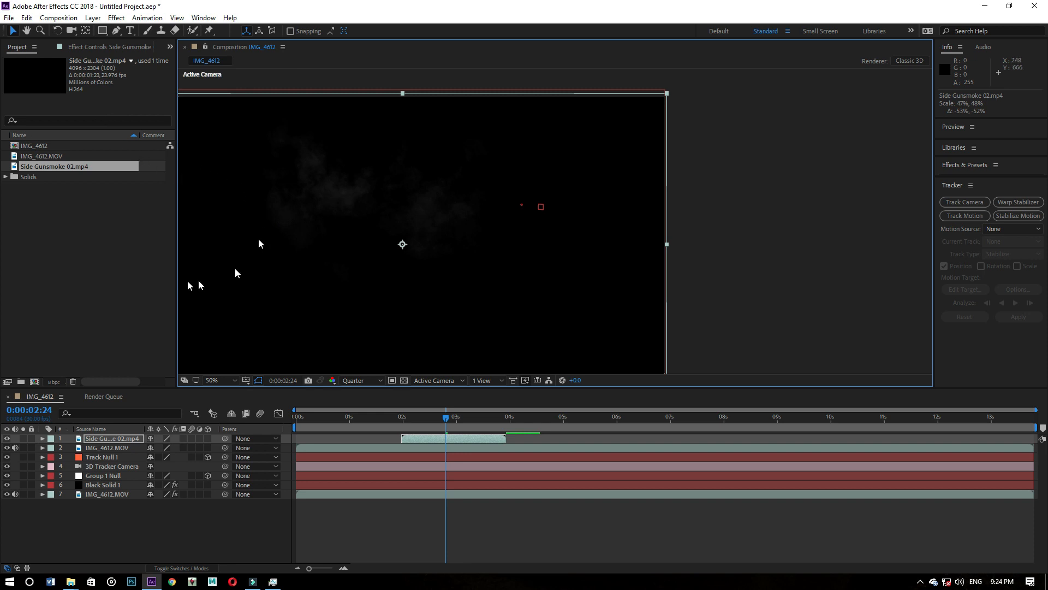
- Apply the Linear Color Key effect to the Side Gunsmoke 02.mp4 layer and sample its black background as the key color
{"action": "left_click", "coordinate": [101, 439]}
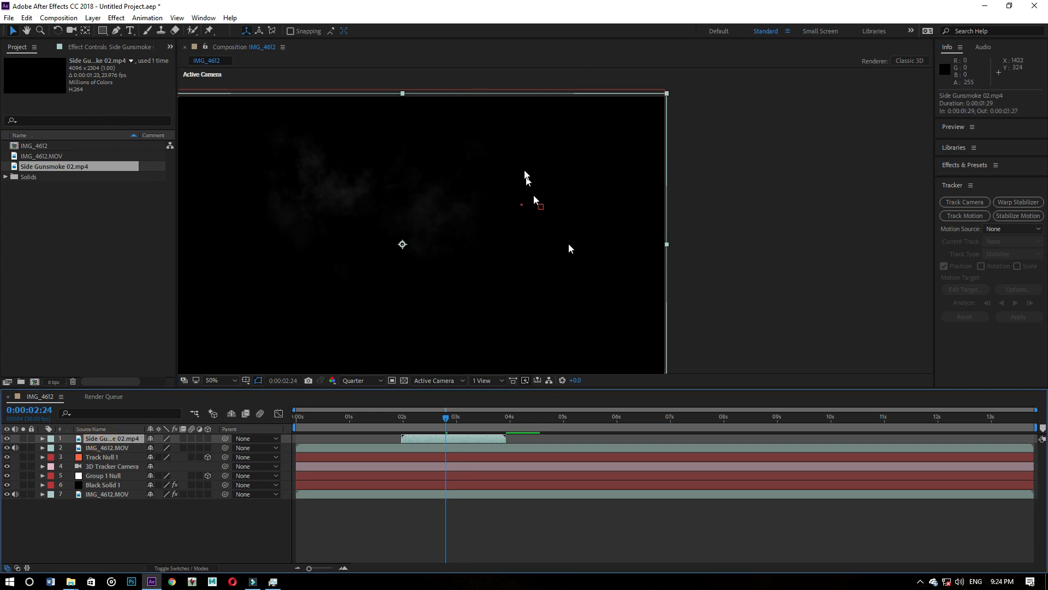
{"action": "right_click", "coordinate": [593, 171]}
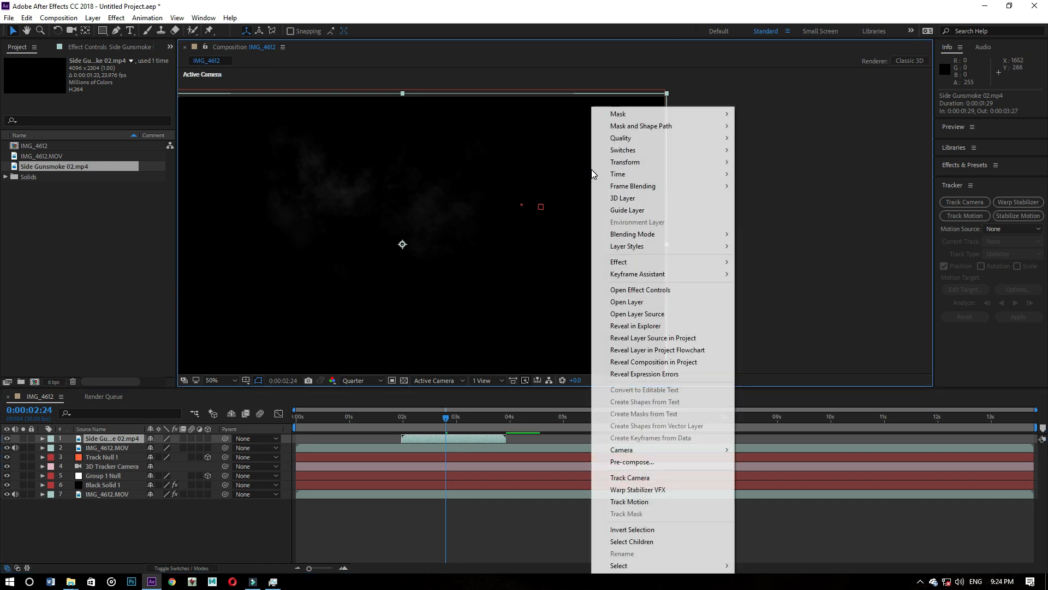
{"action": "mouse_move", "coordinate": [675, 262]}
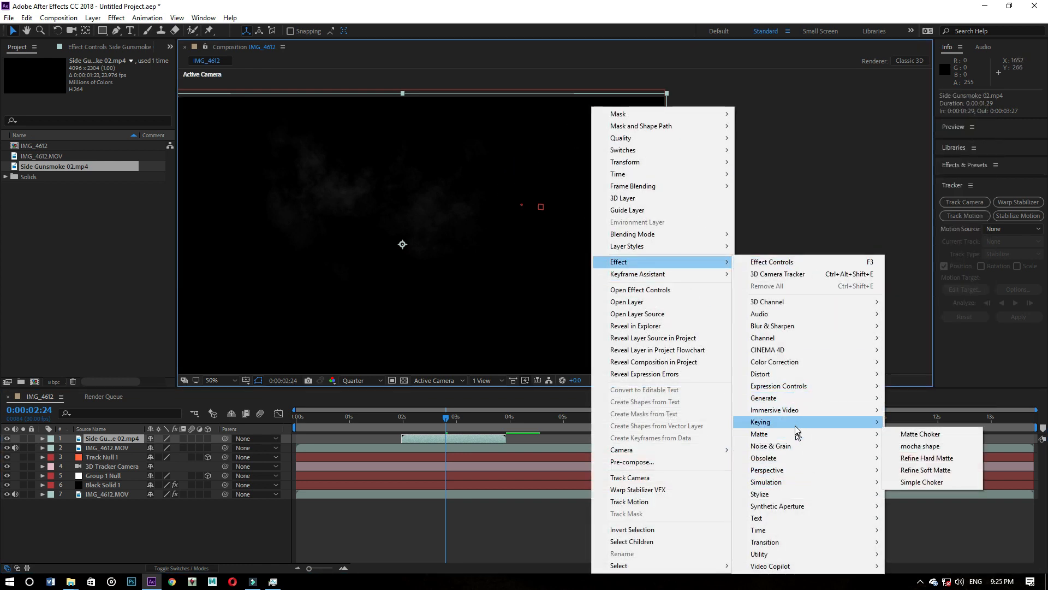
{"action": "mouse_move", "coordinate": [795, 423]}
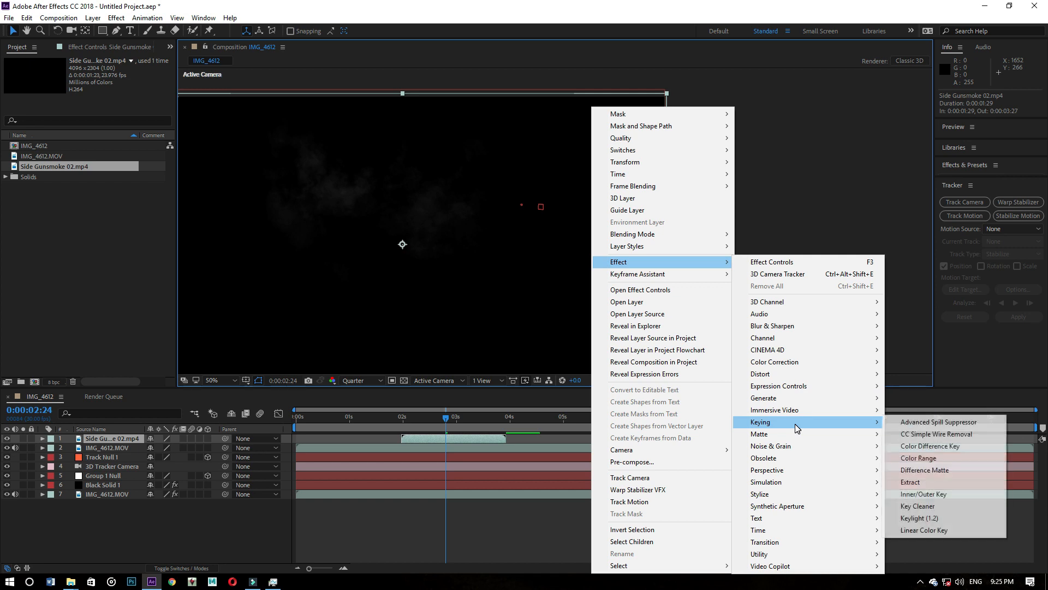
{"action": "left_click", "coordinate": [916, 531]}
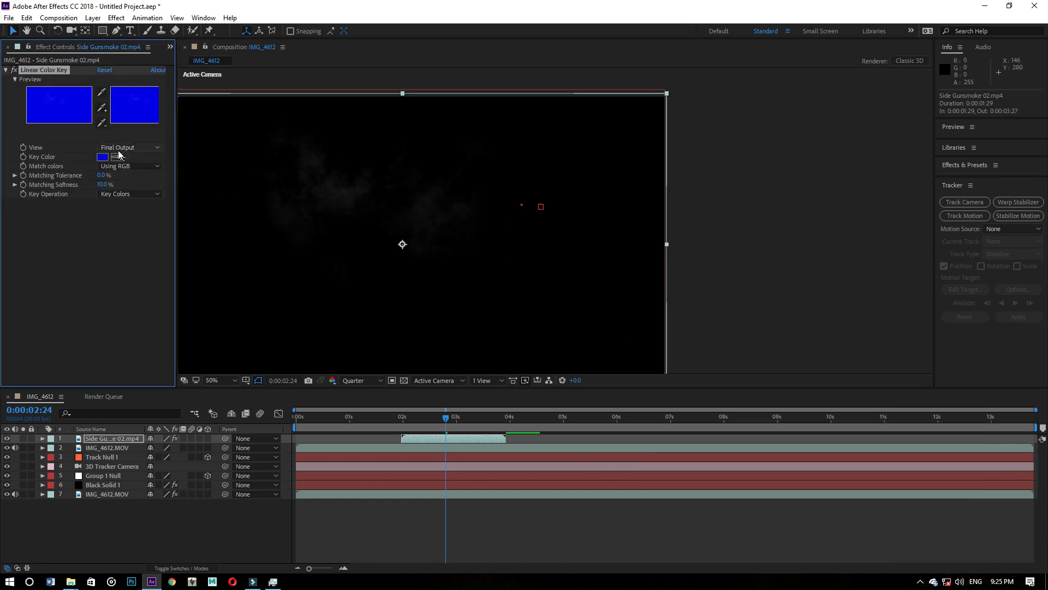
{"action": "left_click", "coordinate": [600, 131]}
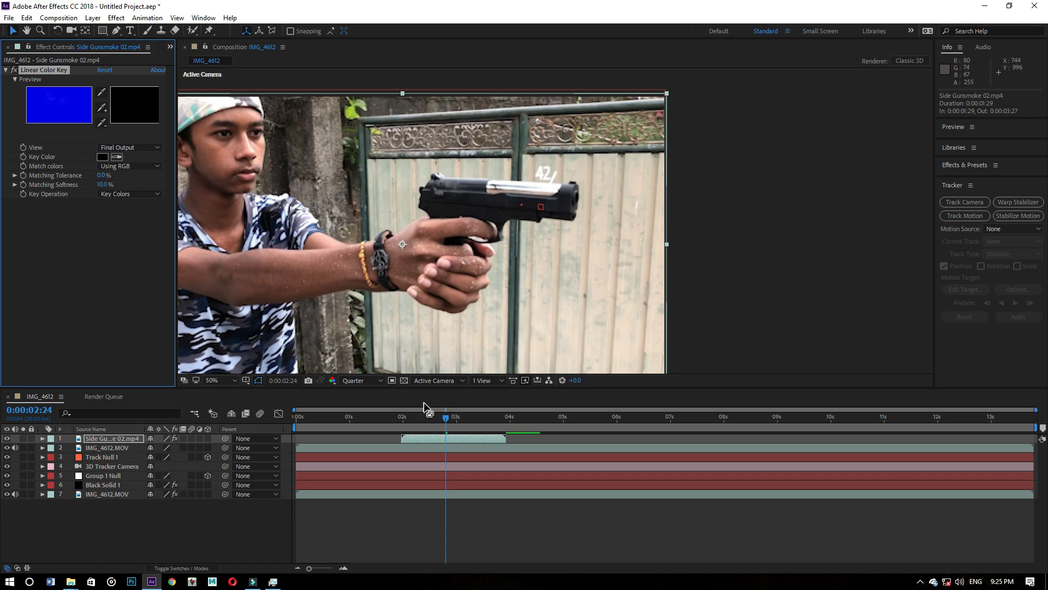
- Inspect the keyed smoke at 0:00:02:10 and 0:00:02:05
{"action": "left_click_drag", "start_coordinate": [446, 418], "coordinate": [422, 418]}
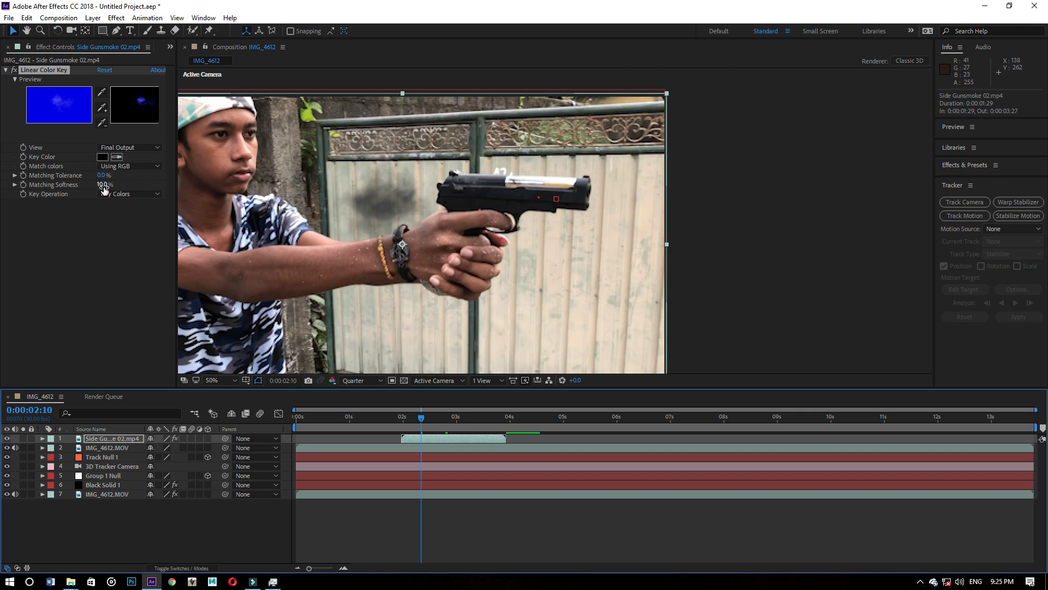
{"action": "left_click_drag", "start_coordinate": [103, 185], "coordinate": [102, 184]}
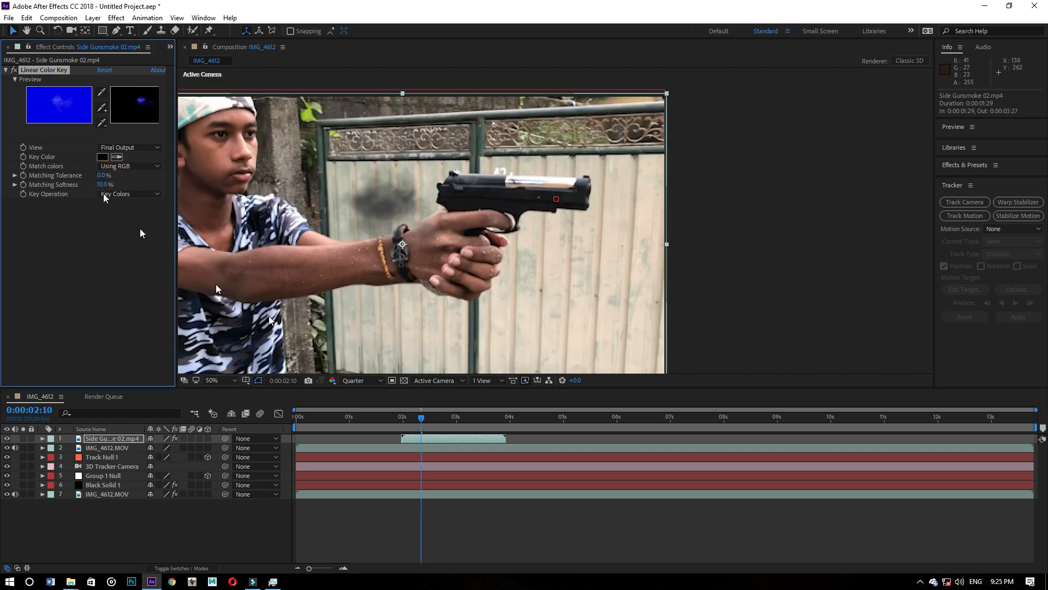
{"action": "left_click_drag", "start_coordinate": [415, 415], "coordinate": [413, 416]}
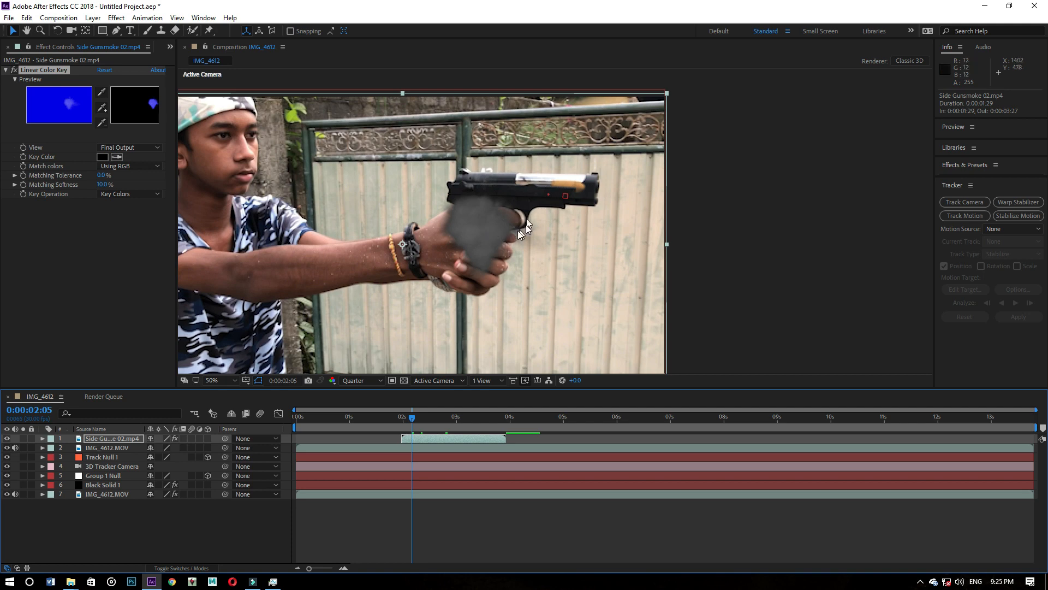
- Apply the Curves effect to the Side Gunsmoke 02.mp4 layer and raise its RGB curve steeply to brighten the smoke to white
{"action": "right_click", "coordinate": [56, 255]}
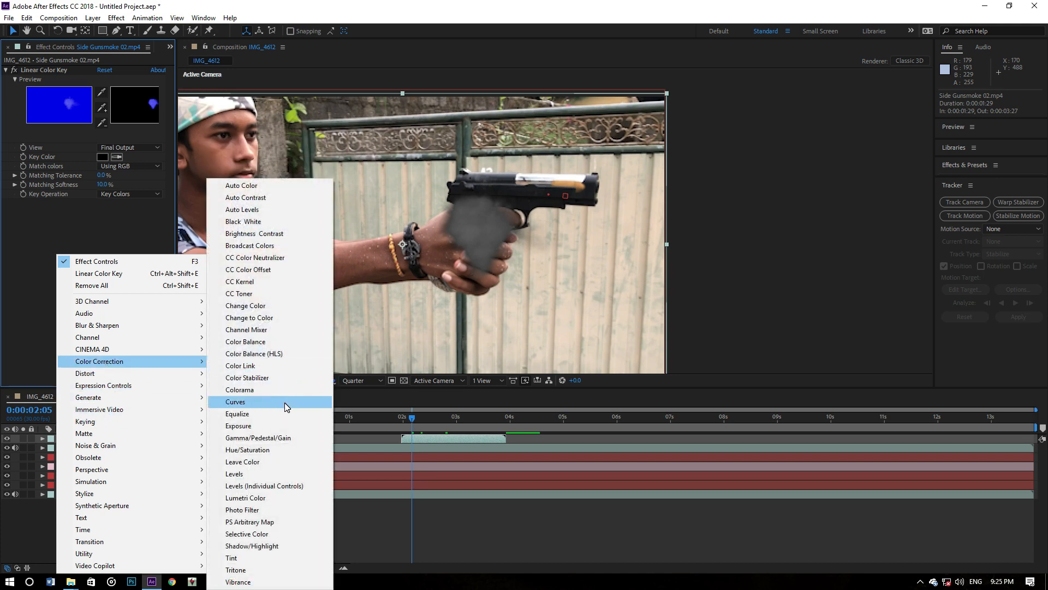
{"action": "left_click", "coordinate": [280, 403]}
{"action": "left_click_drag", "start_coordinate": [102, 274], "coordinate": [59, 242]}
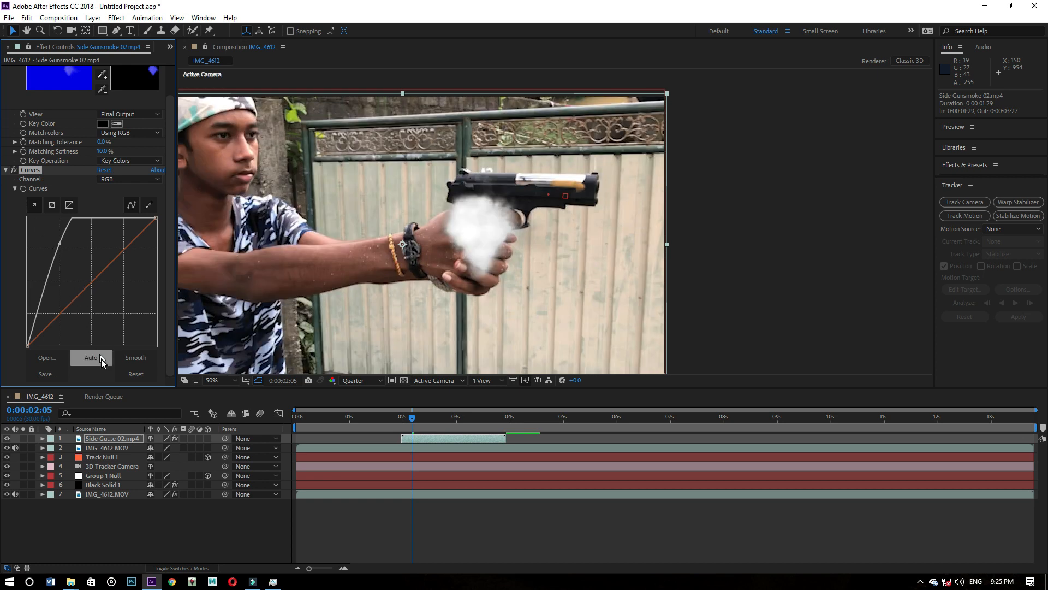
- Turn the Side Gunsmoke 02.mp4 layer into a 3D layer
{"action": "left_click_drag", "start_coordinate": [415, 422], "coordinate": [434, 416]}
{"action": "scroll", "coordinate": [396, 265], "scroll_direction": "down", "scroll_amount": 1}
{"action": "scroll", "coordinate": [396, 264], "scroll_direction": "up", "scroll_amount": 1}
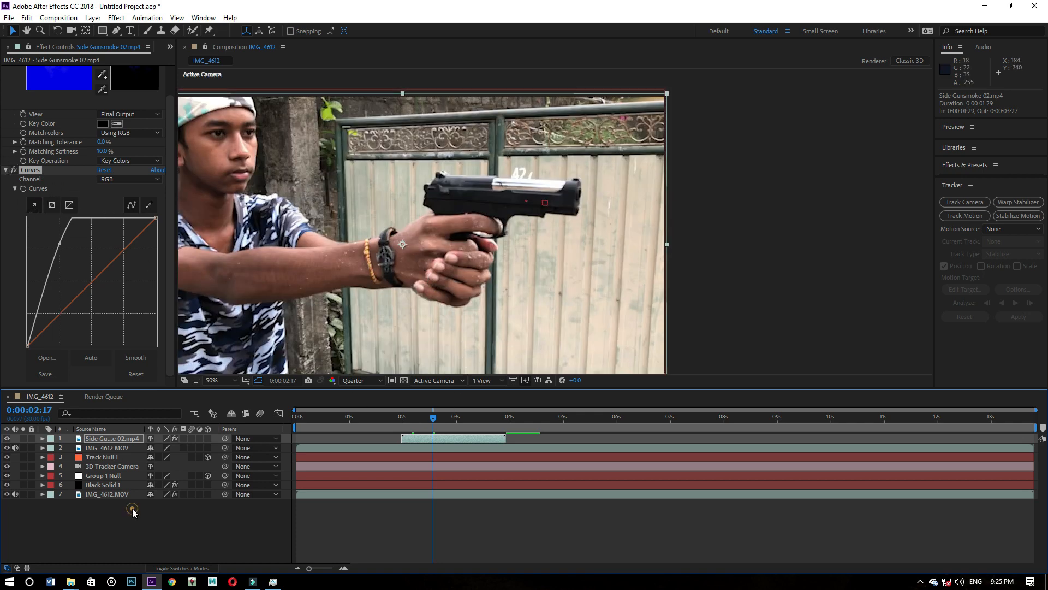
{"action": "left_click", "coordinate": [117, 440]}
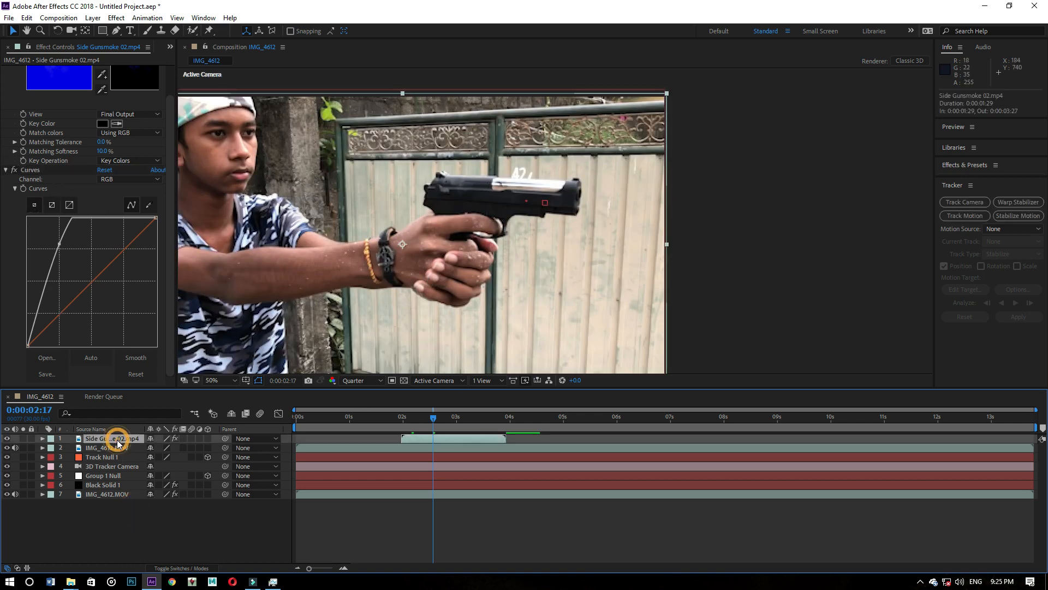
{"action": "left_click", "coordinate": [208, 438]}
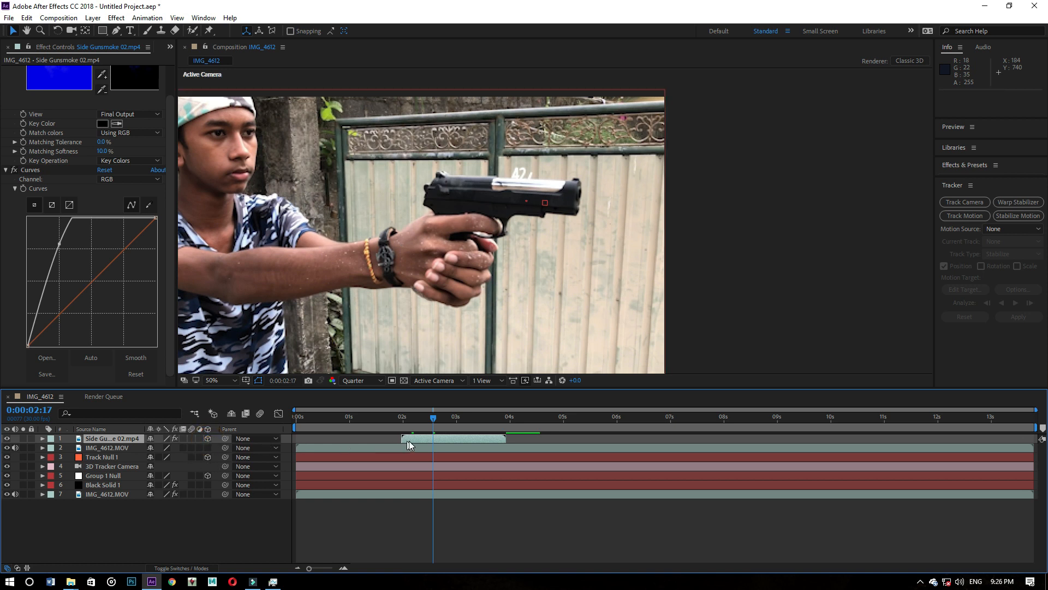
- Push the 3D smoke layer back in depth and shift it sideways to about position 1919.9, 540.0, 13910.6
{"action": "left_click_drag", "start_coordinate": [440, 419], "coordinate": [427, 417]}
{"action": "scroll", "coordinate": [418, 344], "scroll_direction": "down", "scroll_amount": 6}
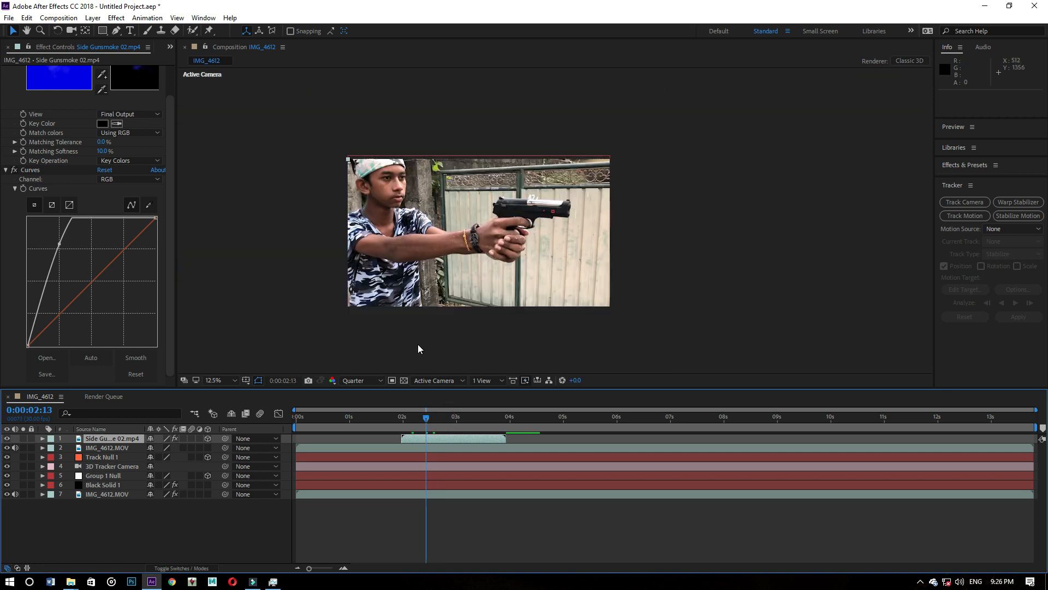
{"action": "scroll", "coordinate": [417, 345], "scroll_direction": "down", "scroll_amount": 2}
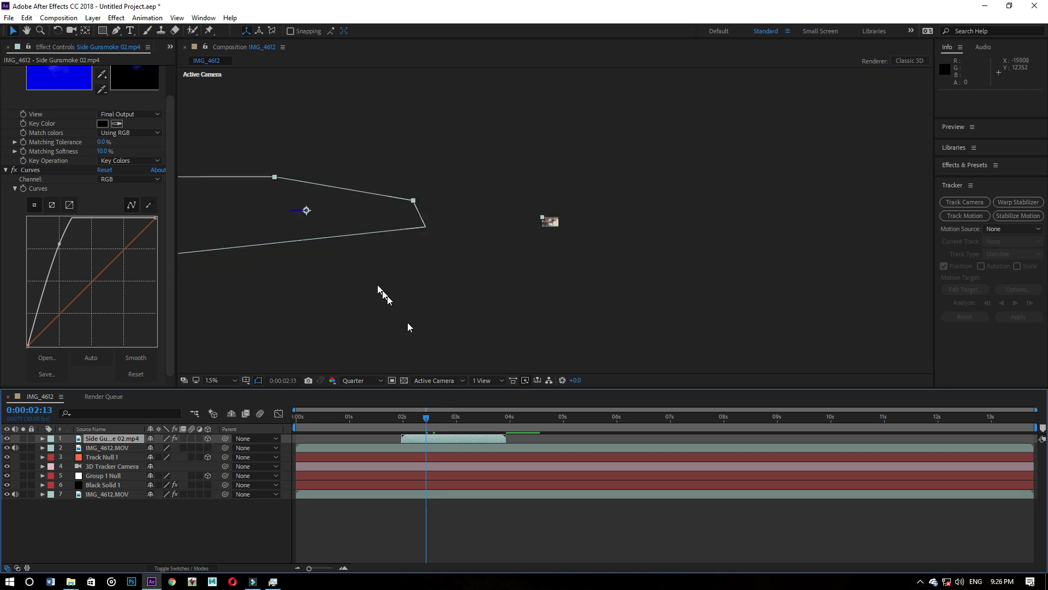
{"action": "left_click_drag", "start_coordinate": [295, 213], "coordinate": [391, 215]}
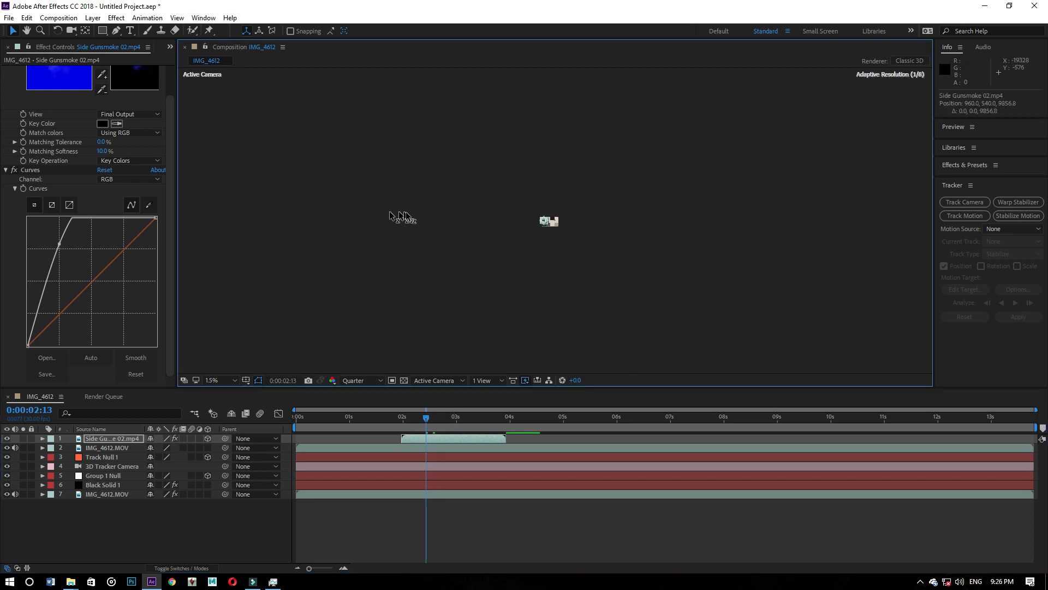
{"action": "scroll", "coordinate": [544, 228], "scroll_direction": "up", "scroll_amount": 9}
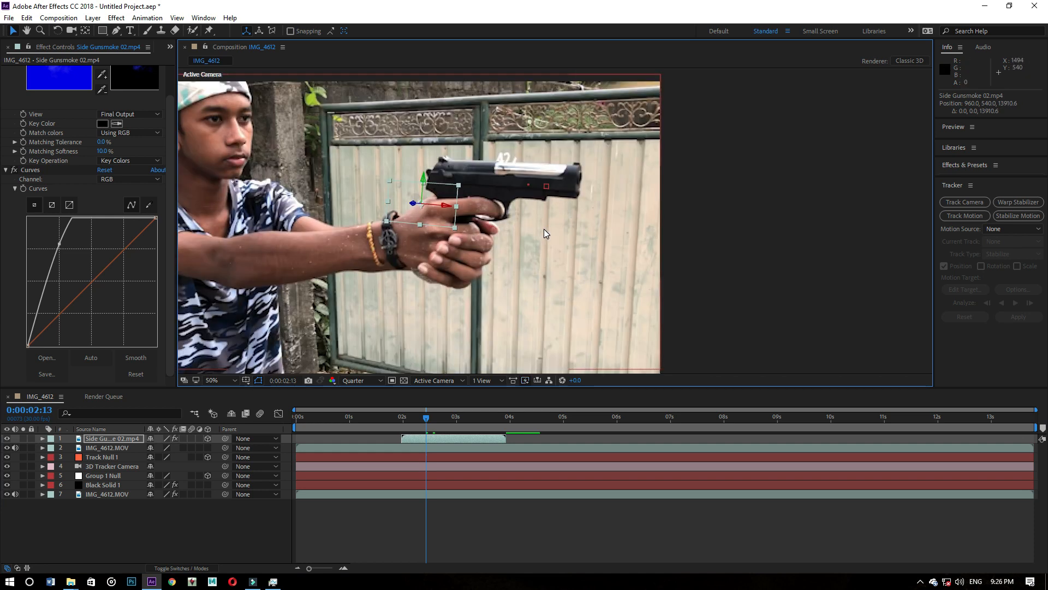
{"action": "scroll", "coordinate": [544, 233], "scroll_direction": "up", "scroll_amount": 2}
{"action": "scroll", "coordinate": [454, 216], "scroll_direction": "down", "scroll_amount": 3}
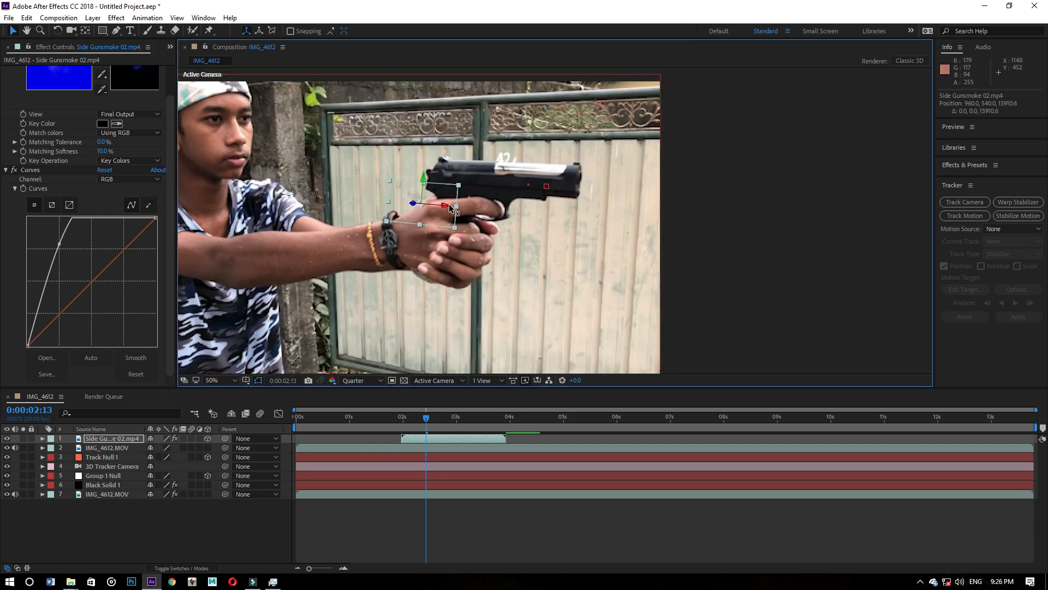
{"action": "left_click_drag", "start_coordinate": [441, 208], "coordinate": [703, 222]}
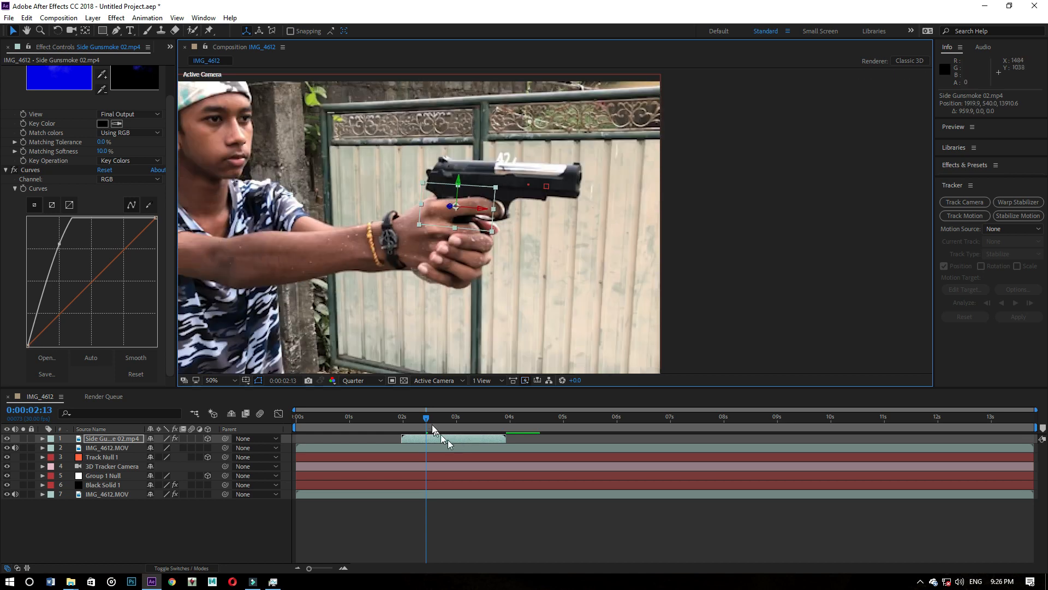
- Shift the smoke layer in time to start at 0:00:02:24 and bring it nearer in depth to about Z 11074.4
{"action": "left_click_drag", "start_coordinate": [427, 416], "coordinate": [546, 407]}
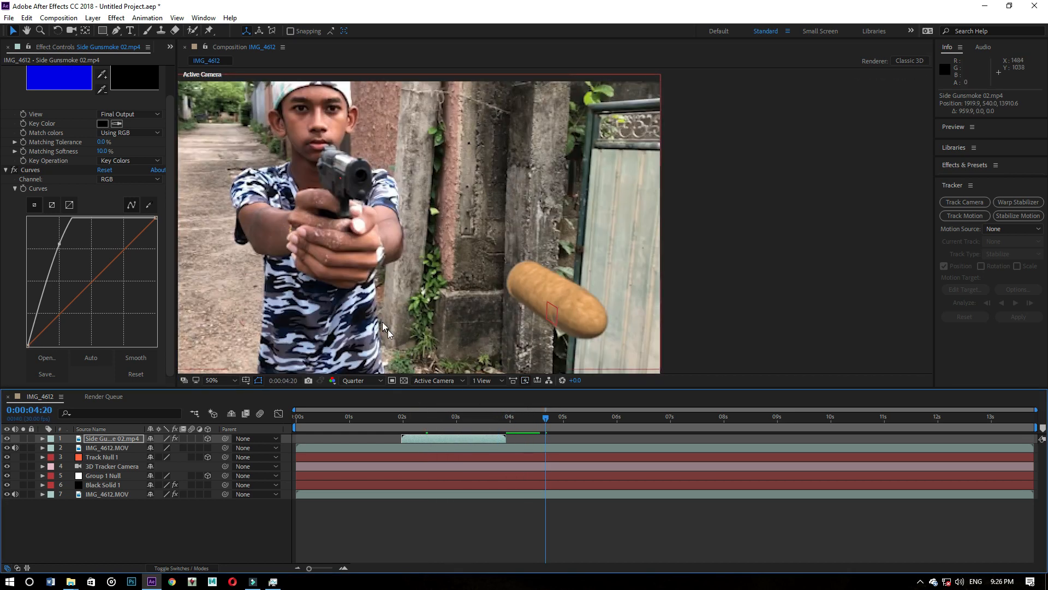
{"action": "scroll", "coordinate": [382, 322], "scroll_direction": "down", "scroll_amount": 2}
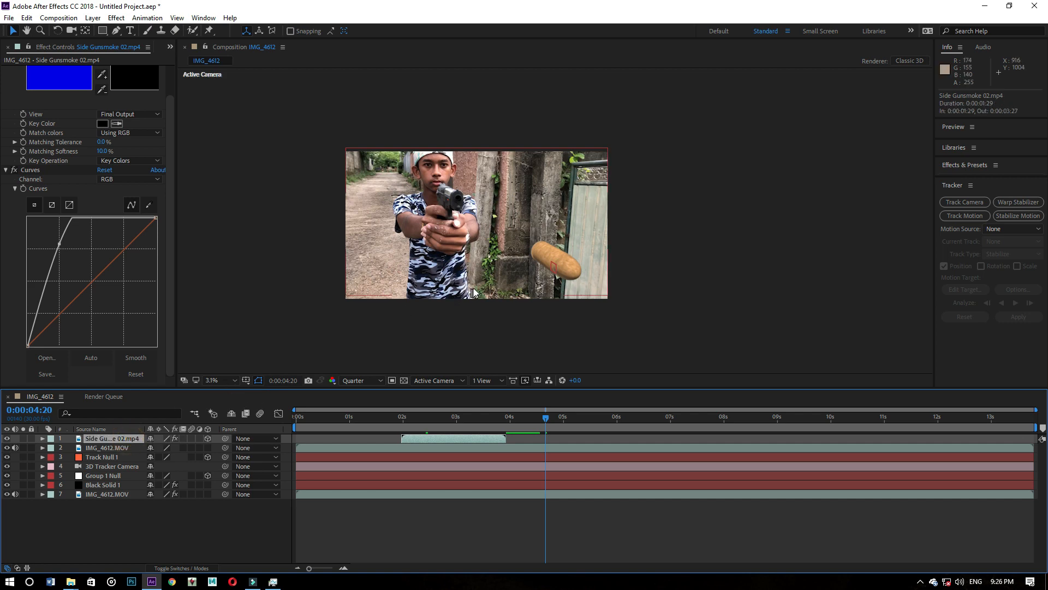
{"action": "scroll", "coordinate": [513, 287], "scroll_direction": "down", "scroll_amount": 6}
{"action": "scroll", "coordinate": [547, 279], "scroll_direction": "up", "scroll_amount": 8}
{"action": "scroll", "coordinate": [547, 274], "scroll_direction": "down", "scroll_amount": 5}
{"action": "left_click", "coordinate": [475, 426]}
{"action": "scroll", "coordinate": [489, 270], "scroll_direction": "up", "scroll_amount": 4}
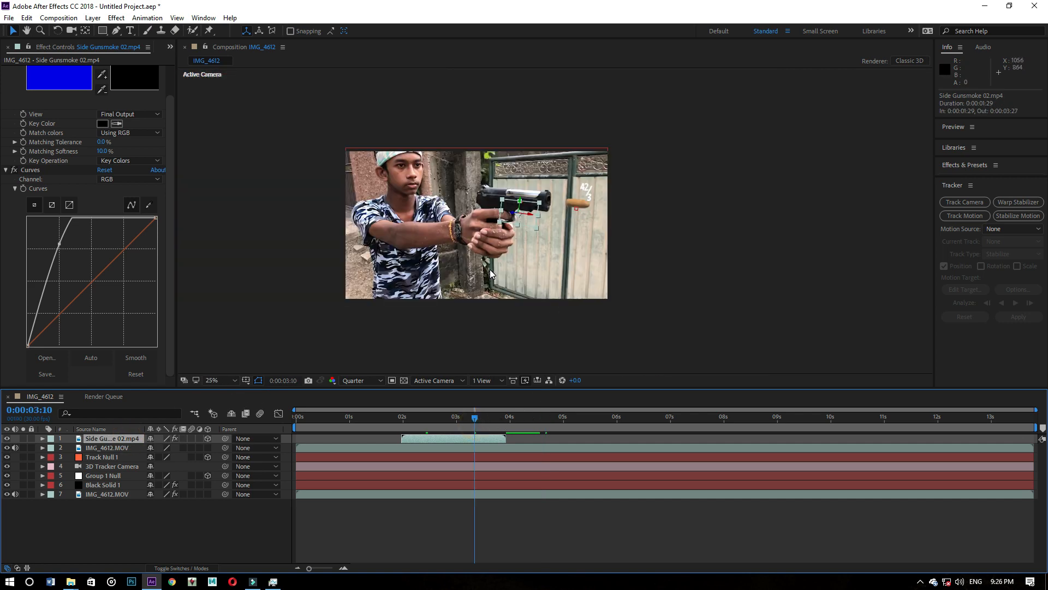
{"action": "left_click_drag", "start_coordinate": [470, 206], "coordinate": [257, 344]}
{"action": "left_click_drag", "start_coordinate": [480, 420], "coordinate": [509, 418]}
{"action": "left_click", "coordinate": [486, 437]}
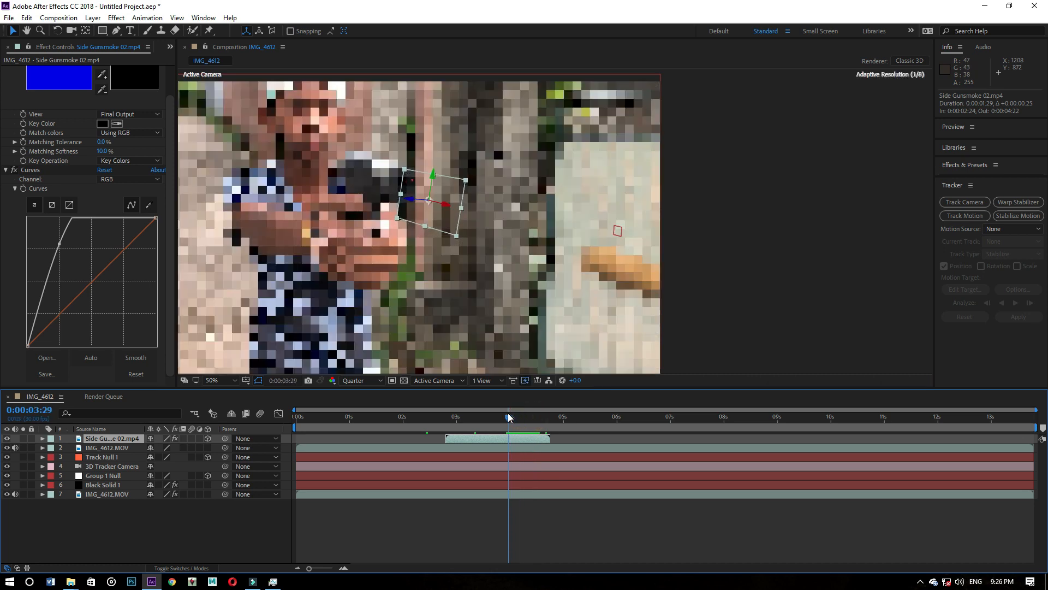
{"action": "left_click_drag", "start_coordinate": [414, 201], "coordinate": [461, 418]}
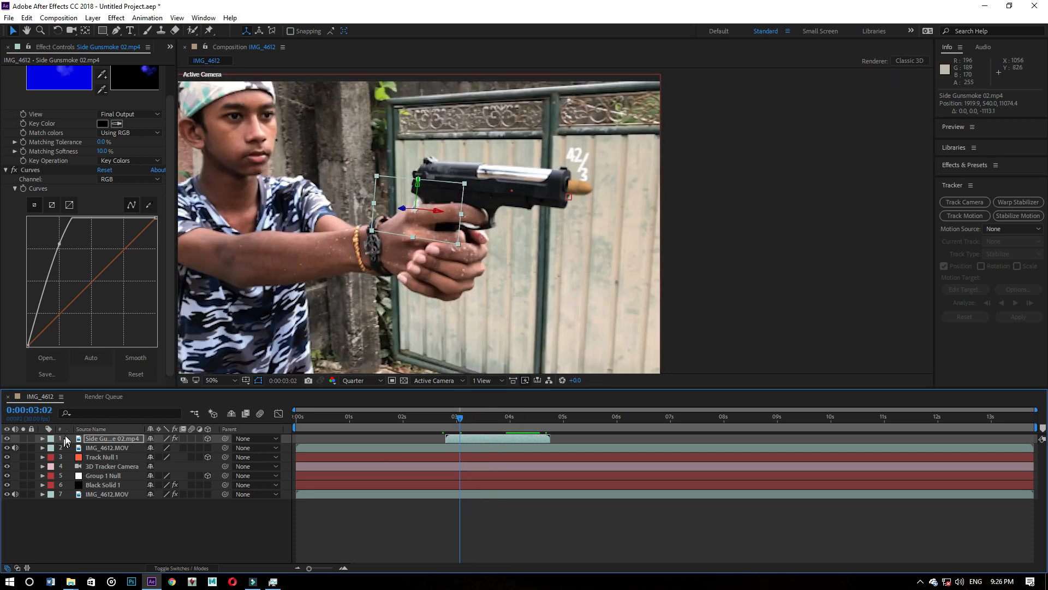
- Copy the Position value of Track Null 1 onto the Side Gunsmoke 02.mp4 layer
{"action": "left_click", "coordinate": [43, 438]}
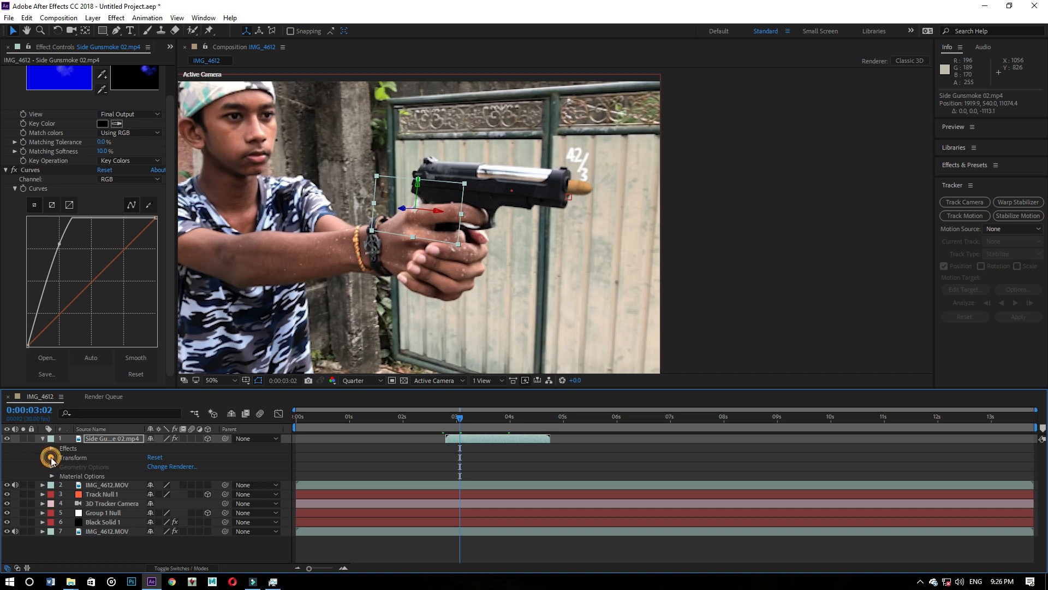
{"action": "left_click", "coordinate": [51, 458]}
{"action": "left_click", "coordinate": [43, 521]}
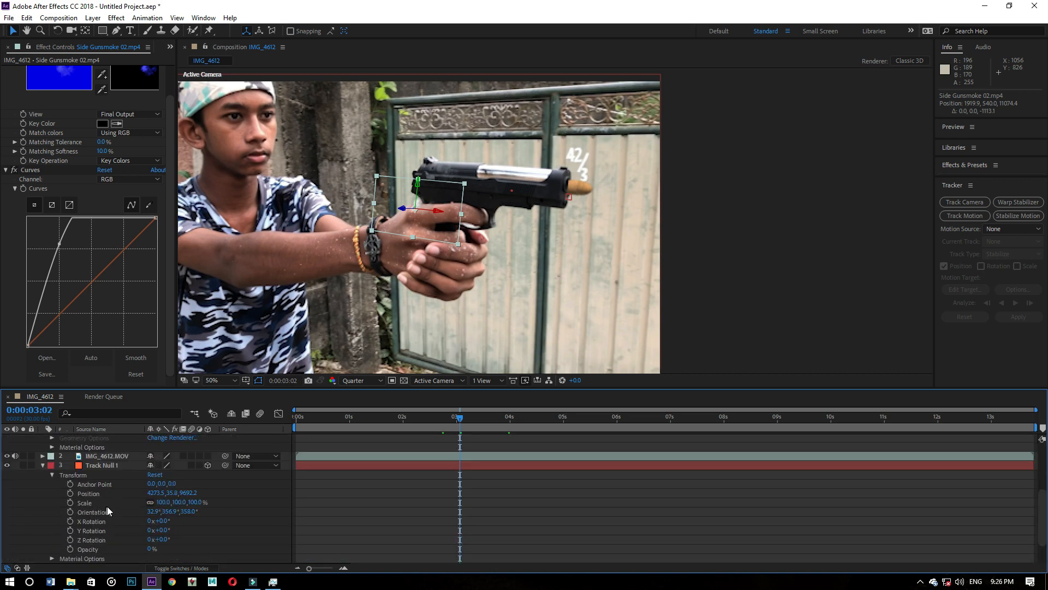
{"action": "scroll", "coordinate": [107, 506], "scroll_direction": "down", "scroll_amount": 2}
{"action": "scroll", "coordinate": [103, 487], "scroll_direction": "down", "scroll_amount": 3}
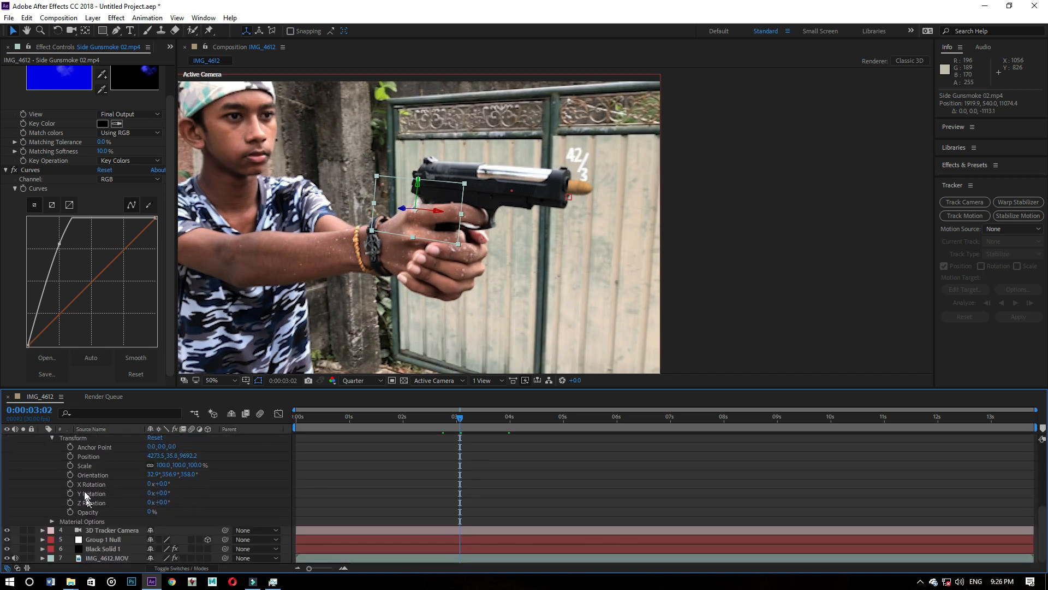
{"action": "left_click", "coordinate": [89, 456]}
{"action": "scroll", "coordinate": [92, 458], "scroll_direction": "up", "scroll_amount": 3}
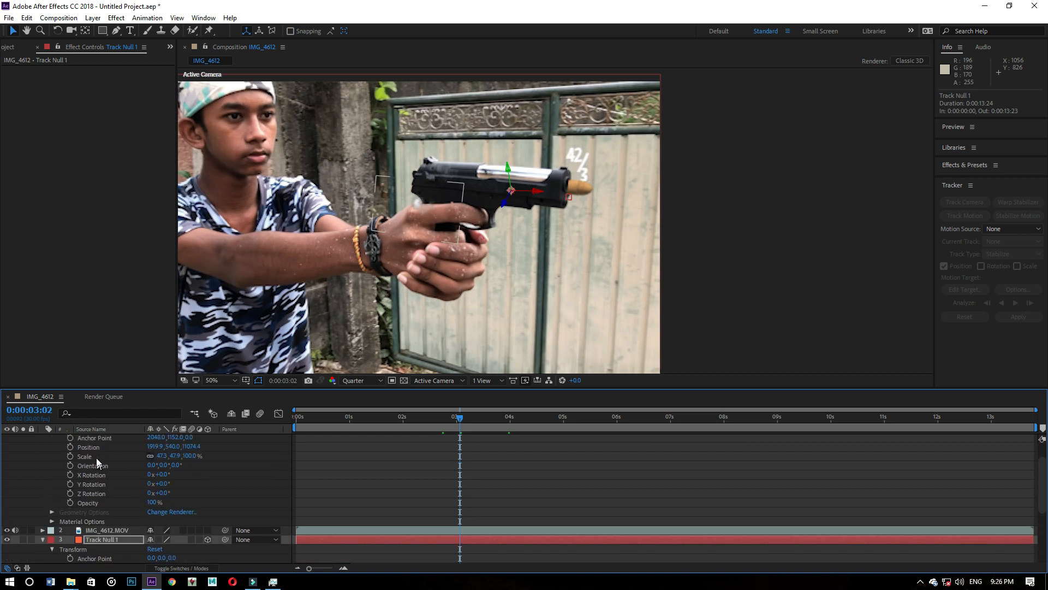
{"action": "left_click", "coordinate": [93, 449]}
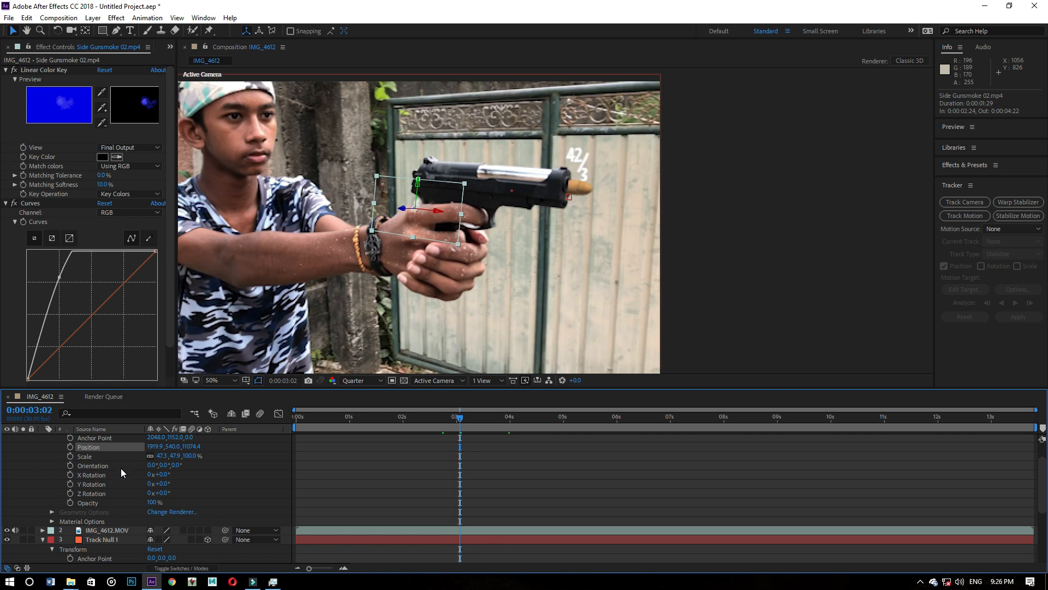
{"action": "scroll", "coordinate": [120, 467], "scroll_direction": "up", "scroll_amount": 1}
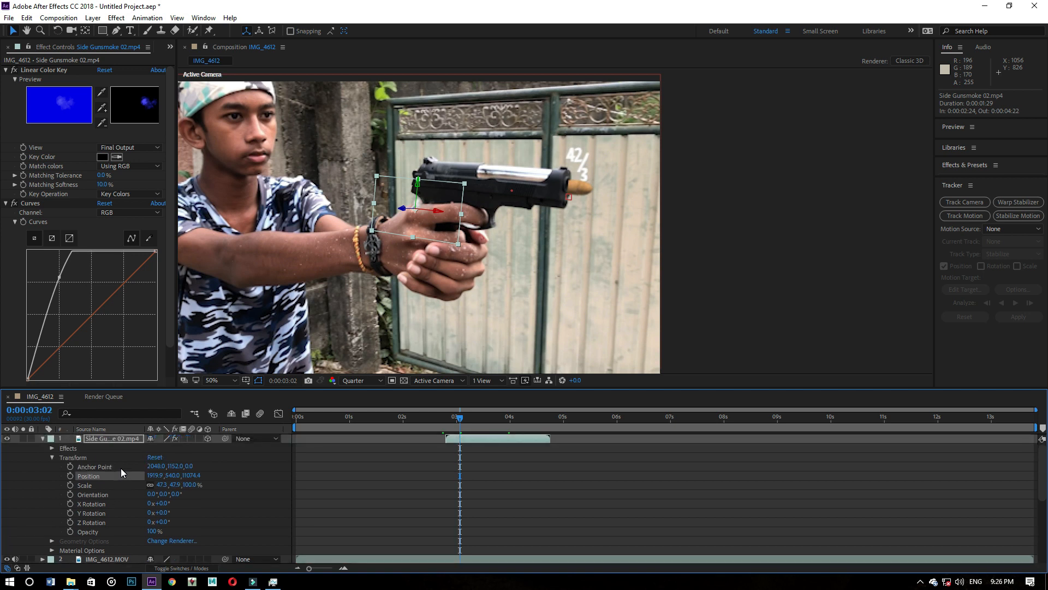
{"action": "key", "text": "ctrl+v"}
{"action": "left_click", "coordinate": [483, 459]}
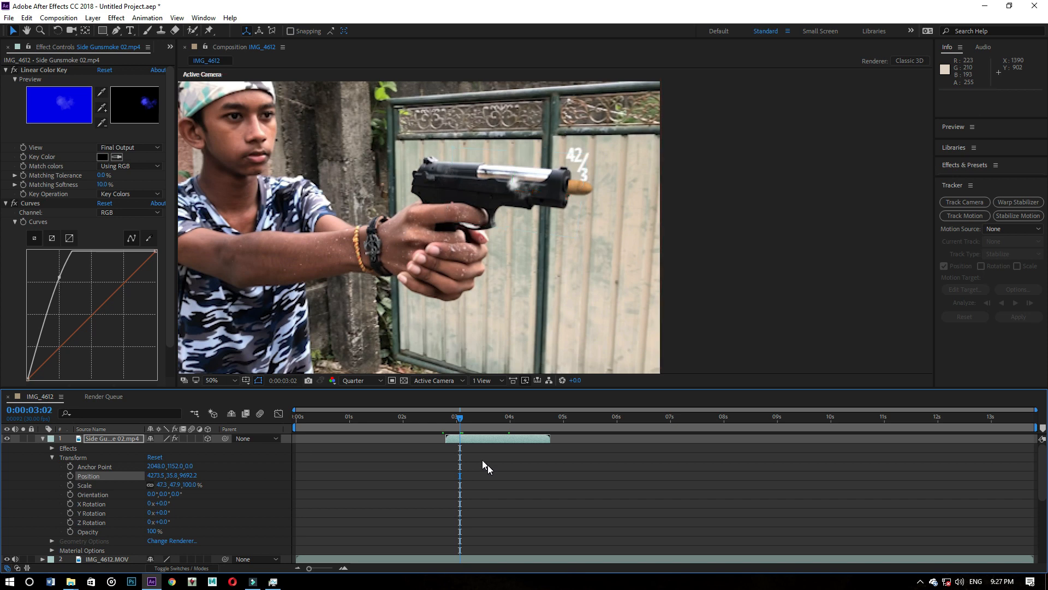
- Move the smoke along its X axis to about 5205.7 at the muzzle and flip it horizontally with an X scale of about -40.4%
{"action": "mouse_move", "coordinate": [460, 418]}
{"action": "left_mouse_down"}
{"action": "mouse_move", "coordinate": [507, 419]}
{"action": "mouse_move", "coordinate": [452, 422]}
{"action": "mouse_move", "coordinate": [491, 423]}
{"action": "mouse_move", "coordinate": [469, 421]}
{"action": "left_mouse_up"}
{"action": "key", "text": "space"}
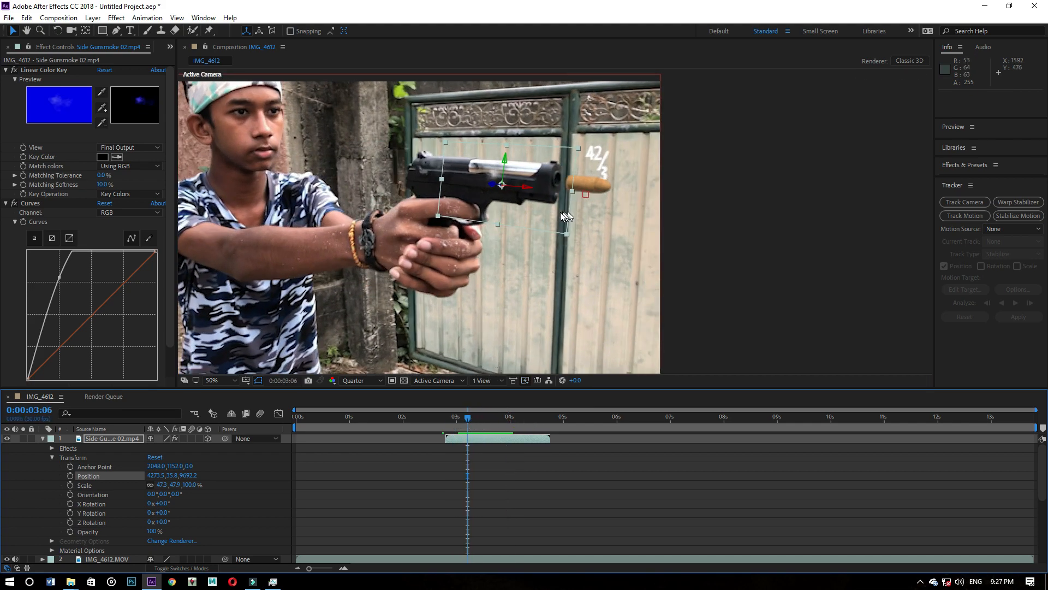
{"action": "left_click_drag", "start_coordinate": [525, 188], "coordinate": [763, 209]}
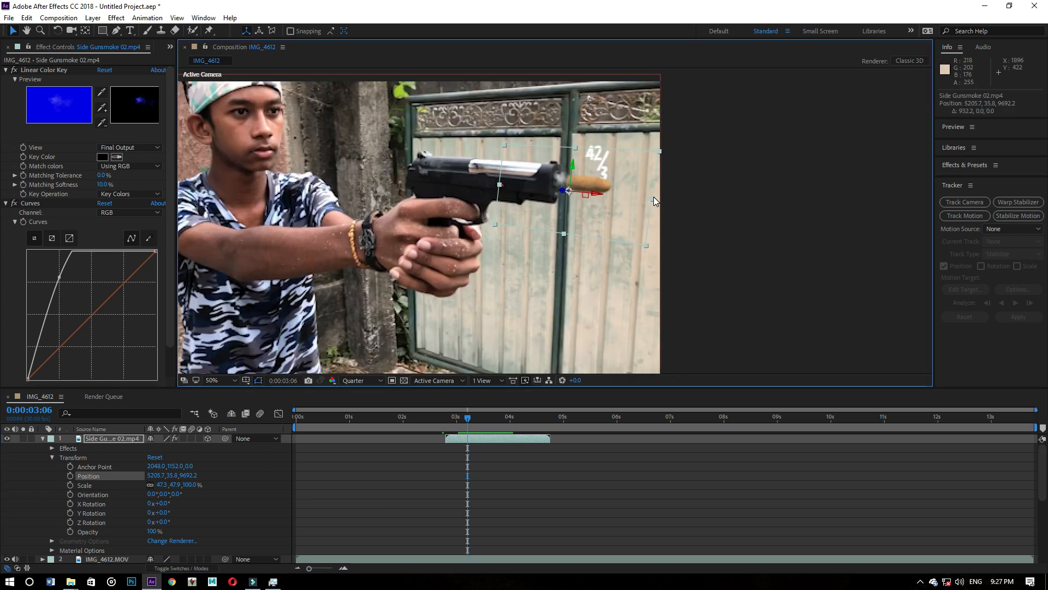
{"action": "left_click_drag", "start_coordinate": [654, 198], "coordinate": [517, 172]}
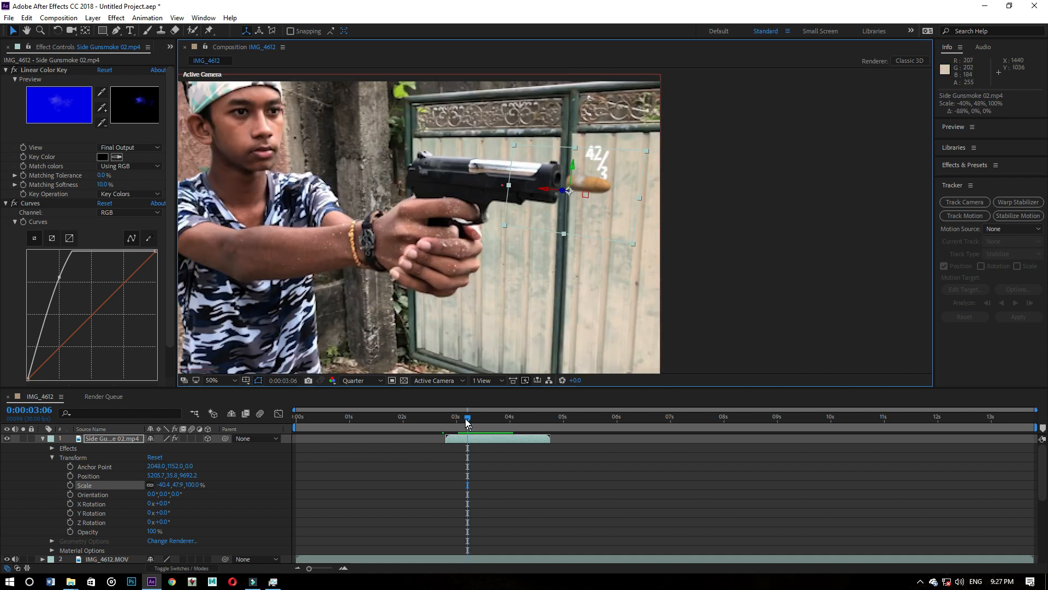
- Place the smoke at the tip of the gun barrel around 0:00:02:29, at about position 5432.4, -53.6, 9736.2
{"action": "left_click_drag", "start_coordinate": [468, 417], "coordinate": [451, 420]}
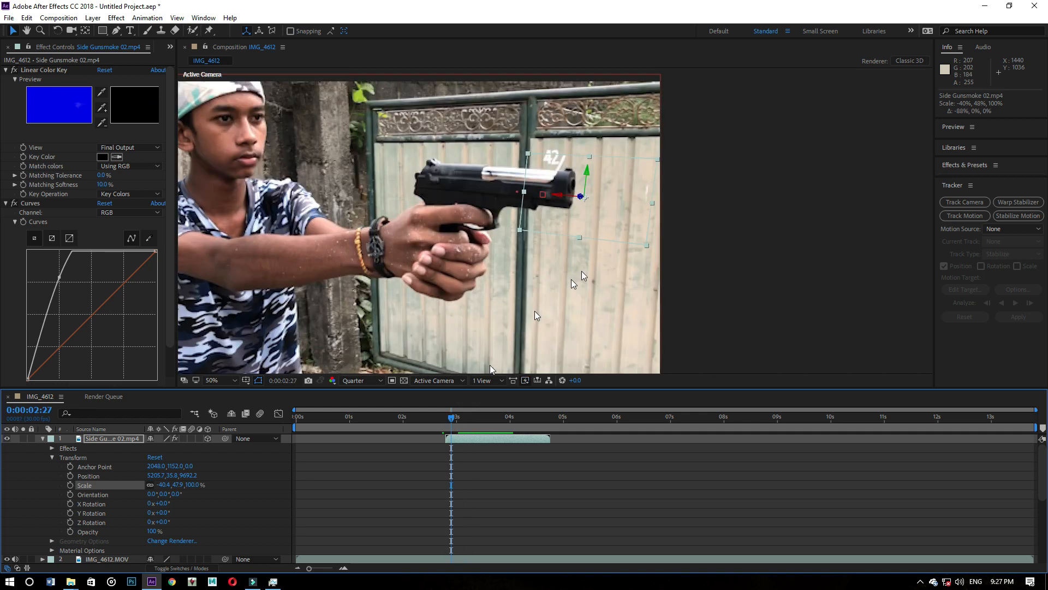
{"action": "key", "text": "period"}
{"action": "left_click_drag", "start_coordinate": [563, 174], "coordinate": [458, 420]}
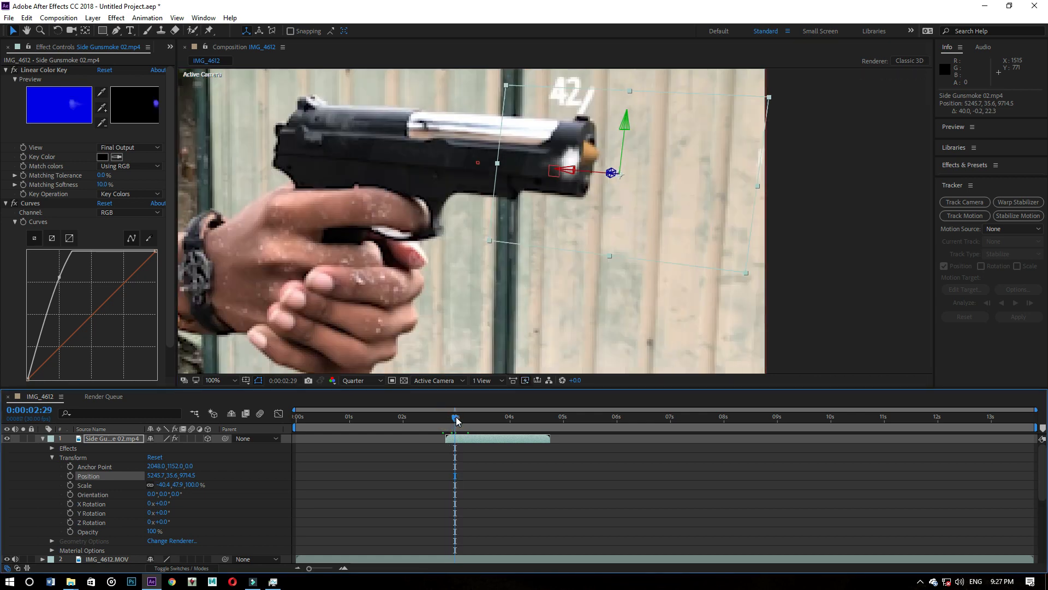
{"action": "left_click_drag", "start_coordinate": [574, 170], "coordinate": [695, 143]}
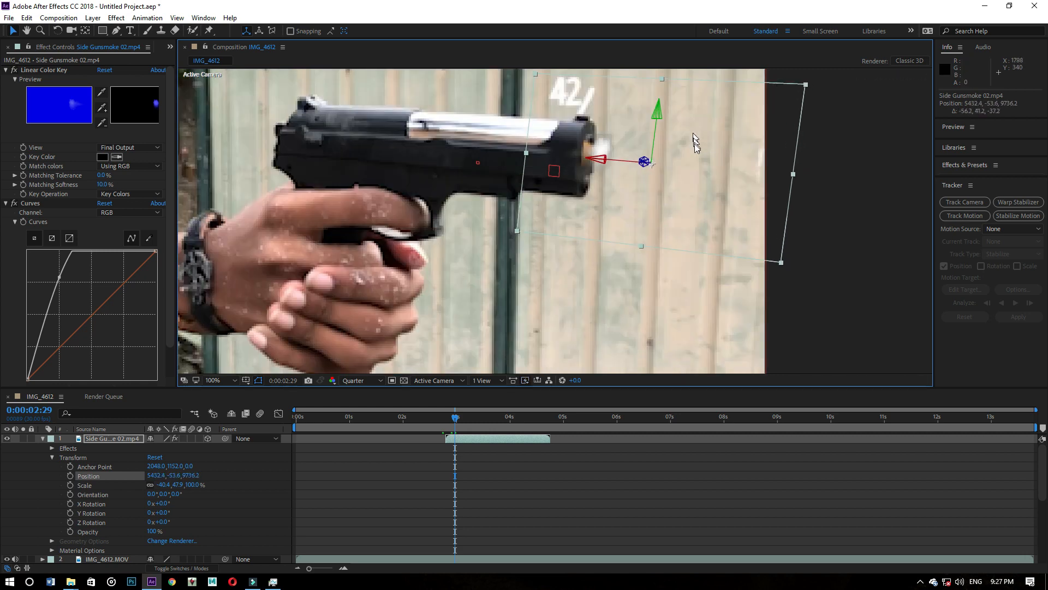
{"action": "left_click", "coordinate": [470, 418]}
{"action": "left_click_drag", "start_coordinate": [470, 418], "coordinate": [457, 418]}
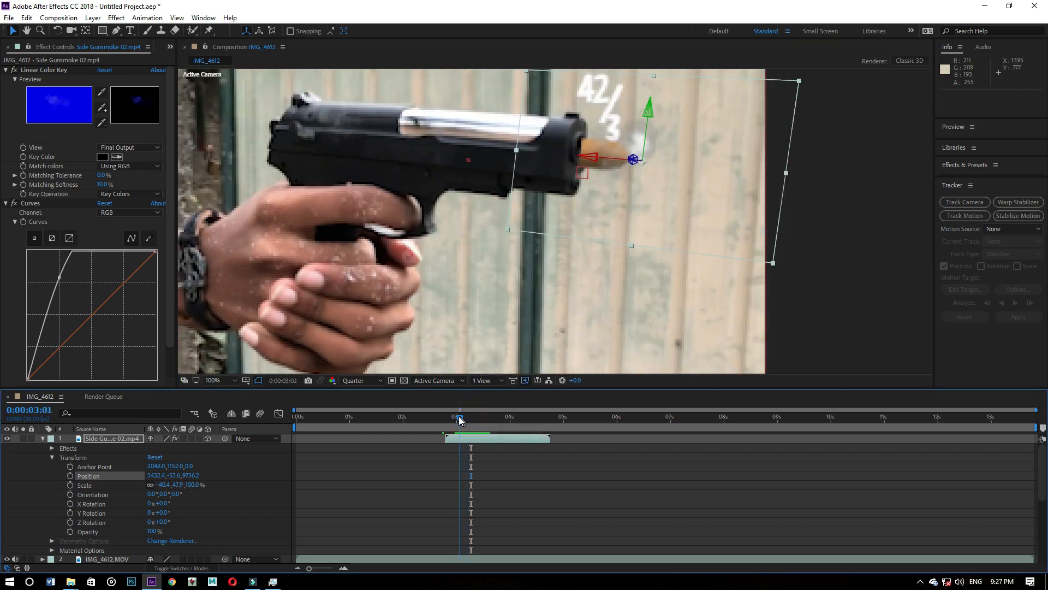
- Enlarge the smoke to a scale of about -91.7%, 105.7% and reposition it at the muzzle to about 5751.0, 32.8, 9917.9
{"action": "scroll", "coordinate": [639, 255], "scroll_direction": "down", "scroll_amount": 2}
{"action": "left_click_drag", "start_coordinate": [667, 243], "coordinate": [729, 296]}
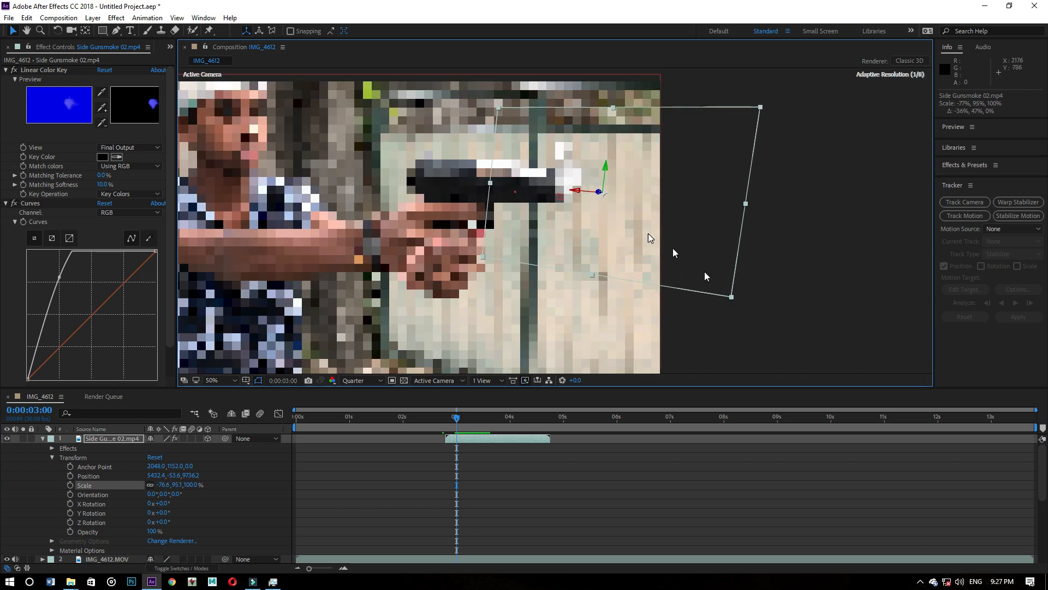
{"action": "left_click_drag", "start_coordinate": [628, 217], "coordinate": [649, 223]}
{"action": "left_click_drag", "start_coordinate": [753, 302], "coordinate": [786, 319]}
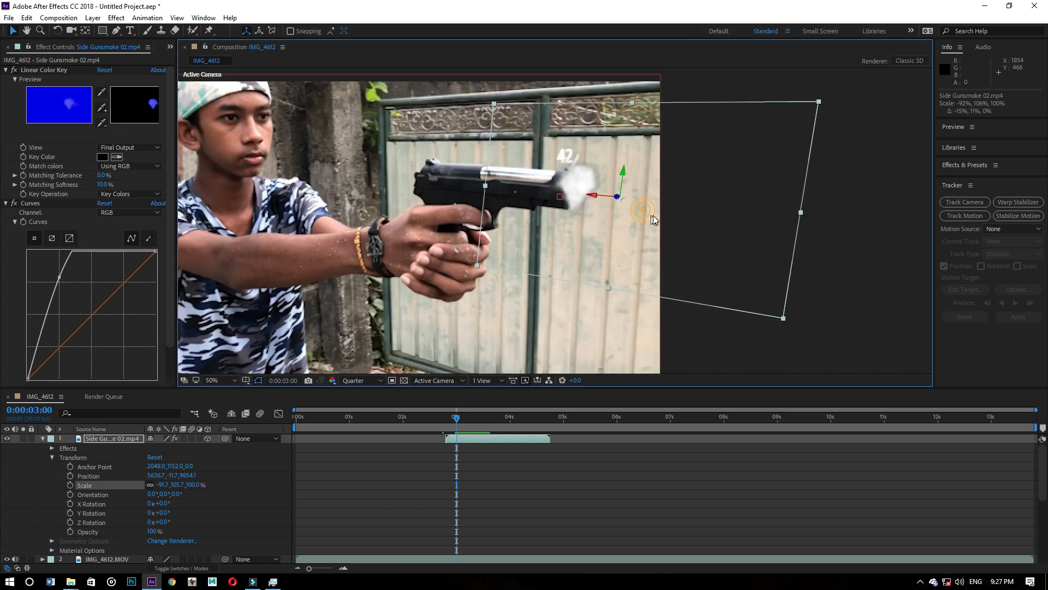
{"action": "left_click_drag", "start_coordinate": [653, 215], "coordinate": [653, 218]}
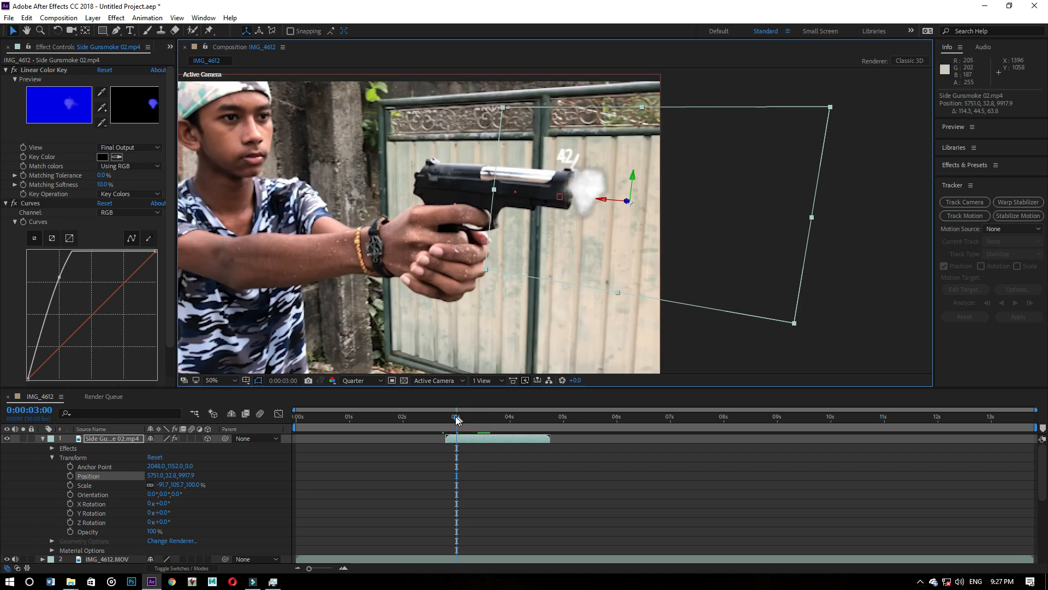
- Move the smoke farther in front of the muzzle to about position 6191.4, -41.3, 10170.9 and preview the shot from 0:00:02:27
{"action": "mouse_move", "coordinate": [458, 420]}
{"action": "left_mouse_down"}
{"action": "mouse_move", "coordinate": [487, 420]}
{"action": "mouse_move", "coordinate": [451, 419]}
{"action": "left_mouse_up"}
{"action": "key", "text": "space"}
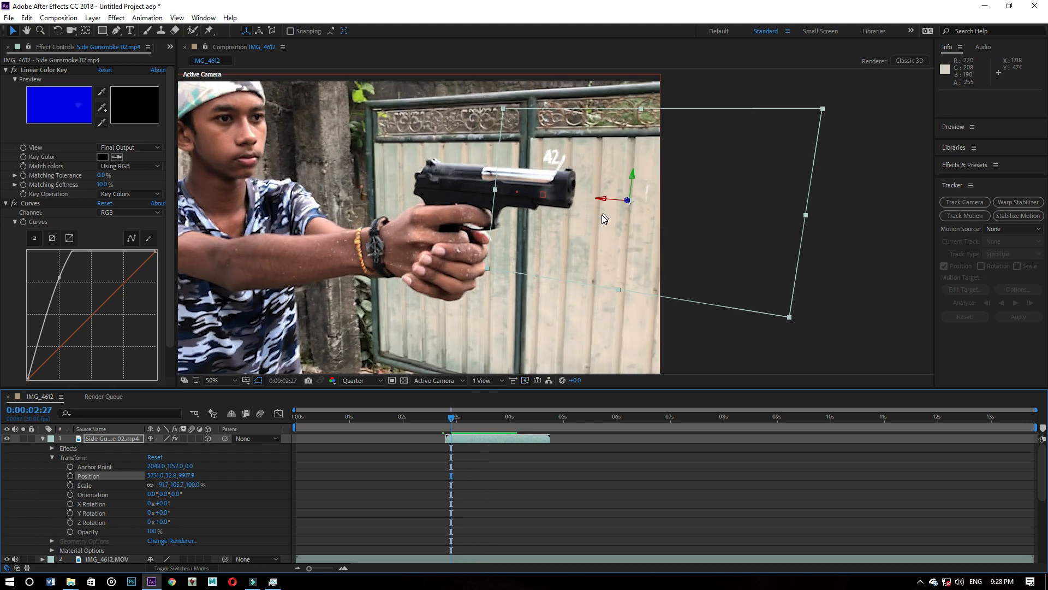
{"action": "left_click_drag", "start_coordinate": [604, 218], "coordinate": [642, 218]}
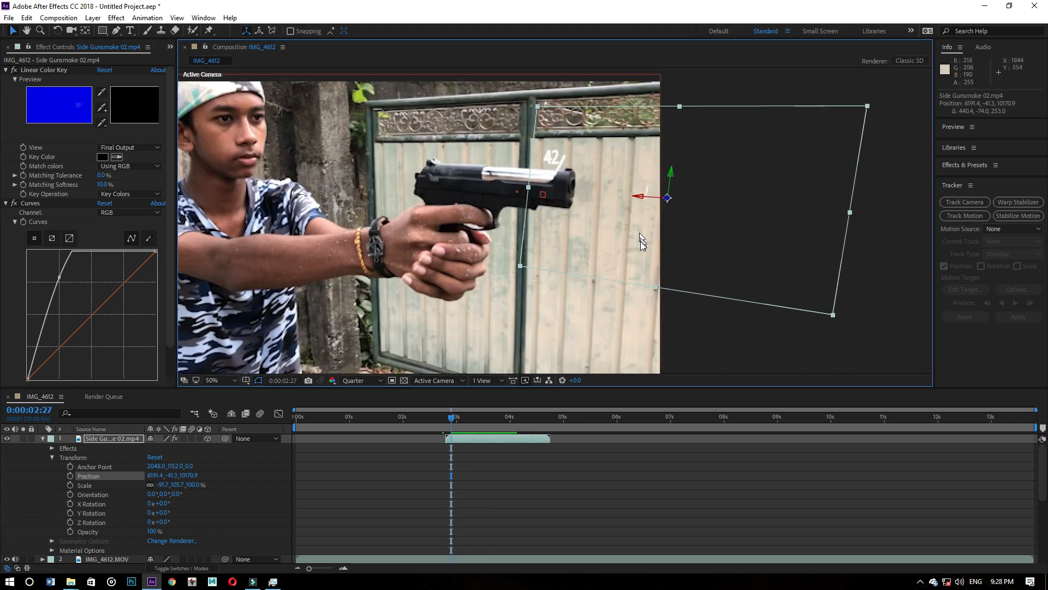
{"action": "key", "text": "space"}
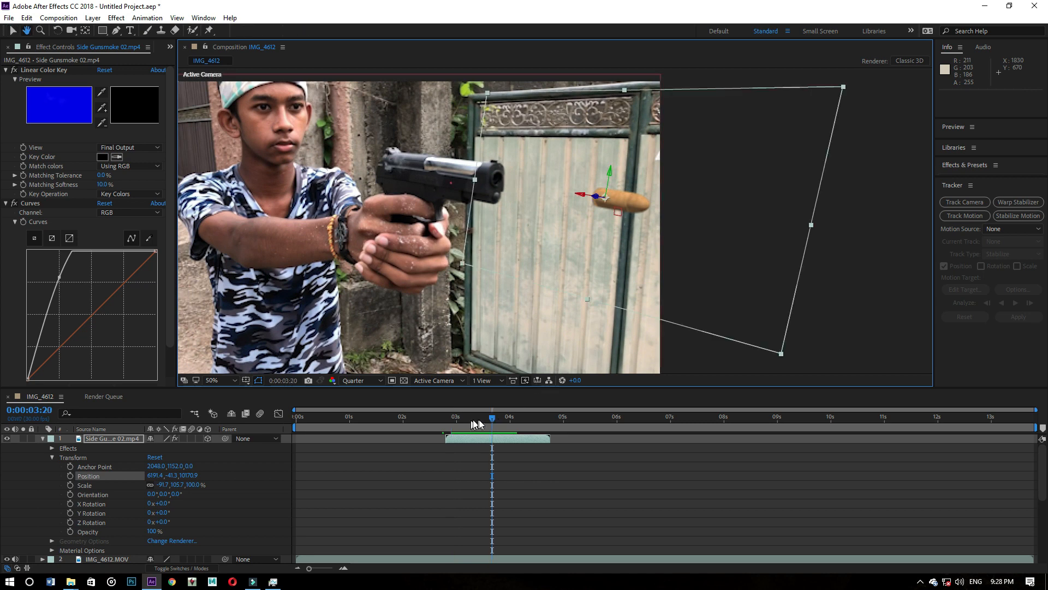
{"action": "left_click", "coordinate": [487, 417]}
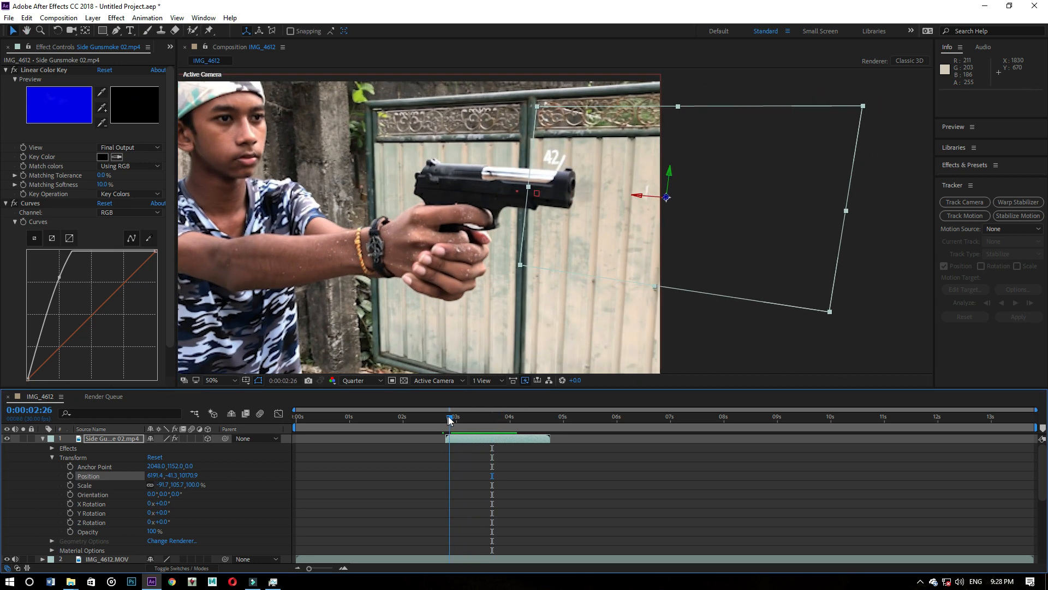
- Move the smoke back toward the muzzle to about position 5947.5, -70.6, 10038.4, and check it at 0:00:03:19
{"action": "mouse_move", "coordinate": [625, 239]}
{"action": "left_mouse_down"}
{"action": "mouse_move", "coordinate": [615, 231]}
{"action": "mouse_move", "coordinate": [619, 246]}
{"action": "left_mouse_up"}
{"action": "key", "text": "space"}
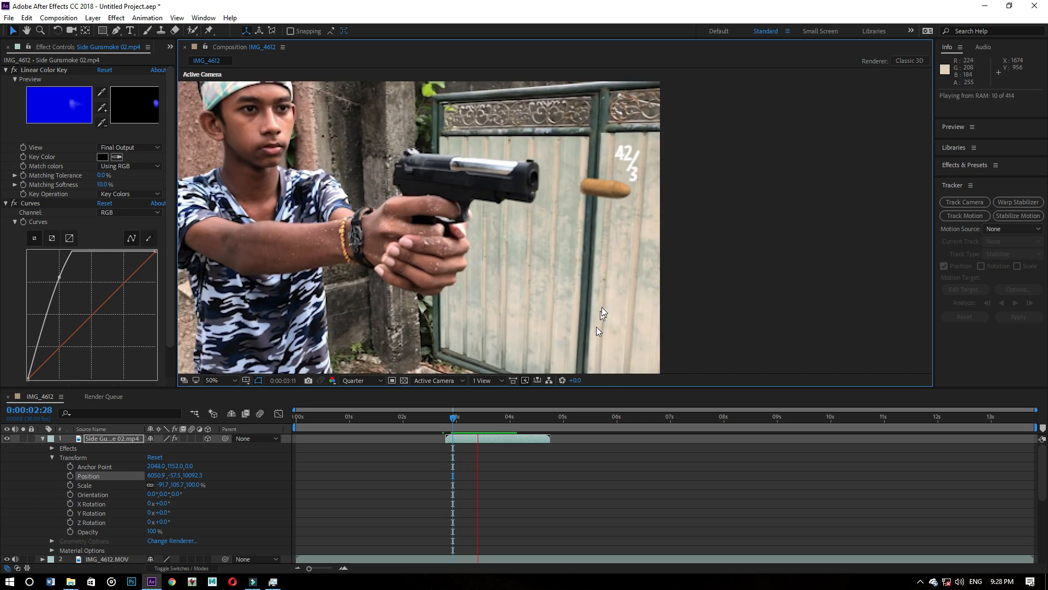
{"action": "key", "text": "space"}
{"action": "left_click_drag", "start_coordinate": [465, 419], "coordinate": [448, 417]}
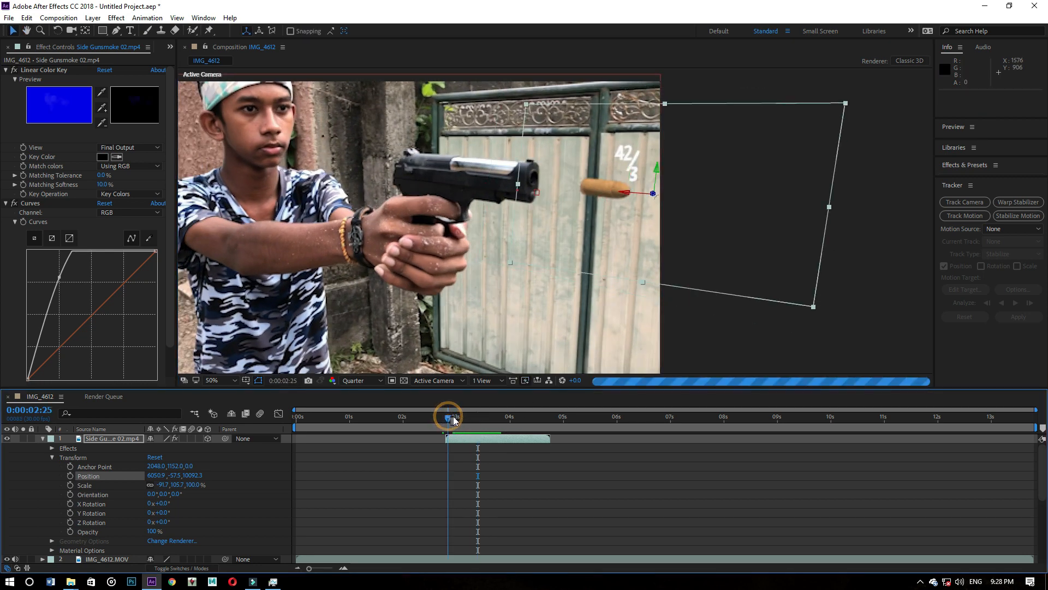
{"action": "mouse_move", "coordinate": [606, 210]}
{"action": "left_mouse_down"}
{"action": "mouse_move", "coordinate": [590, 196]}
{"action": "mouse_move", "coordinate": [624, 196]}
{"action": "mouse_move", "coordinate": [617, 211]}
{"action": "left_mouse_up"}
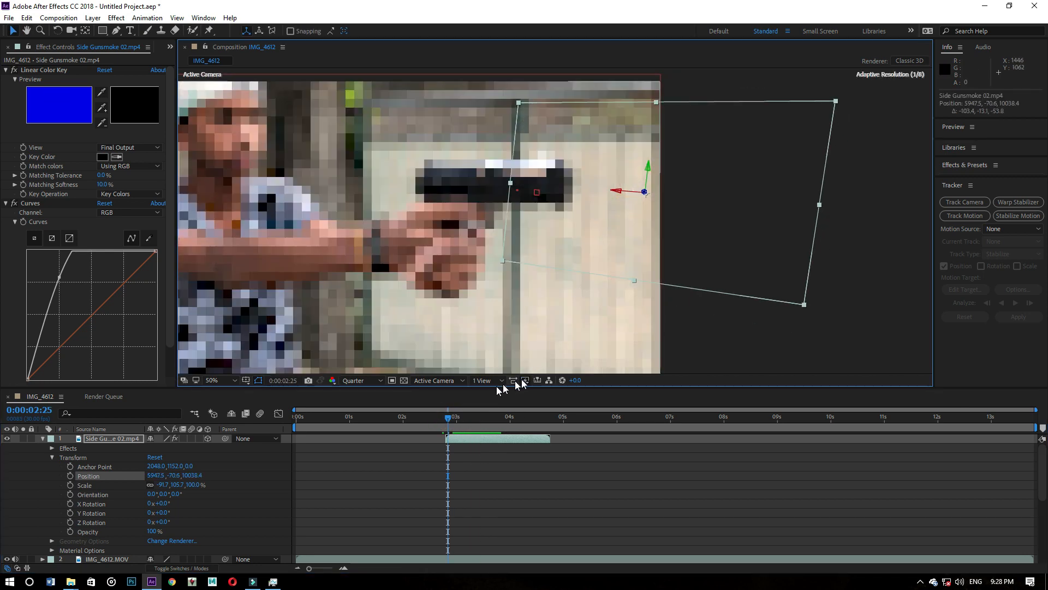
{"action": "left_click", "coordinate": [472, 417]}
{"action": "mouse_move", "coordinate": [473, 417]}
{"action": "left_mouse_down"}
{"action": "mouse_move", "coordinate": [452, 418]}
{"action": "mouse_move", "coordinate": [491, 419]}
{"action": "left_mouse_up"}
{"action": "left_click", "coordinate": [508, 440]}
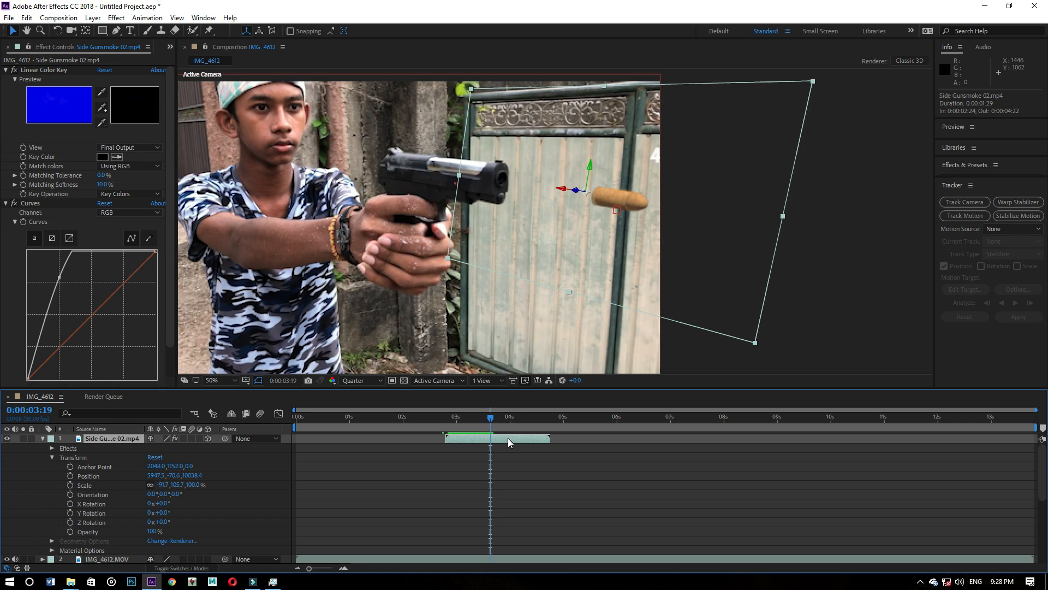
{"action": "right_click", "coordinate": [507, 440]}
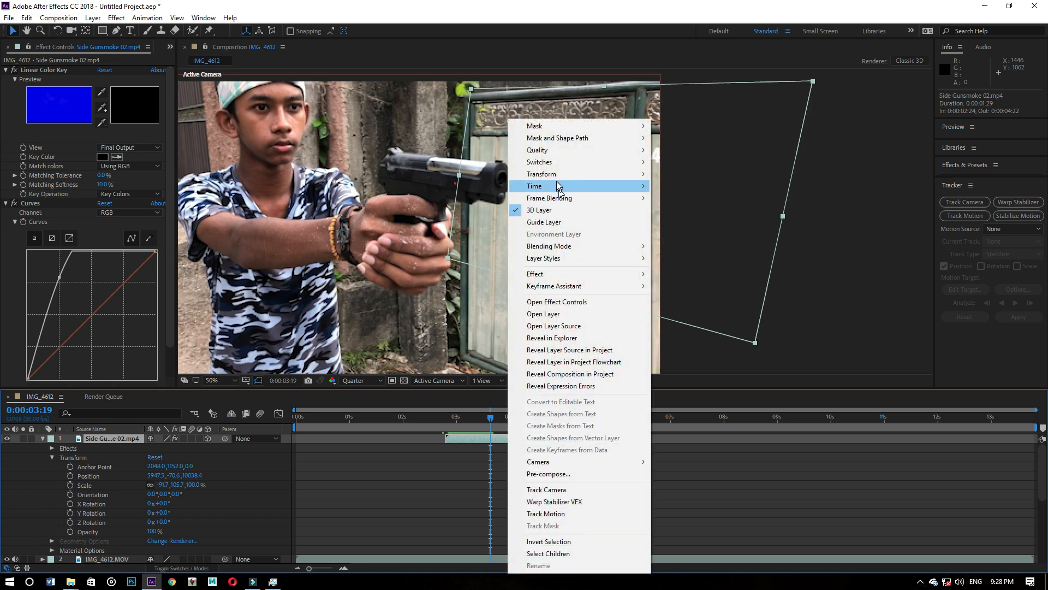
{"action": "mouse_move", "coordinate": [558, 186]}
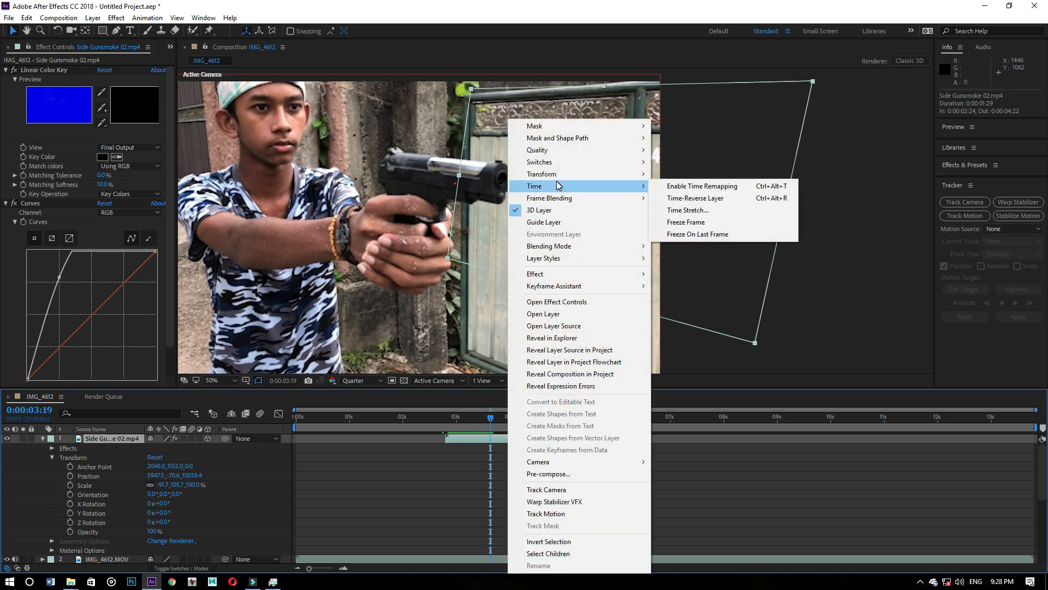
{"action": "left_click", "coordinate": [493, 441]}
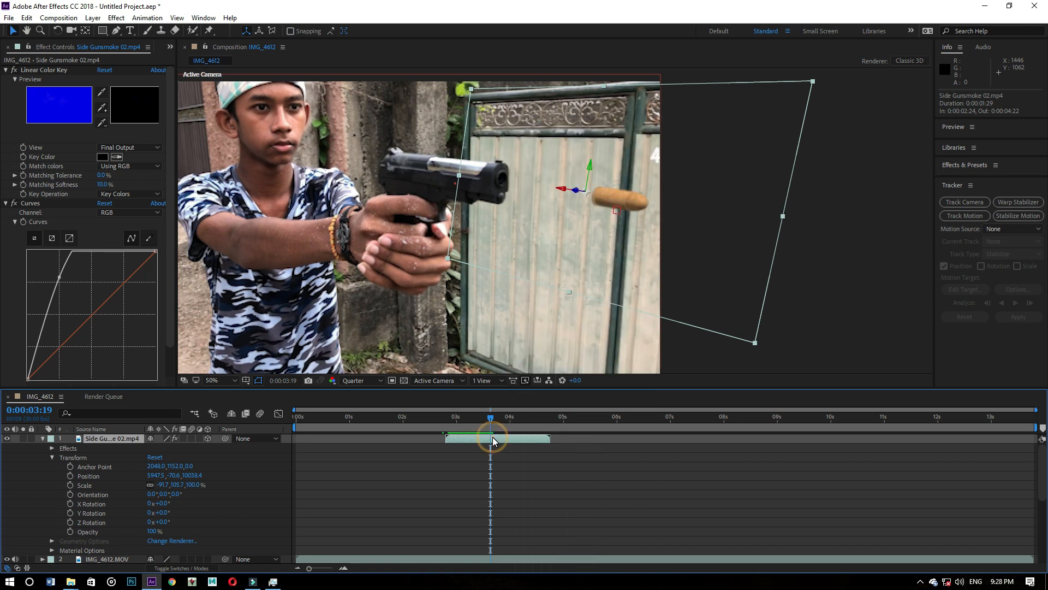
{"action": "right_click", "coordinate": [494, 441]}
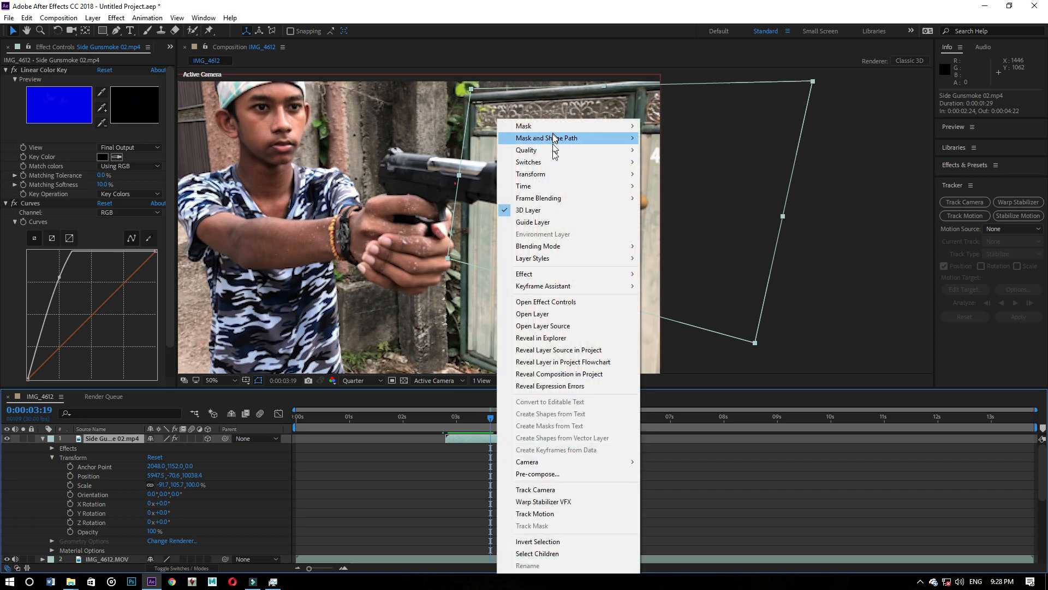
{"action": "left_click", "coordinate": [469, 441]}
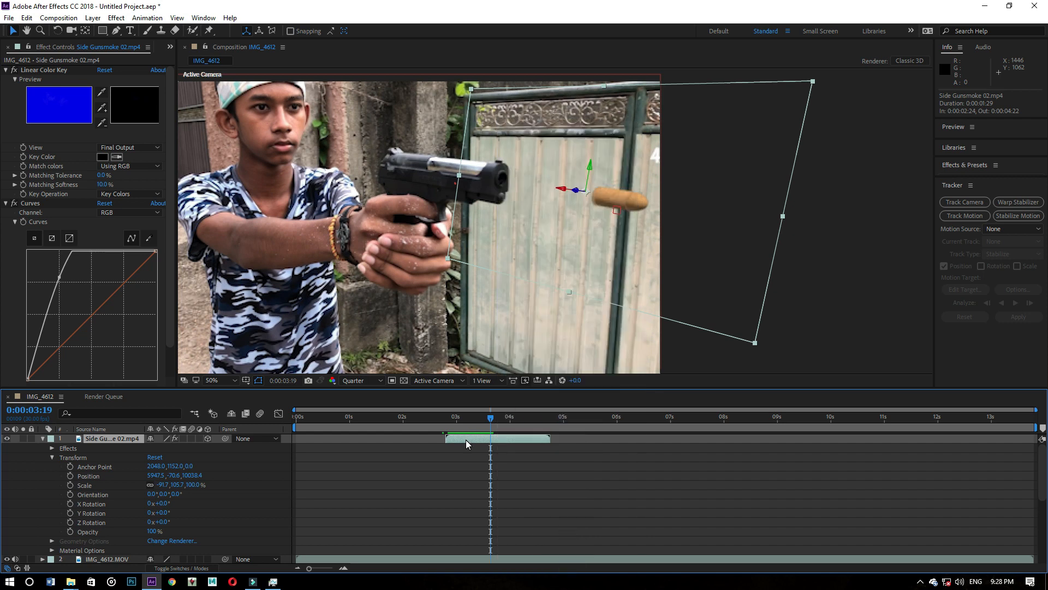
- Slow down the Side Gunsmoke 02.mp4 layer with Time Stretch, setting its new duration to 0:00:05:29
{"action": "right_click", "coordinate": [467, 443]}
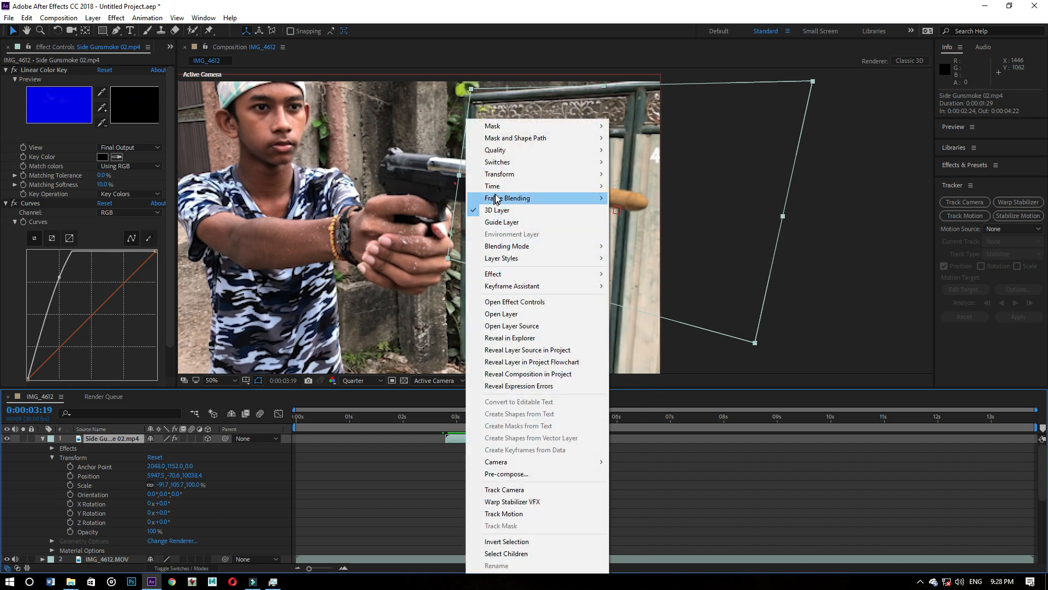
{"action": "mouse_move", "coordinate": [502, 187]}
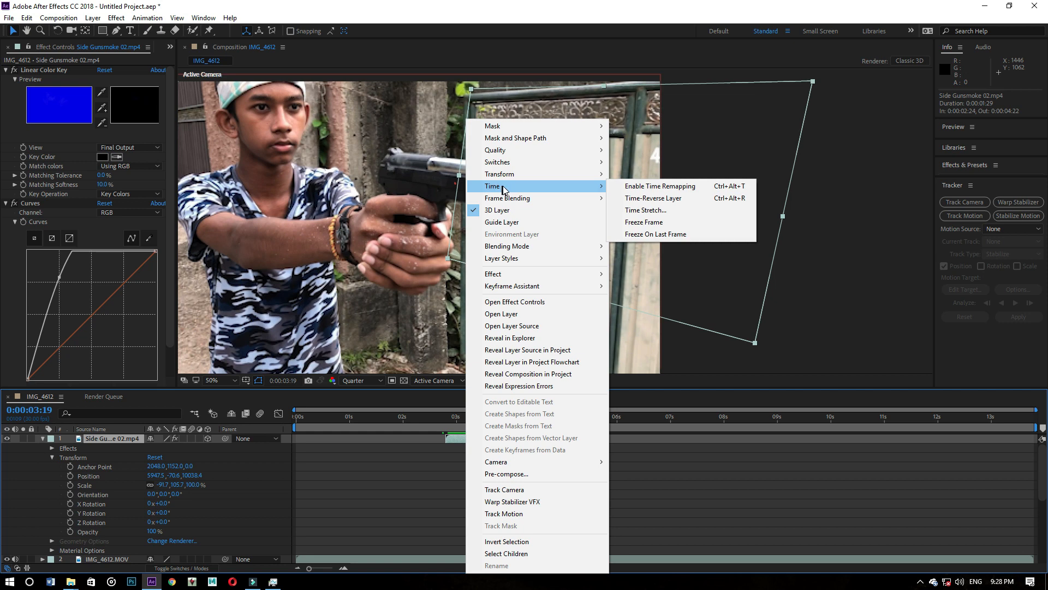
{"action": "left_click", "coordinate": [653, 211]}
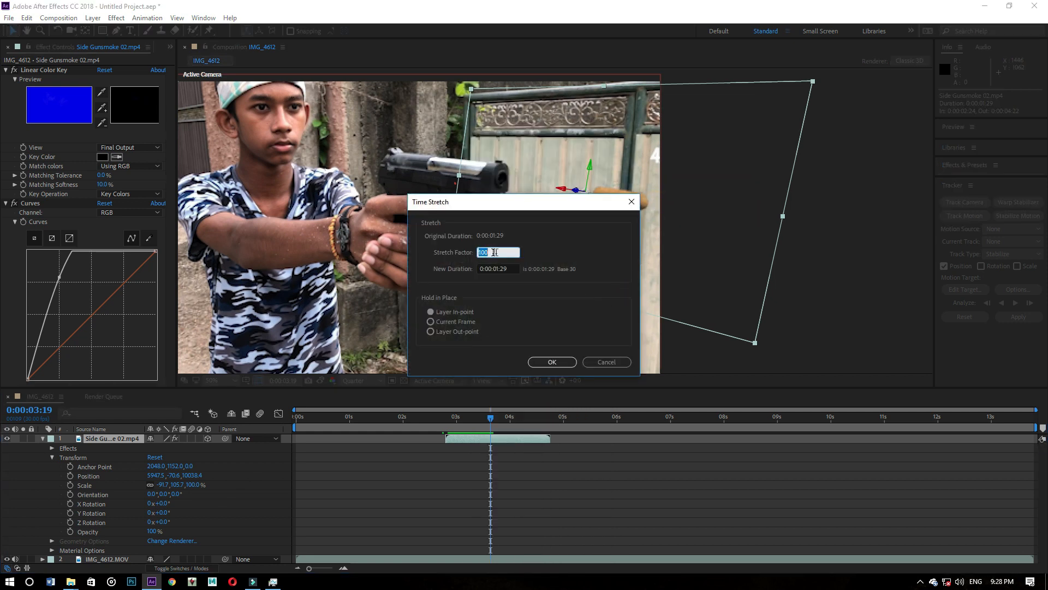
{"action": "left_click", "coordinate": [500, 269]}
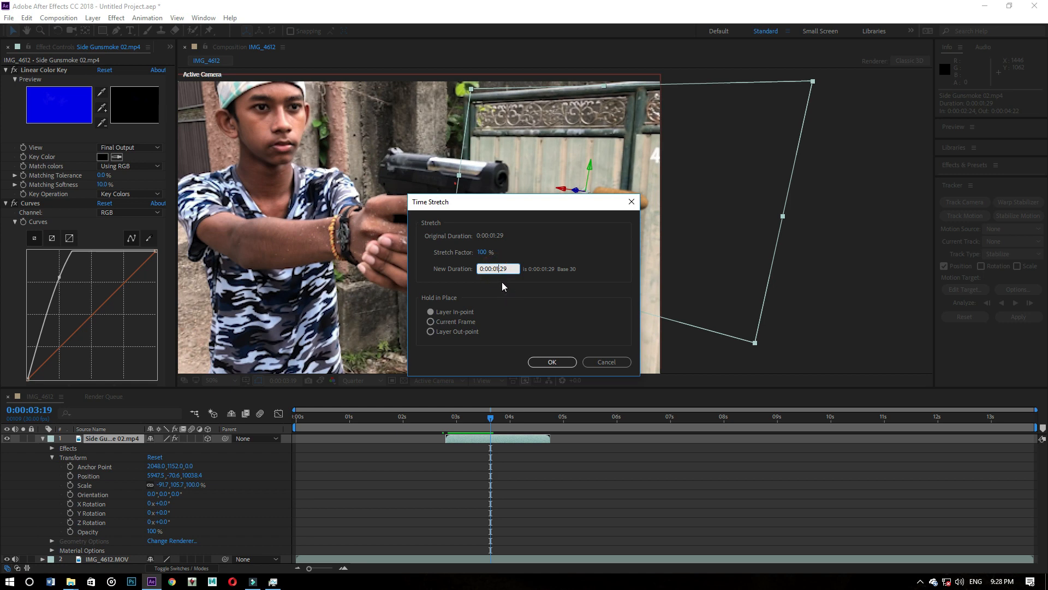
{"action": "key", "text": "BackSpace"}
{"action": "type", "text": "5"}
{"action": "key", "text": "Return"}
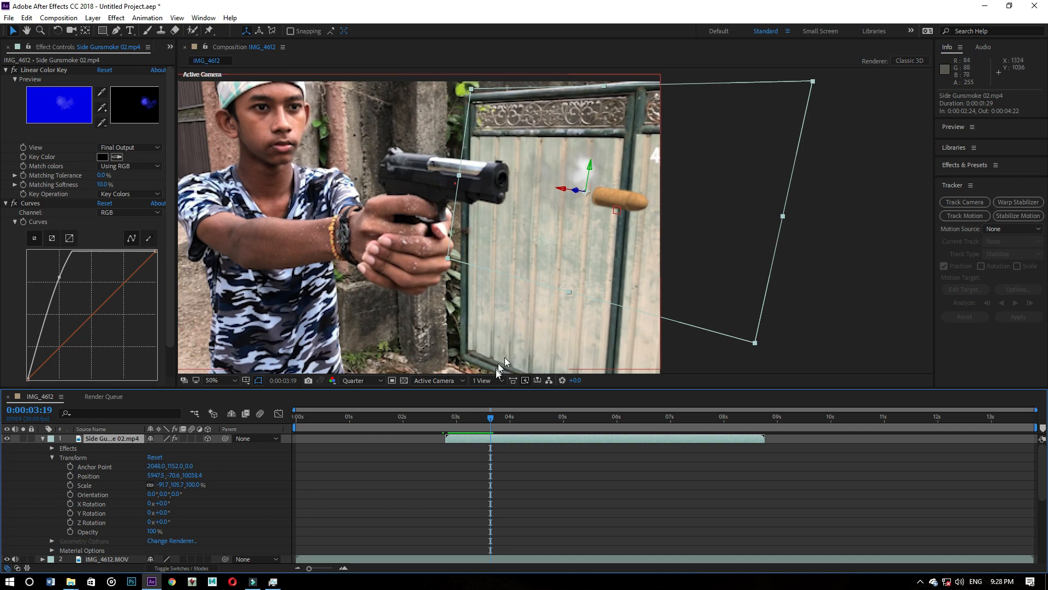
- Preview the stretched smoke from 0:00:02:28 and again in the full frame from 0:00:02:23, finishing at 0:00:02:26
{"action": "left_click_drag", "start_coordinate": [490, 412], "coordinate": [453, 411]}
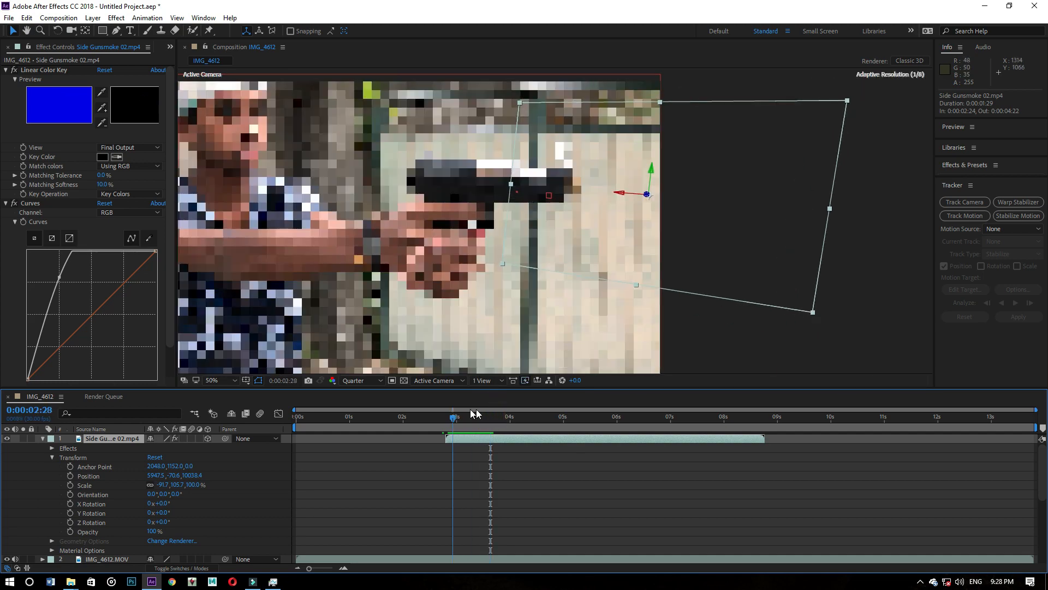
{"action": "key", "text": "space"}
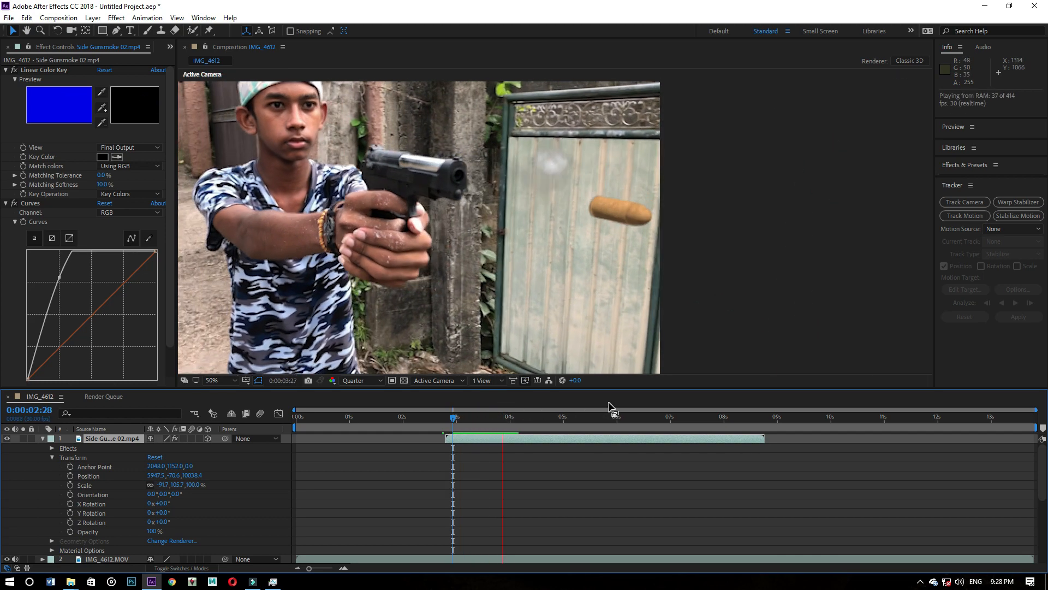
{"action": "key", "text": "space"}
{"action": "left_click_drag", "start_coordinate": [518, 414], "coordinate": [461, 410]}
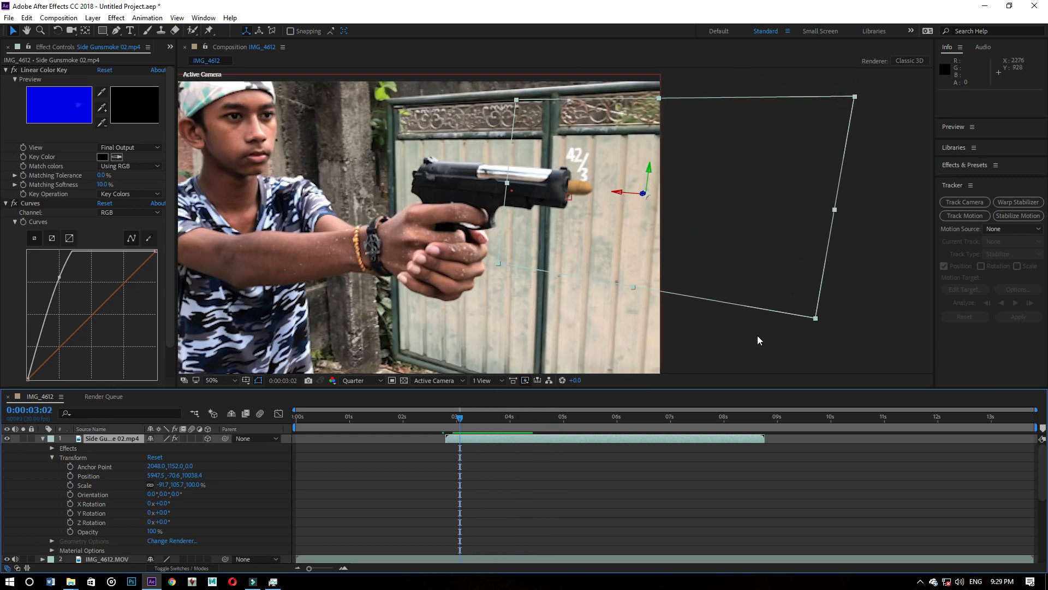
{"action": "left_click", "coordinate": [758, 340]}
{"action": "scroll", "coordinate": [686, 283], "scroll_direction": "down", "scroll_amount": 4}
{"action": "scroll", "coordinate": [685, 283], "scroll_direction": "up", "scroll_amount": 2}
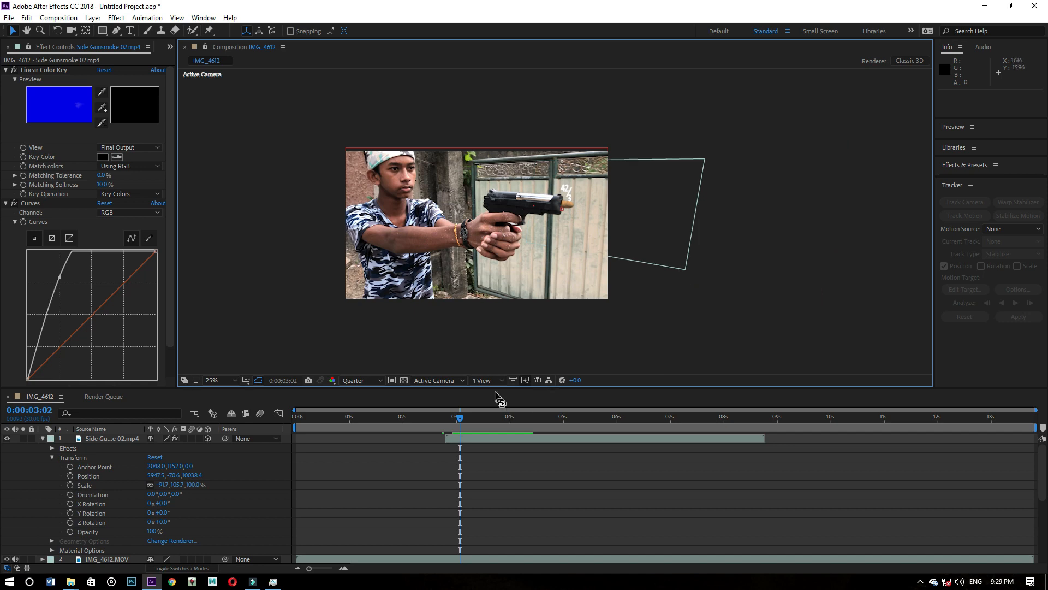
{"action": "mouse_move", "coordinate": [459, 418]}
{"action": "left_mouse_down"}
{"action": "mouse_move", "coordinate": [431, 418]}
{"action": "mouse_move", "coordinate": [443, 419]}
{"action": "left_mouse_up"}
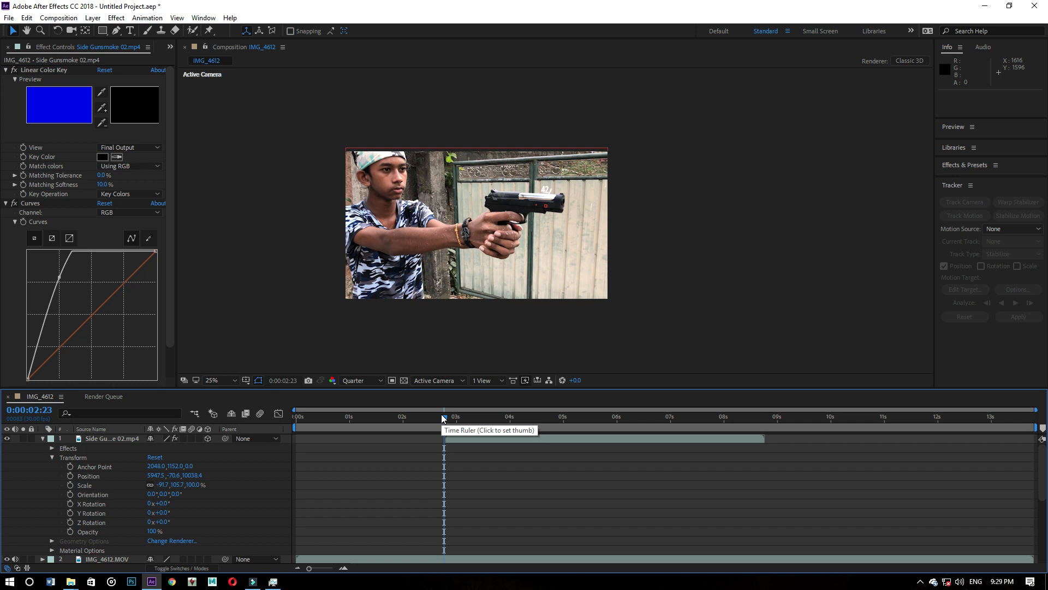
{"action": "key", "text": "space"}
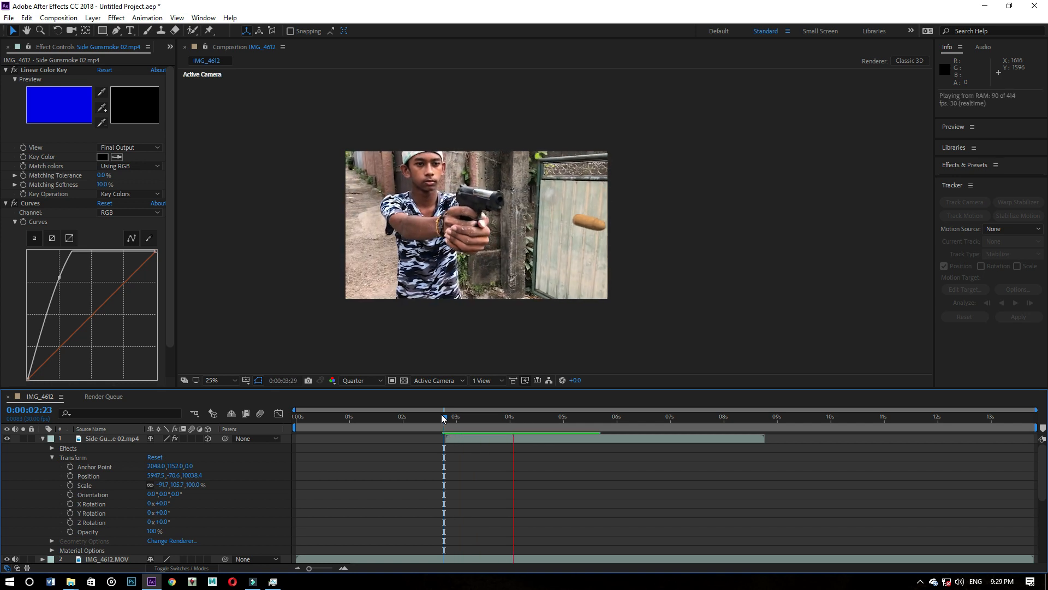
{"action": "left_click", "coordinate": [528, 416]}
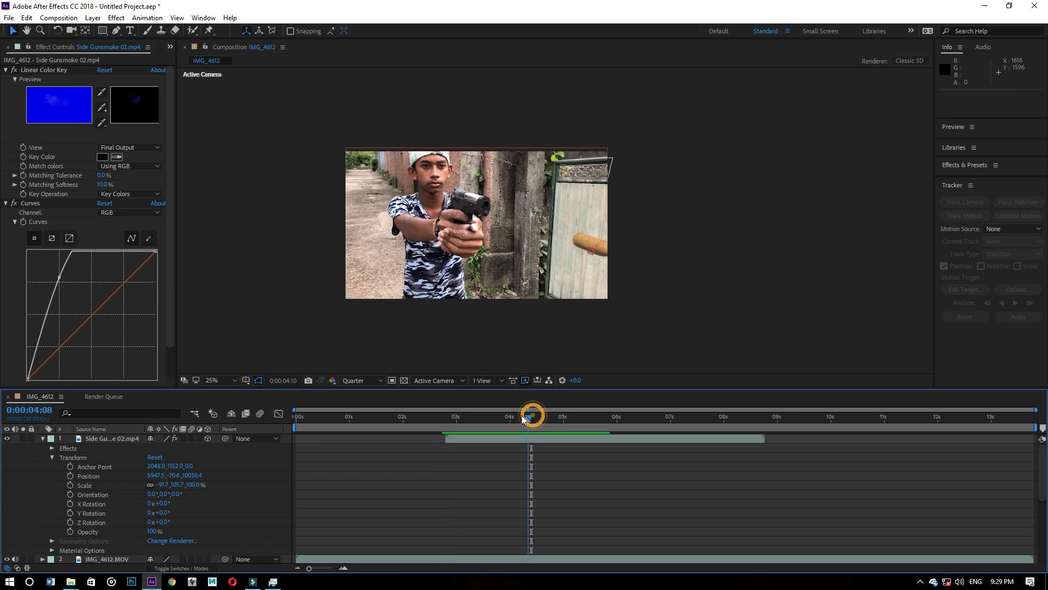
{"action": "left_click_drag", "start_coordinate": [523, 418], "coordinate": [450, 392]}
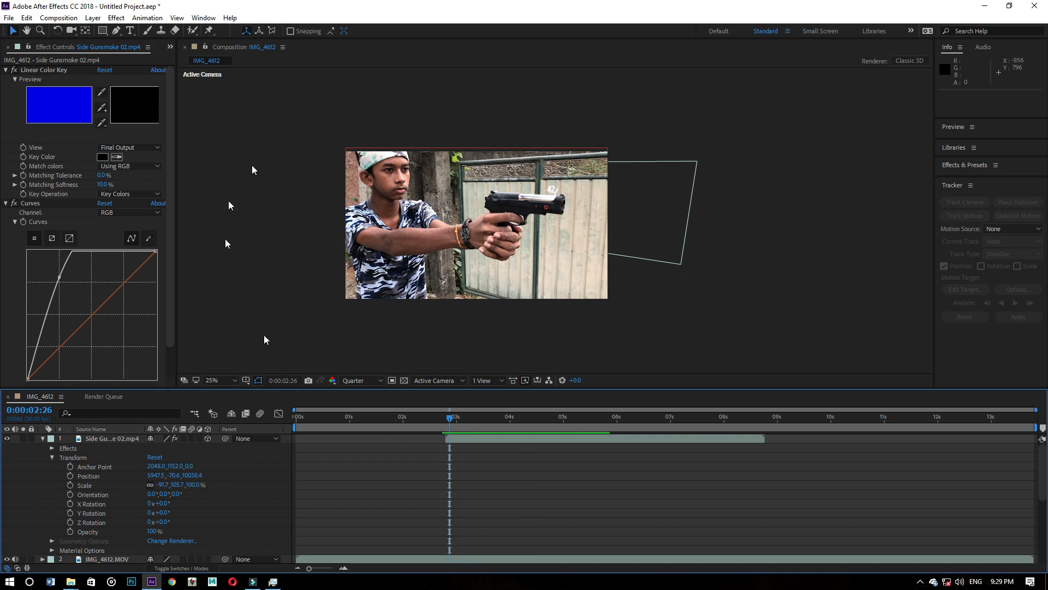
- Add the 40 Smith & Wesson Walther P99 SIDE 03 image from File Explorer's Ricochet > Muzzle Flash folder as the composition's top layer
{"action": "left_click", "coordinate": [43, 438]}
{"action": "left_click", "coordinate": [43, 458]}
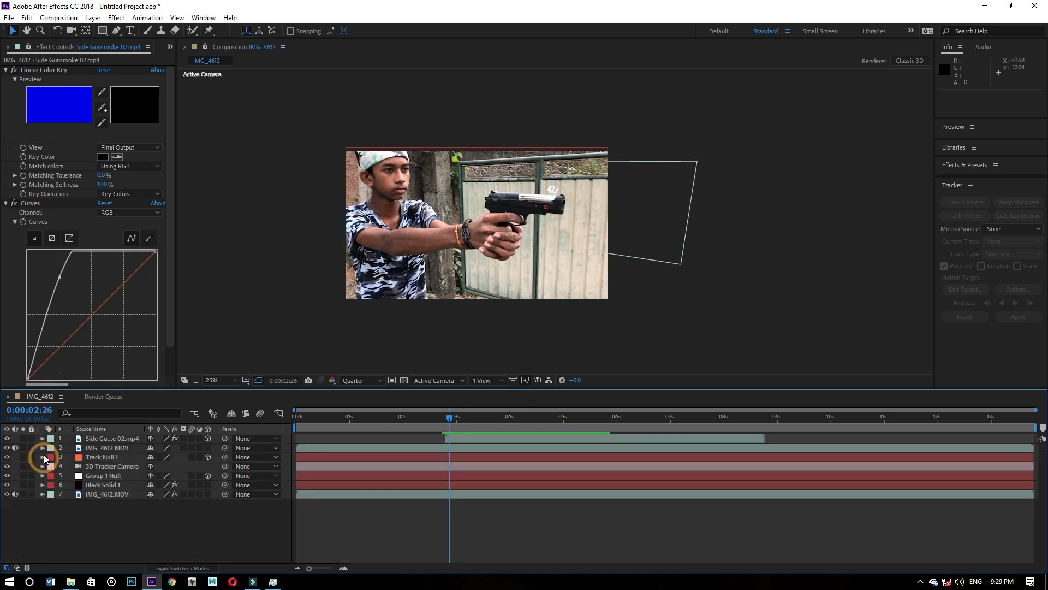
{"action": "left_click", "coordinate": [65, 584]}
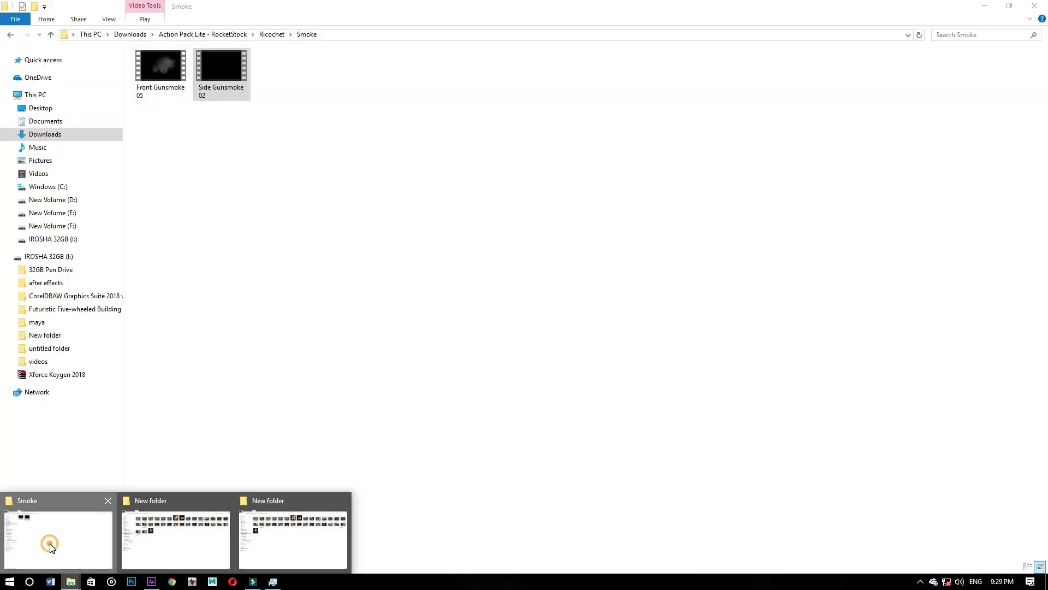
{"action": "left_click", "coordinate": [52, 543]}
{"action": "key", "text": "alt+Up"}
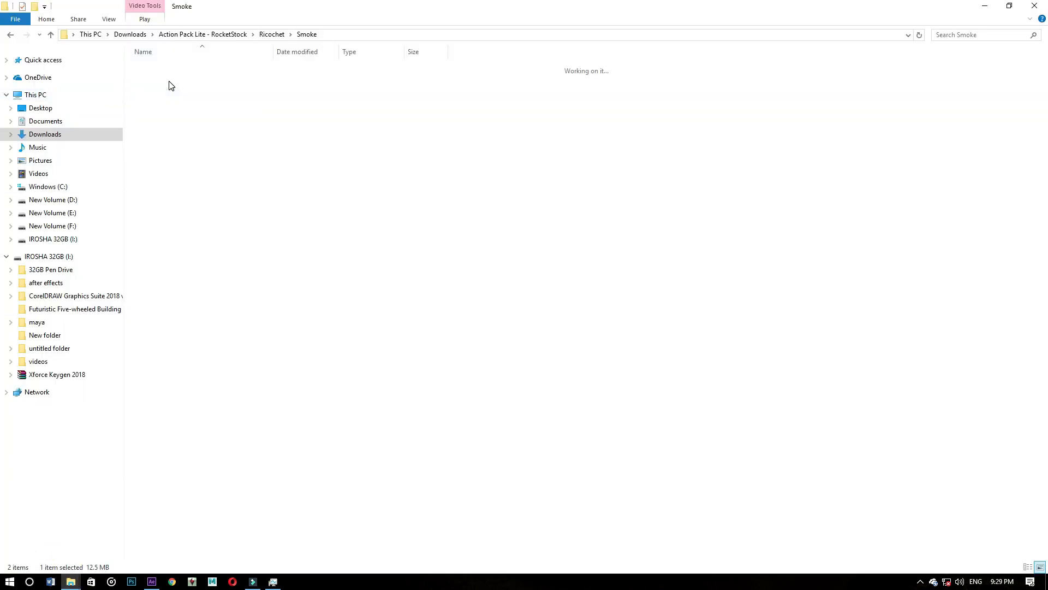
{"action": "double_click", "coordinate": [168, 69]}
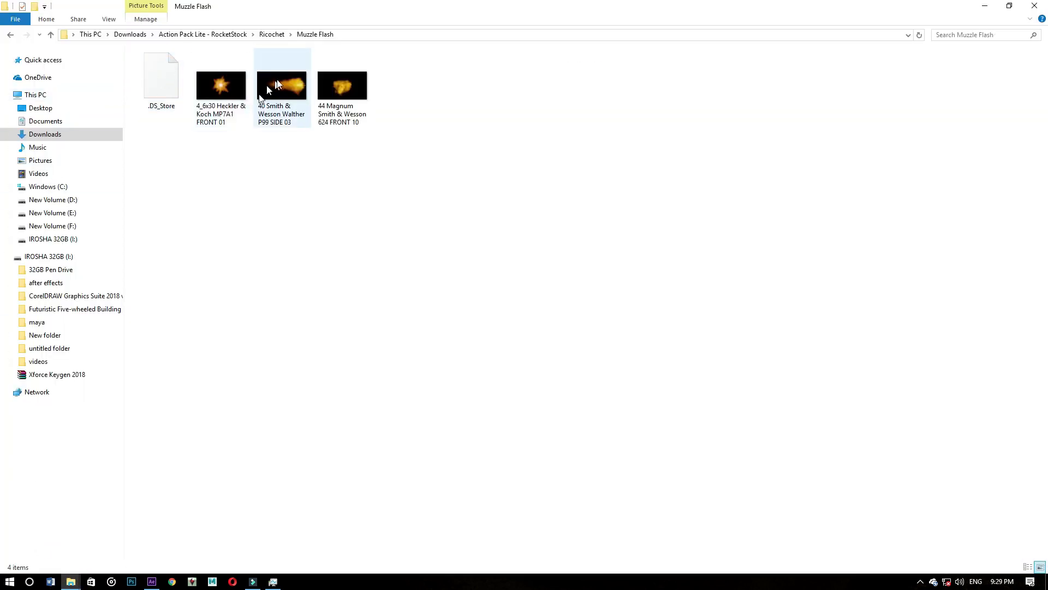
{"action": "left_click_drag", "start_coordinate": [289, 77], "coordinate": [147, 532]}
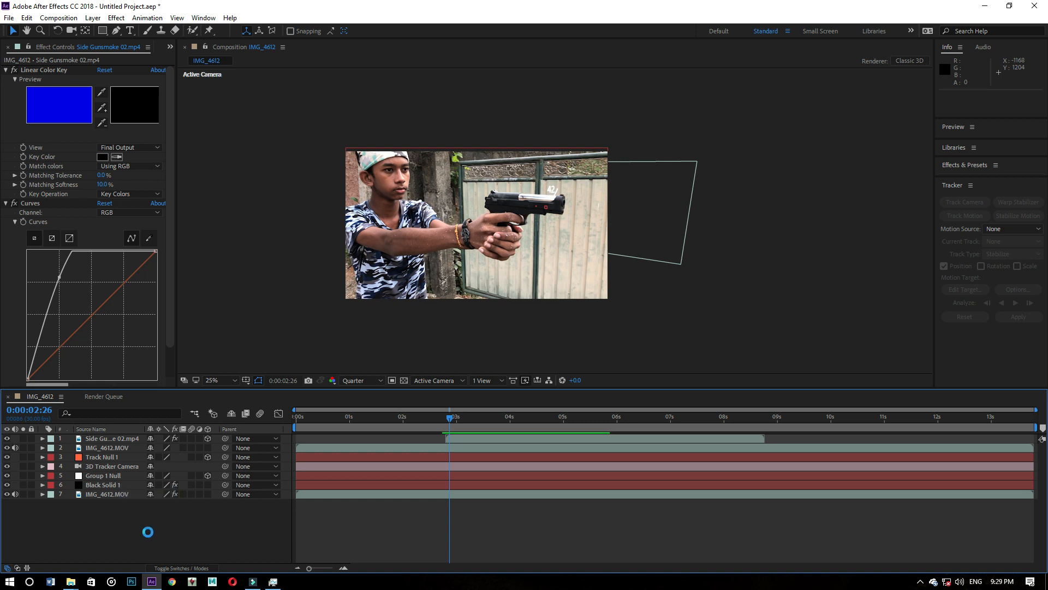
- Scale the muzzle flash image down to about 52%, 50%, roughly filling the composition frame
{"action": "scroll", "coordinate": [546, 252], "scroll_direction": "down", "scroll_amount": 1}
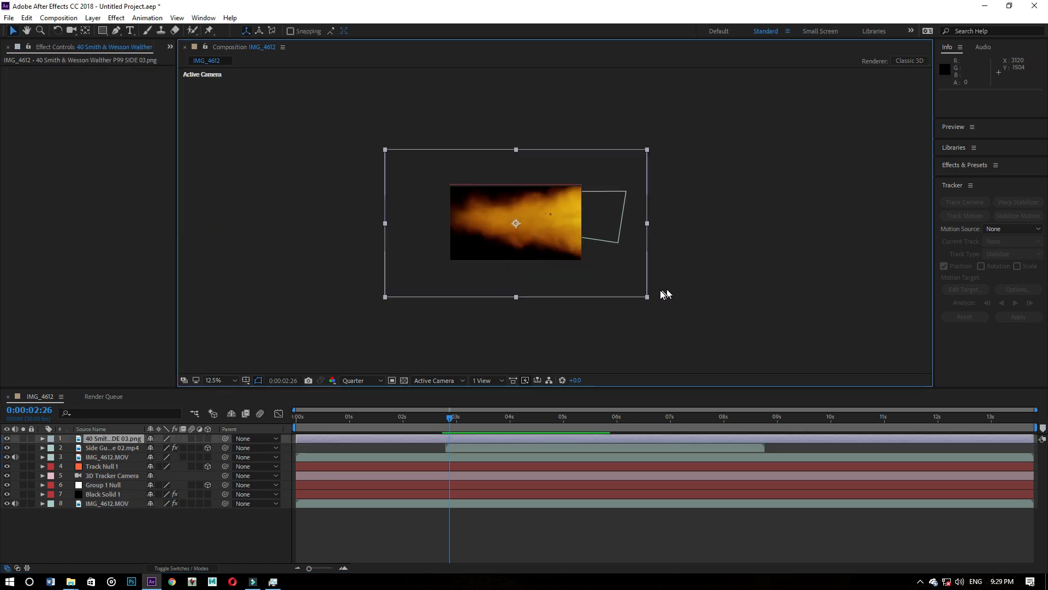
{"action": "left_click_drag", "start_coordinate": [650, 298], "coordinate": [585, 261]}
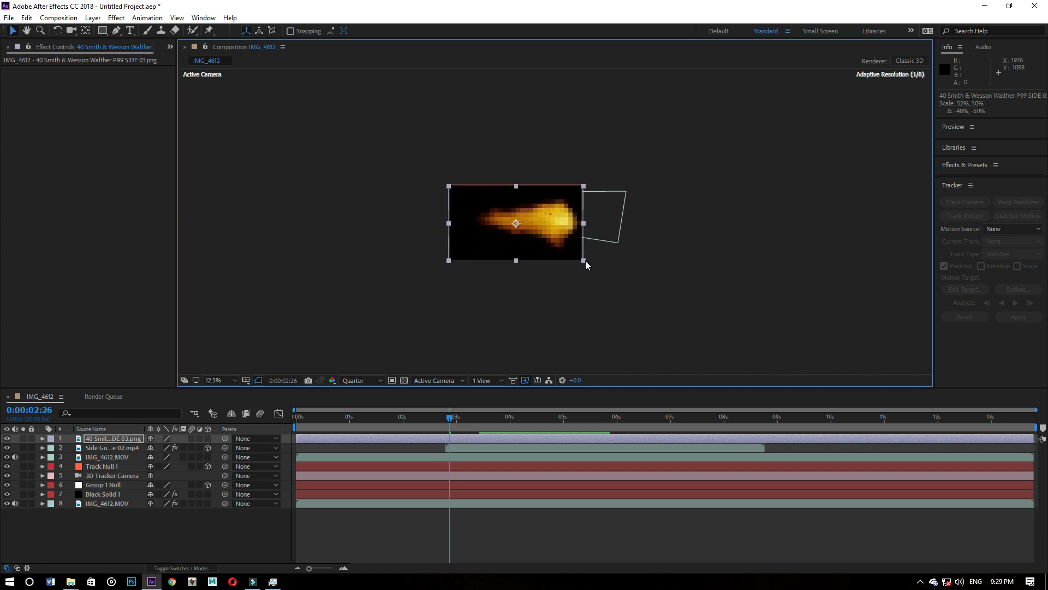
{"action": "scroll", "coordinate": [585, 261], "scroll_direction": "up", "scroll_amount": 4}
{"action": "scroll", "coordinate": [585, 261], "scroll_direction": "down", "scroll_amount": 1}
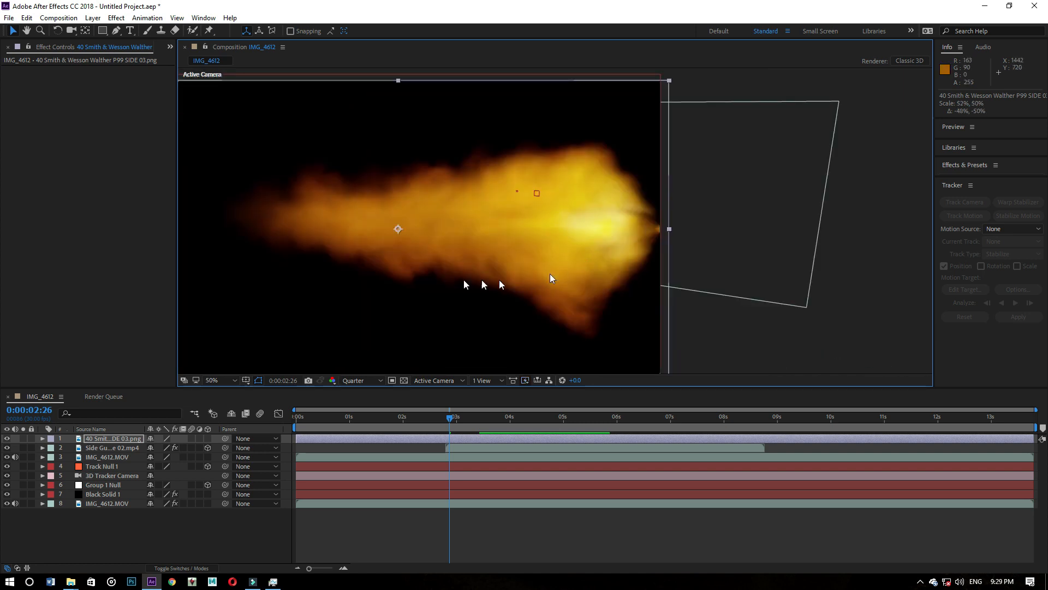
- Key out the muzzle flash's black background with Linear Color Key, using 16% matching tolerance and 30% matching softness
{"action": "right_click", "coordinate": [289, 312]}
{"action": "mouse_move", "coordinate": [328, 262]}
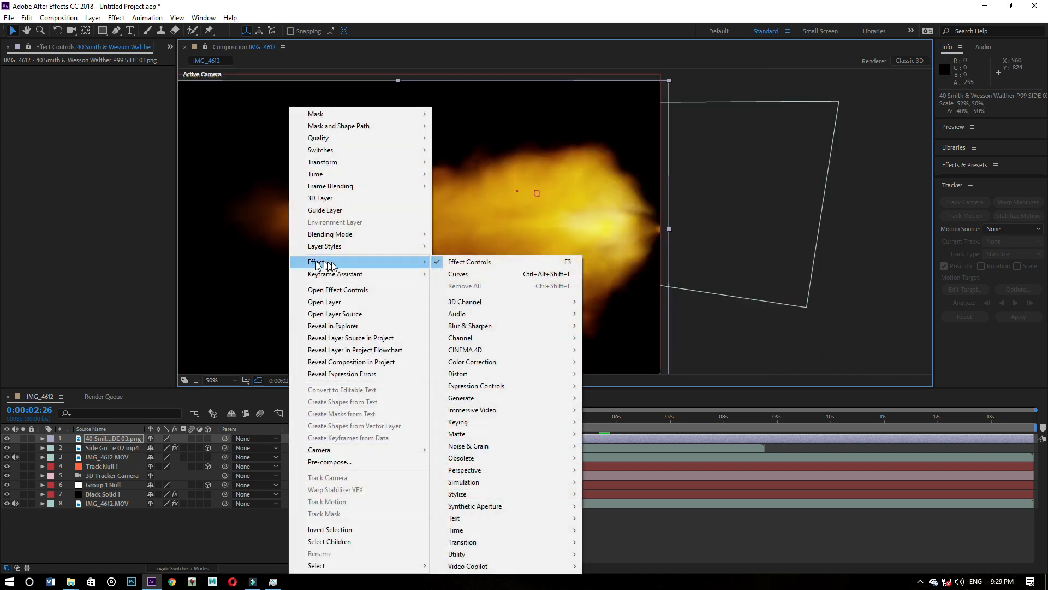
{"action": "mouse_move", "coordinate": [507, 421]}
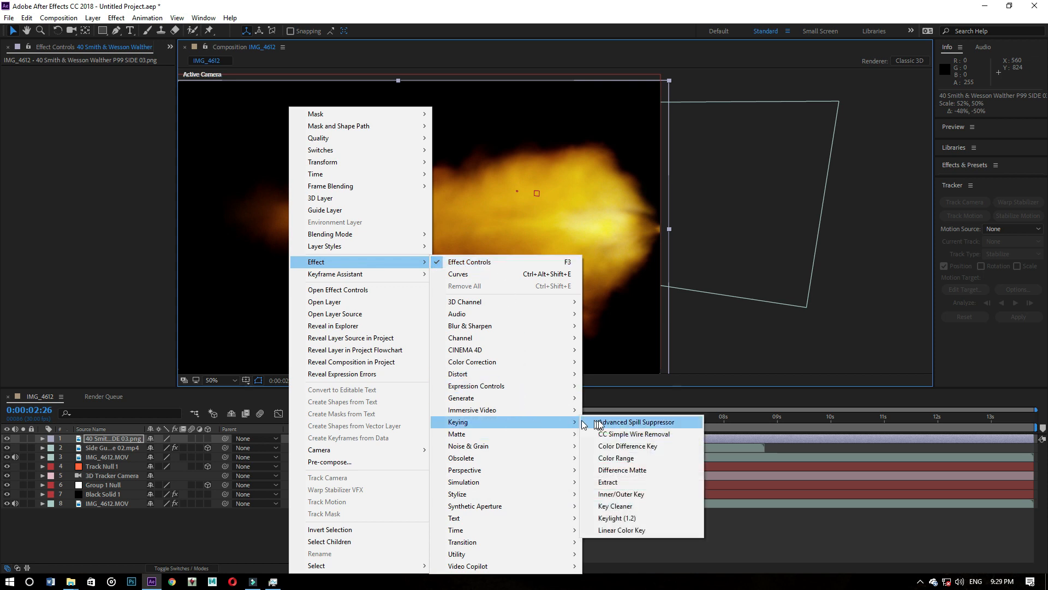
{"action": "left_click", "coordinate": [621, 528]}
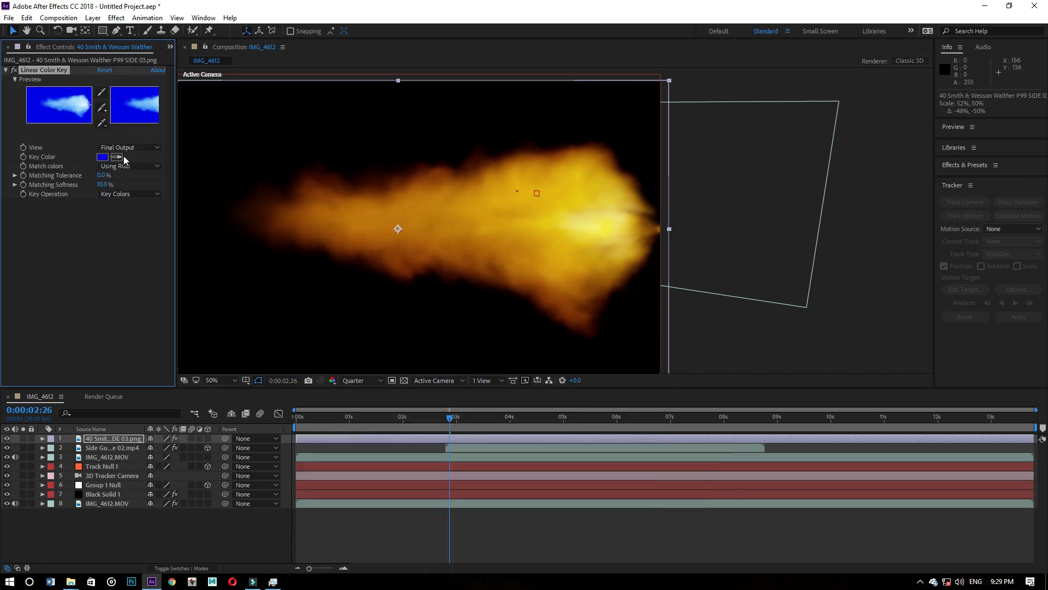
{"action": "left_click", "coordinate": [286, 121]}
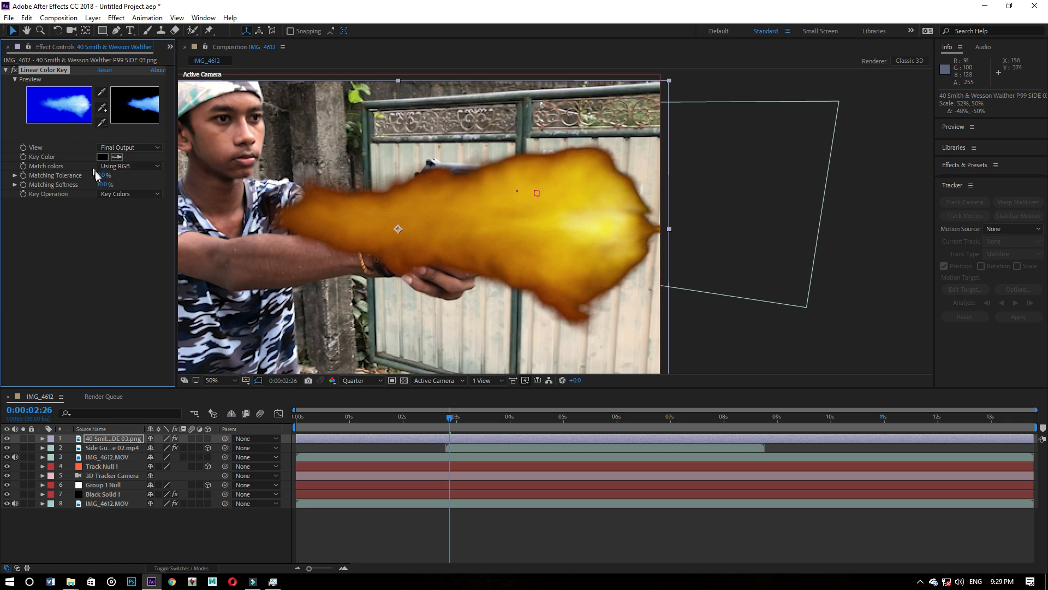
{"action": "mouse_move", "coordinate": [103, 185]}
{"action": "left_mouse_down"}
{"action": "mouse_move", "coordinate": [111, 181]}
{"action": "mouse_move", "coordinate": [101, 177]}
{"action": "left_mouse_up"}
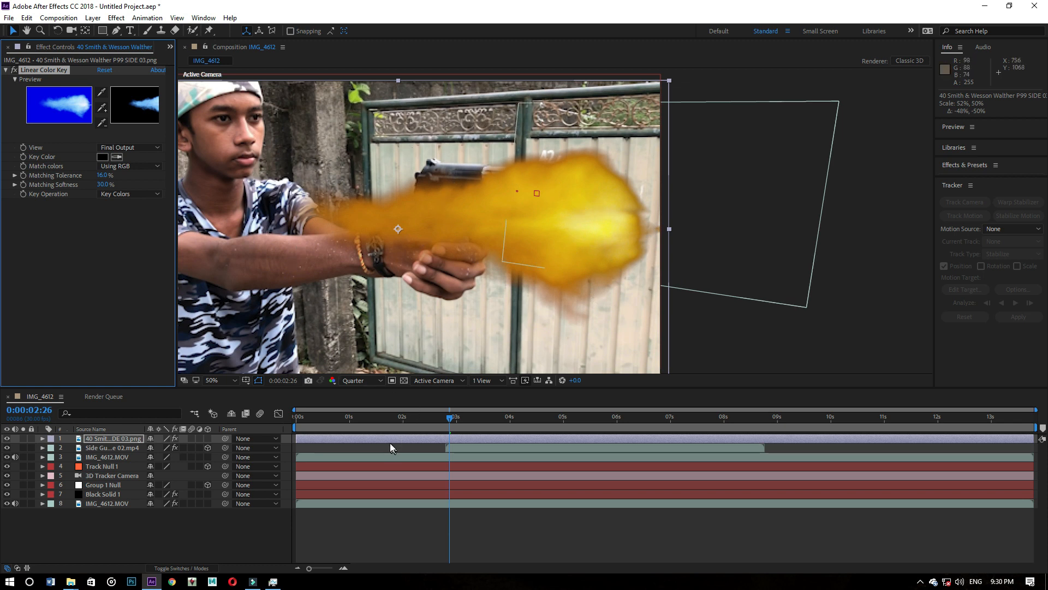
- Turn the muzzle flash image into a 3D layer and locate it around the composition frame
{"action": "left_click", "coordinate": [114, 436]}
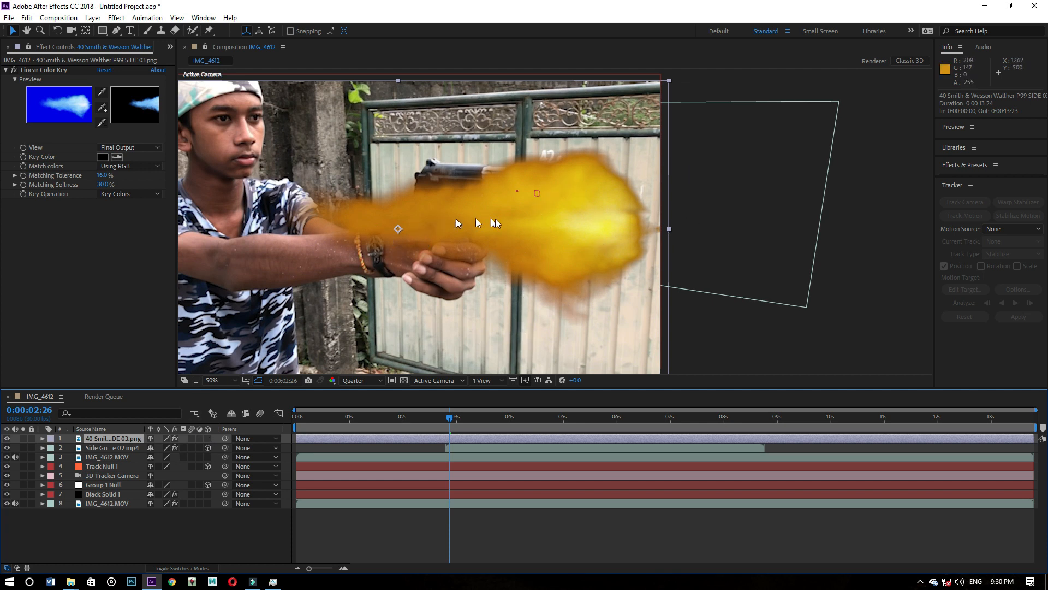
{"action": "left_click", "coordinate": [208, 439]}
{"action": "scroll", "coordinate": [426, 277], "scroll_direction": "down", "scroll_amount": 6}
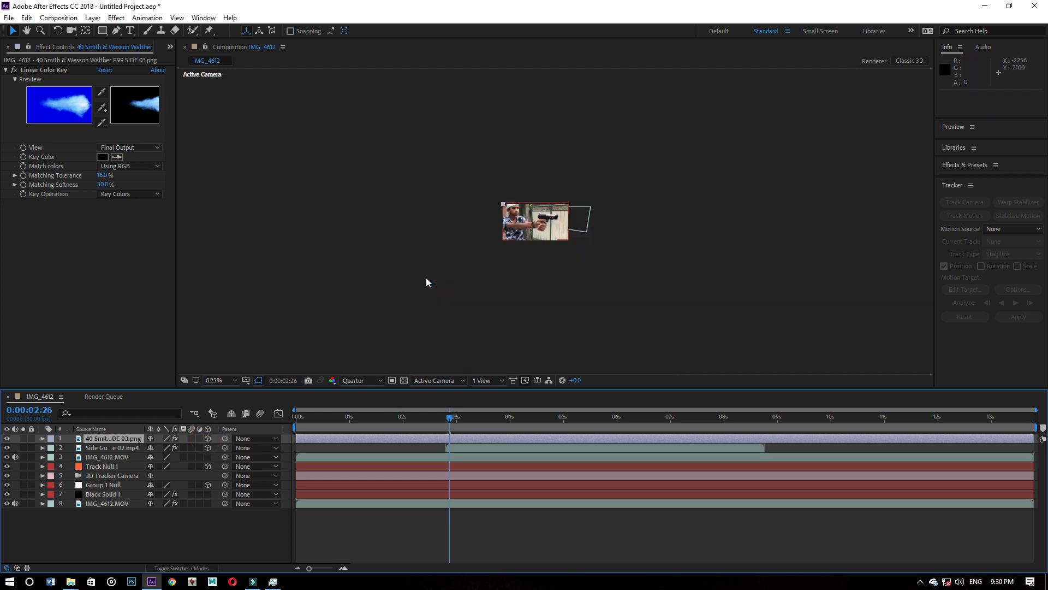
{"action": "scroll", "coordinate": [526, 281], "scroll_direction": "down", "scroll_amount": 2}
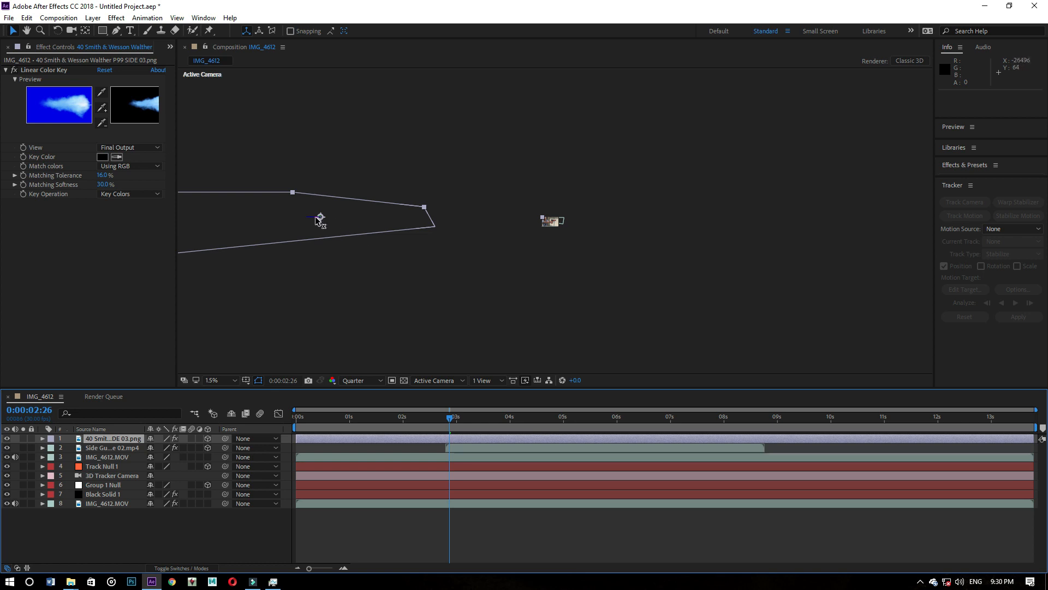
{"action": "scroll", "coordinate": [311, 289], "scroll_direction": "up", "scroll_amount": 2}
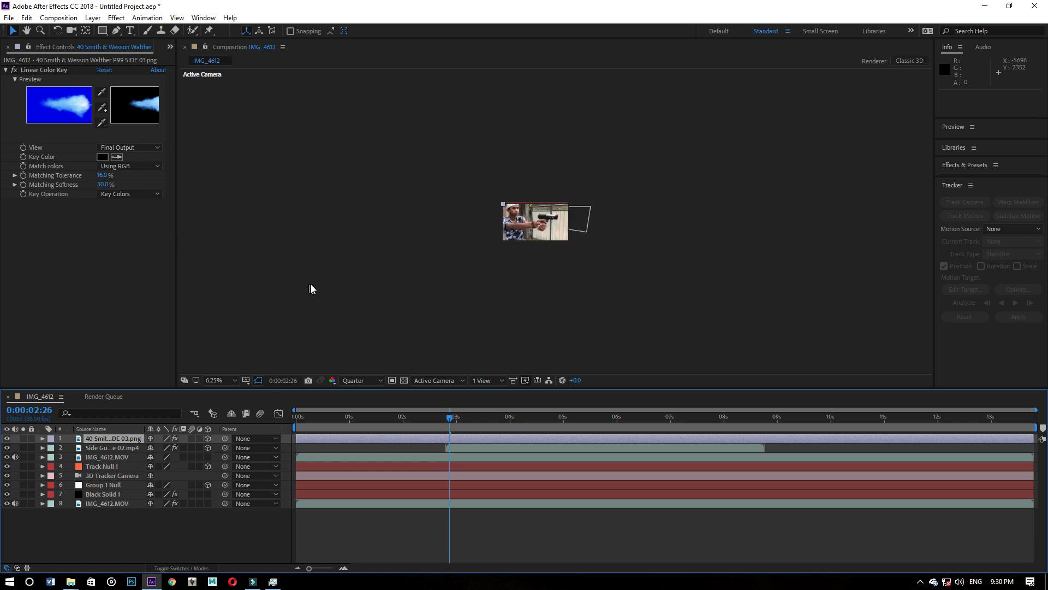
- Copy Track Null 1's Position onto the muzzle flash layer, placing it at 4273.5, 35.8, 9692.2
{"action": "left_click", "coordinate": [39, 439]}
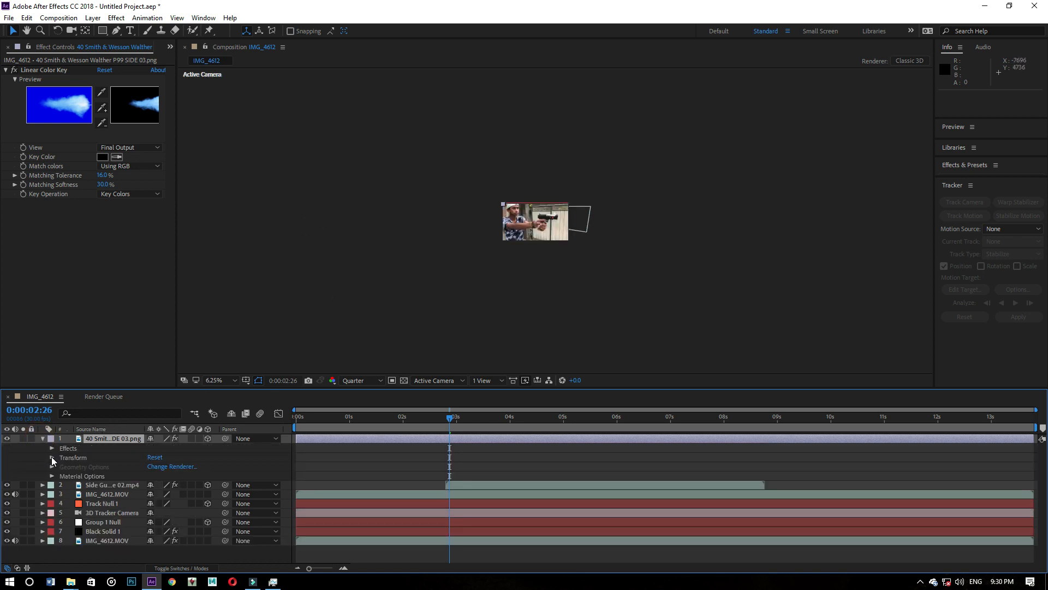
{"action": "left_click", "coordinate": [57, 452]}
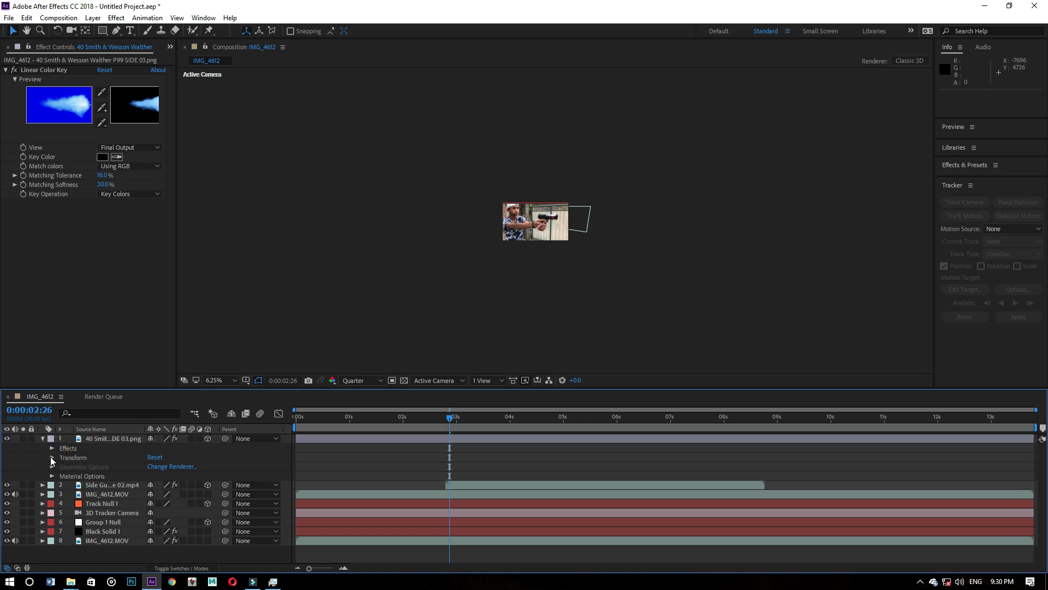
{"action": "left_click", "coordinate": [51, 457]}
{"action": "scroll", "coordinate": [87, 490], "scroll_direction": "down", "scroll_amount": 2}
{"action": "scroll", "coordinate": [76, 469], "scroll_direction": "up", "scroll_amount": 2}
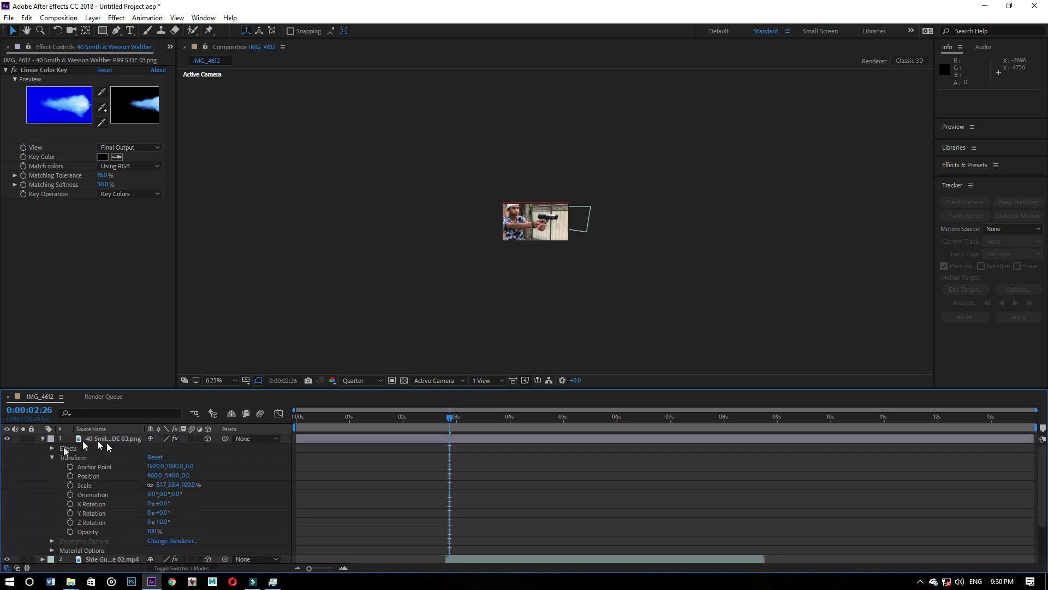
{"action": "scroll", "coordinate": [119, 462], "scroll_direction": "down", "scroll_amount": 2}
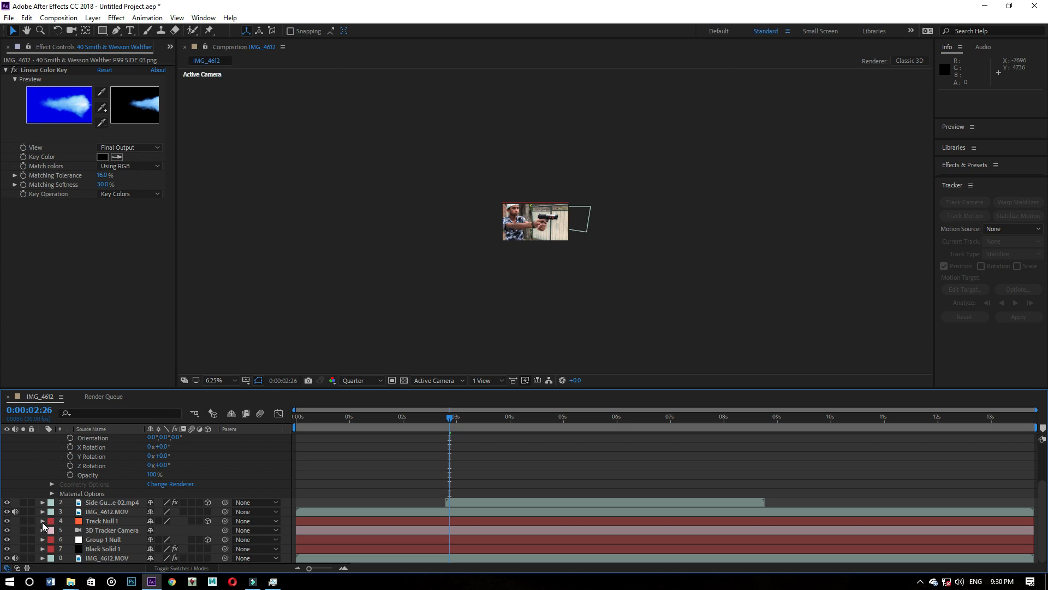
{"action": "left_click", "coordinate": [42, 521]}
{"action": "left_click", "coordinate": [96, 496]}
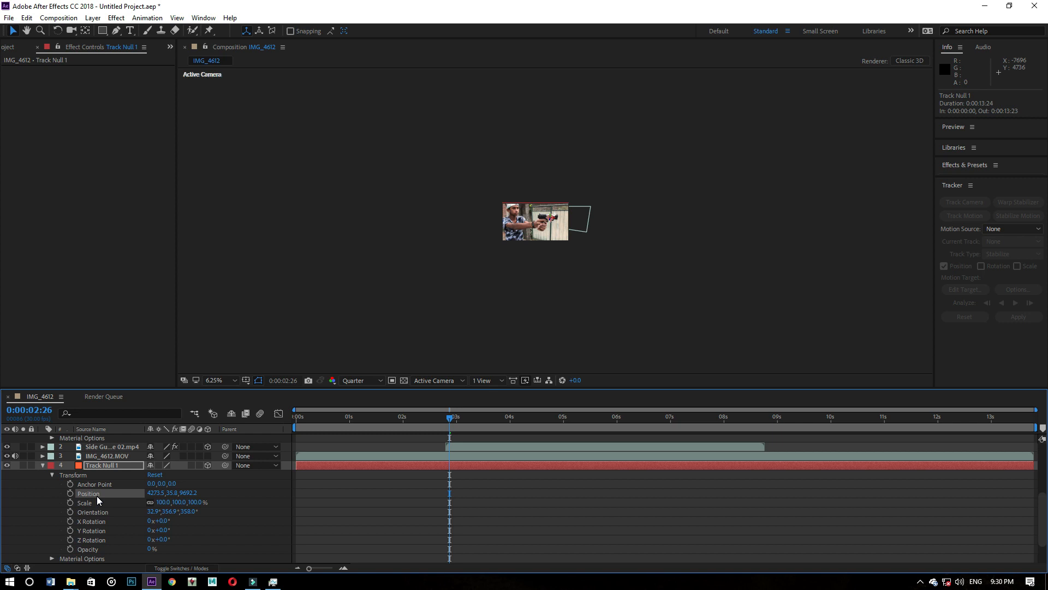
{"action": "scroll", "coordinate": [96, 496], "scroll_direction": "up", "scroll_amount": 4}
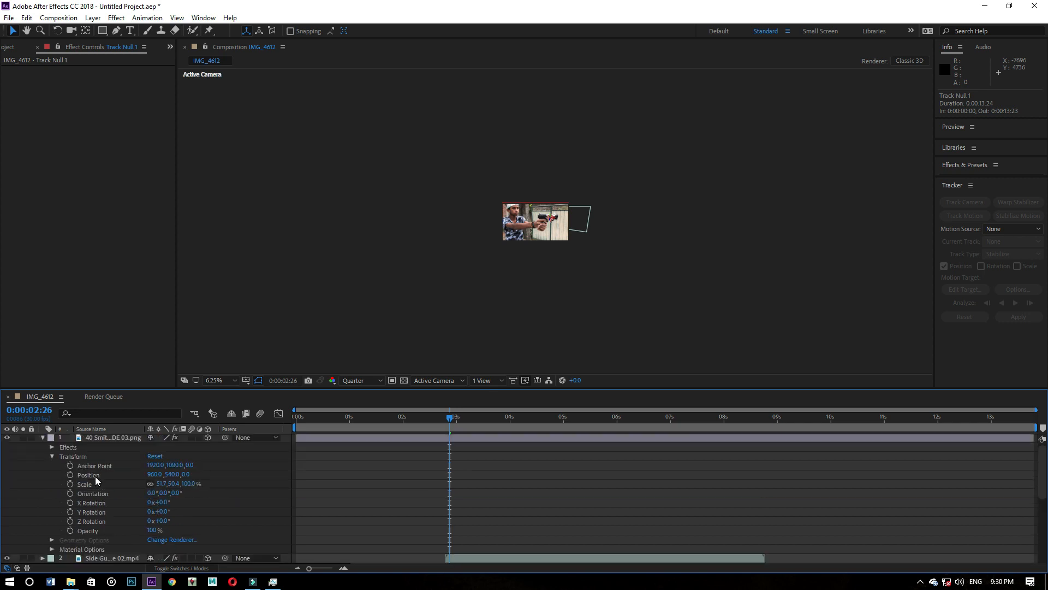
{"action": "left_click", "coordinate": [95, 477]}
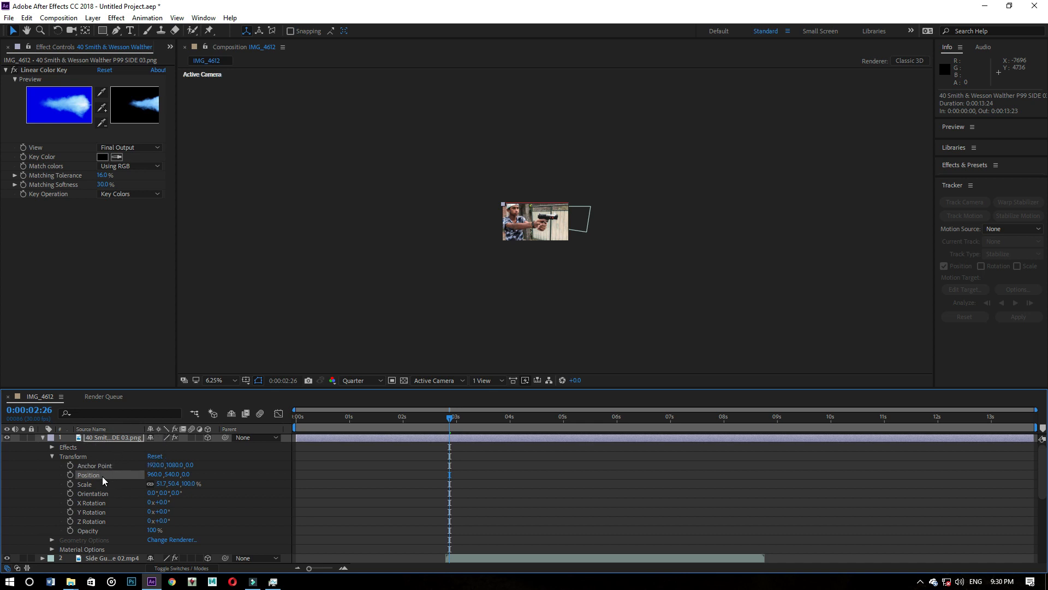
{"action": "key", "text": "ctrl+v"}
{"action": "scroll", "coordinate": [555, 222], "scroll_direction": "up", "scroll_amount": 6}
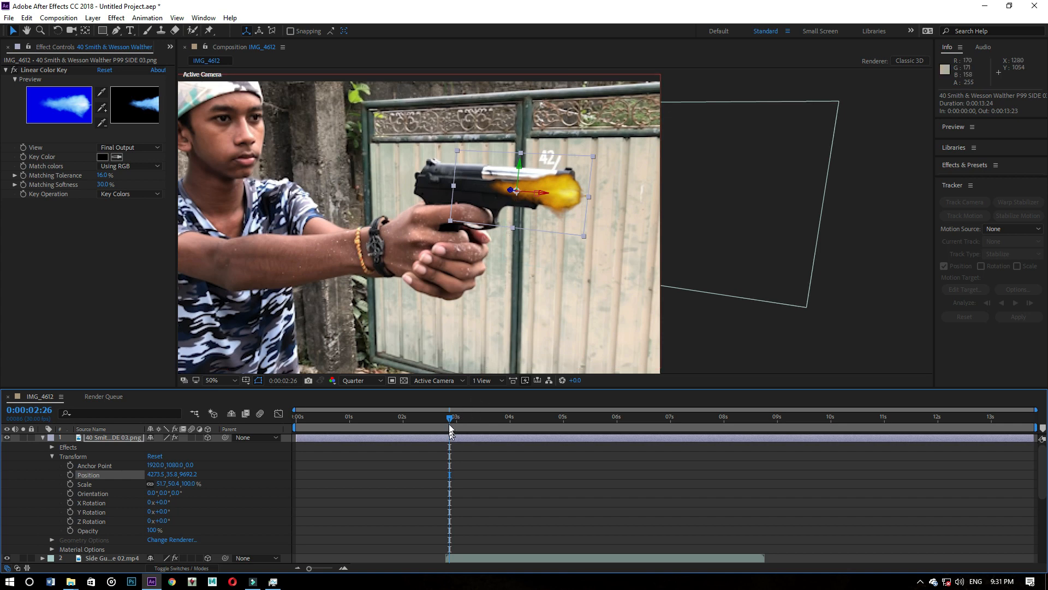
- Flip the muzzle flash horizontally to about -49% width and move it in front of the muzzle, at about 5941, -11, 9692
{"action": "left_click_drag", "start_coordinate": [450, 418], "coordinate": [488, 424]}
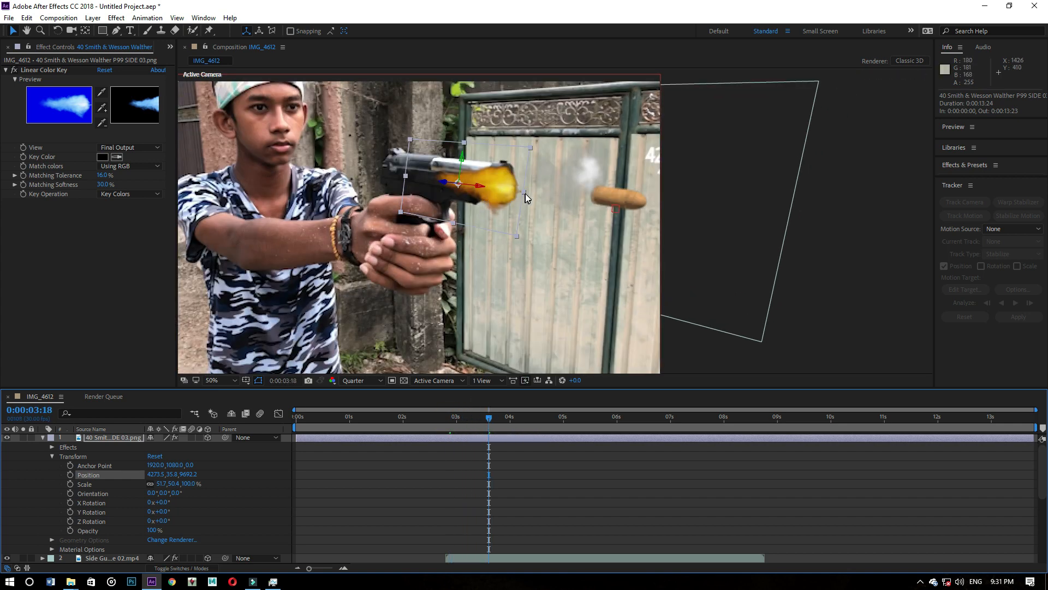
{"action": "left_click_drag", "start_coordinate": [525, 195], "coordinate": [413, 171]}
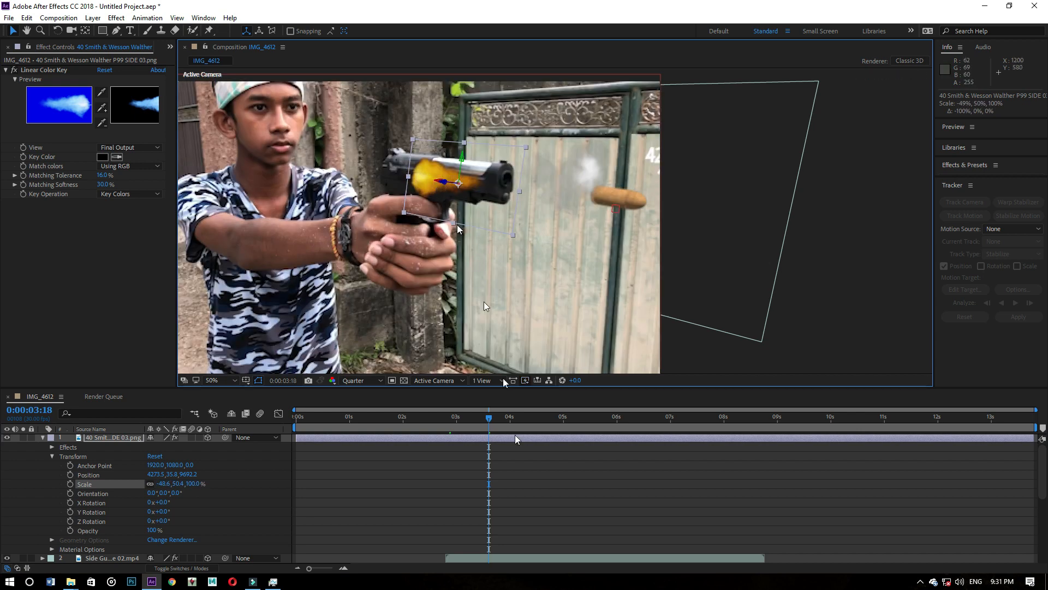
{"action": "left_click_drag", "start_coordinate": [490, 421], "coordinate": [455, 419]}
{"action": "left_click_drag", "start_coordinate": [551, 196], "coordinate": [709, 207]}
{"action": "left_click_drag", "start_coordinate": [660, 175], "coordinate": [662, 169]}
{"action": "left_click_drag", "start_coordinate": [615, 198], "coordinate": [616, 200]}
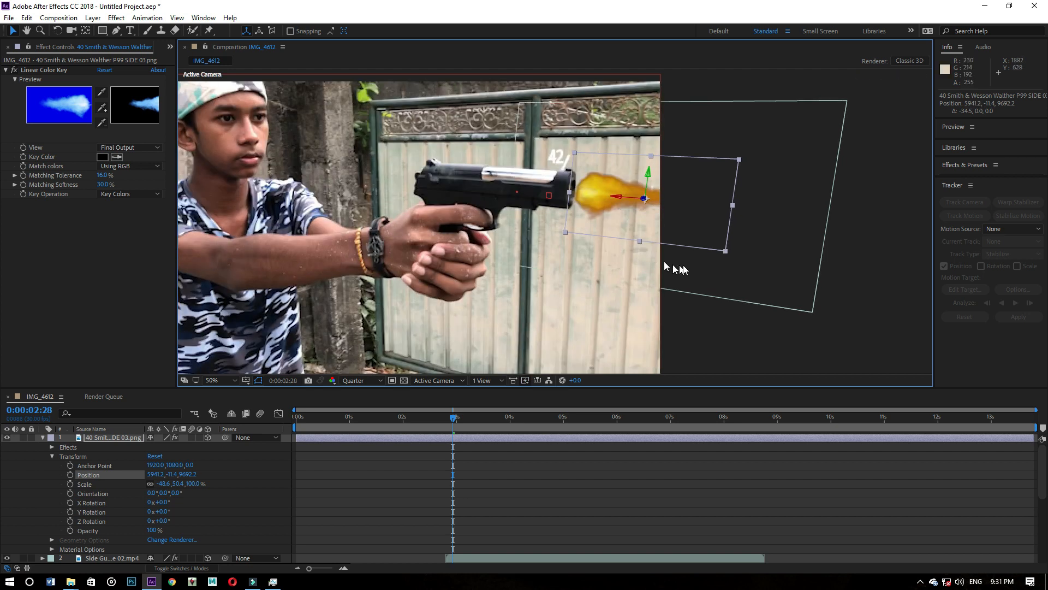
- Enlarge the muzzle flash to about -56%, 62%, realign it at about 6041, -43, 9692, and check the neighbouring frames, ending at 0:00:02:27
{"action": "left_click_drag", "start_coordinate": [725, 252], "coordinate": [742, 265]}
{"action": "mouse_move", "coordinate": [616, 196]}
{"action": "left_mouse_down"}
{"action": "mouse_move", "coordinate": [633, 199]}
{"action": "mouse_move", "coordinate": [656, 172]}
{"action": "mouse_move", "coordinate": [630, 196]}
{"action": "left_mouse_up"}
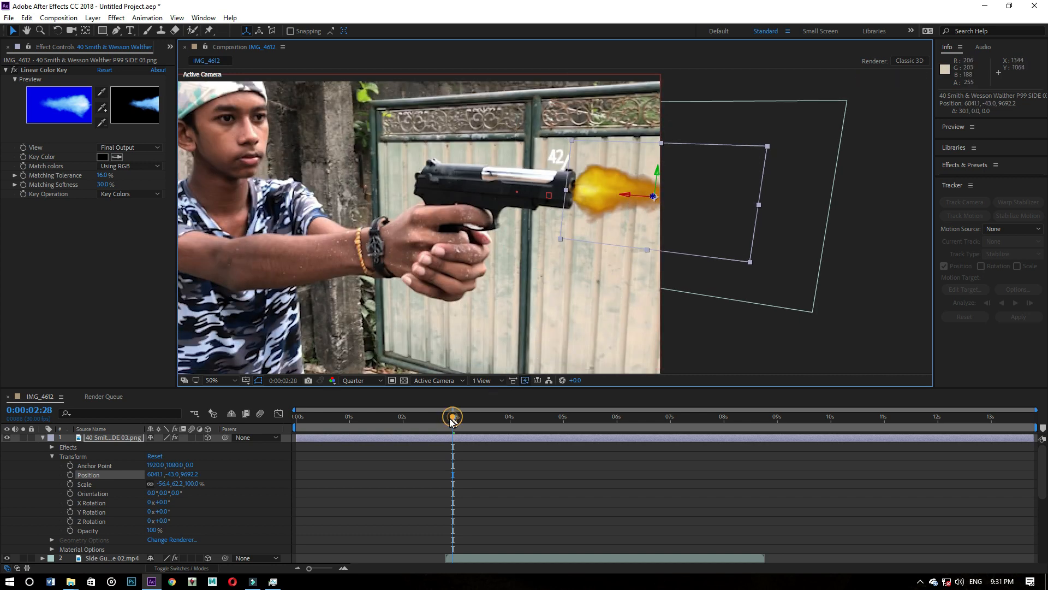
{"action": "mouse_move", "coordinate": [451, 417]}
{"action": "left_mouse_down"}
{"action": "mouse_move", "coordinate": [425, 424]}
{"action": "mouse_move", "coordinate": [458, 424]}
{"action": "left_mouse_up"}
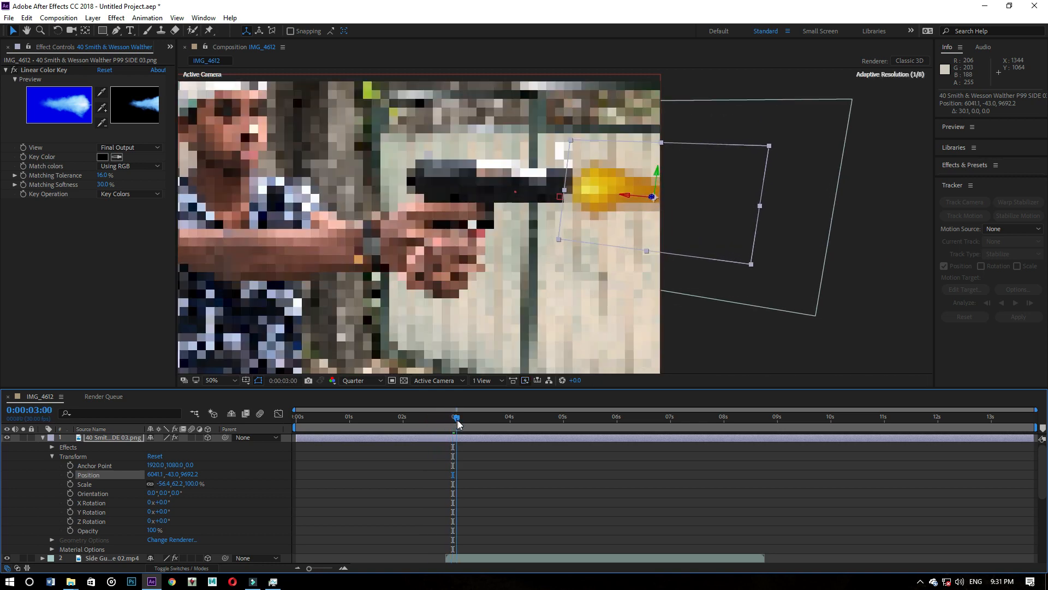
{"action": "key", "text": "."}
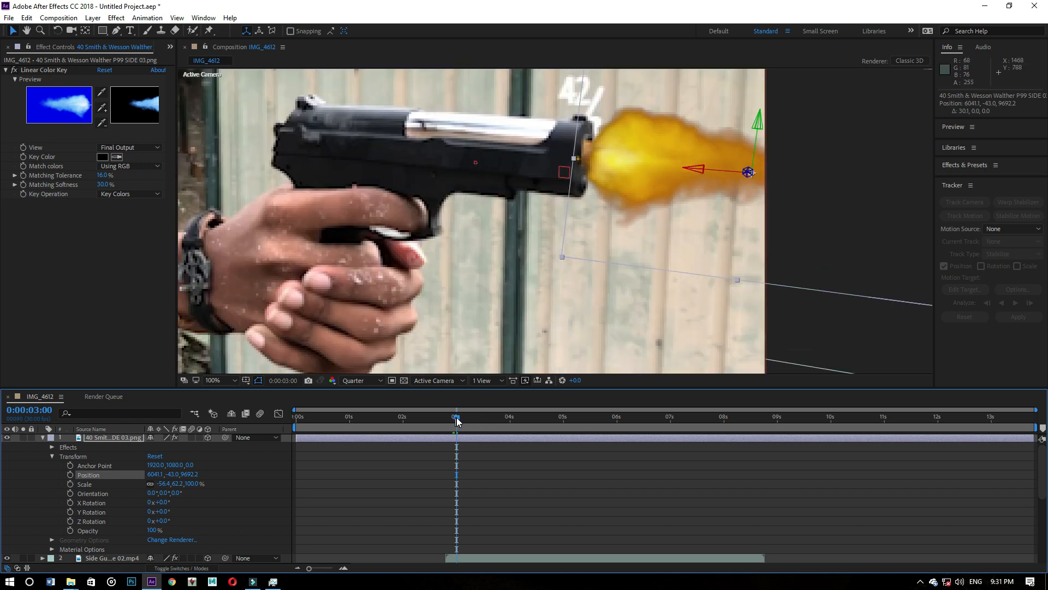
{"action": "left_click_drag", "start_coordinate": [457, 420], "coordinate": [452, 420]}
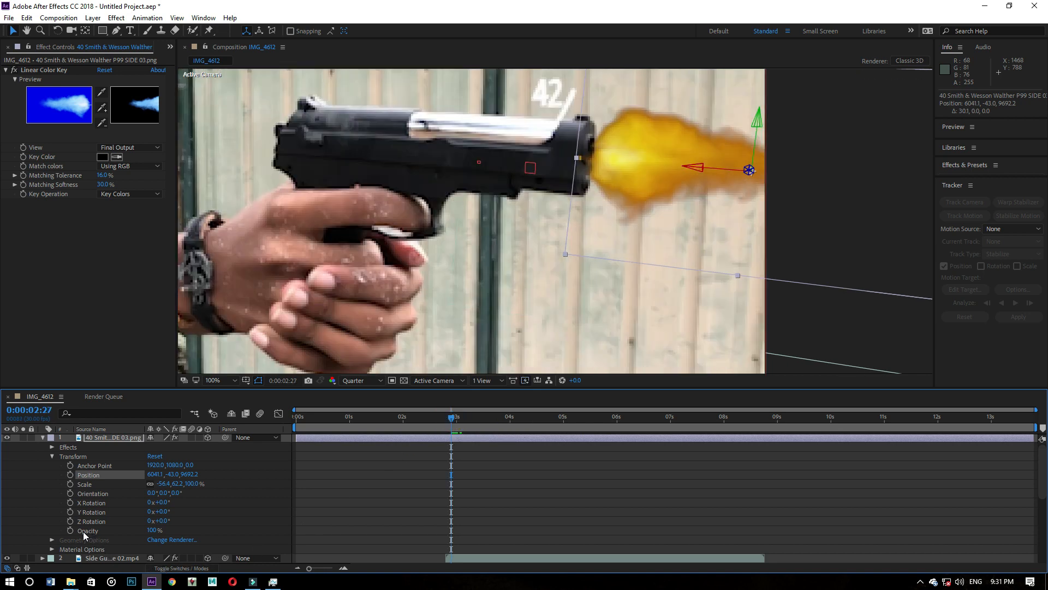
{"action": "left_click", "coordinate": [108, 531]}
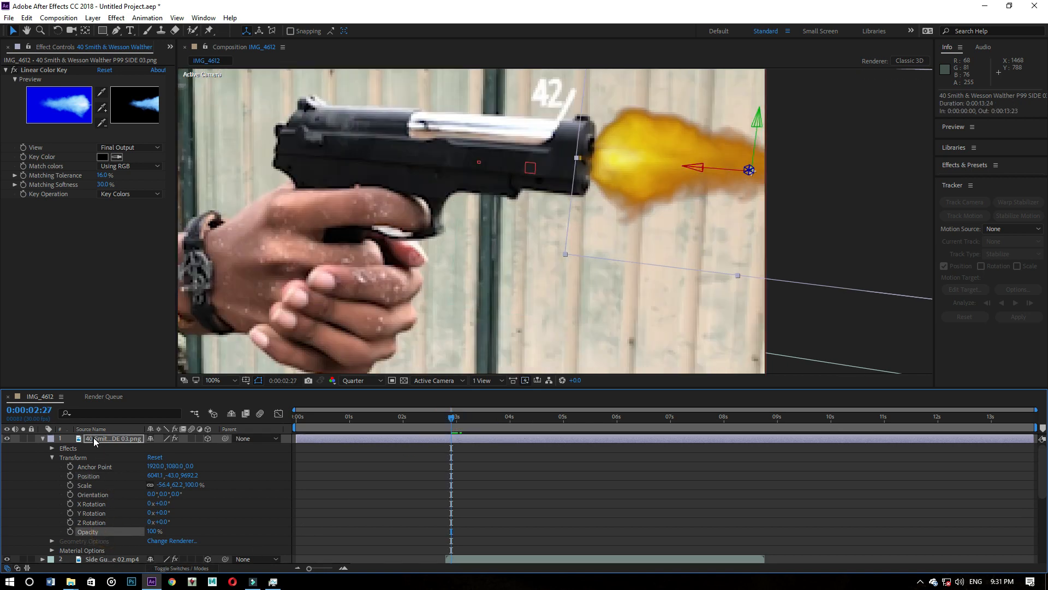
{"action": "left_click", "coordinate": [94, 438]}
{"action": "left_click", "coordinate": [96, 532]}
{"action": "left_click", "coordinate": [155, 531]}
{"action": "type", "text": "1"}
{"action": "key", "text": "Return"}
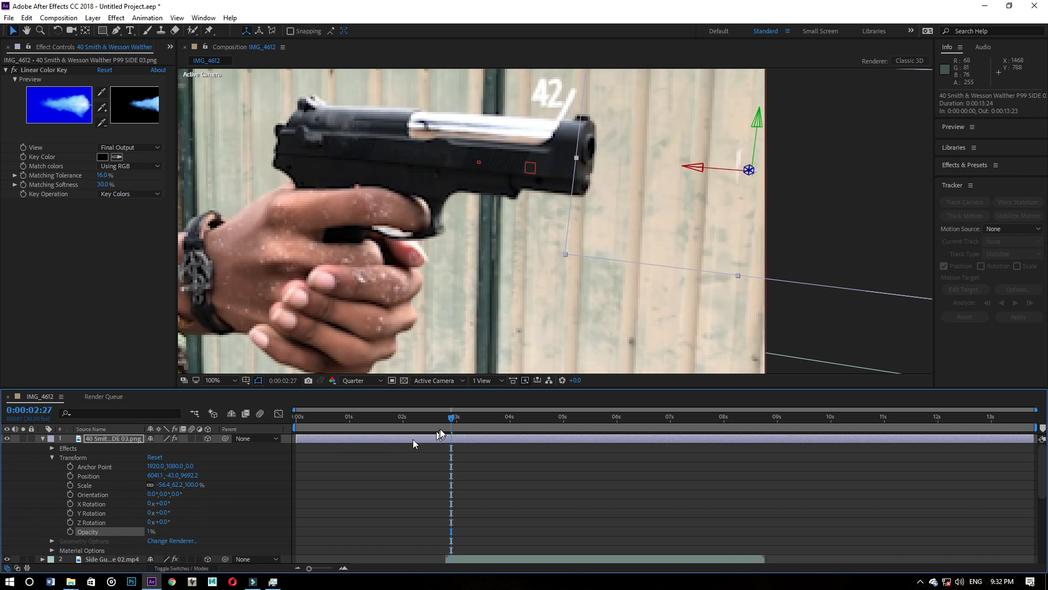
{"action": "left_click_drag", "start_coordinate": [452, 422], "coordinate": [453, 420]}
{"action": "left_click_drag", "start_coordinate": [151, 532], "coordinate": [270, 532]}
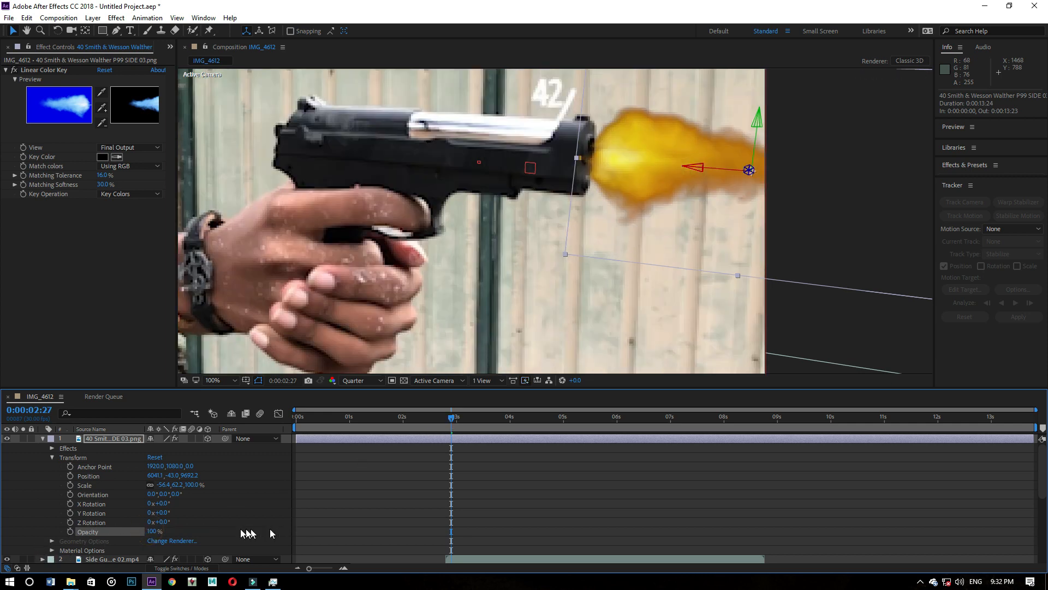
- Keyframe the muzzle flash's Opacity at 1% at 0:00:02:27 and add another 1% keyframe at 0:00:02:28
{"action": "left_click", "coordinate": [68, 530]}
{"action": "left_click_drag", "start_coordinate": [155, 533], "coordinate": [101, 532]}
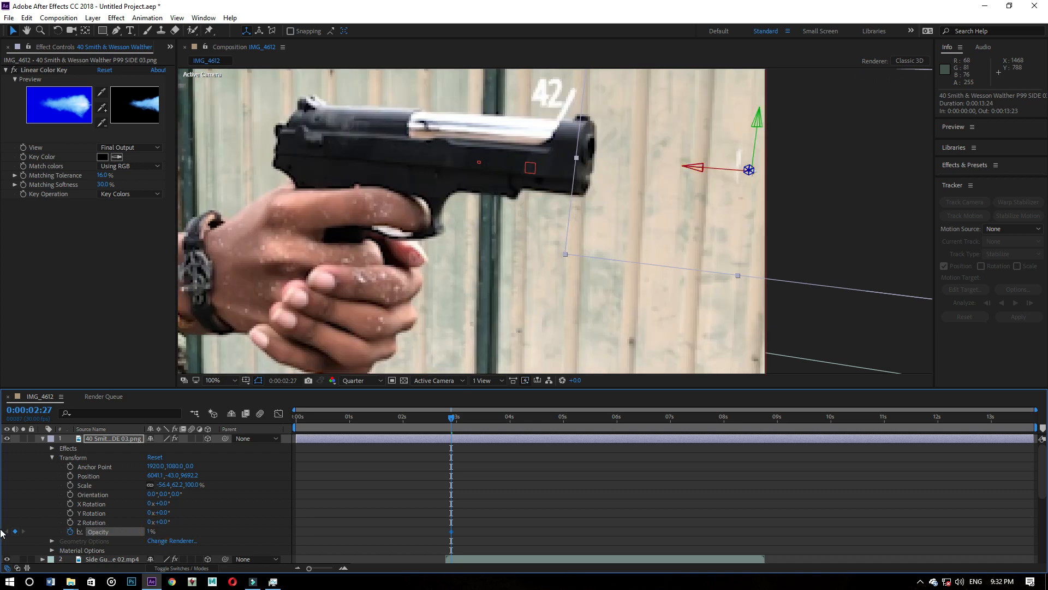
{"action": "left_click_drag", "start_coordinate": [450, 417], "coordinate": [454, 417]}
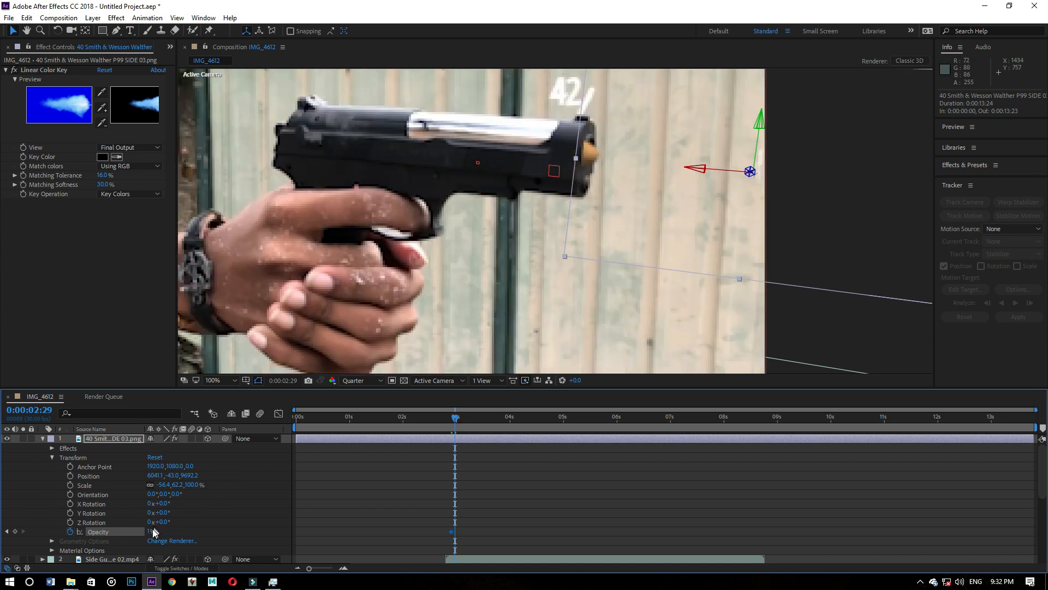
{"action": "right_click", "coordinate": [130, 530]}
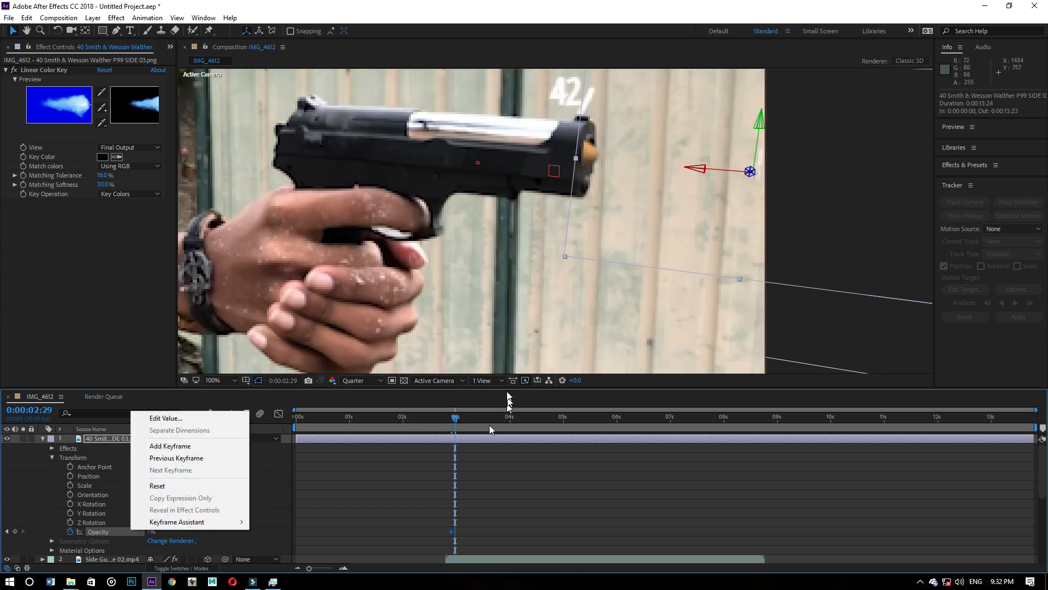
{"action": "left_click", "coordinate": [457, 415]}
{"action": "left_click_drag", "start_coordinate": [457, 415], "coordinate": [456, 417]}
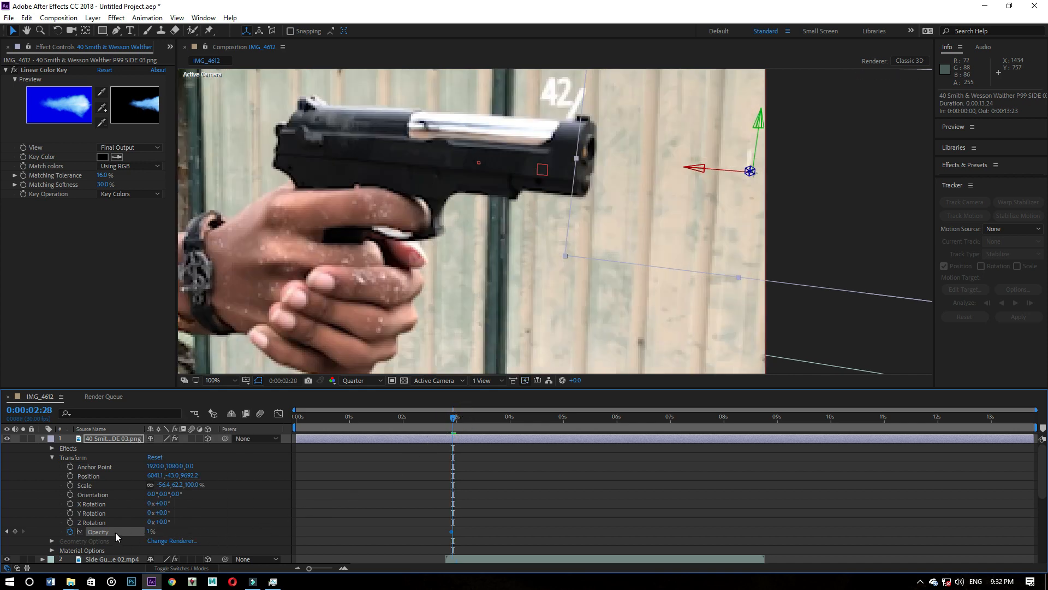
{"action": "right_click", "coordinate": [116, 532]}
{"action": "left_click", "coordinate": [148, 449]}
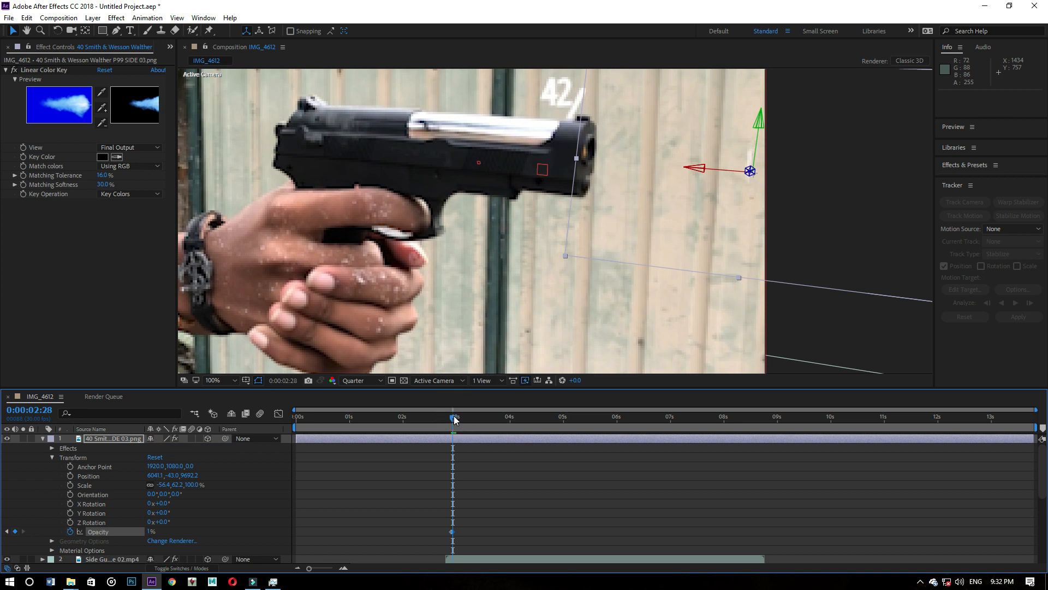
- Set the muzzle flash's Opacity to 100% at 0:00:03:00
{"action": "left_click_drag", "start_coordinate": [454, 419], "coordinate": [457, 418]}
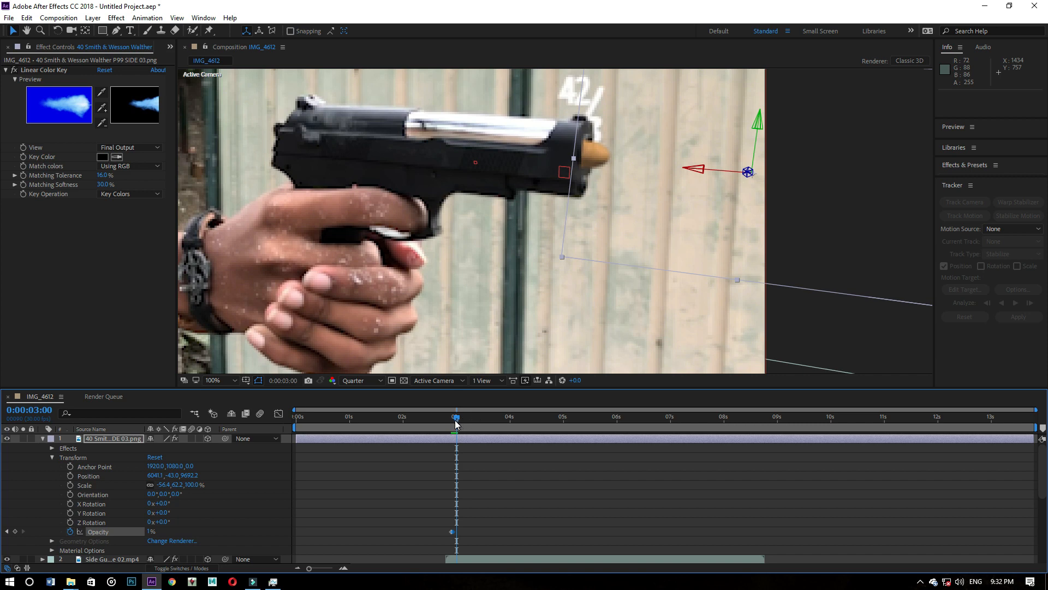
{"action": "left_click", "coordinate": [151, 528]}
{"action": "type", "text": "100"}
{"action": "key", "text": "Return"}
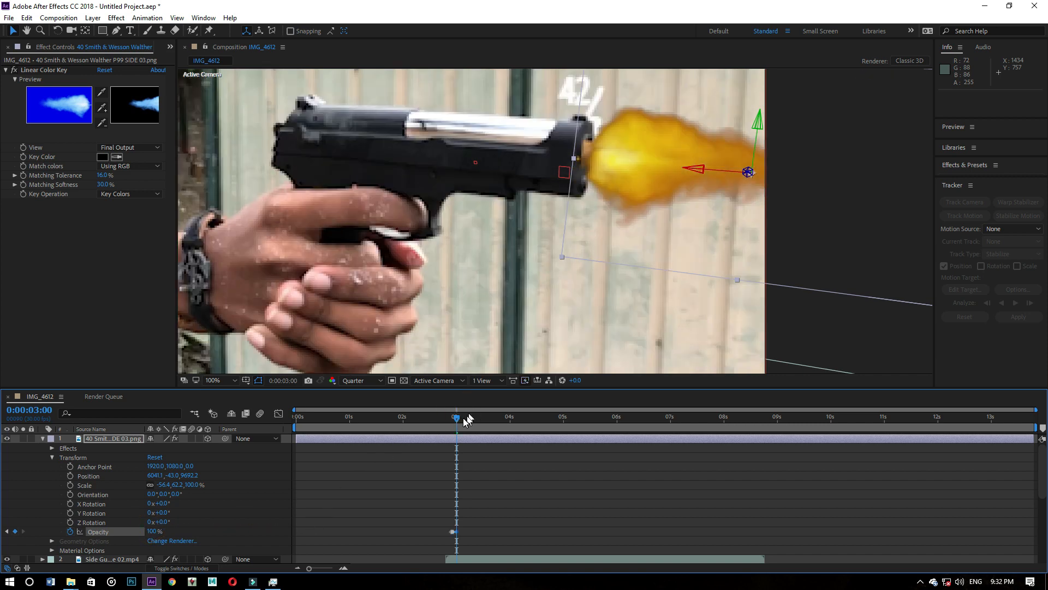
- Set the muzzle flash's Opacity to 0% at 0:00:03:02
{"action": "left_click_drag", "start_coordinate": [458, 420], "coordinate": [461, 419]}
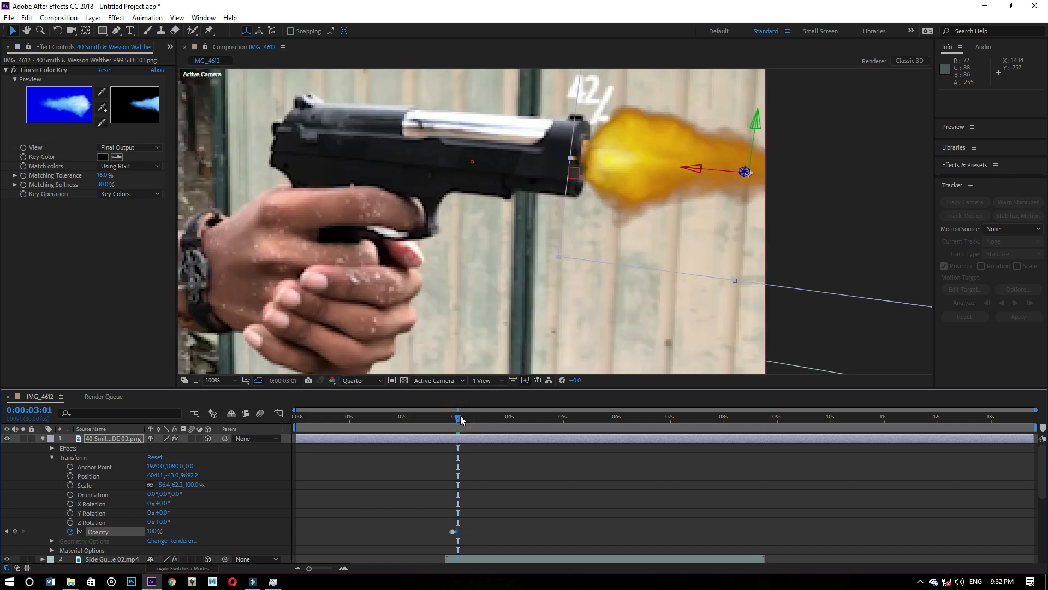
{"action": "left_click", "coordinate": [459, 418]}
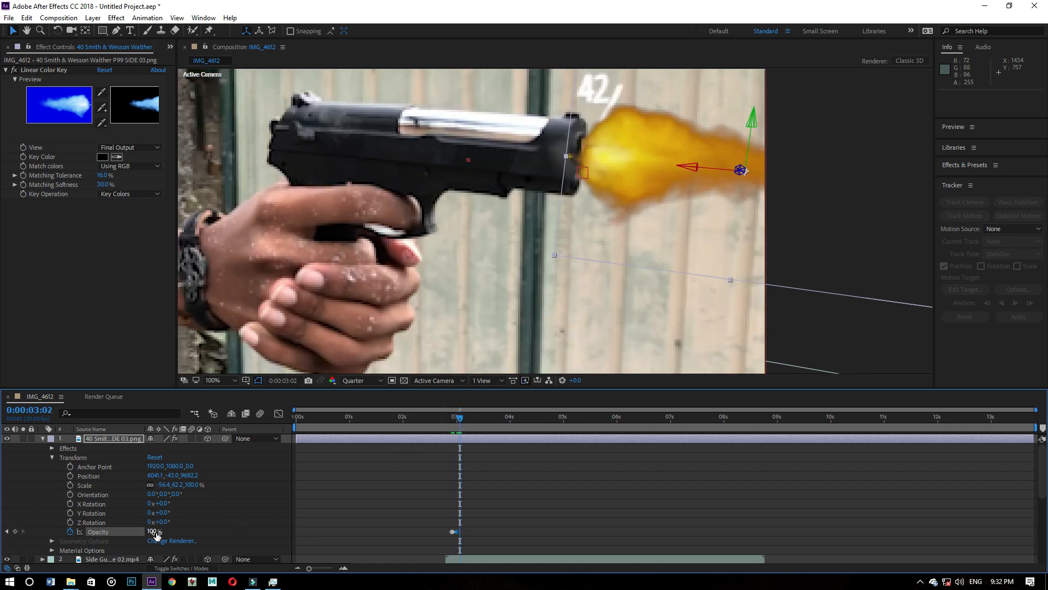
{"action": "key", "text": "w"}
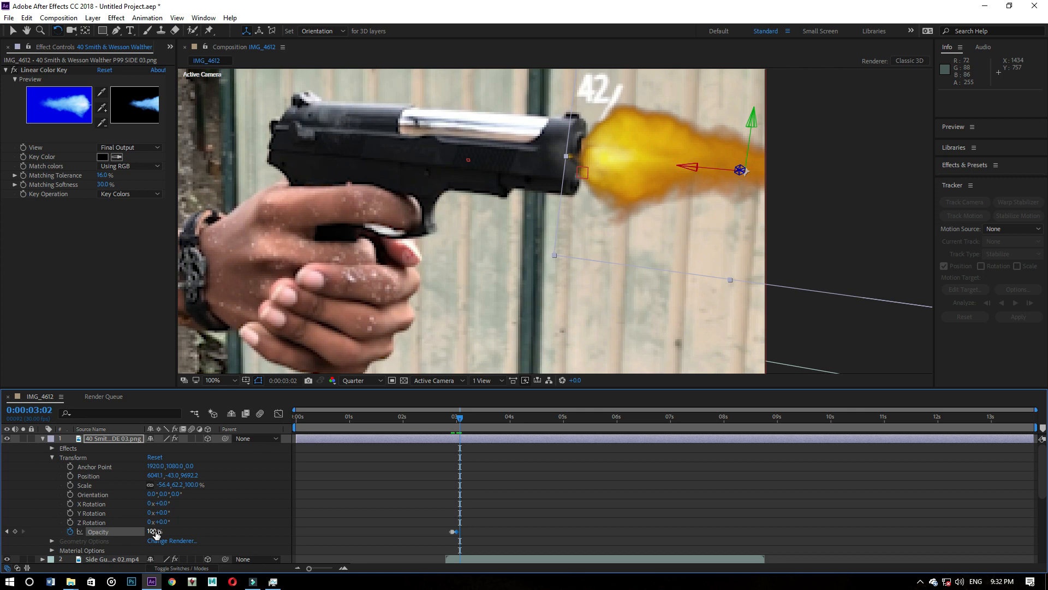
{"action": "left_click_drag", "start_coordinate": [150, 532], "coordinate": [98, 531]}
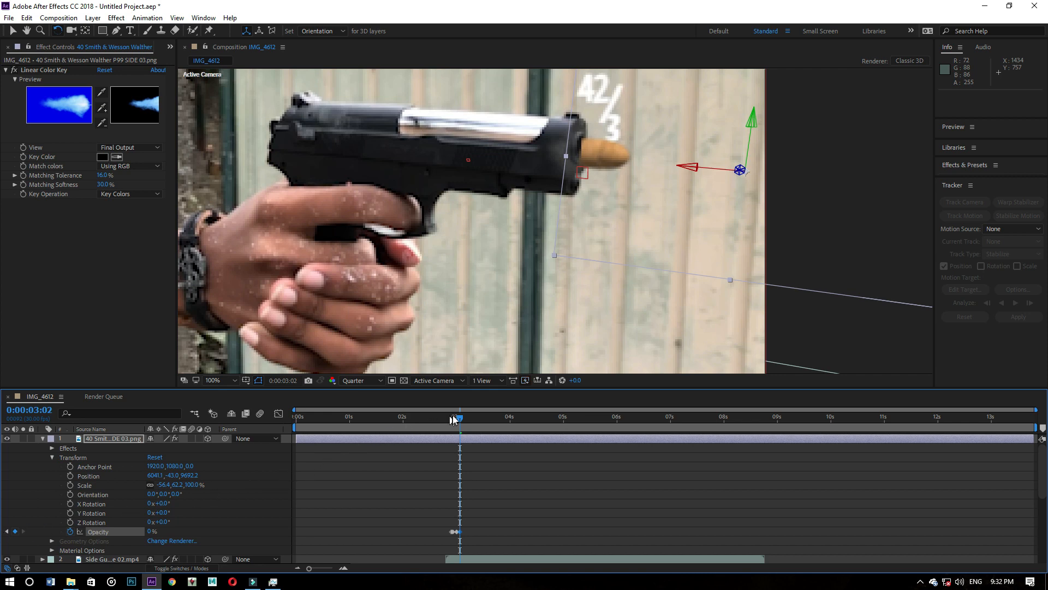
- Preview the muzzle flash animation from 0:00:02:24 with the full frame in view
{"action": "left_click_drag", "start_coordinate": [453, 420], "coordinate": [445, 420]}
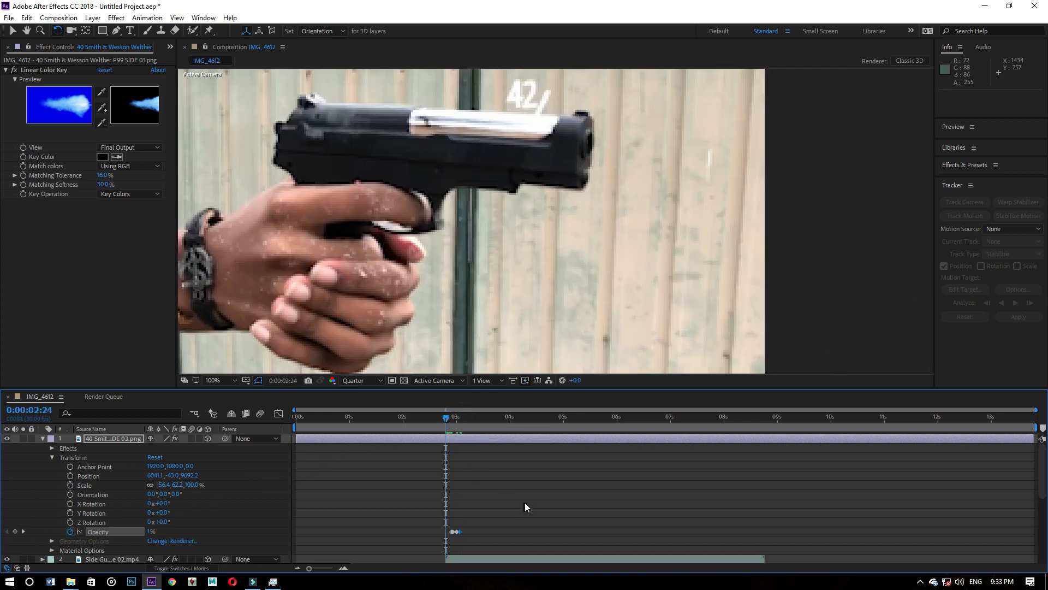
{"action": "key", "text": "space"}
{"action": "scroll", "coordinate": [557, 311], "scroll_direction": "down", "scroll_amount": 4}
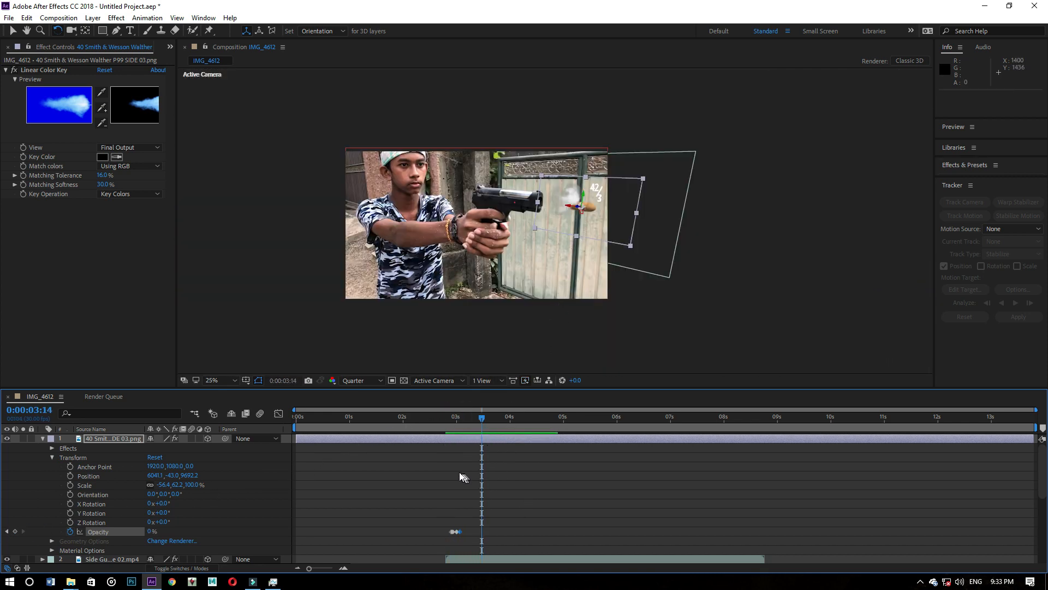
- Preview the muzzle flash shot from 0:00:02:18 and examine the pistol up close at 0:00:02:26
{"action": "left_click_drag", "start_coordinate": [433, 420], "coordinate": [435, 419]}
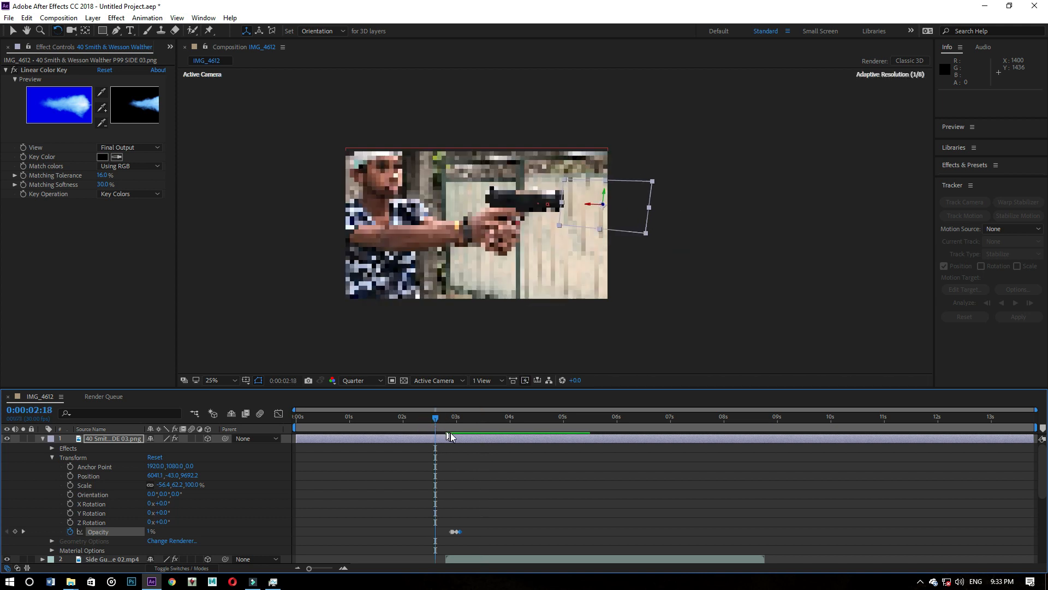
{"action": "key", "text": "space"}
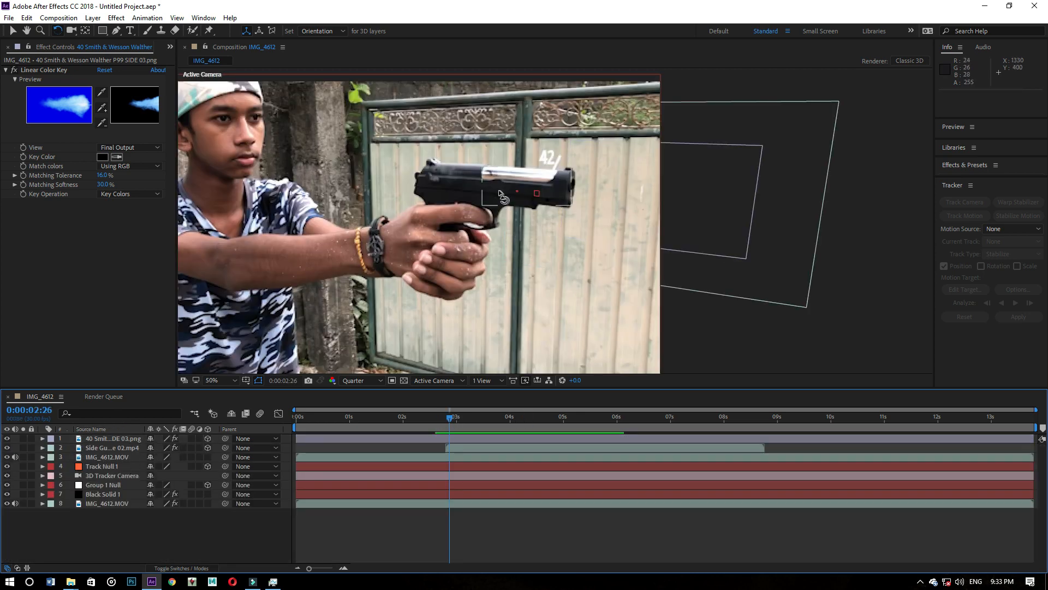
{"action": "scroll", "coordinate": [501, 197], "scroll_direction": "up", "scroll_amount": 4}
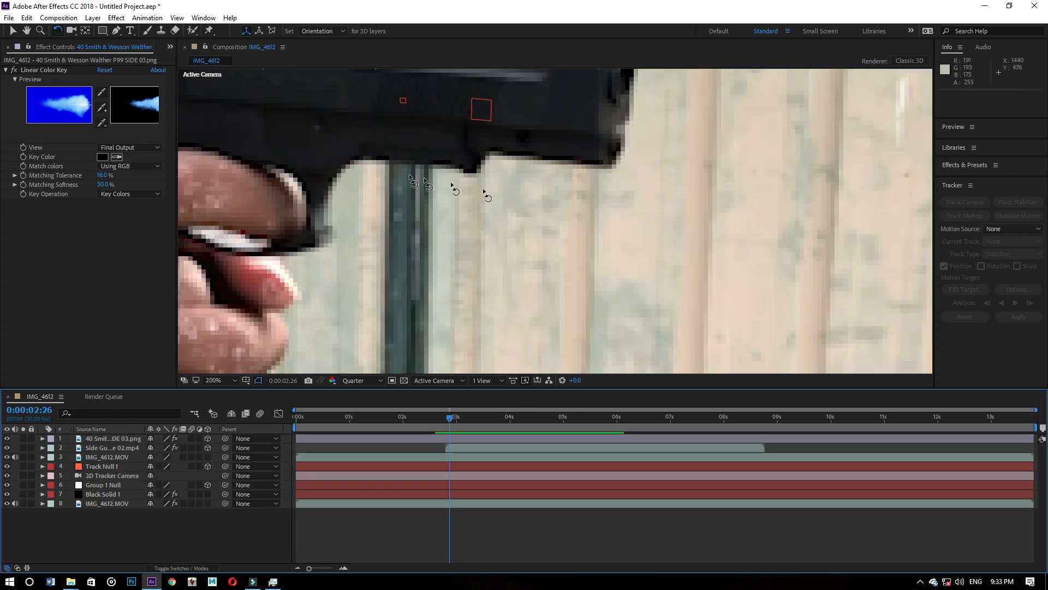
{"action": "scroll", "coordinate": [492, 194], "scroll_direction": "down", "scroll_amount": 2}
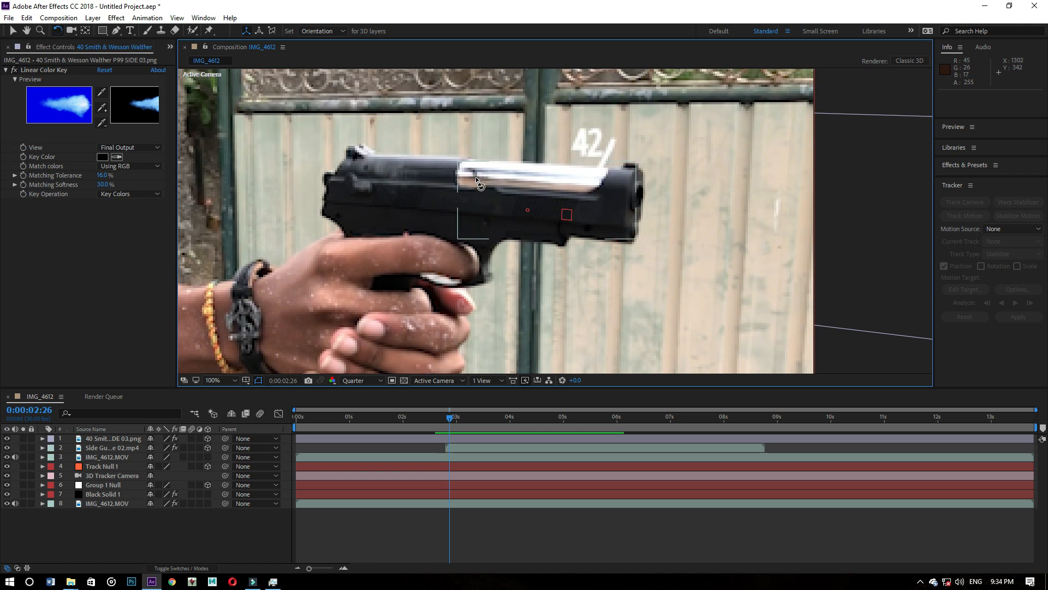
- Add another copy of the IMG_4612.MOV footage to the composition as the topmost layer
{"action": "left_click", "coordinate": [111, 530]}
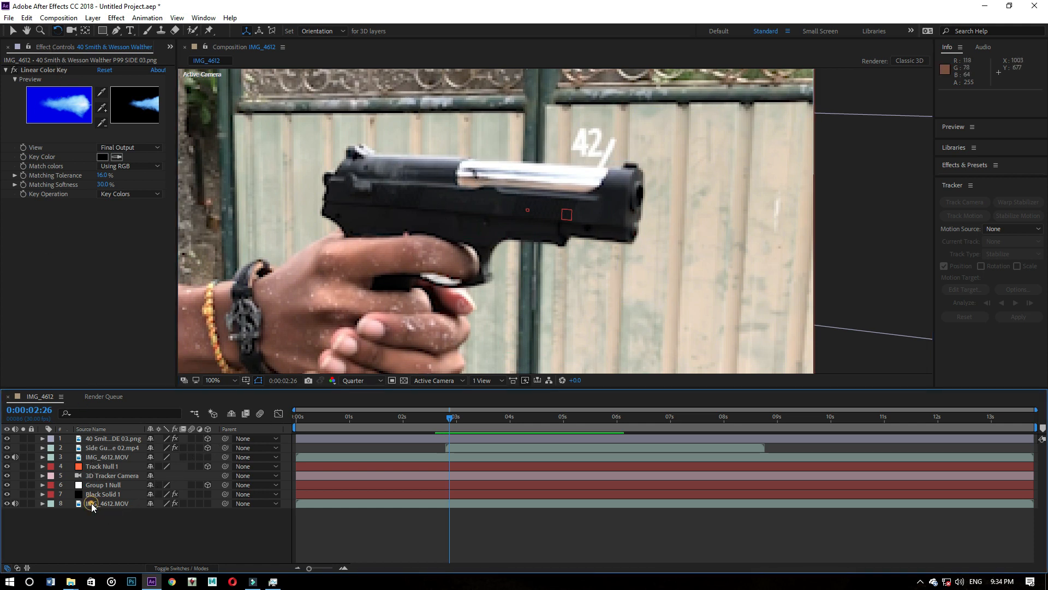
{"action": "left_click", "coordinate": [90, 503]}
{"action": "left_click", "coordinate": [96, 517]}
{"action": "left_click", "coordinate": [3, 47]}
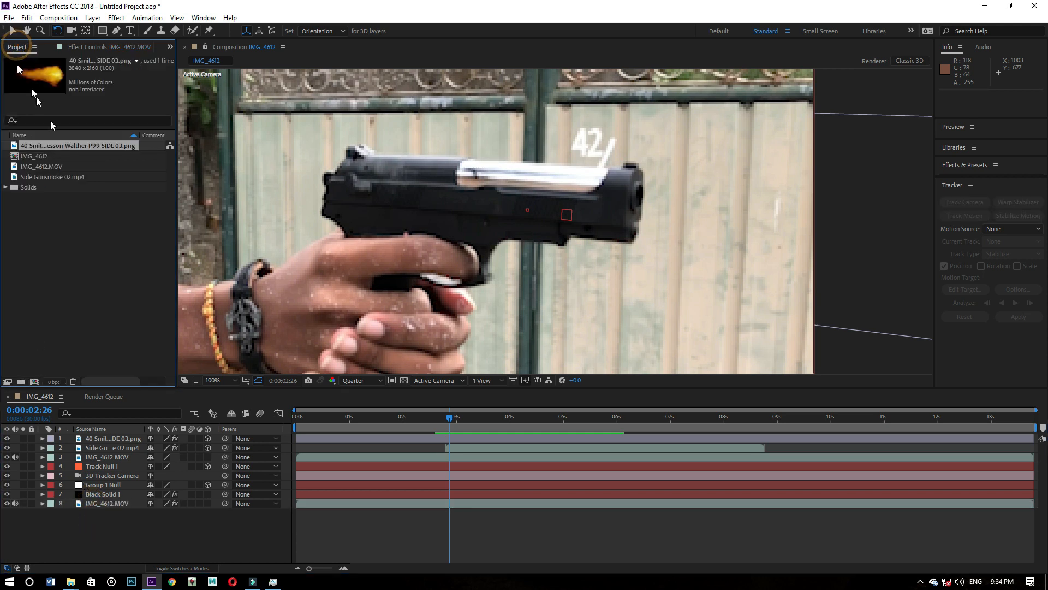
{"action": "left_click", "coordinate": [37, 167]}
{"action": "left_click_drag", "start_coordinate": [38, 169], "coordinate": [114, 438]}
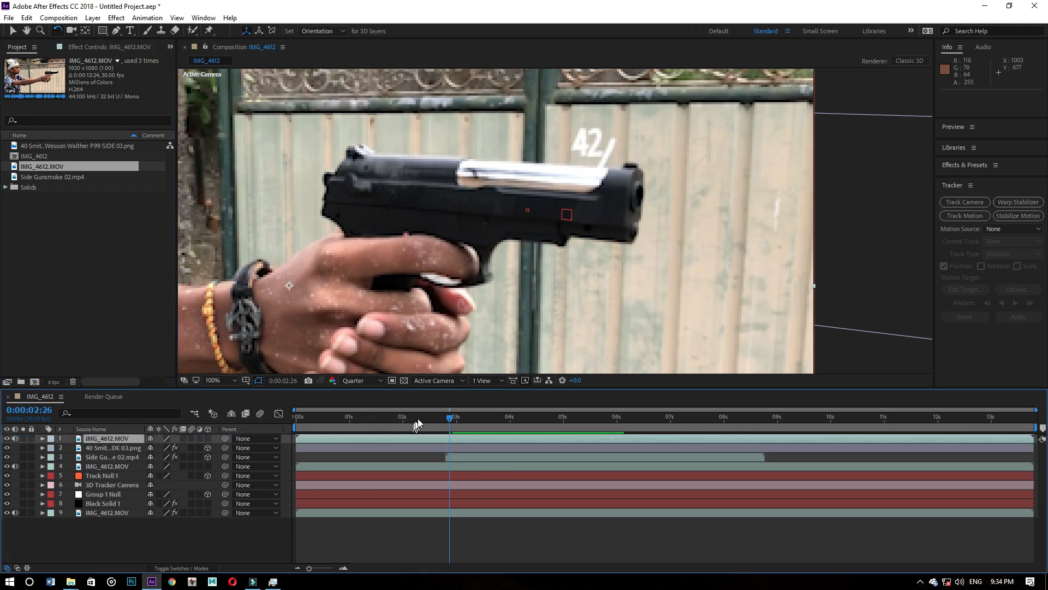
- Hide the topmost IMG_4612.MOV layer and go to 0:00:02:27
{"action": "left_click", "coordinate": [450, 418]}
{"action": "left_click_drag", "start_coordinate": [451, 418], "coordinate": [453, 416]}
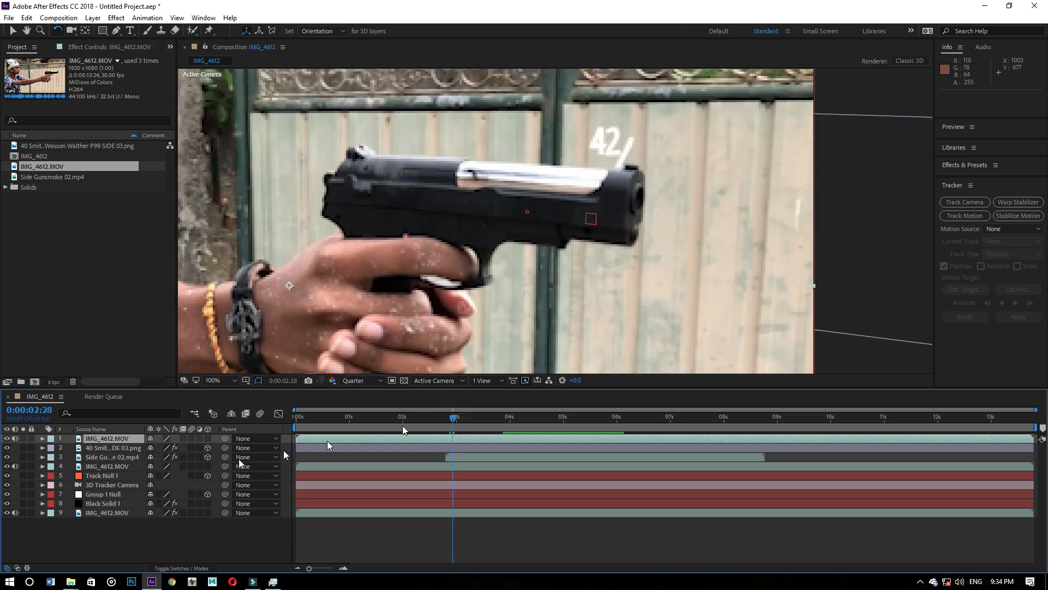
{"action": "left_click", "coordinate": [6, 438]}
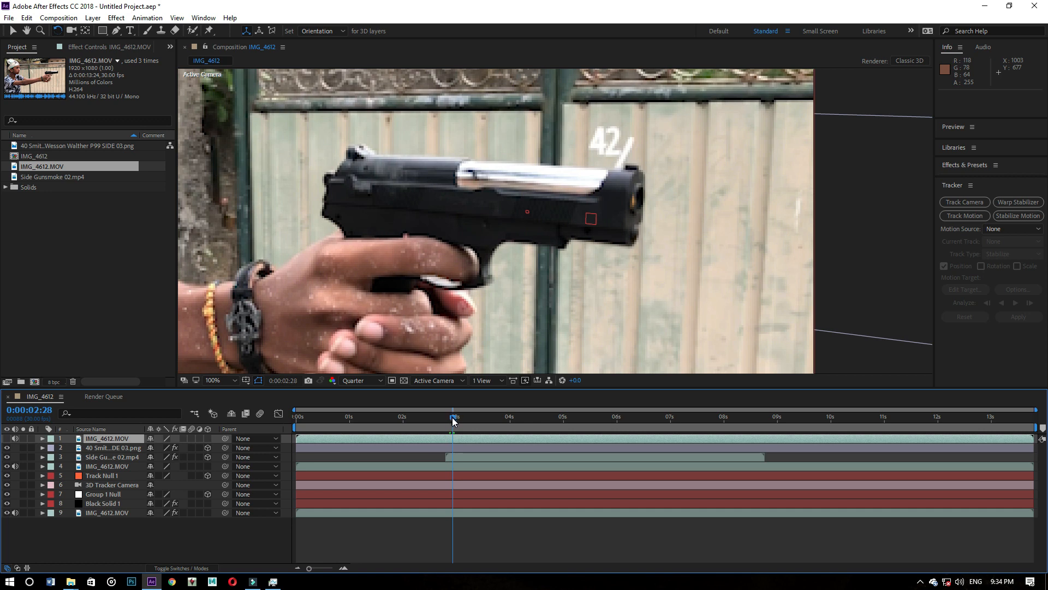
{"action": "mouse_move", "coordinate": [453, 420]}
{"action": "left_mouse_down"}
{"action": "mouse_move", "coordinate": [461, 417]}
{"action": "mouse_move", "coordinate": [451, 420]}
{"action": "left_mouse_up"}
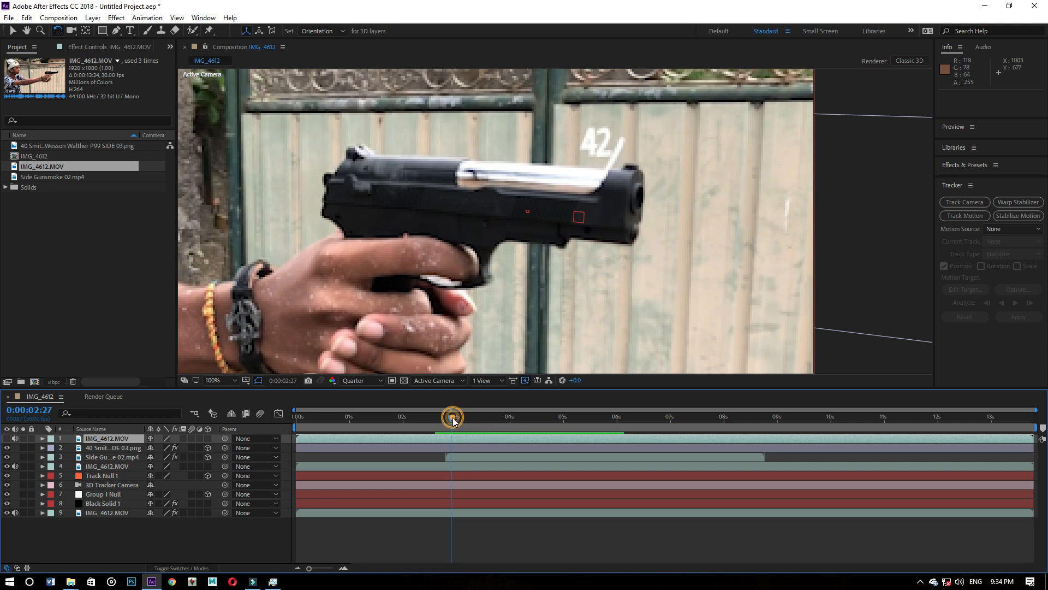
- Draw a closed Pen tool mask around the rear half of the pistol's slide on the topmost IMG_4612.MOV layer
{"action": "left_click", "coordinate": [115, 31]}
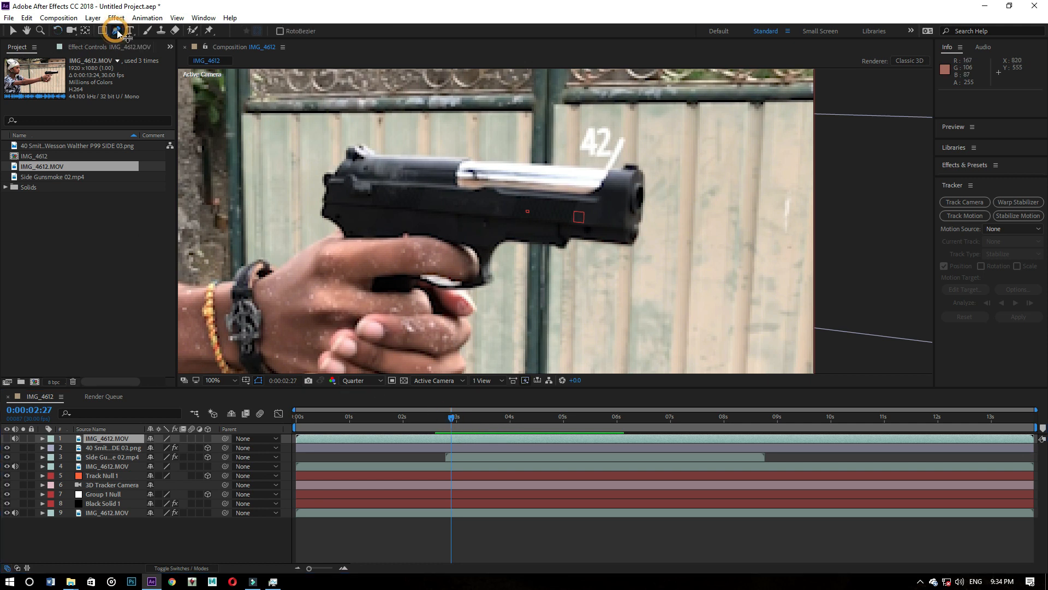
{"action": "left_click", "coordinate": [348, 147]}
{"action": "left_click", "coordinate": [364, 143]}
{"action": "left_click", "coordinate": [377, 153]}
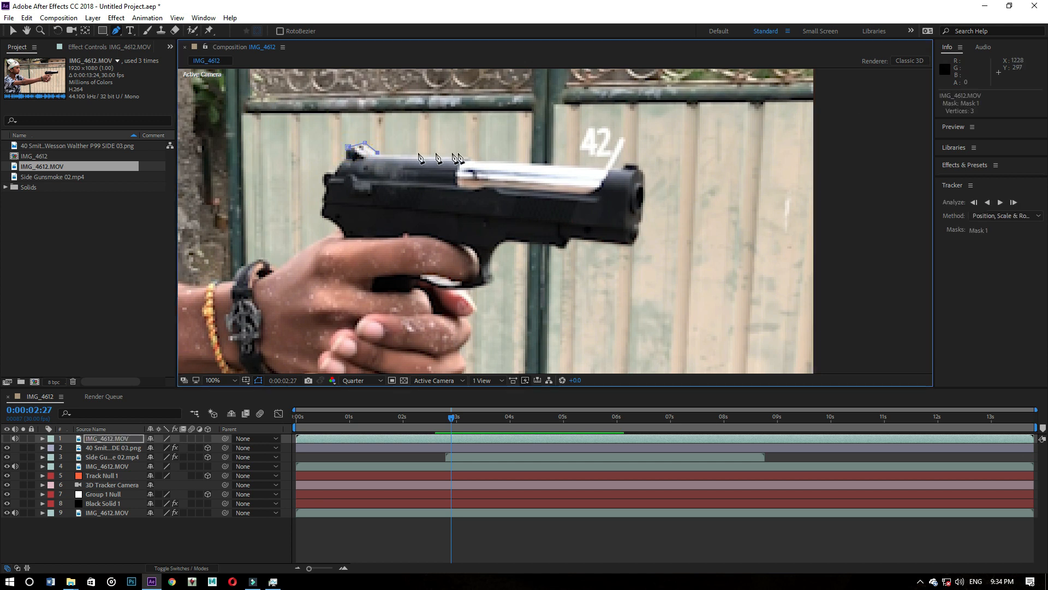
{"action": "left_click", "coordinate": [496, 159]}
{"action": "left_click", "coordinate": [495, 217]}
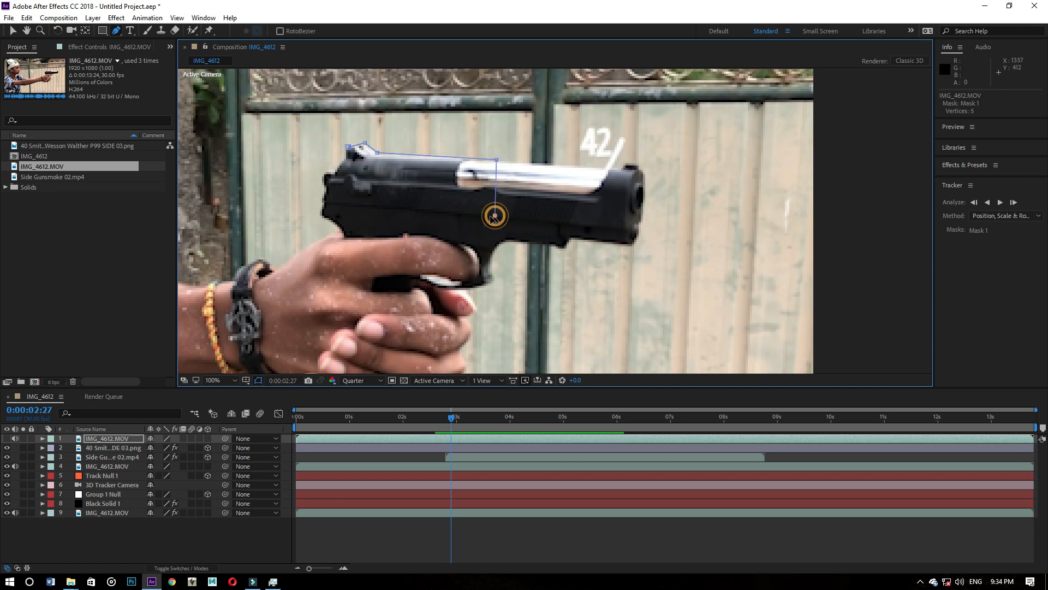
{"action": "left_click", "coordinate": [324, 203]}
{"action": "left_click", "coordinate": [326, 186]}
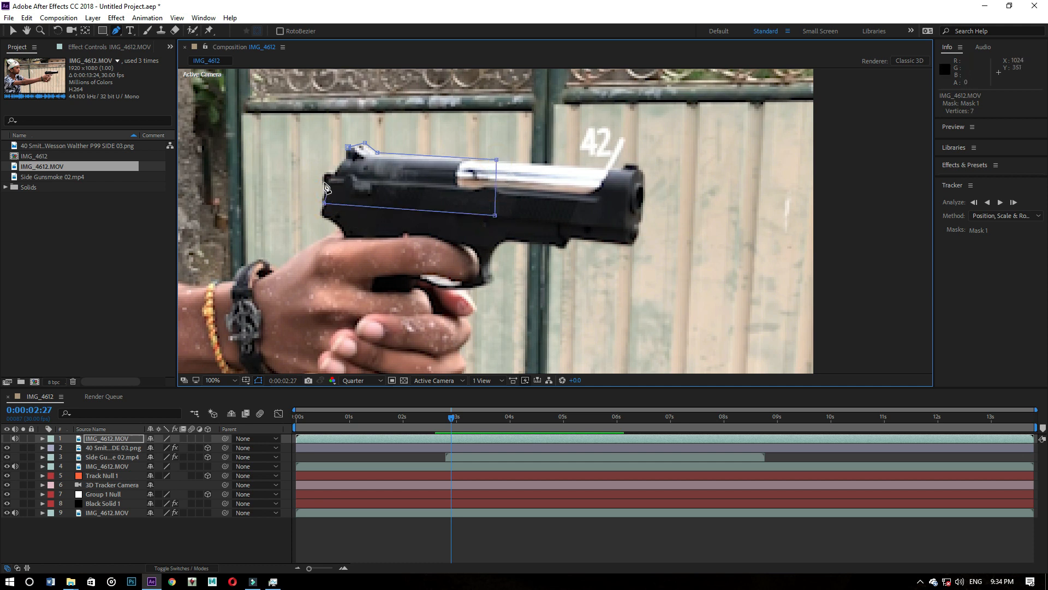
{"action": "left_click", "coordinate": [325, 182]}
{"action": "left_click", "coordinate": [325, 175]}
{"action": "left_click", "coordinate": [336, 176]}
{"action": "left_click", "coordinate": [349, 150]}
{"action": "scroll", "coordinate": [375, 183], "scroll_direction": "up", "scroll_amount": 1}
{"action": "scroll", "coordinate": [375, 183], "scroll_direction": "down", "scroll_amount": 1}
{"action": "left_click", "coordinate": [347, 436]}
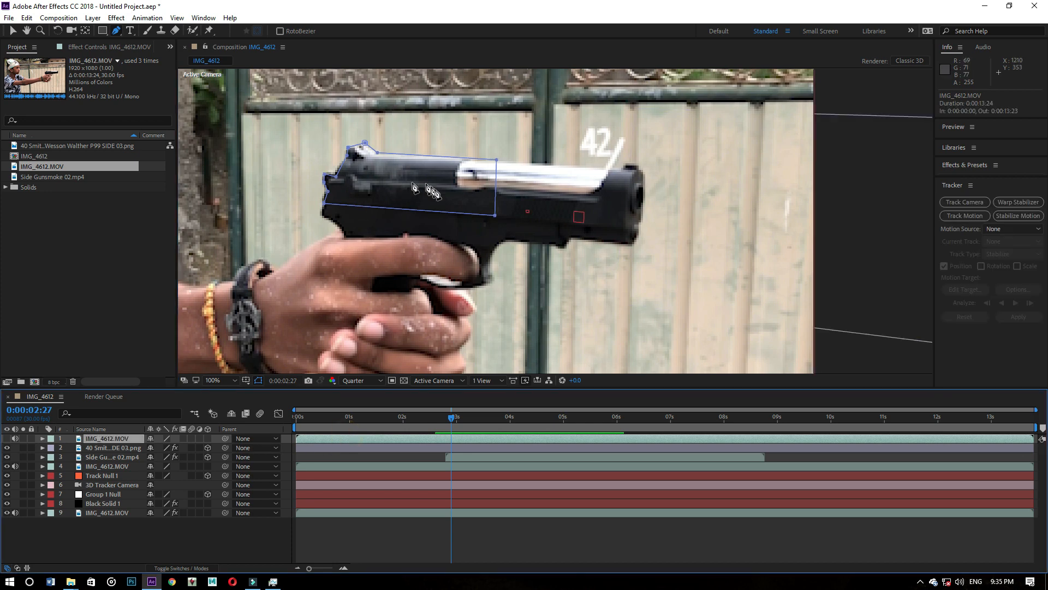
{"action": "key", "text": "v"}
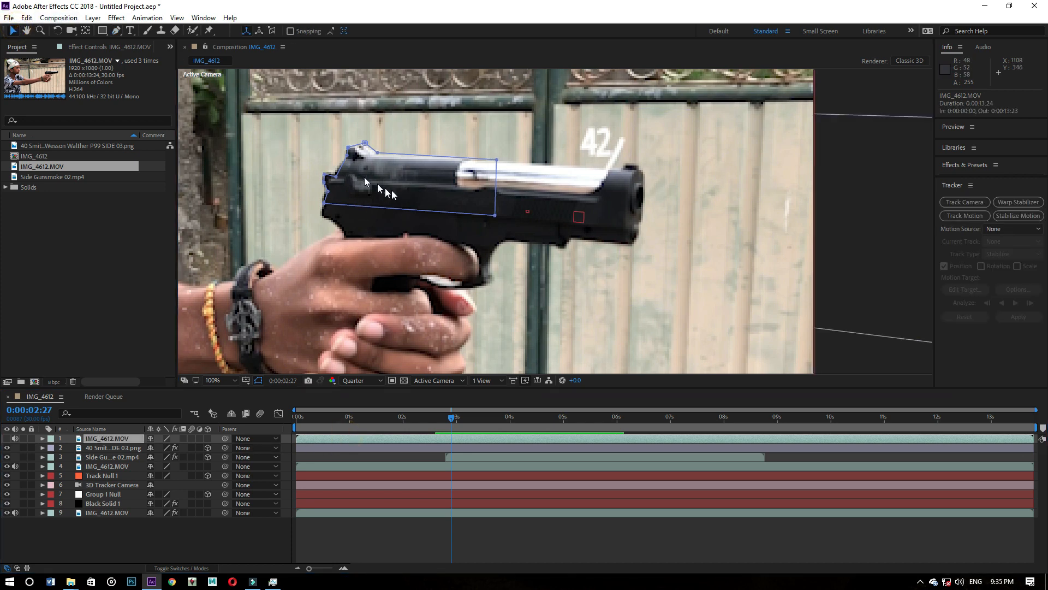
{"action": "left_click_drag", "start_coordinate": [411, 190], "coordinate": [396, 187]}
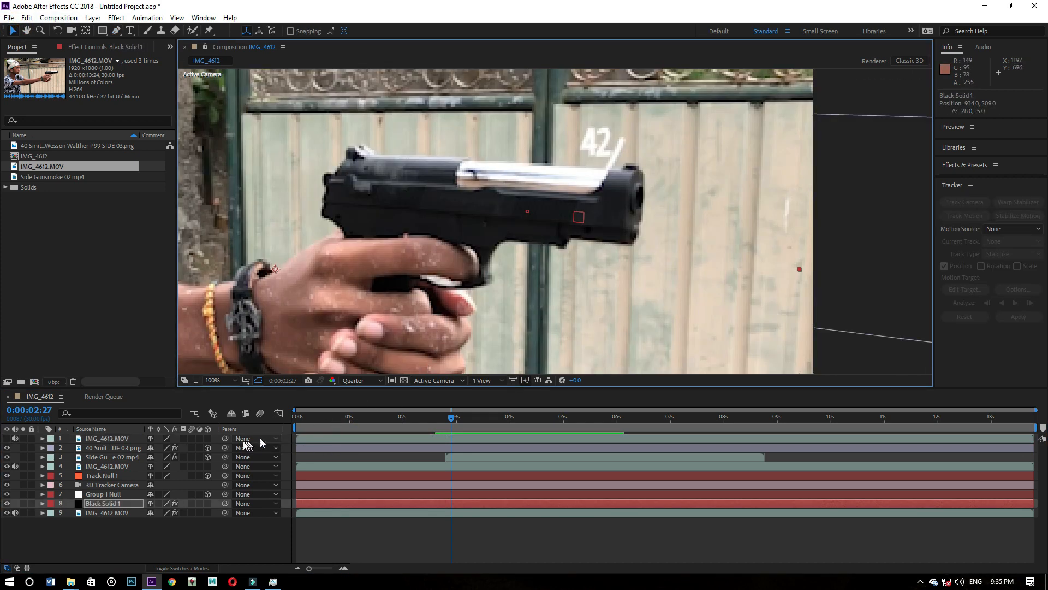
{"action": "left_click", "coordinate": [112, 438]}
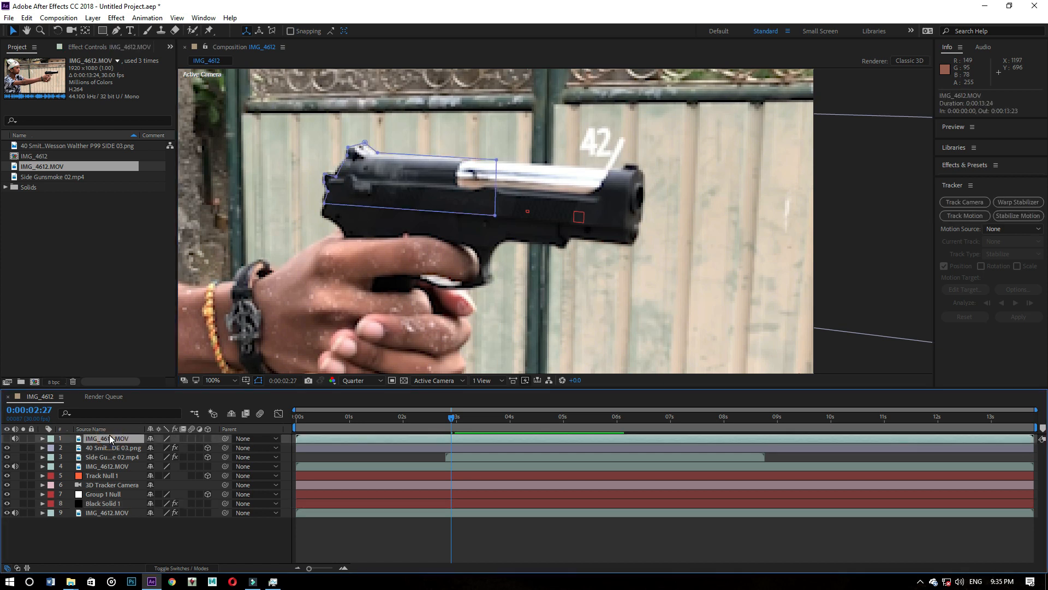
{"action": "key", "text": "ctrl+z"}
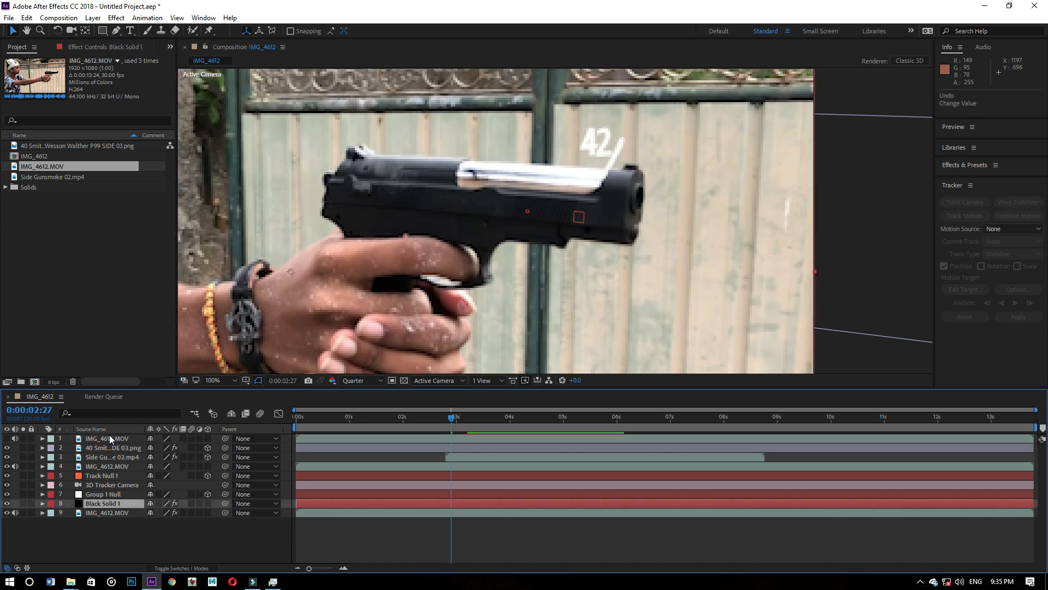
- Make the masked IMG_4612.MOV layer visible again and select it at 0:00:02:27
{"action": "left_click", "coordinate": [7, 438]}
{"action": "left_click", "coordinate": [393, 178]}
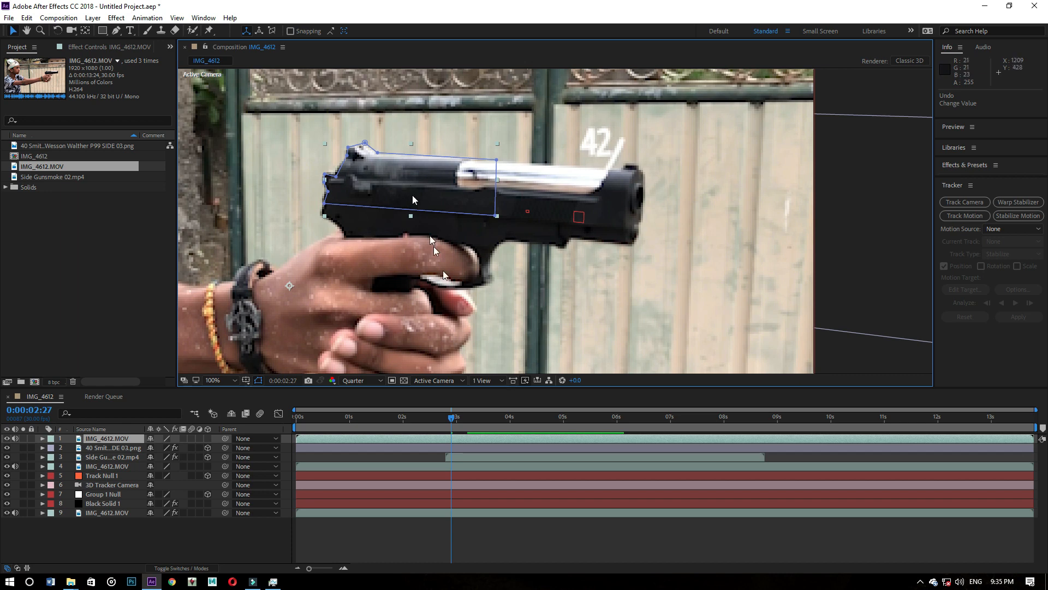
{"action": "left_click_drag", "start_coordinate": [452, 418], "coordinate": [450, 419]}
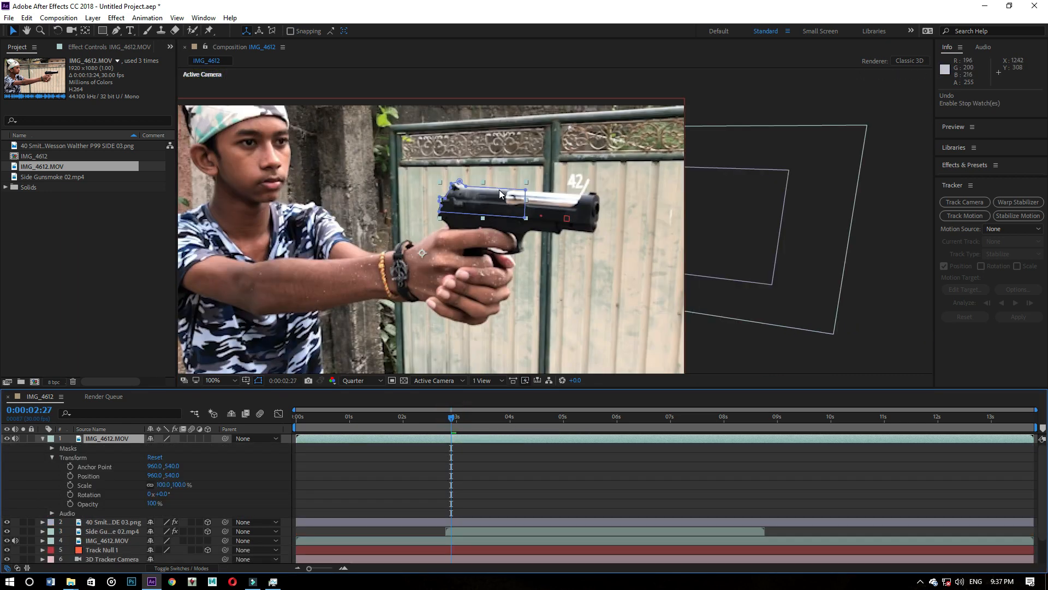
- Start Position keyframing on the masked slide layer at 0:00:02:25
{"action": "scroll", "coordinate": [441, 253], "scroll_direction": "up", "scroll_amount": 2}
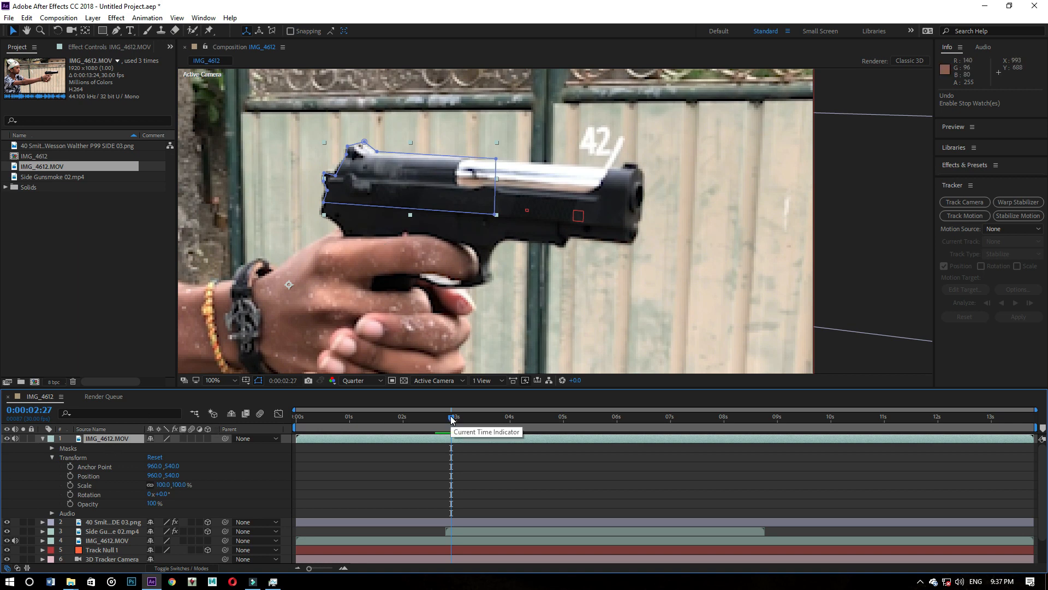
{"action": "left_click_drag", "start_coordinate": [451, 418], "coordinate": [447, 418]}
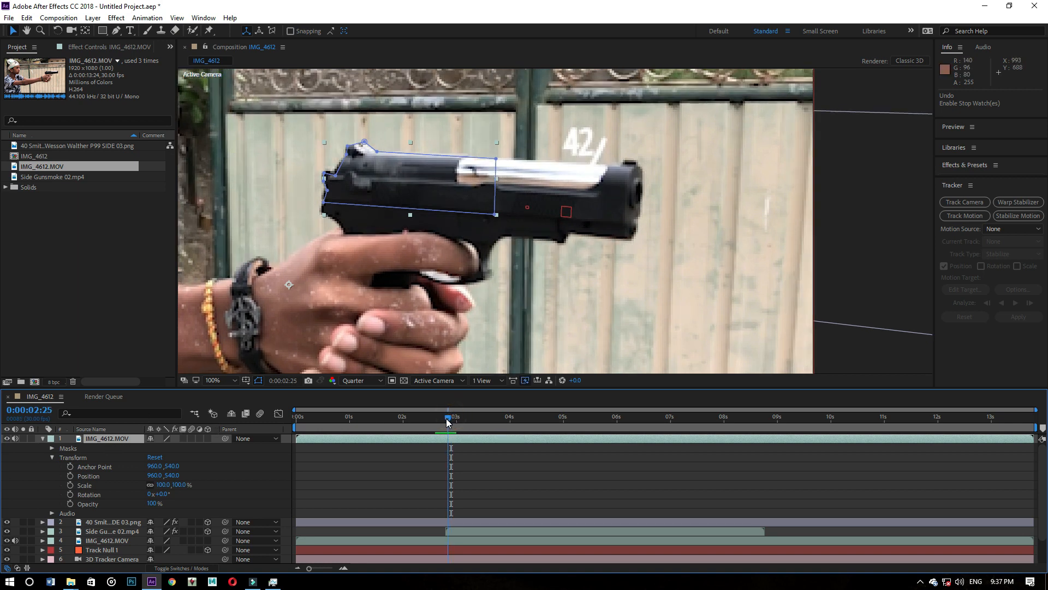
{"action": "left_click", "coordinate": [70, 476]}
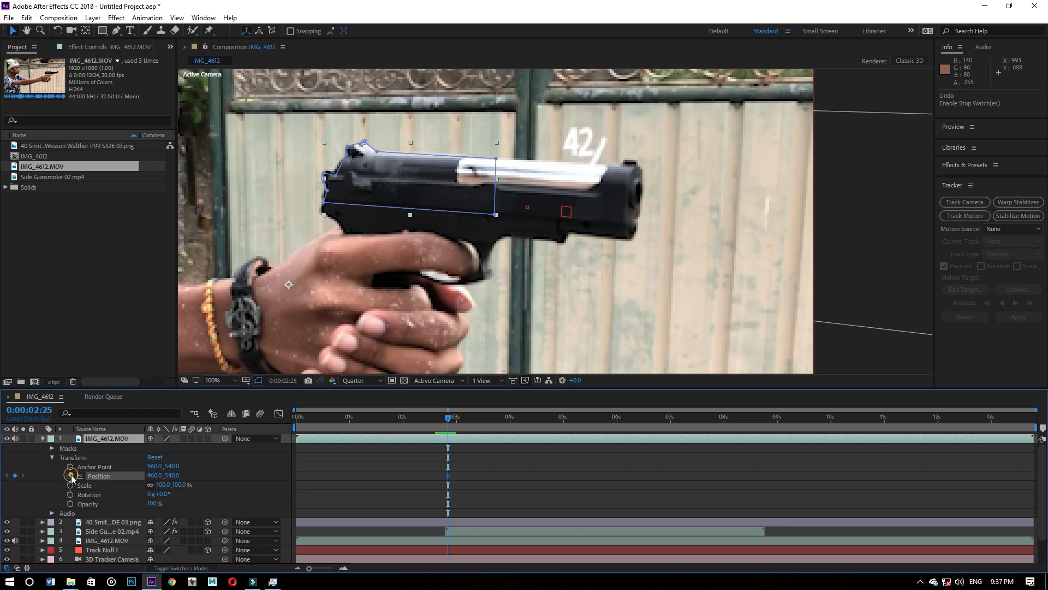
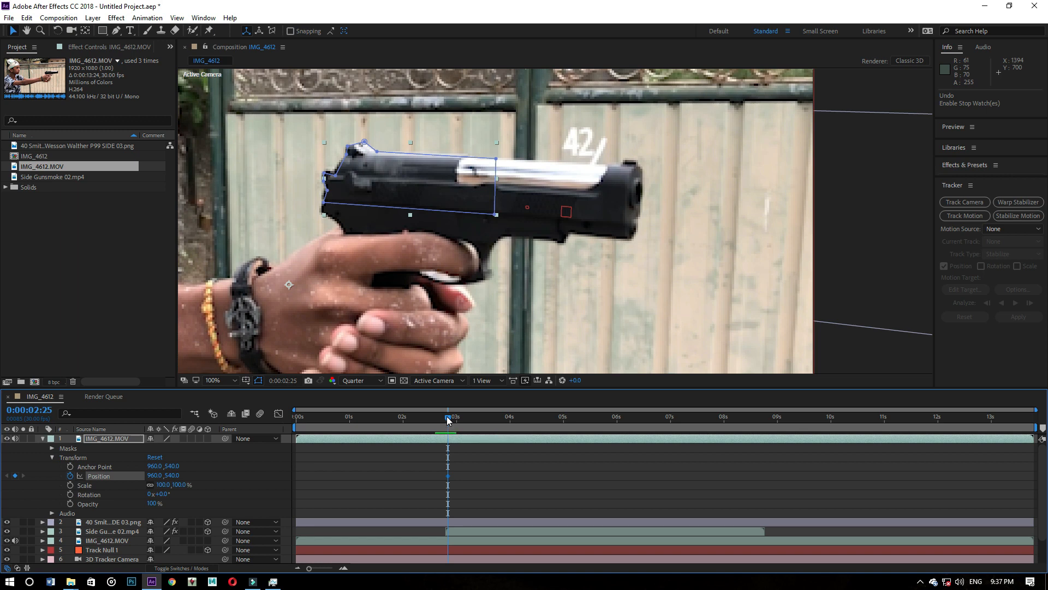
- Keyframe the masked slide layer's Position back to 884, 536 at 0:00:02:27 and forward to 959, 541 at 0:00:02:29
{"action": "left_click_drag", "start_coordinate": [447, 416], "coordinate": [451, 418]}
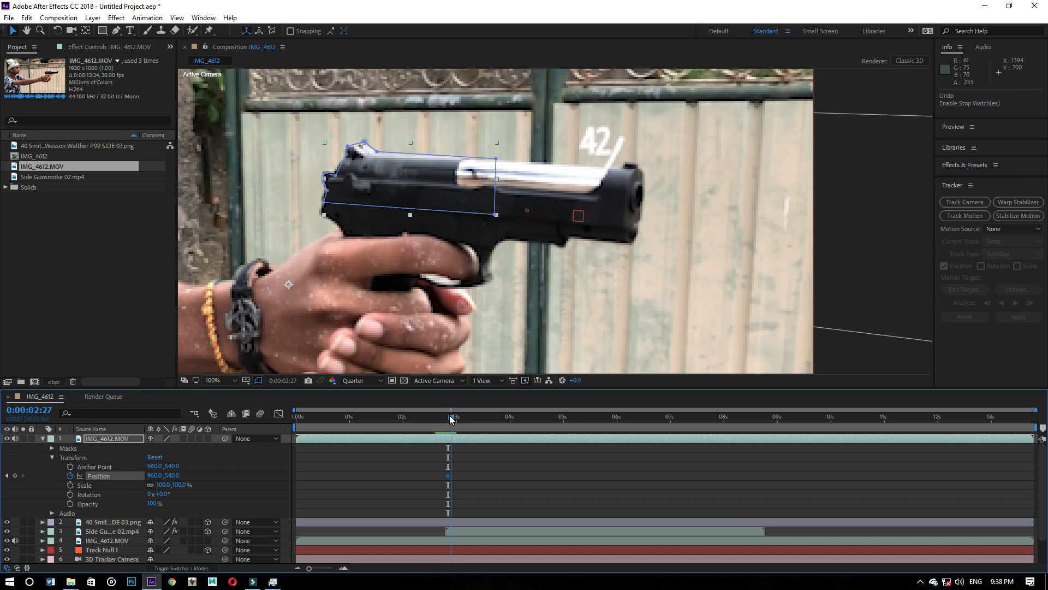
{"action": "left_click_drag", "start_coordinate": [451, 419], "coordinate": [451, 418]}
{"action": "left_click_drag", "start_coordinate": [418, 191], "coordinate": [374, 192]}
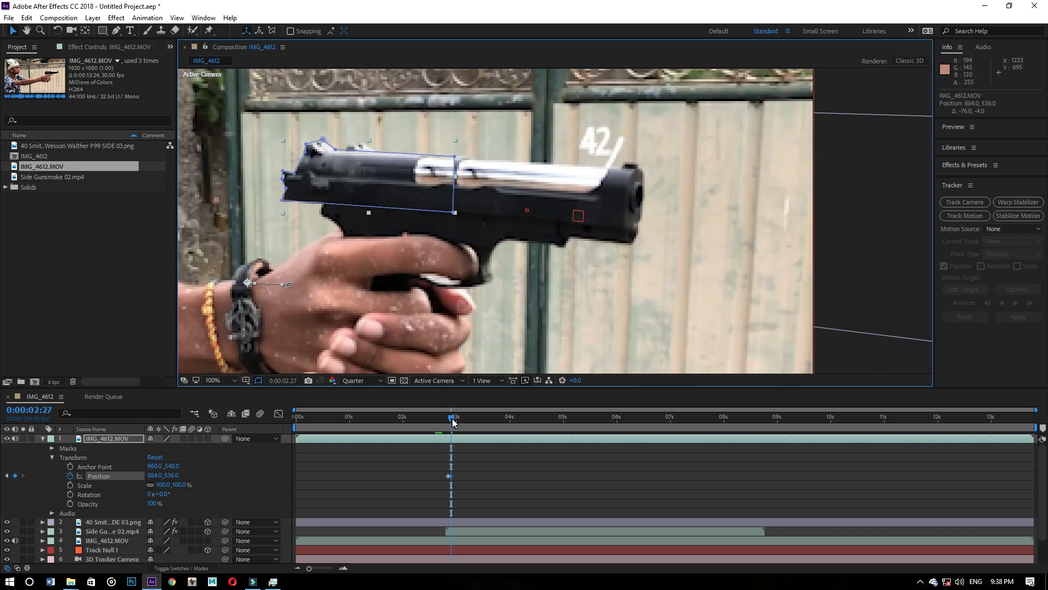
{"action": "left_click_drag", "start_coordinate": [452, 421], "coordinate": [457, 419]}
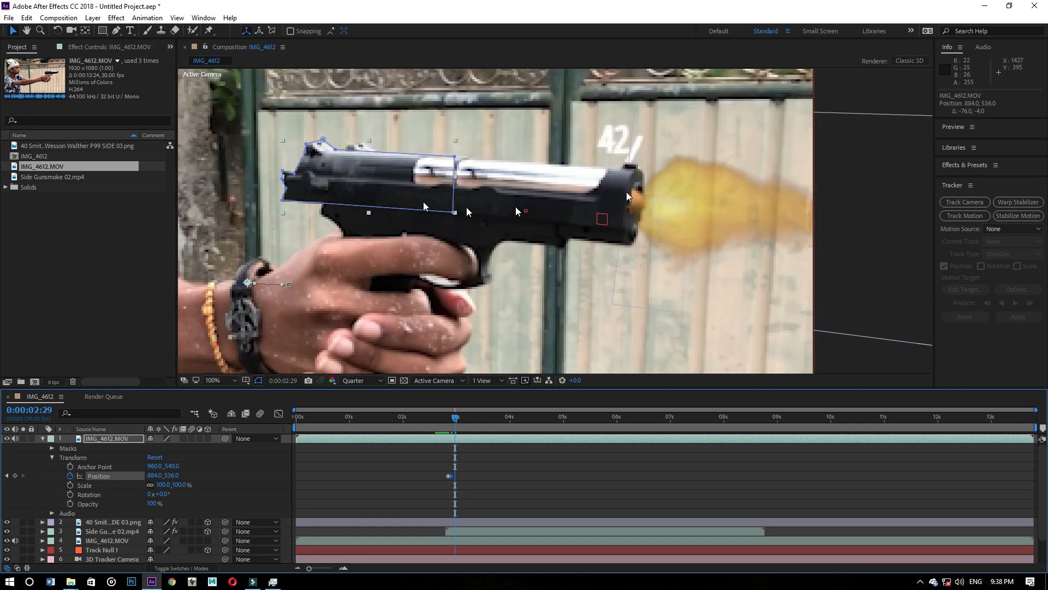
{"action": "left_click_drag", "start_coordinate": [362, 177], "coordinate": [404, 184]}
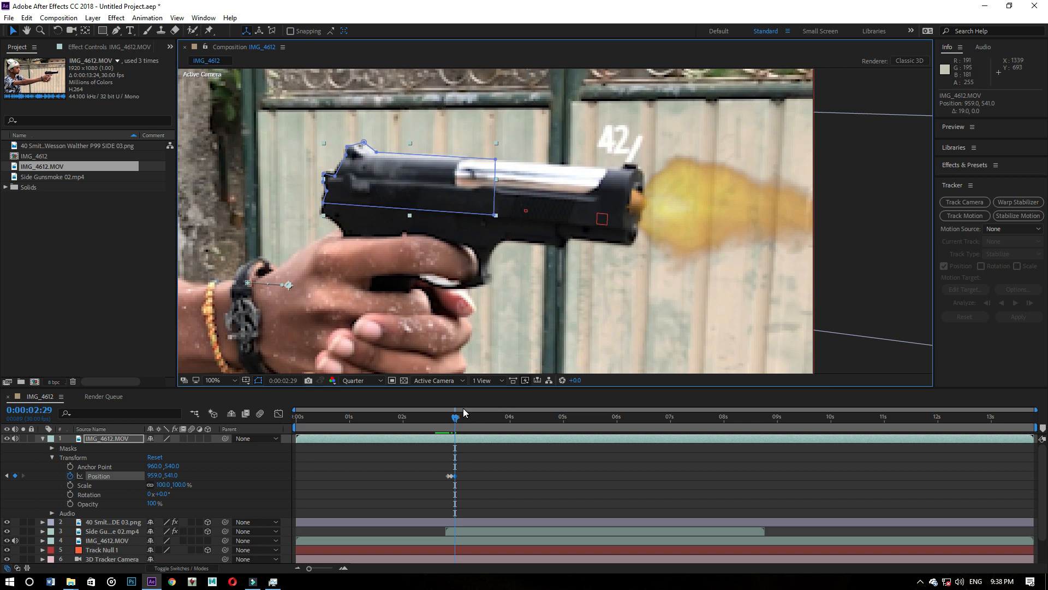
- Preview the slide recoil from 0:00:02:21 and go to 0:00:02:26
{"action": "left_click_drag", "start_coordinate": [458, 419], "coordinate": [443, 417]}
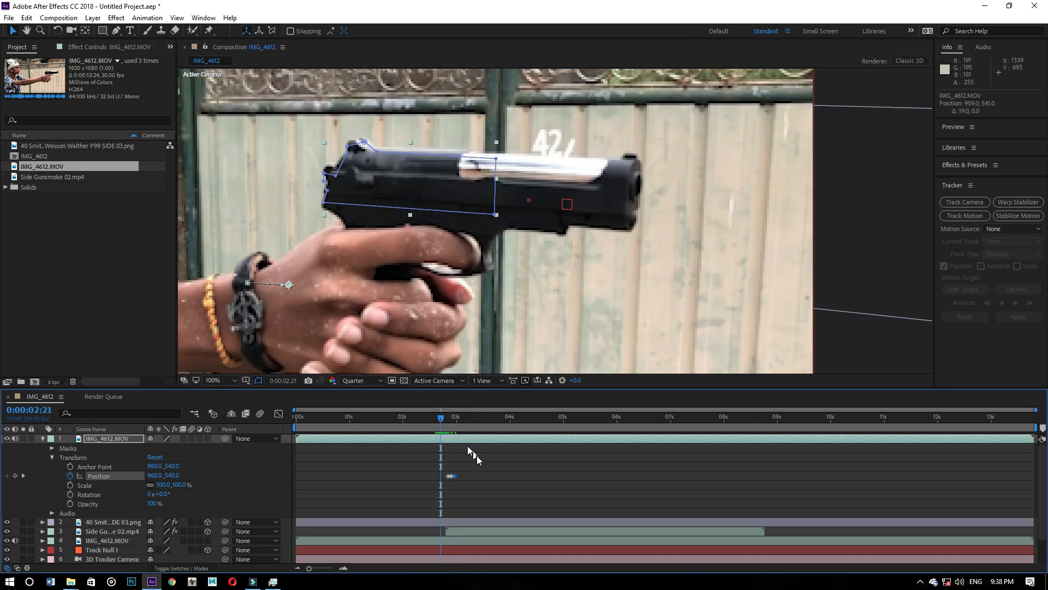
{"action": "key", "text": "space"}
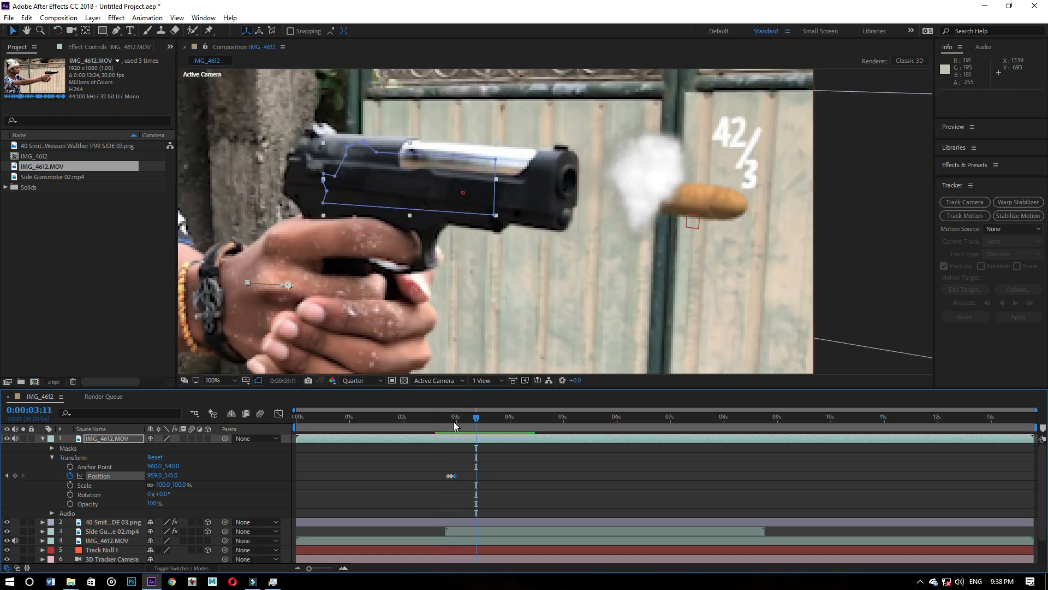
{"action": "left_click", "coordinate": [448, 417]}
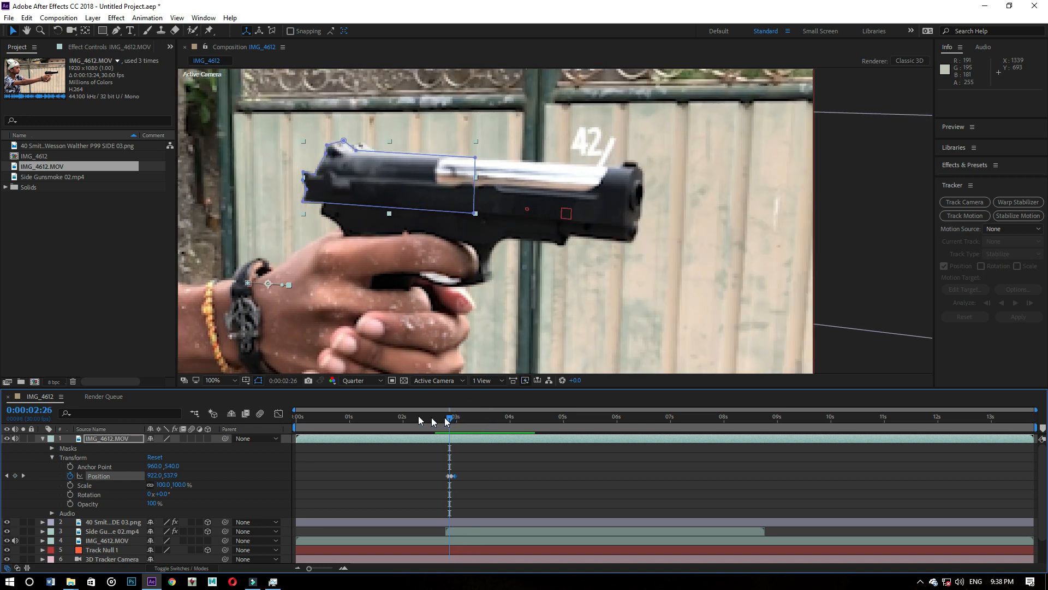
- Enable motion blur for the composition and the masked slide layer, and preview the blurred recoil from 0:00:02:21
{"action": "left_click", "coordinate": [260, 413]}
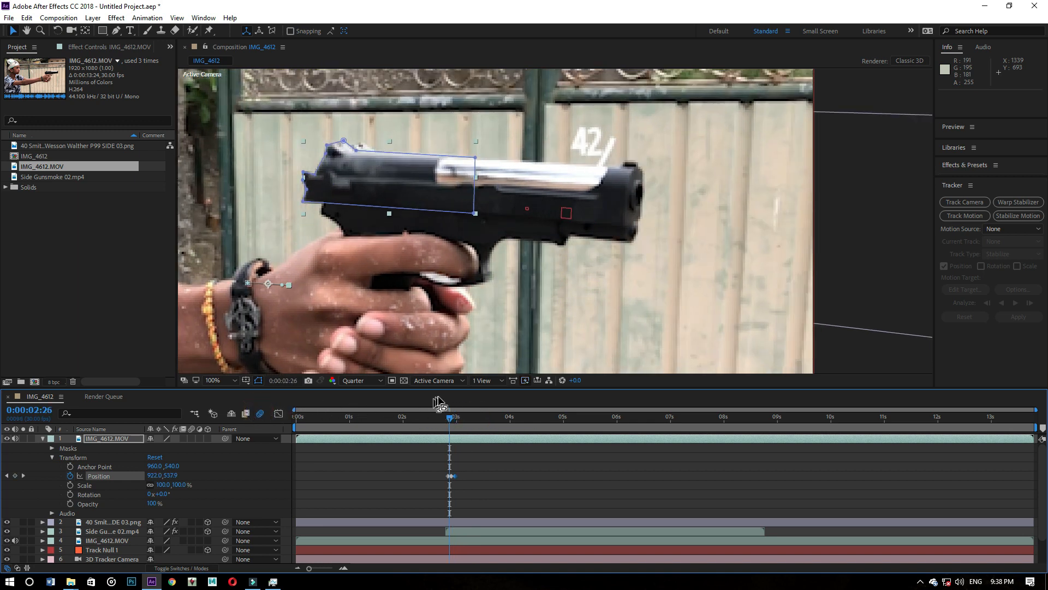
{"action": "left_click", "coordinate": [192, 439]}
{"action": "left_click_drag", "start_coordinate": [450, 418], "coordinate": [441, 418]}
{"action": "key", "text": "space"}
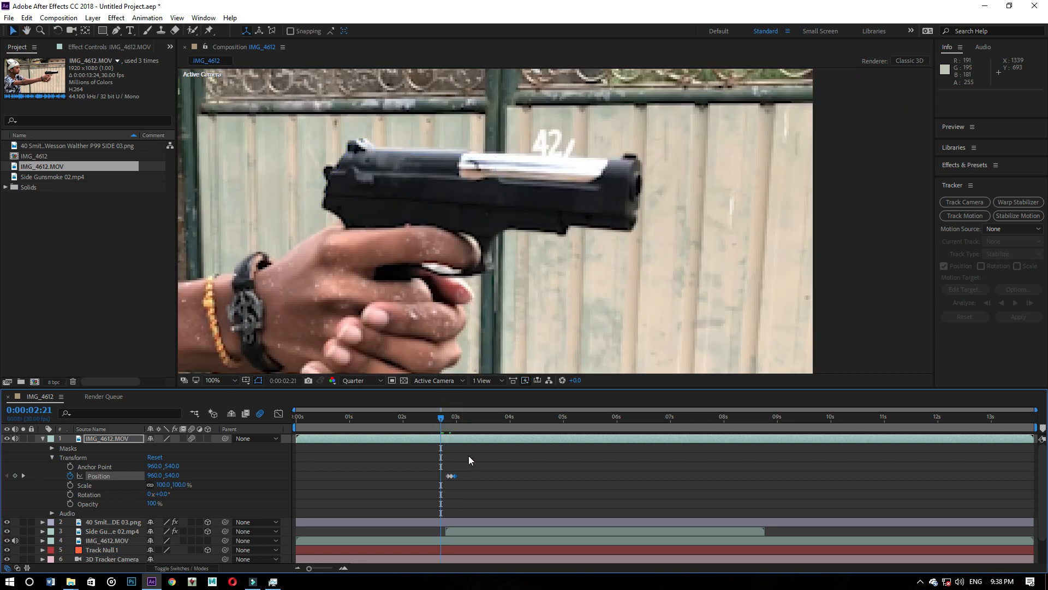
{"action": "scroll", "coordinate": [414, 261], "scroll_direction": "down", "scroll_amount": 4}
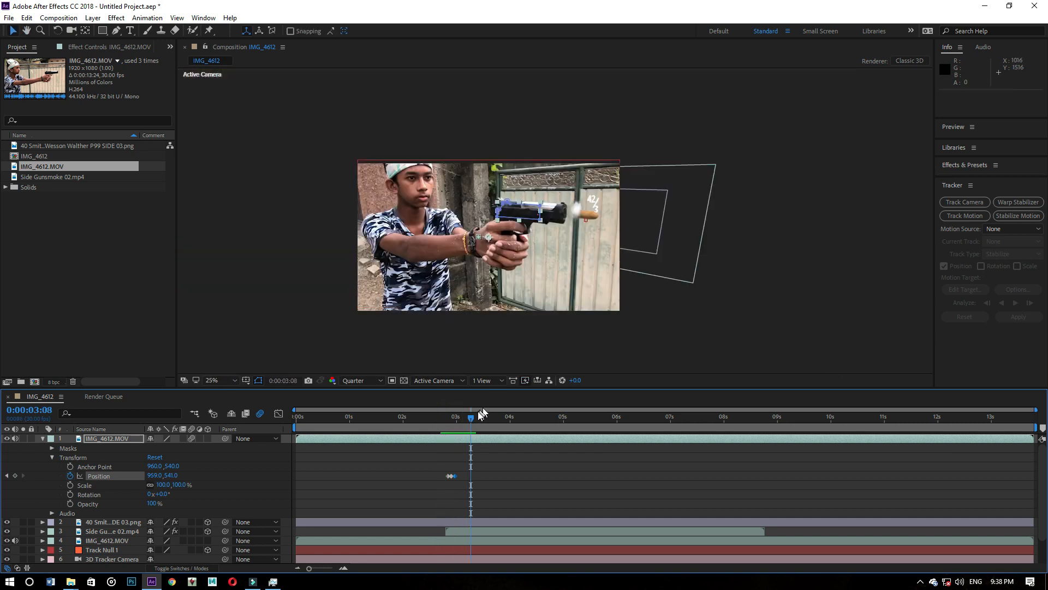
{"action": "mouse_move", "coordinate": [467, 417]}
{"action": "left_mouse_down"}
{"action": "mouse_move", "coordinate": [435, 418]}
{"action": "mouse_move", "coordinate": [486, 418]}
{"action": "mouse_move", "coordinate": [434, 418]}
{"action": "mouse_move", "coordinate": [475, 418]}
{"action": "mouse_move", "coordinate": [458, 411]}
{"action": "left_mouse_up"}
{"action": "key", "text": "space"}
{"action": "key", "text": "space"}
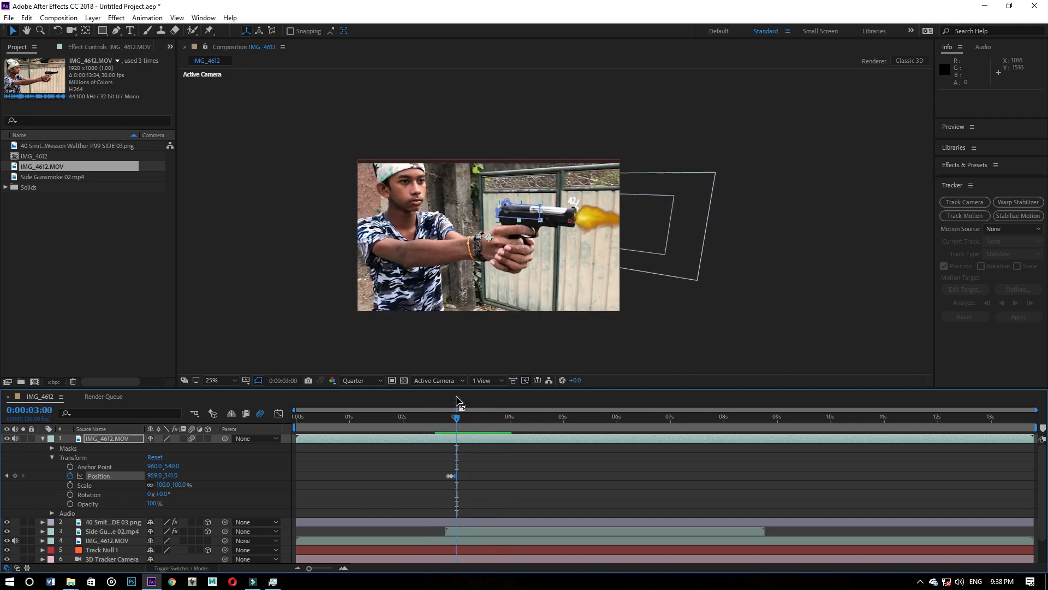
{"action": "scroll", "coordinate": [551, 219], "scroll_direction": "up", "scroll_amount": 2}
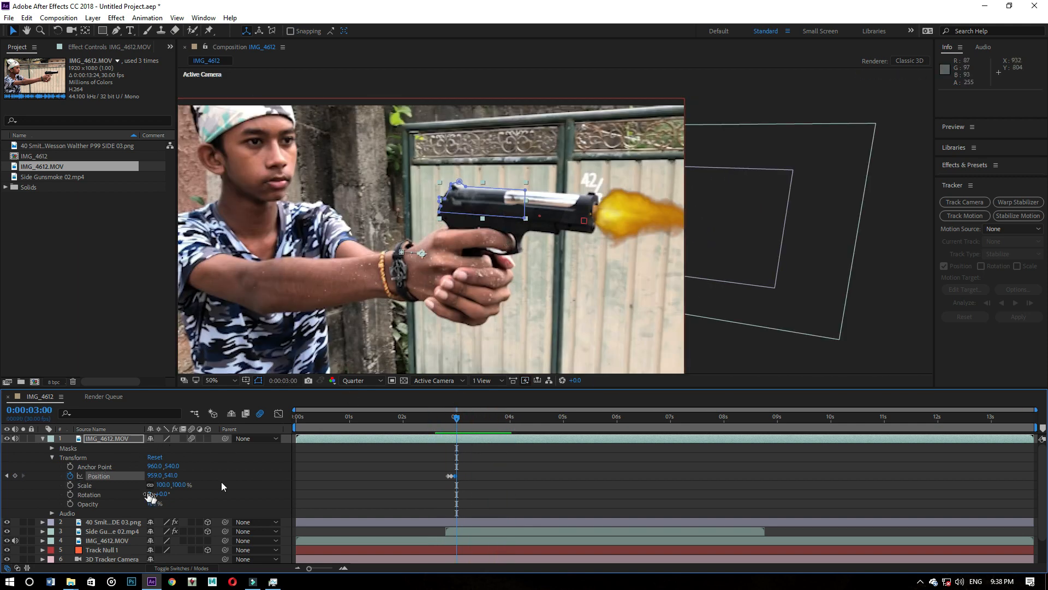
- Keyframe the masked slide layer's Opacity at 0% on 0:00:02:22 and 100% on 0:00:02:23
{"action": "left_click_drag", "start_coordinate": [453, 423], "coordinate": [441, 425]}
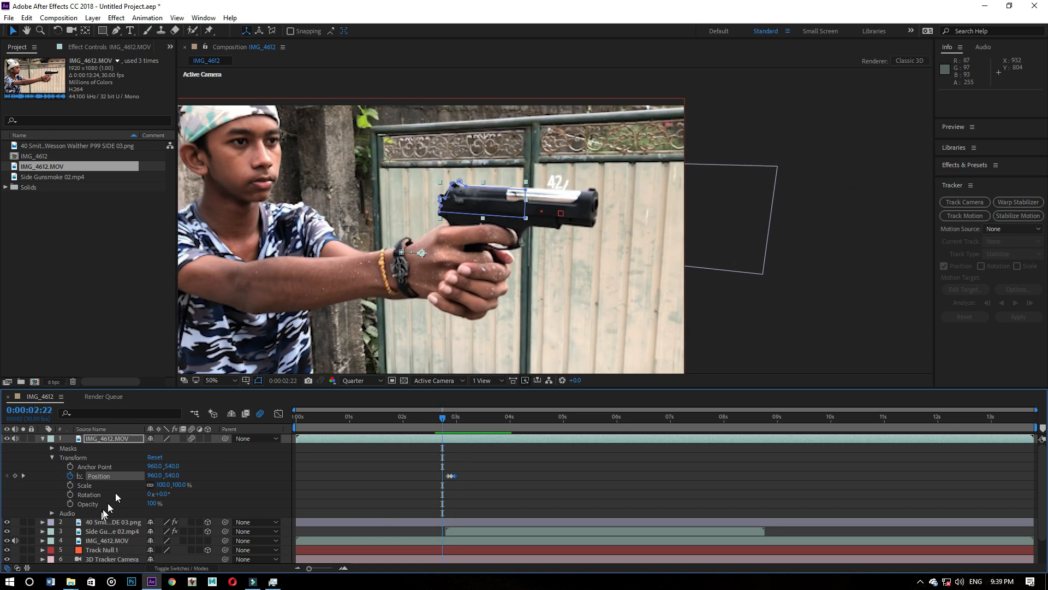
{"action": "left_click", "coordinate": [70, 502]}
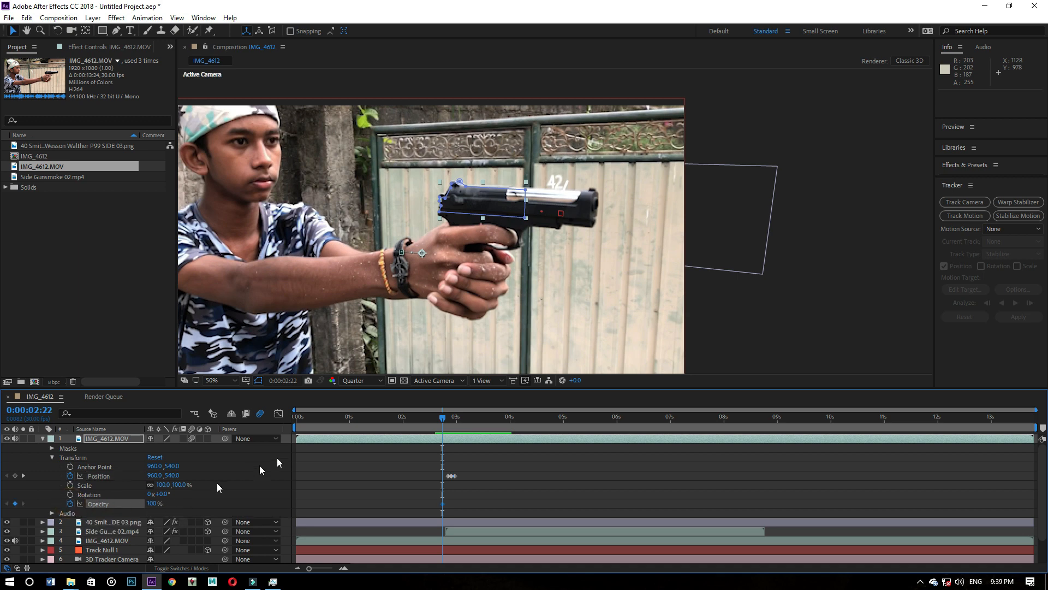
{"action": "left_click", "coordinate": [155, 504]}
{"action": "type", "text": "0"}
{"action": "key", "text": "Return"}
{"action": "left_click_drag", "start_coordinate": [441, 421], "coordinate": [444, 418]}
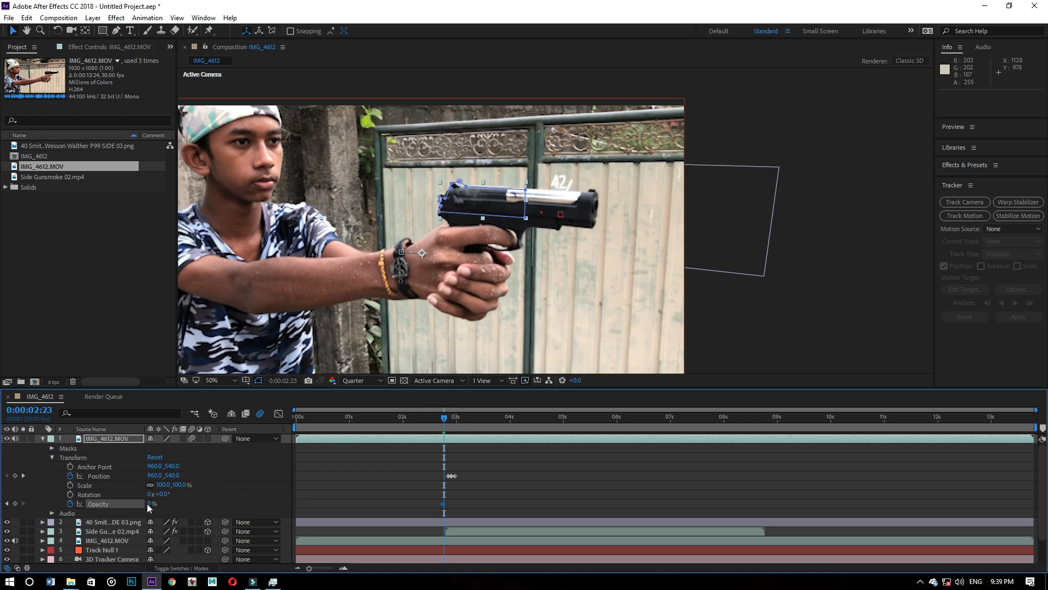
{"action": "left_click", "coordinate": [148, 504]}
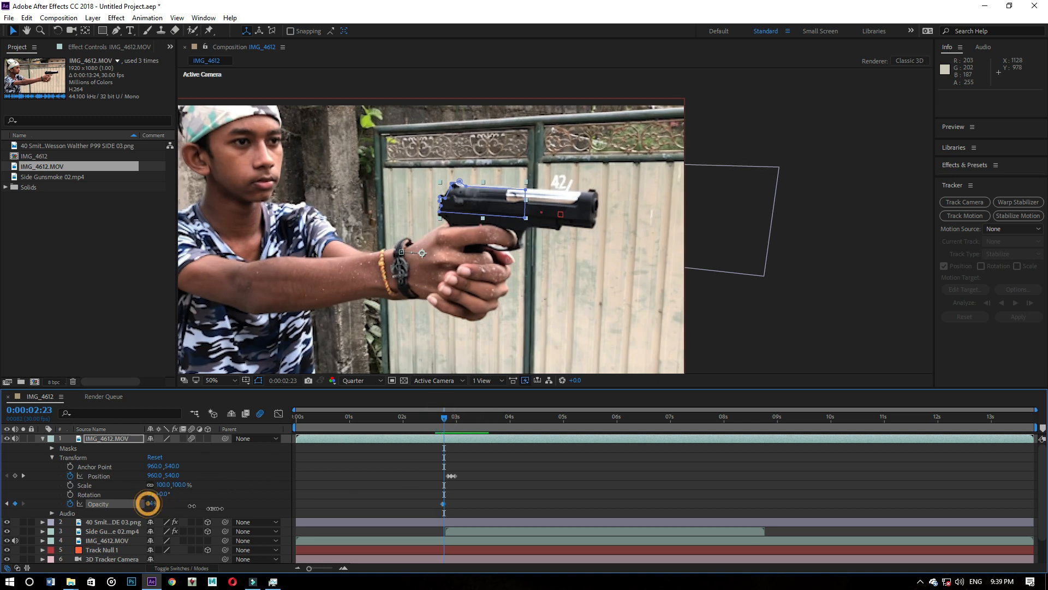
{"action": "type", "text": "100"}
{"action": "key", "text": "Return"}
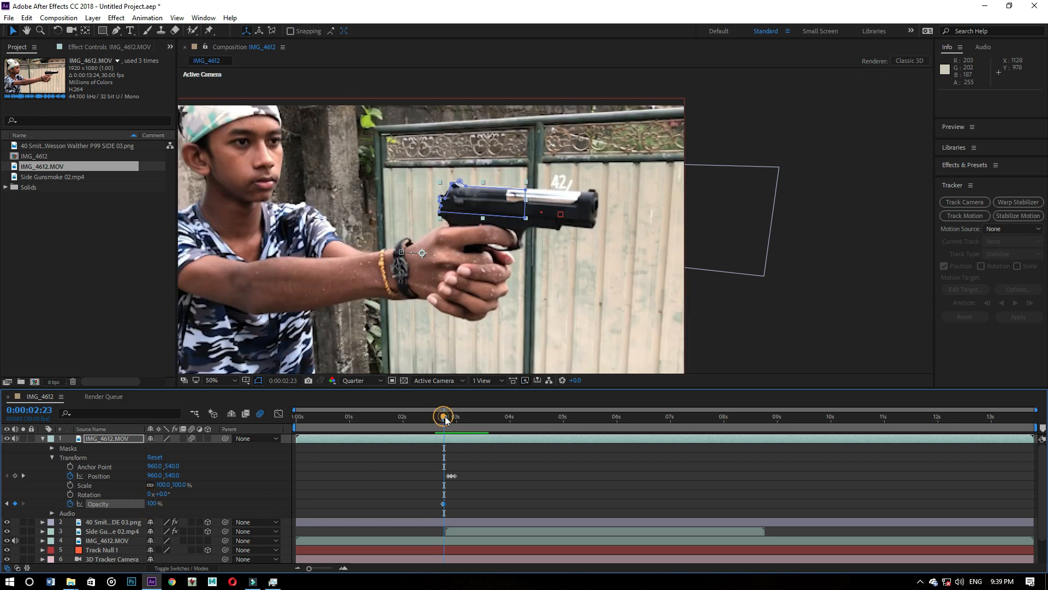
- Add an Opacity keyframe at 100% on 0:00:03:02 and set Opacity to 0% at 0:00:03:03 on the masked slide layer
{"action": "left_click_drag", "start_coordinate": [443, 416], "coordinate": [460, 418]}
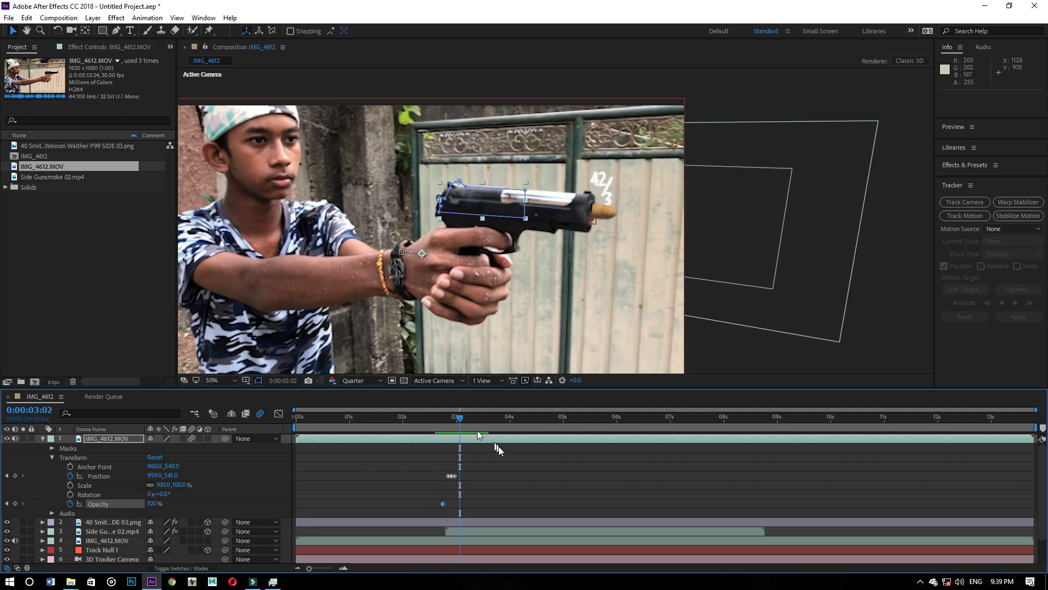
{"action": "right_click", "coordinate": [119, 500]}
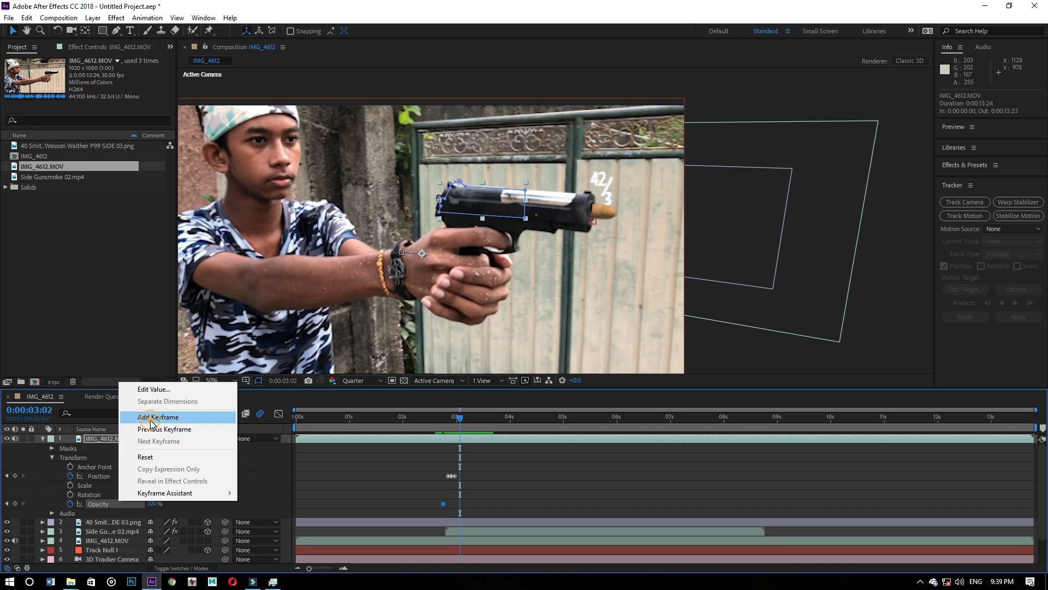
{"action": "left_click", "coordinate": [149, 418]}
{"action": "left_click", "coordinate": [462, 418]}
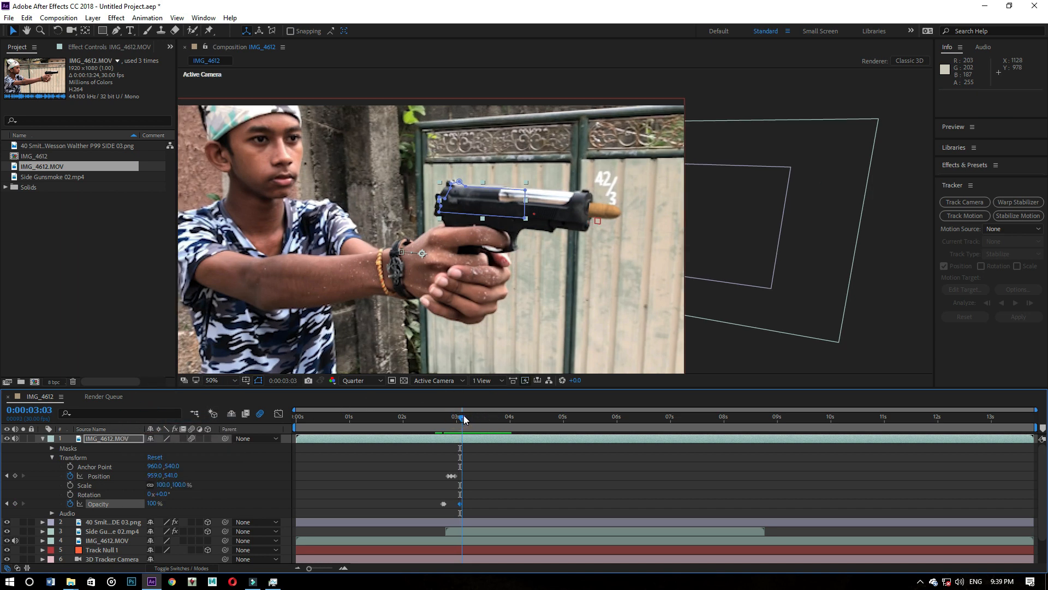
{"action": "left_click_drag", "start_coordinate": [154, 505], "coordinate": [3, 506]}
- Preview the masked slide layer's appearance and recoil from 0:00:02:16
{"action": "left_click_drag", "start_coordinate": [462, 415], "coordinate": [431, 424]}
{"action": "key", "text": "space"}
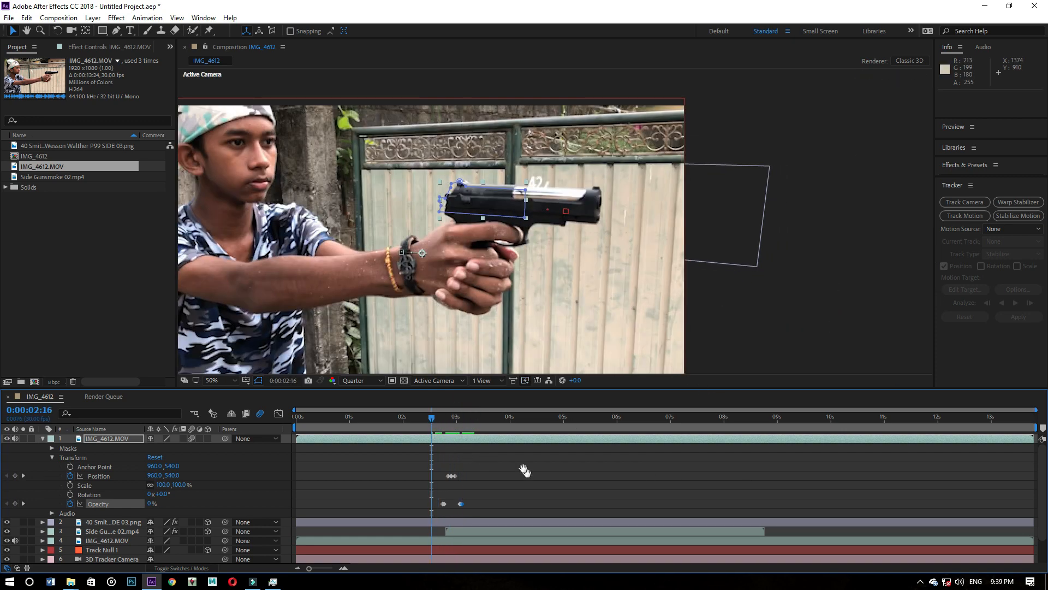
{"action": "key", "text": "space"}
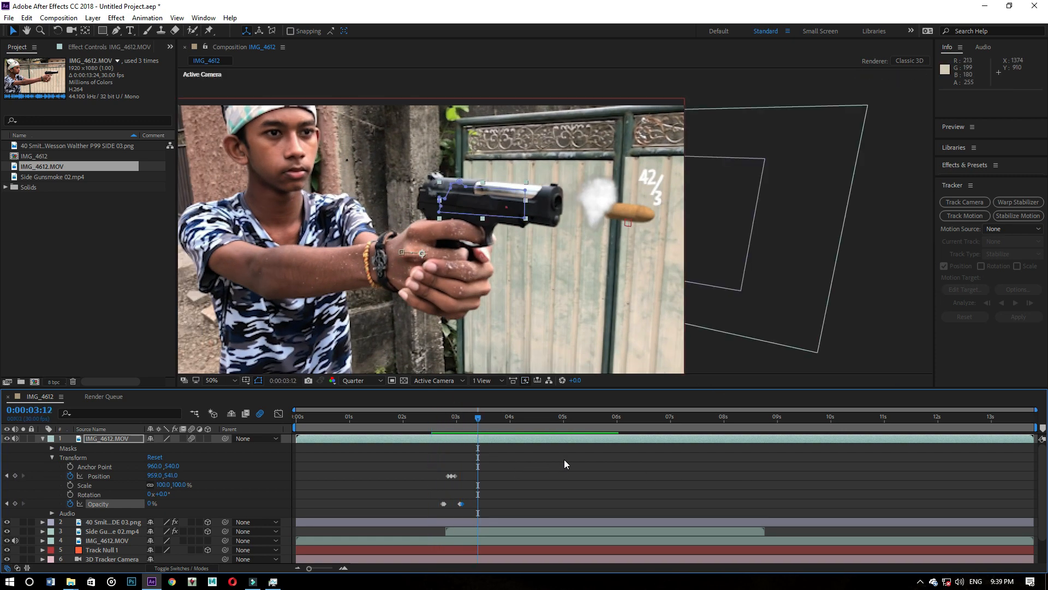
{"action": "mouse_move", "coordinate": [476, 418]}
{"action": "left_mouse_down"}
{"action": "mouse_move", "coordinate": [442, 426]}
{"action": "mouse_move", "coordinate": [467, 424]}
{"action": "left_mouse_up"}
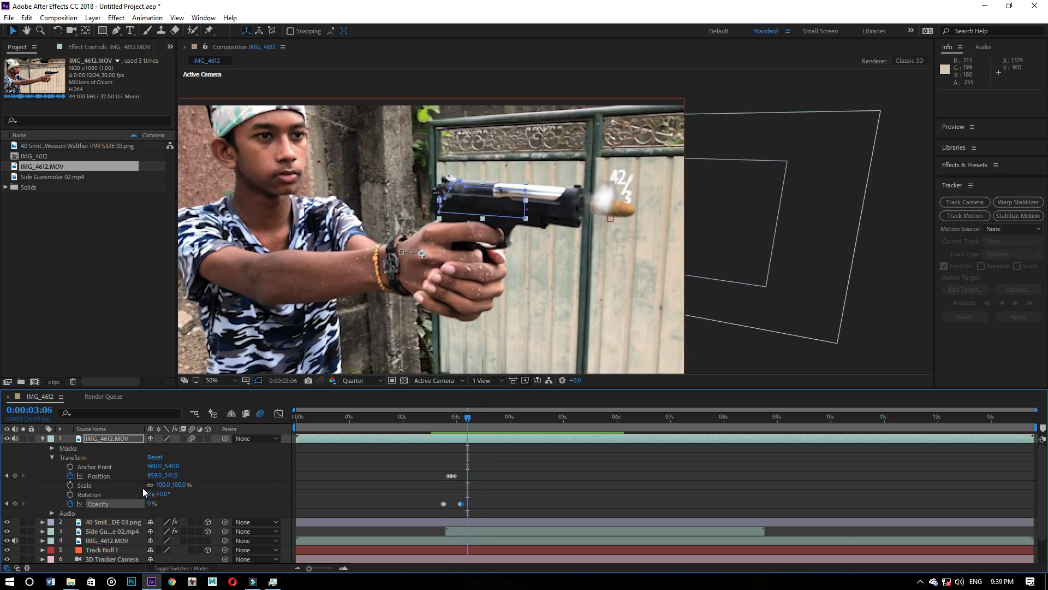
- Collapse the masked slide layer, go to 0:00:02:29, and add another copy of the IMG_4612.MOV footage directly beneath that layer
{"action": "left_click", "coordinate": [44, 438]}
{"action": "left_click", "coordinate": [134, 543]}
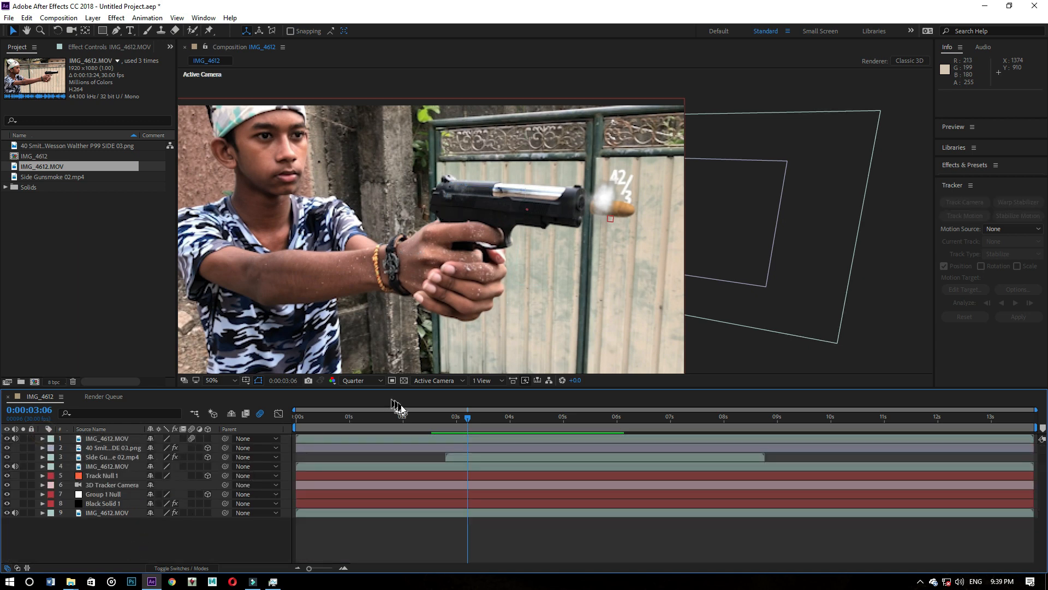
{"action": "mouse_move", "coordinate": [467, 421]}
{"action": "left_mouse_down"}
{"action": "mouse_move", "coordinate": [444, 430]}
{"action": "mouse_move", "coordinate": [459, 419]}
{"action": "mouse_move", "coordinate": [455, 426]}
{"action": "left_mouse_up"}
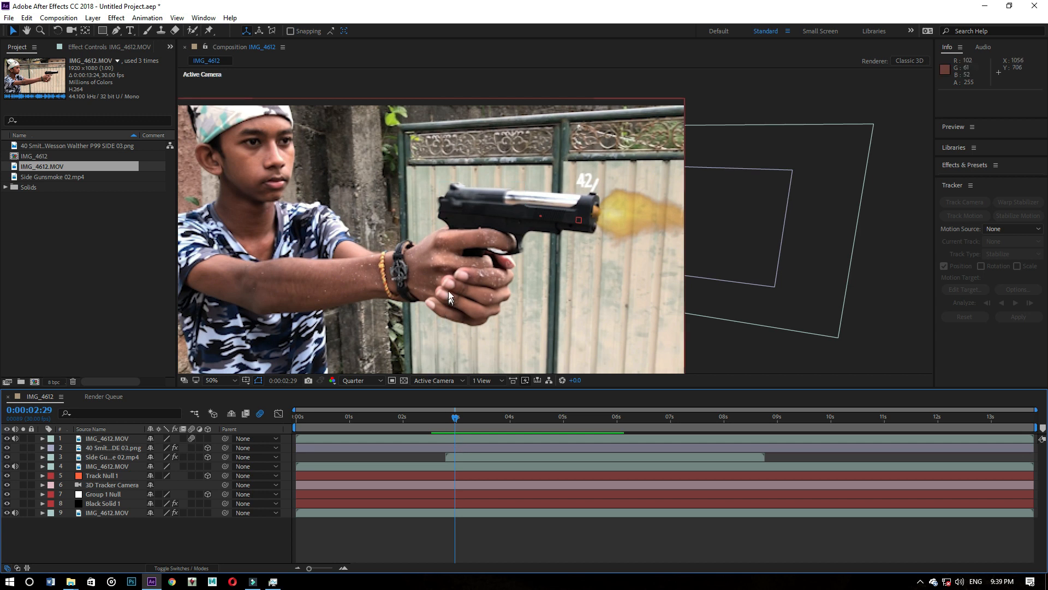
{"action": "left_click", "coordinate": [104, 438]}
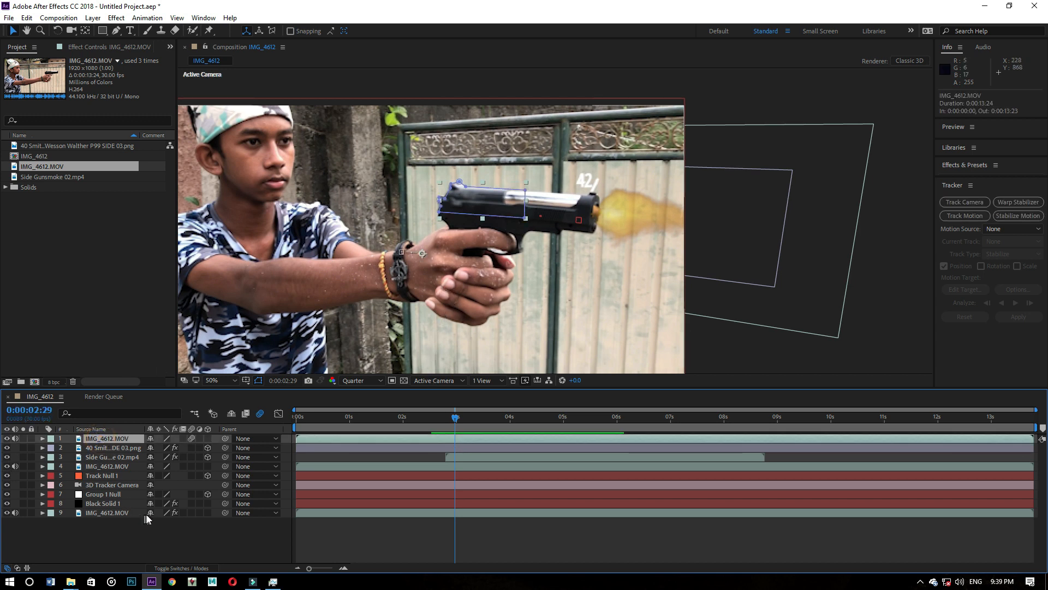
{"action": "left_click", "coordinate": [153, 529]}
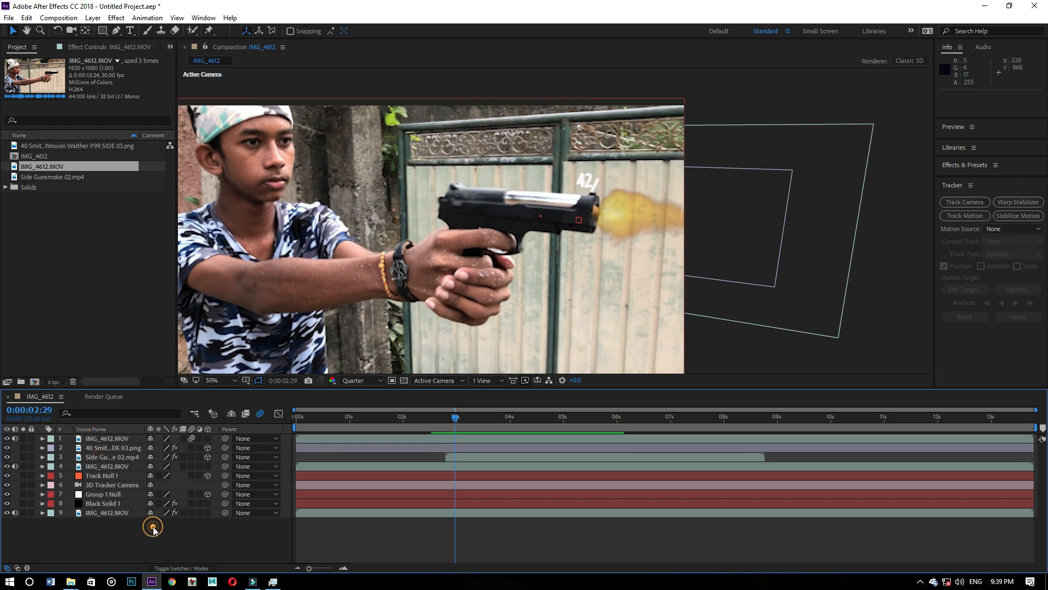
{"action": "left_click", "coordinate": [114, 438]}
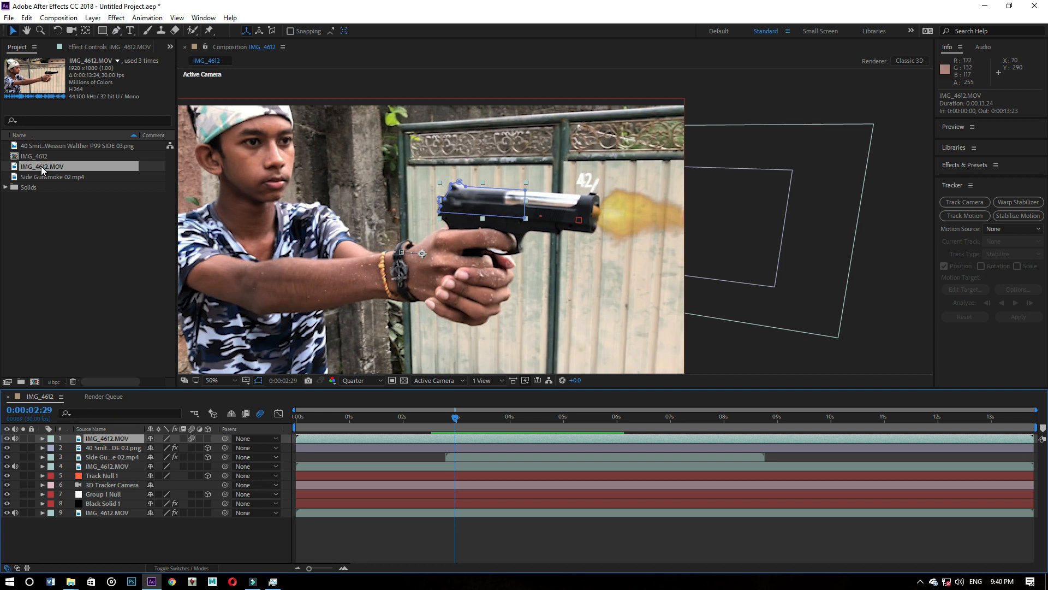
{"action": "left_click_drag", "start_coordinate": [41, 165], "coordinate": [109, 443]}
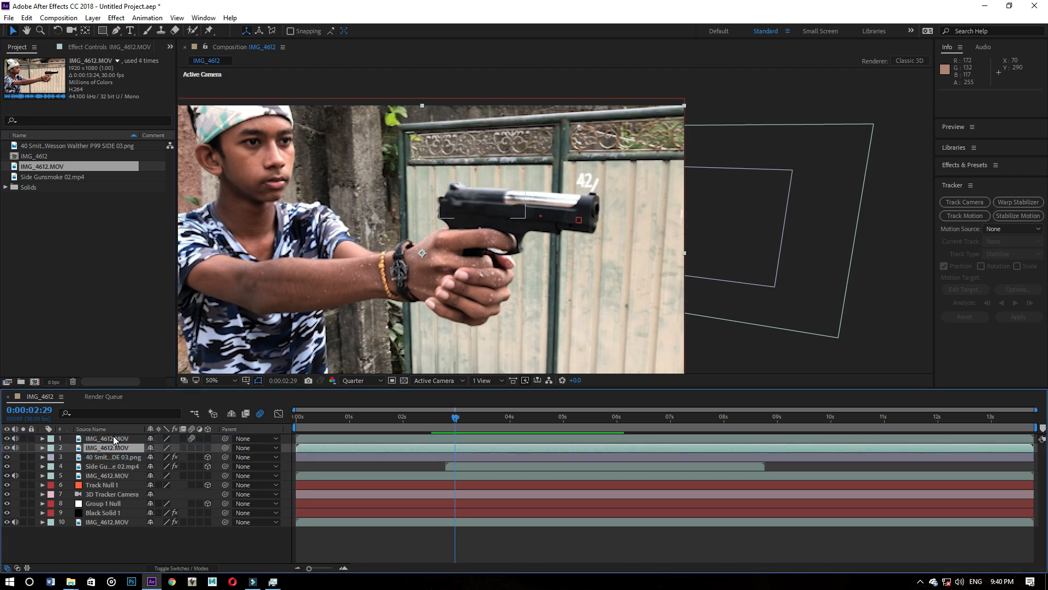
- Draw a closed Pen tool mask on the second IMG_4612.MOV layer around the hands and the front half of the pistol
{"action": "left_click", "coordinate": [113, 436]}
{"action": "left_click", "coordinate": [114, 446]}
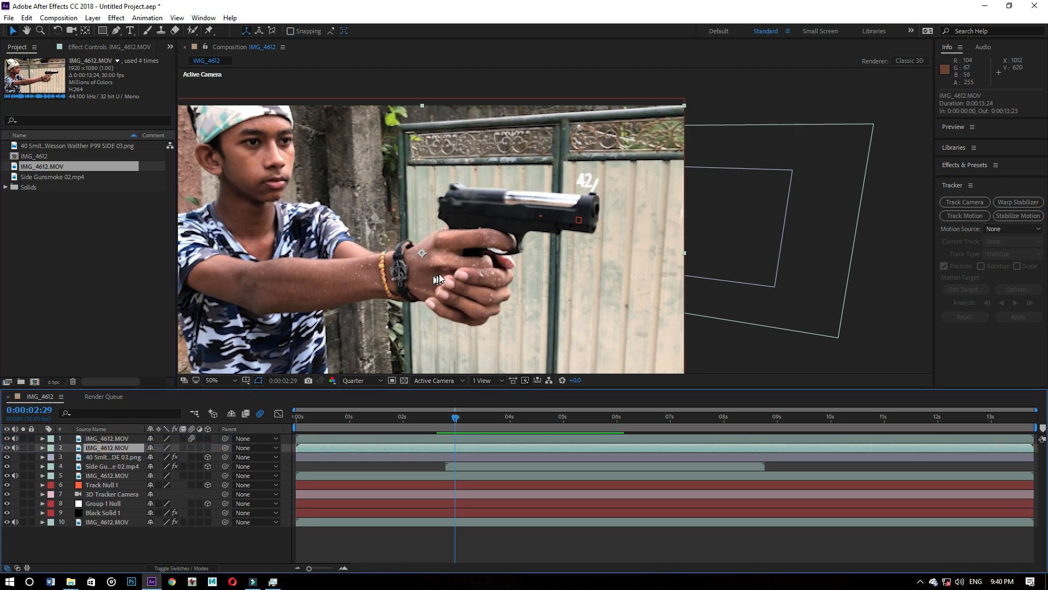
{"action": "key", "text": "period"}
{"action": "left_click", "coordinate": [476, 447]}
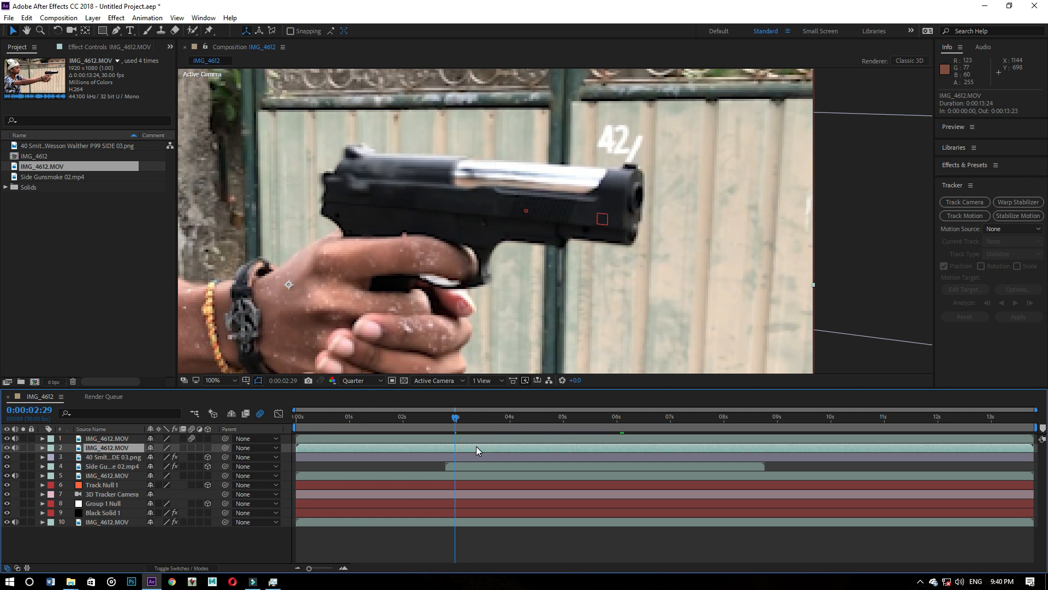
{"action": "left_click", "coordinate": [117, 31]}
{"action": "left_click", "coordinate": [323, 244]}
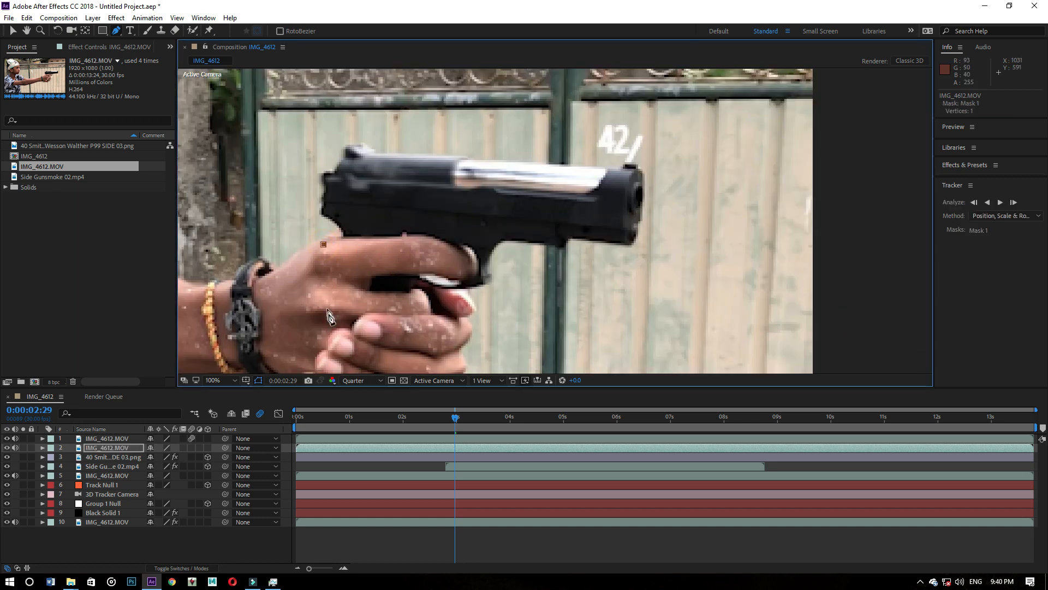
{"action": "left_click", "coordinate": [328, 308]}
{"action": "scroll", "coordinate": [341, 349], "scroll_direction": "down", "scroll_amount": 1}
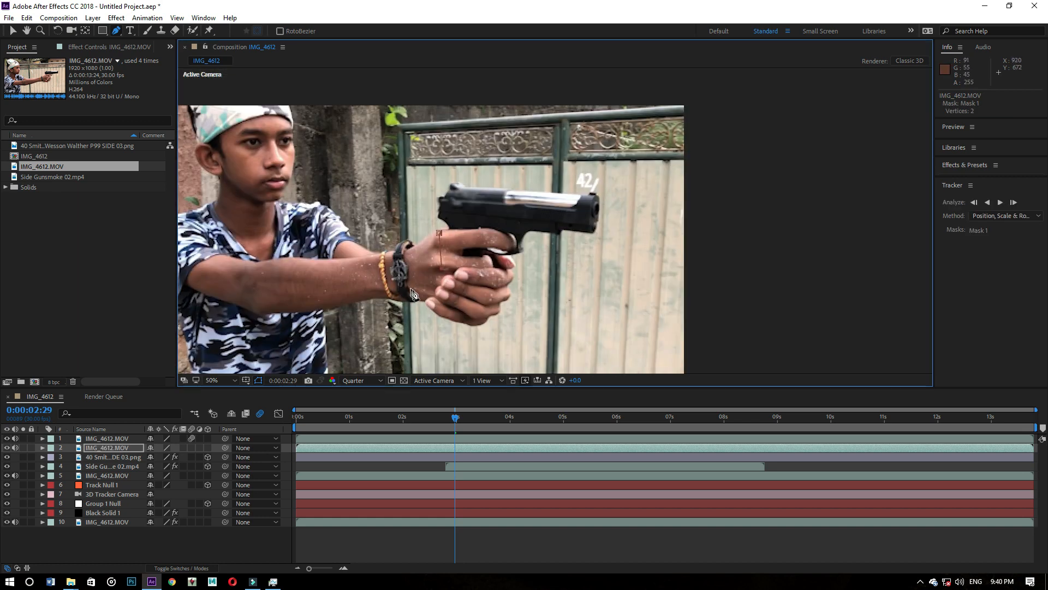
{"action": "left_click", "coordinate": [444, 282]}
{"action": "left_click", "coordinate": [430, 303]}
{"action": "left_click", "coordinate": [477, 325]}
{"action": "left_click", "coordinate": [494, 316]}
{"action": "left_click", "coordinate": [510, 289]}
{"action": "left_click", "coordinate": [514, 250]}
{"action": "left_click", "coordinate": [521, 250]}
{"action": "left_click", "coordinate": [527, 231]}
{"action": "left_click", "coordinate": [556, 231]}
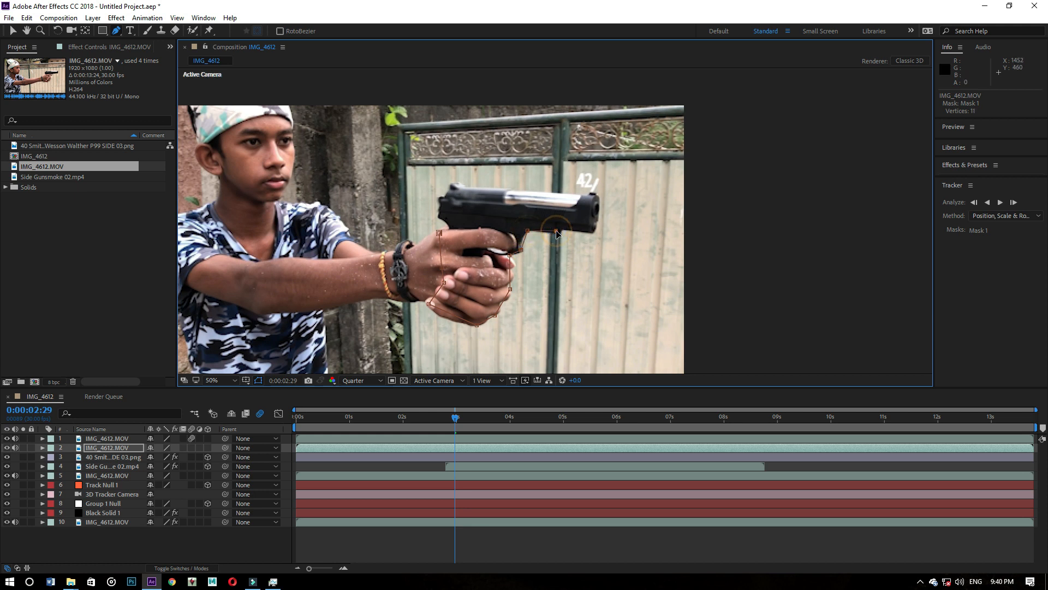
{"action": "left_click", "coordinate": [592, 231]}
{"action": "left_click", "coordinate": [599, 193]}
{"action": "left_click", "coordinate": [520, 191]}
{"action": "left_click", "coordinate": [518, 217]}
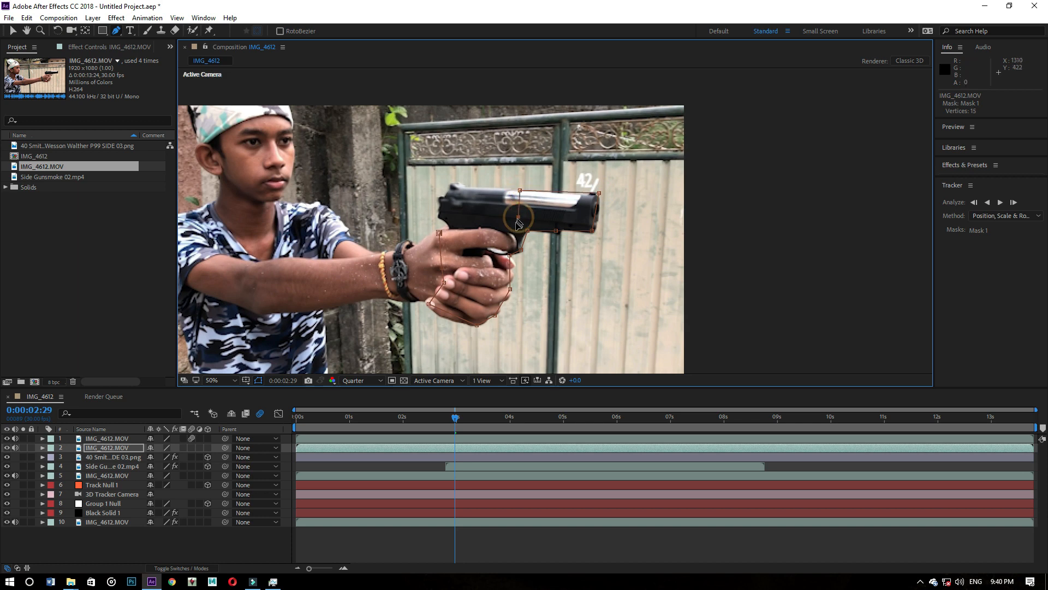
{"action": "left_click", "coordinate": [512, 230]}
{"action": "left_click", "coordinate": [439, 234]}
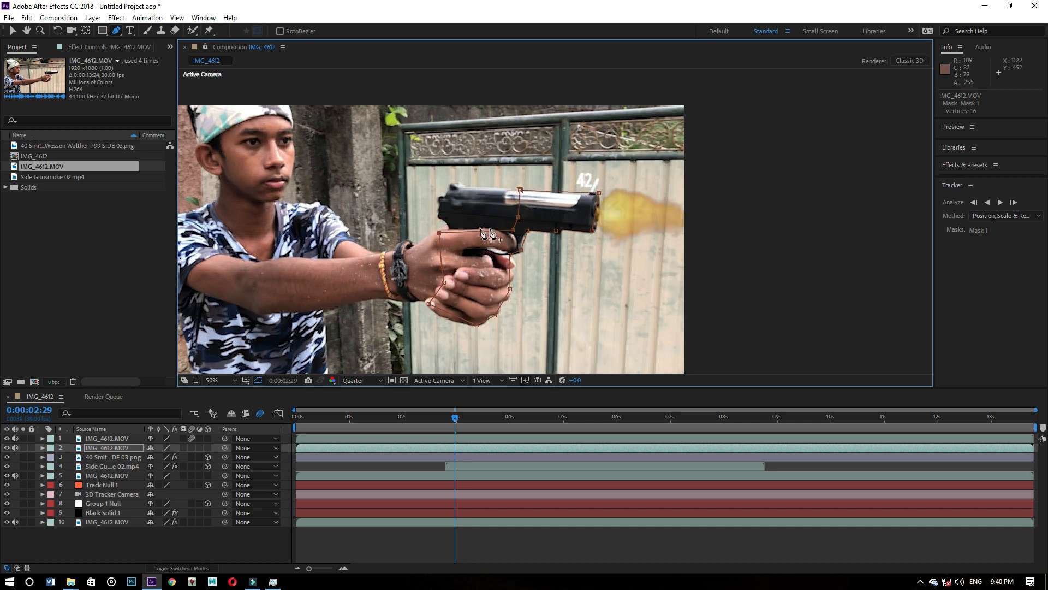
- Move the mask's upper front point in to the pistol's muzzle at 0:00:03:00
{"action": "key", "text": "period"}
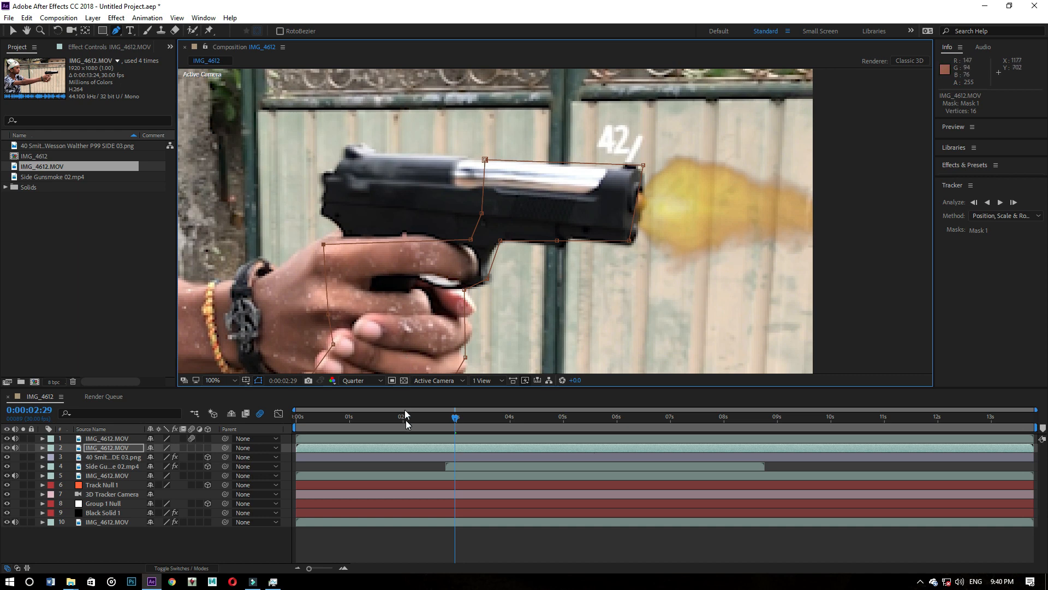
{"action": "left_click_drag", "start_coordinate": [451, 420], "coordinate": [455, 417]}
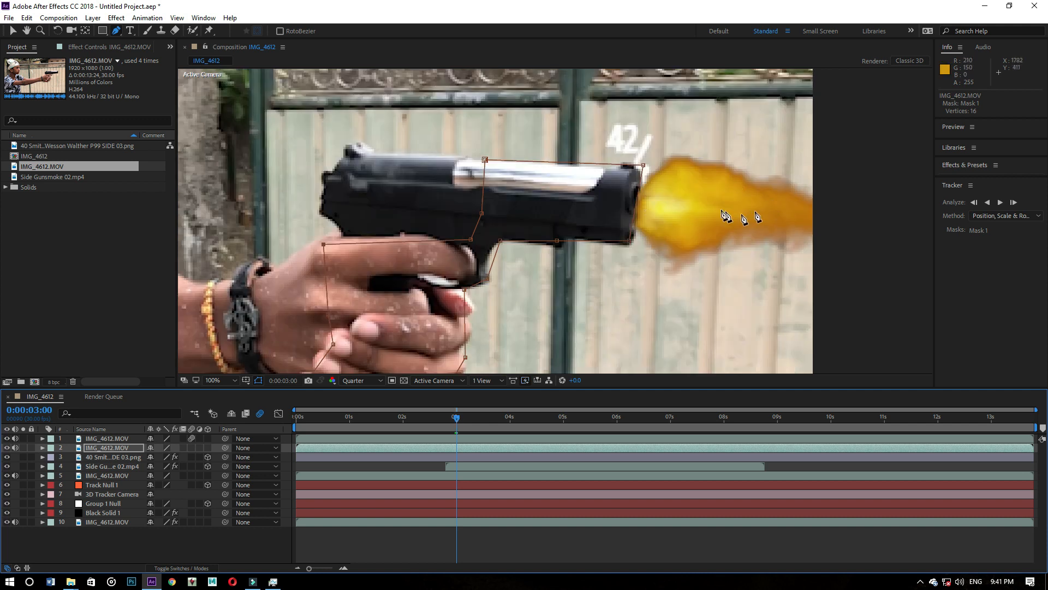
{"action": "left_click", "coordinate": [643, 166]}
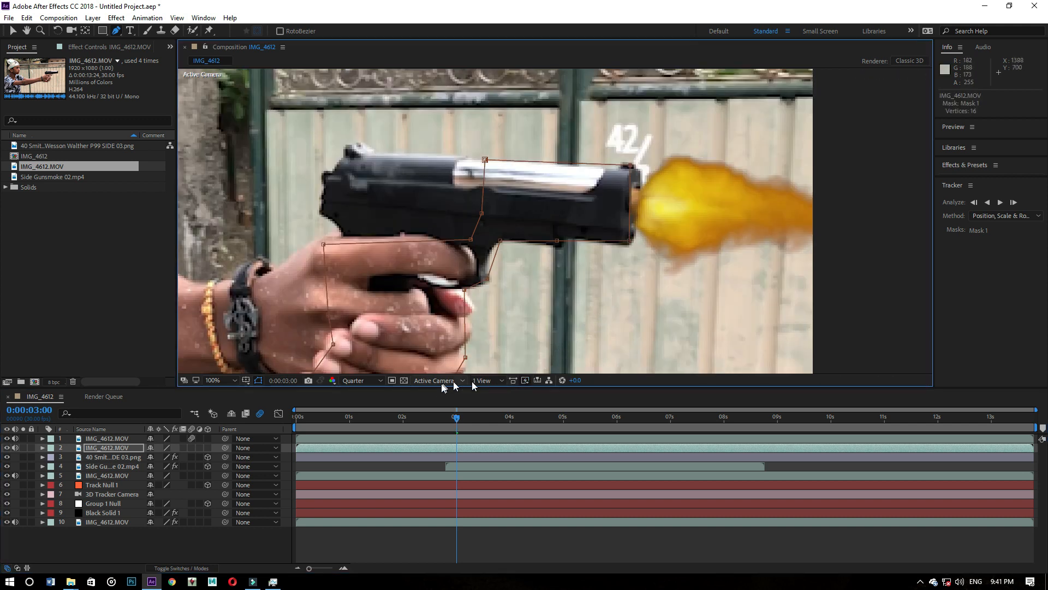
- Go to 0:00:02:28, expand the newly masked footage layer, and apply the Brightness & Contrast effect to it
{"action": "left_click", "coordinate": [456, 416]}
{"action": "left_click_drag", "start_coordinate": [455, 416], "coordinate": [452, 418]}
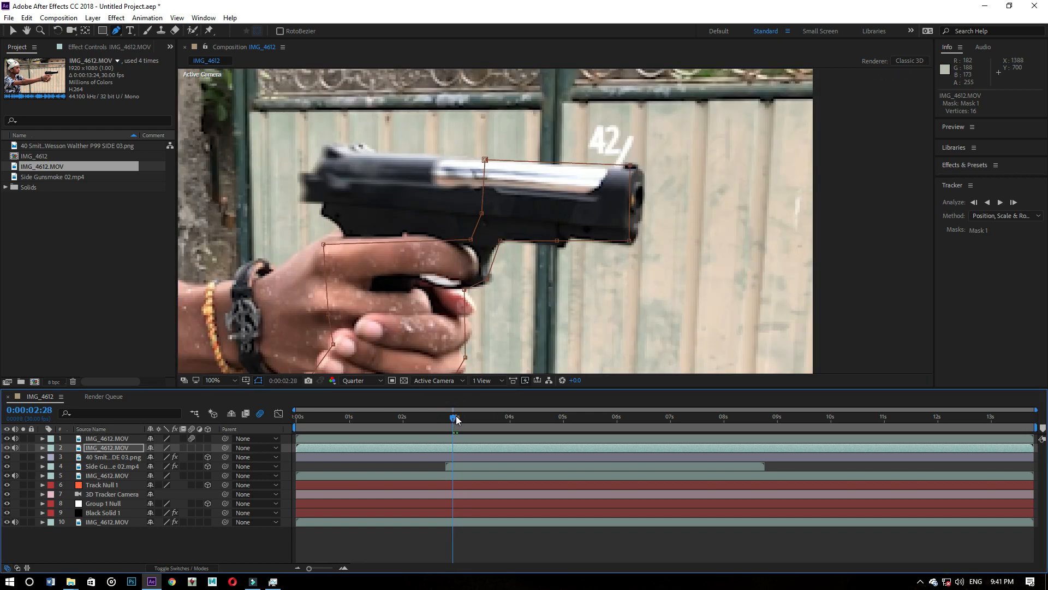
{"action": "left_click", "coordinate": [42, 448]}
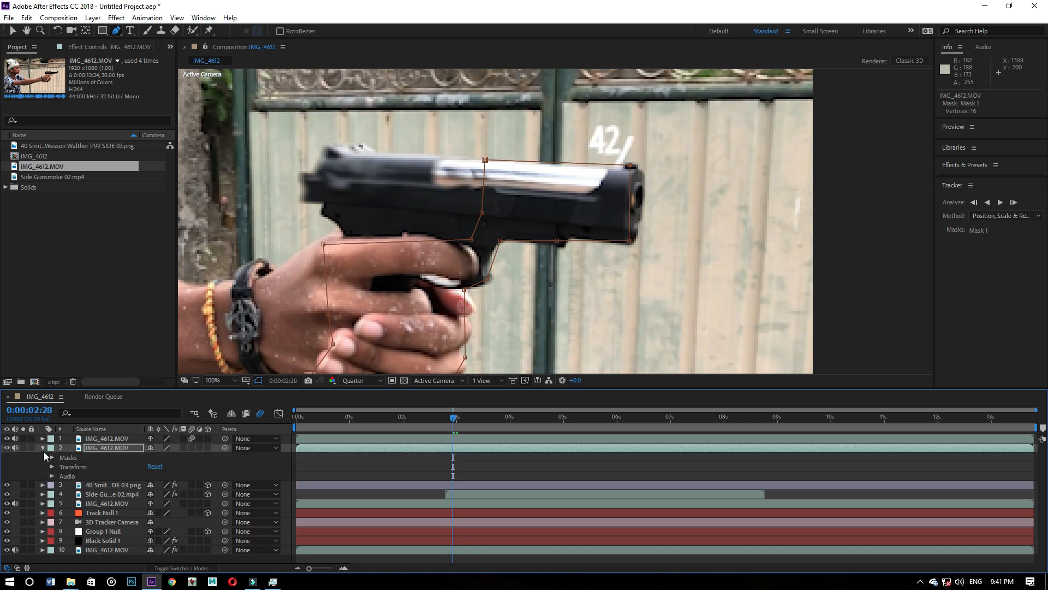
{"action": "left_click", "coordinate": [73, 47]}
{"action": "right_click", "coordinate": [85, 172]}
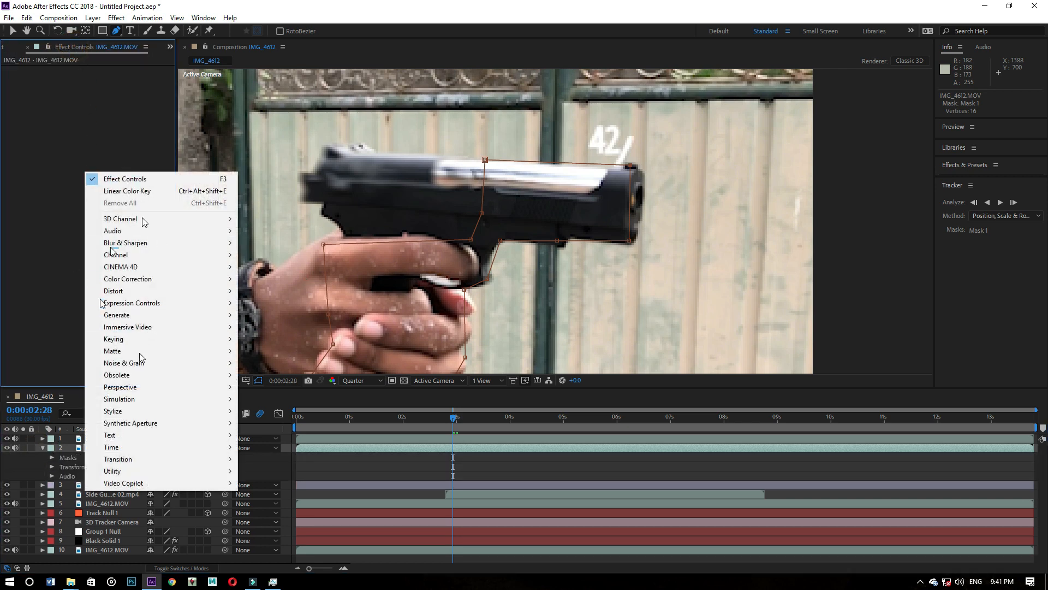
{"action": "mouse_move", "coordinate": [133, 267]}
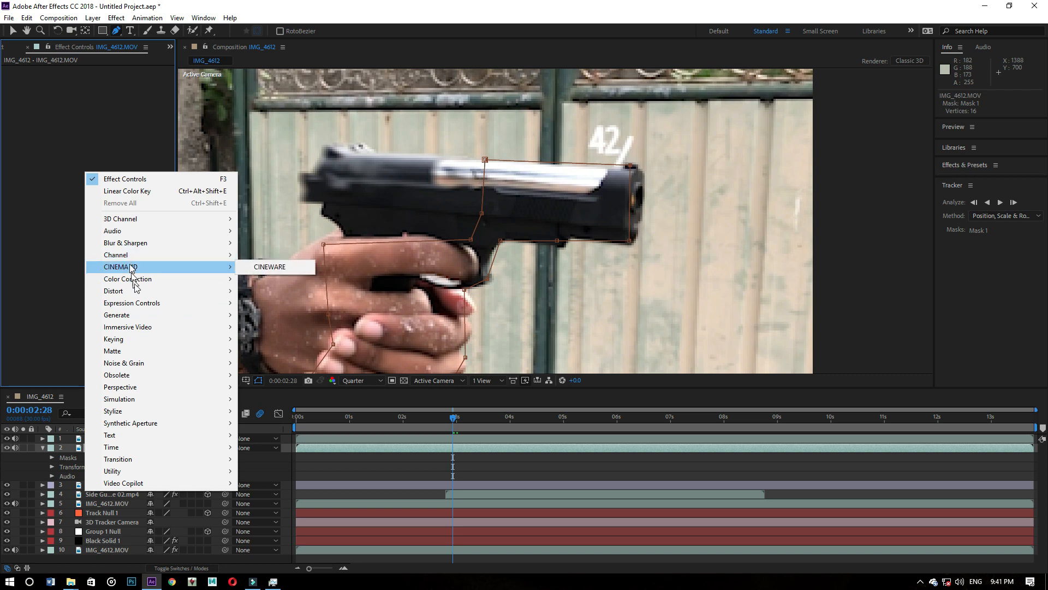
{"action": "mouse_move", "coordinate": [210, 278]}
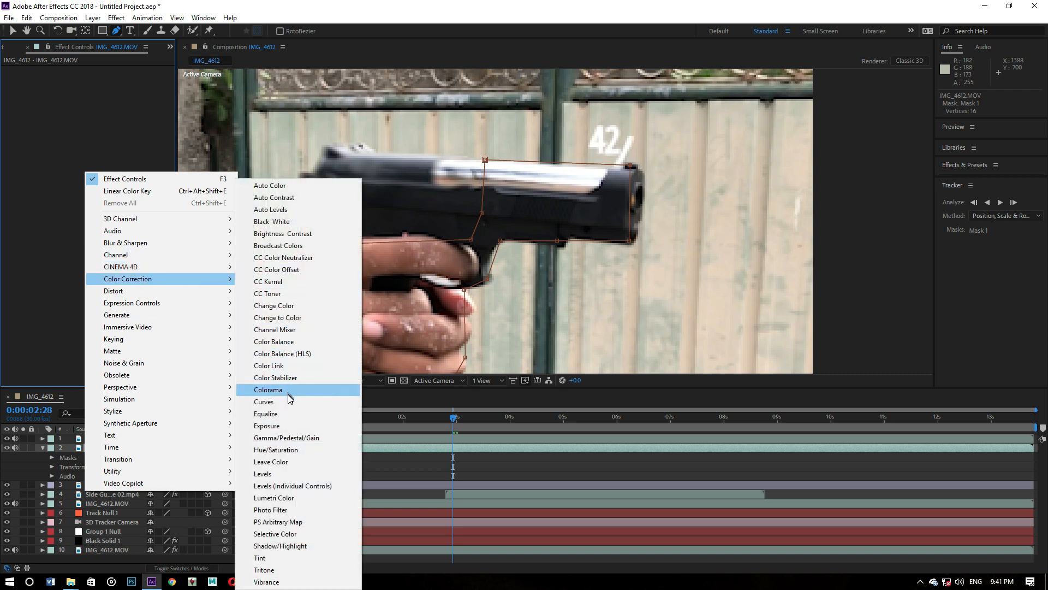
{"action": "left_click", "coordinate": [309, 239]}
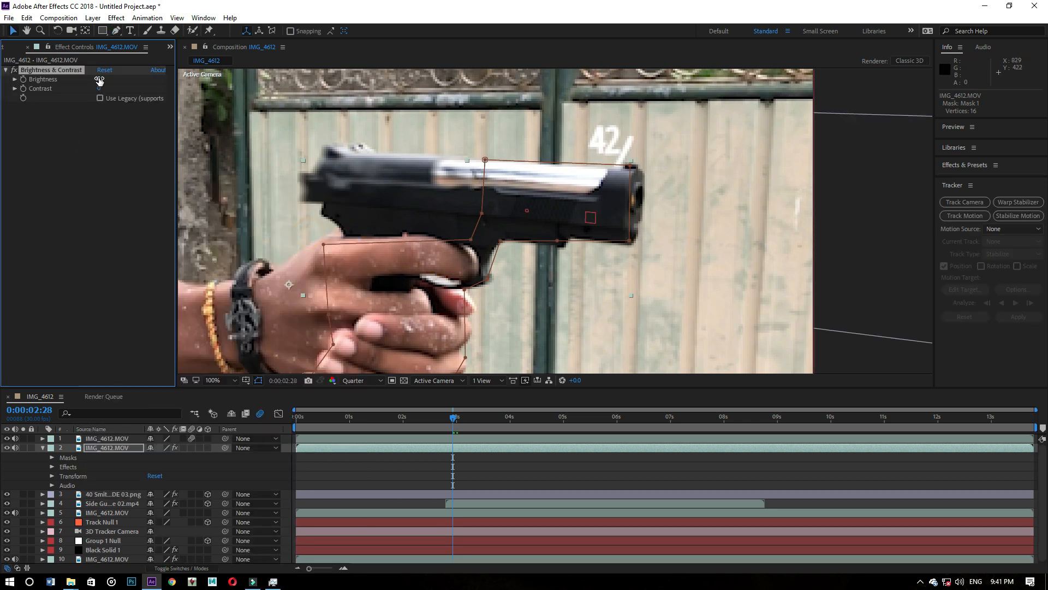
- Keyframe the masked layer's Brightness at 0 on 0:00:02:28 and 57 on 0:00:02:29
{"action": "left_click", "coordinate": [451, 420]}
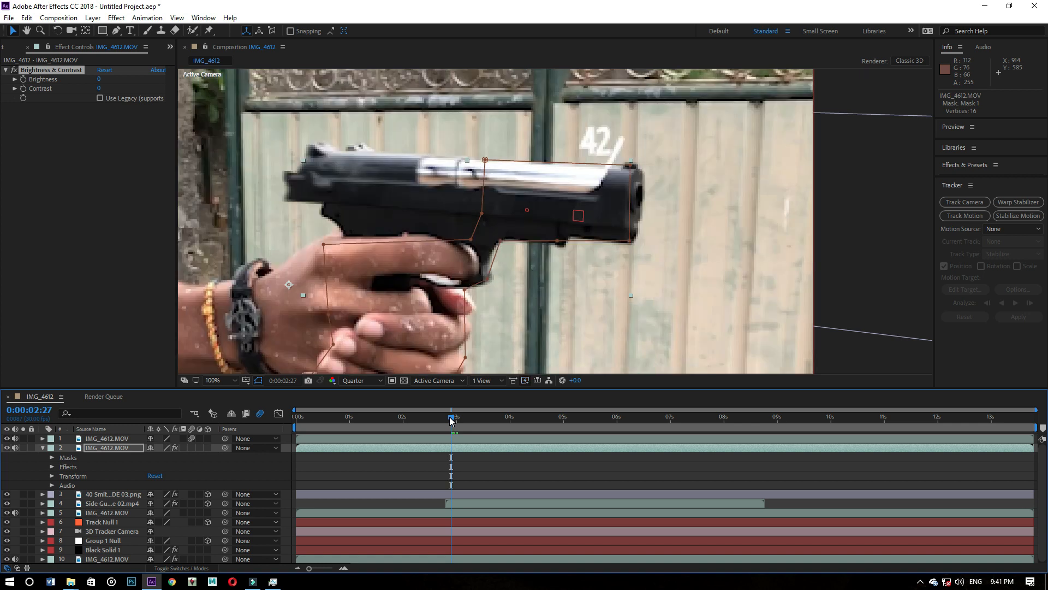
{"action": "left_click_drag", "start_coordinate": [452, 419], "coordinate": [455, 418]}
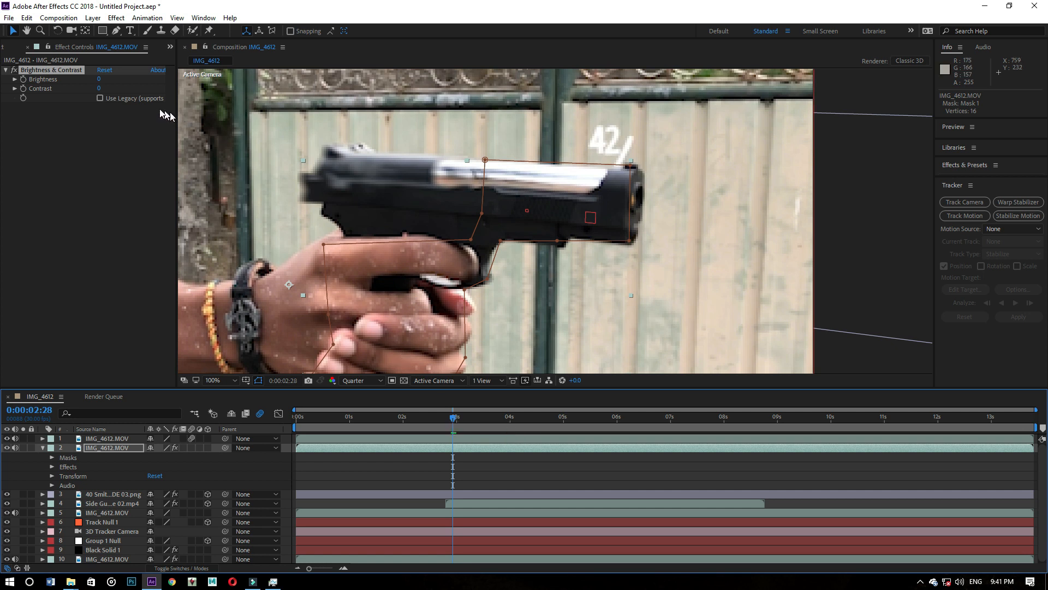
{"action": "left_click", "coordinate": [25, 80]}
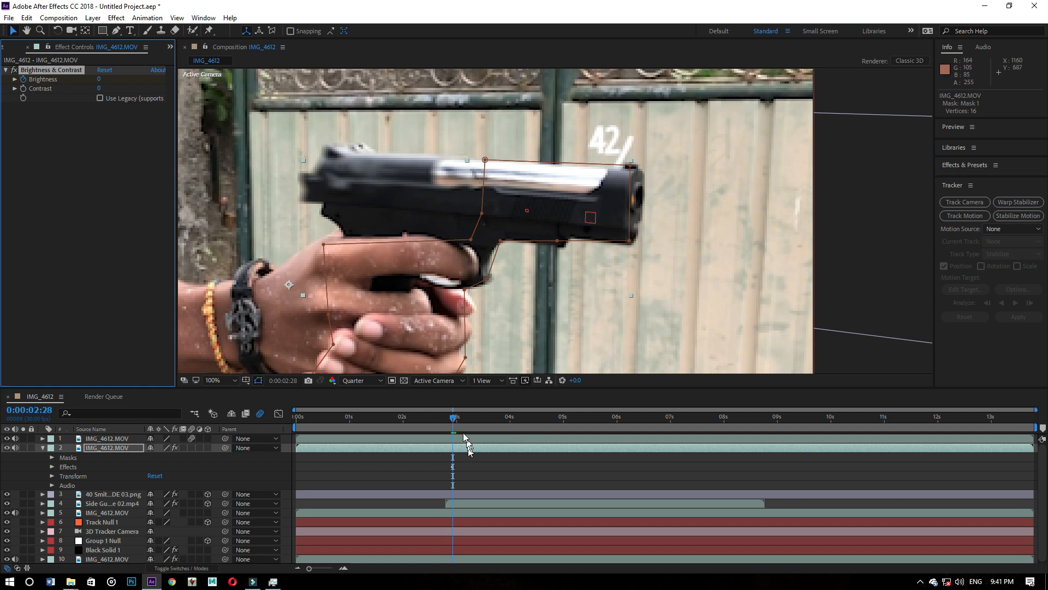
{"action": "left_click", "coordinate": [453, 419]}
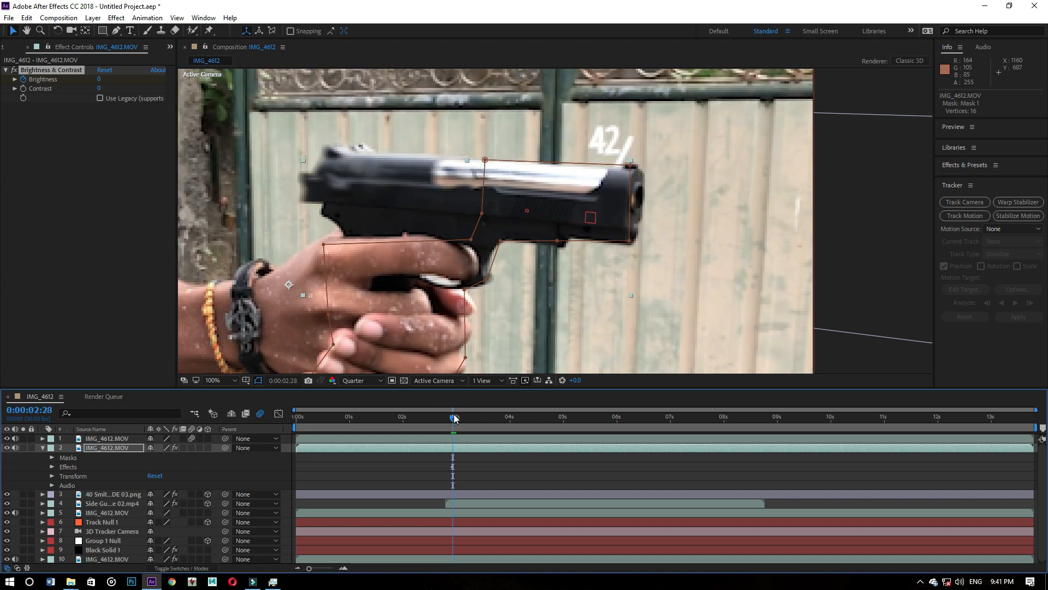
{"action": "left_click_drag", "start_coordinate": [453, 418], "coordinate": [456, 418]}
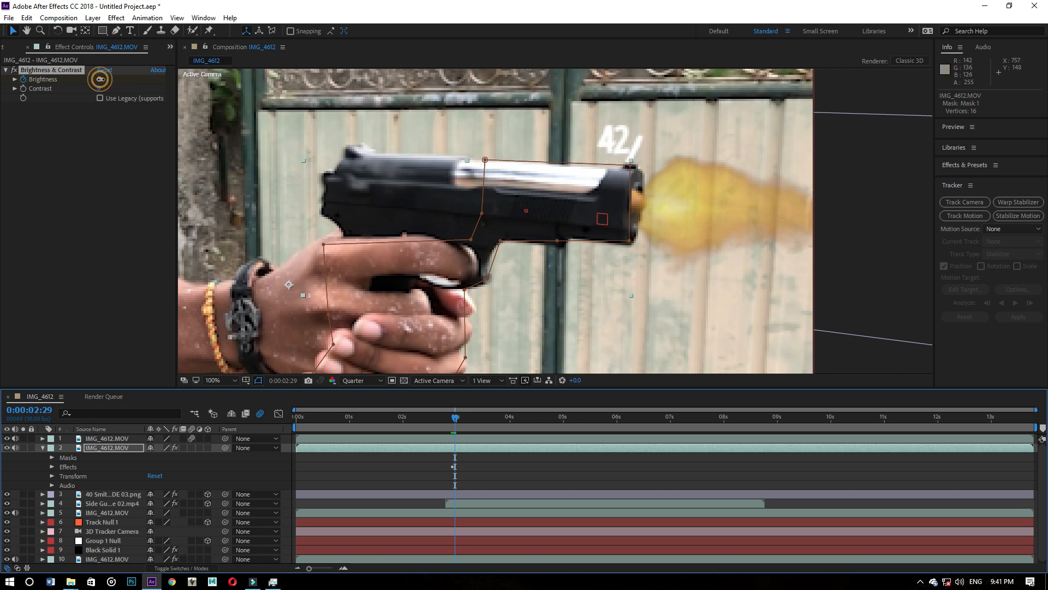
{"action": "left_click_drag", "start_coordinate": [101, 80], "coordinate": [115, 79]}
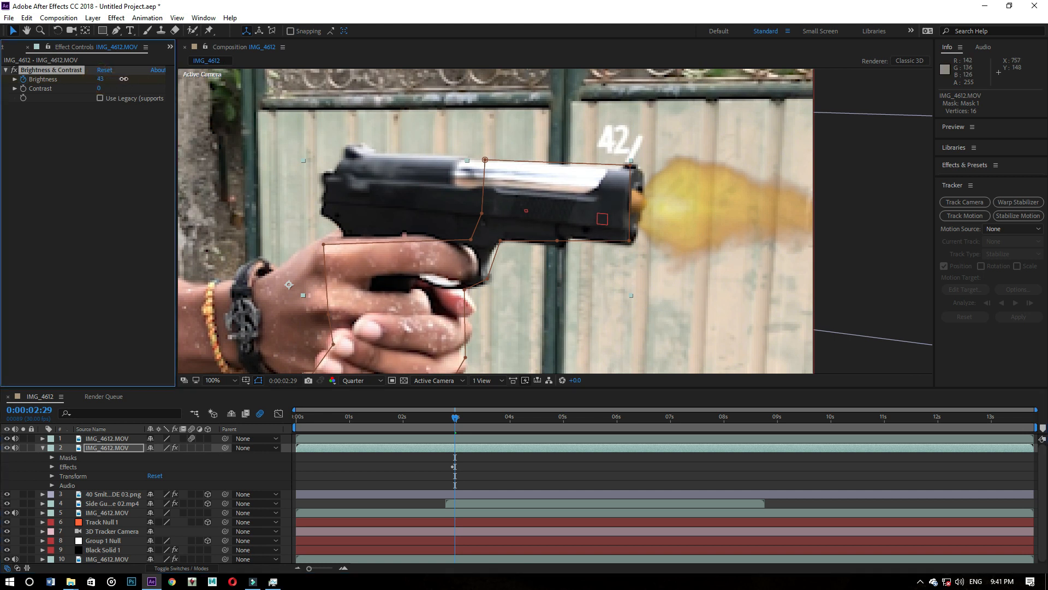
- Keyframe the masked layer's Brightness at 87 on 0:00:03:00 and 61 on 0:00:03:01
{"action": "left_click", "coordinate": [457, 417]}
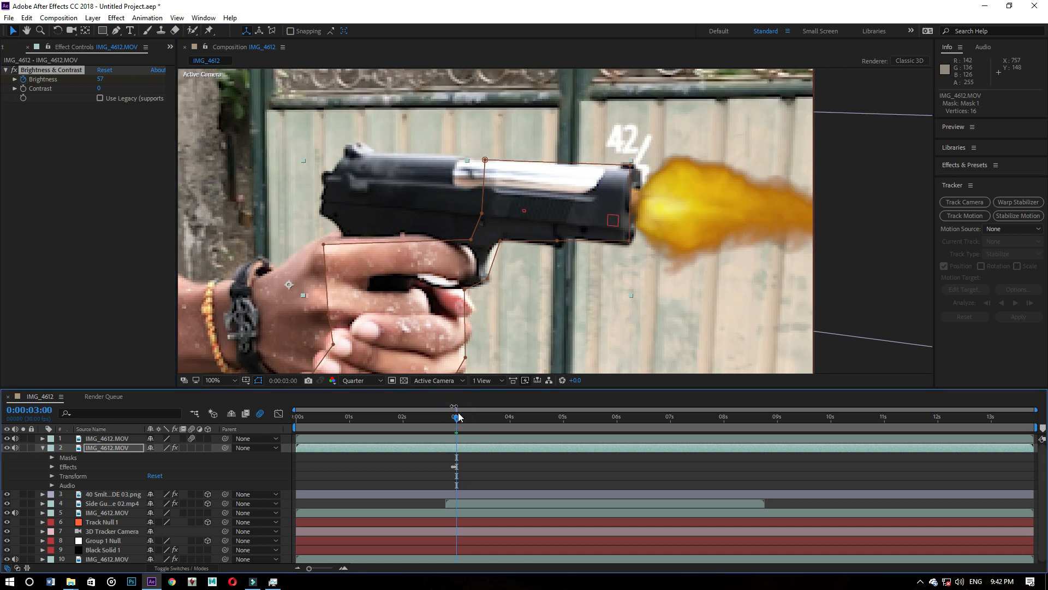
{"action": "left_click_drag", "start_coordinate": [102, 80], "coordinate": [116, 77]}
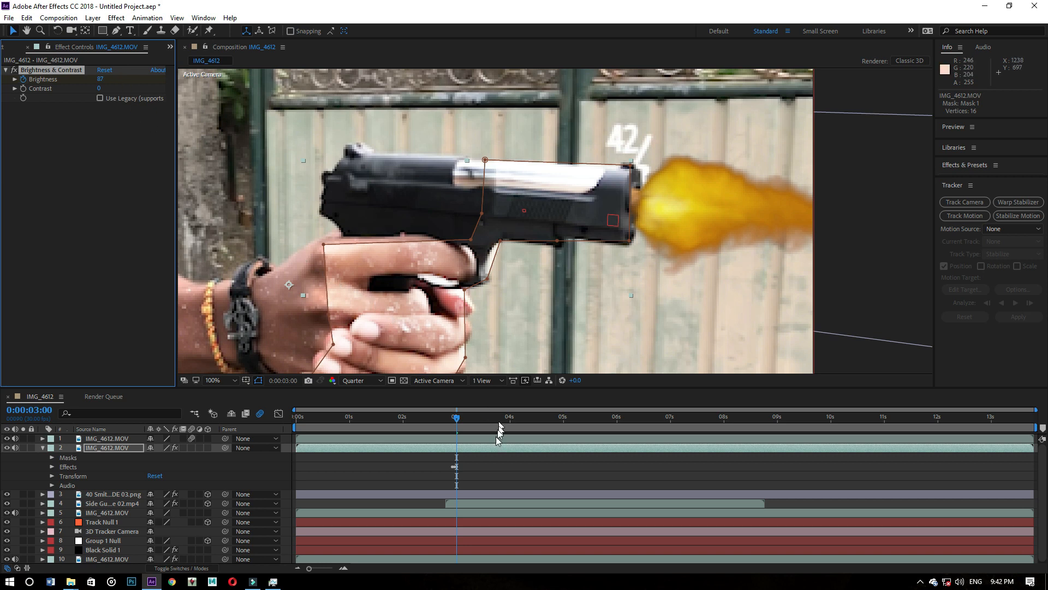
{"action": "left_click_drag", "start_coordinate": [457, 418], "coordinate": [458, 418]}
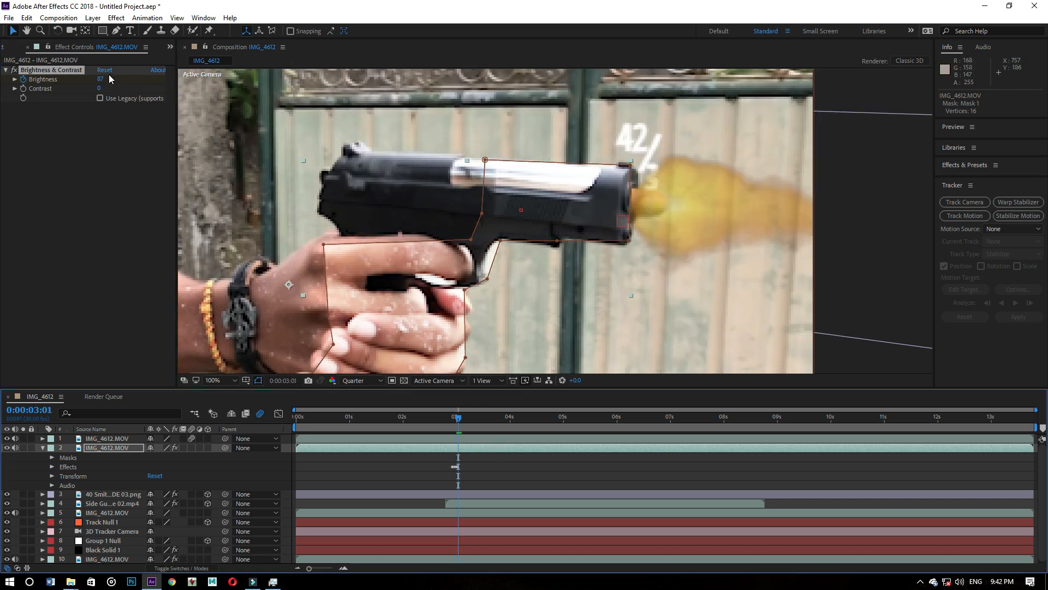
{"action": "left_click_drag", "start_coordinate": [103, 79], "coordinate": [94, 78]}
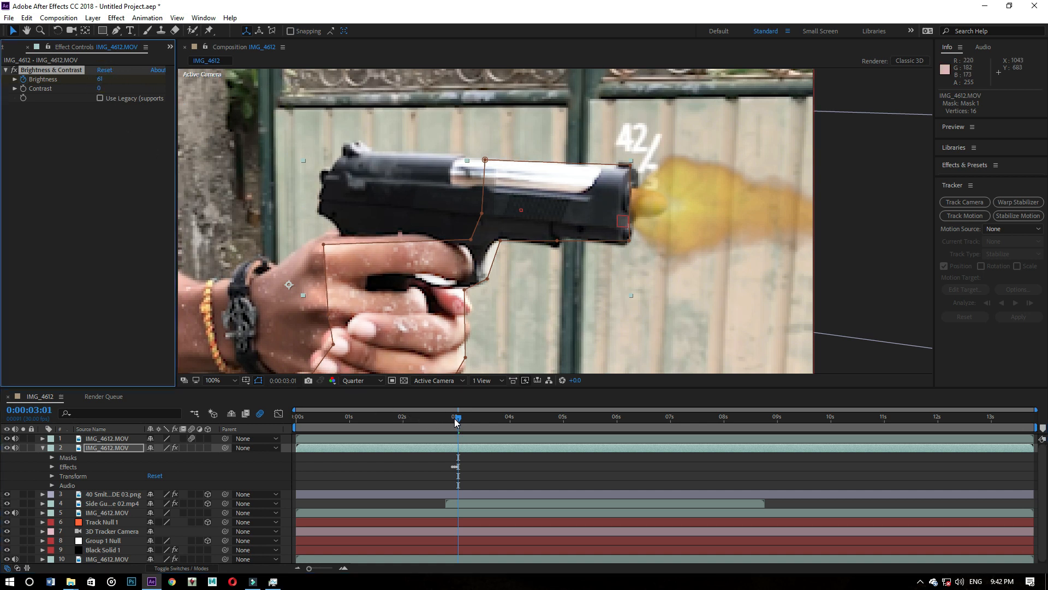
- Set the masked layer's Brightness to 0 at 0:00:03:02
{"action": "left_click_drag", "start_coordinate": [455, 418], "coordinate": [458, 417]}
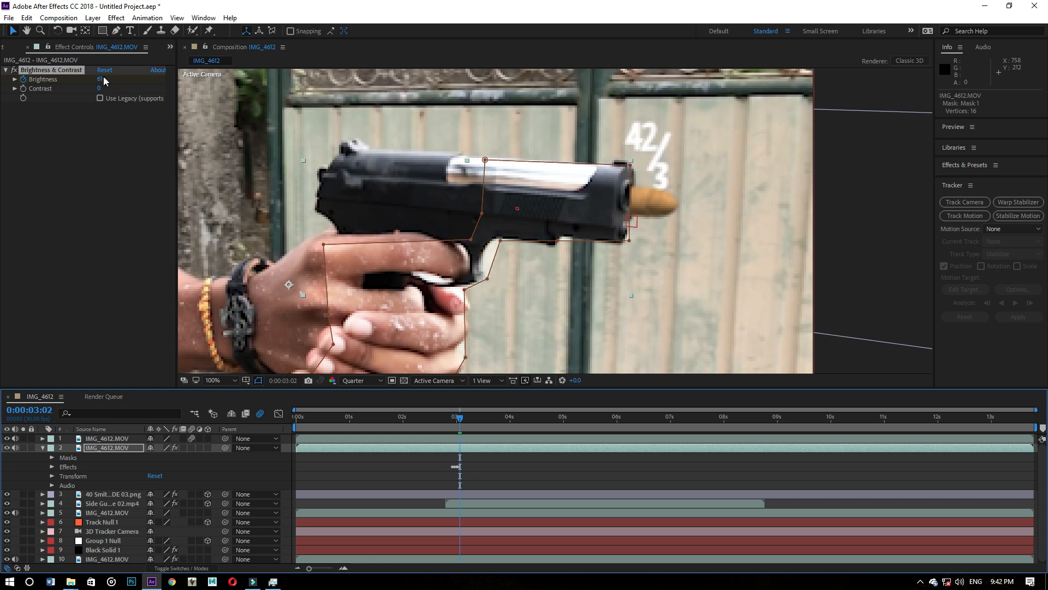
{"action": "left_click_drag", "start_coordinate": [102, 78], "coordinate": [69, 79]}
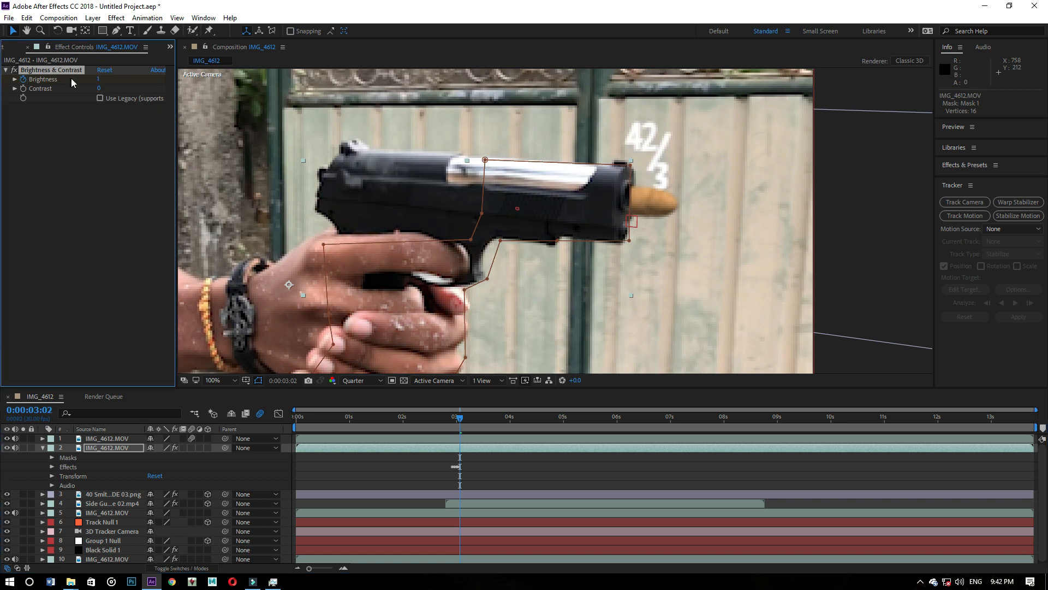
{"action": "left_click", "coordinate": [99, 77]}
{"action": "key", "text": "Return"}
- Reveal the masked layer's transform properties and keyframe its Opacity at 0% on 0:00:02:26
{"action": "left_click", "coordinate": [52, 474]}
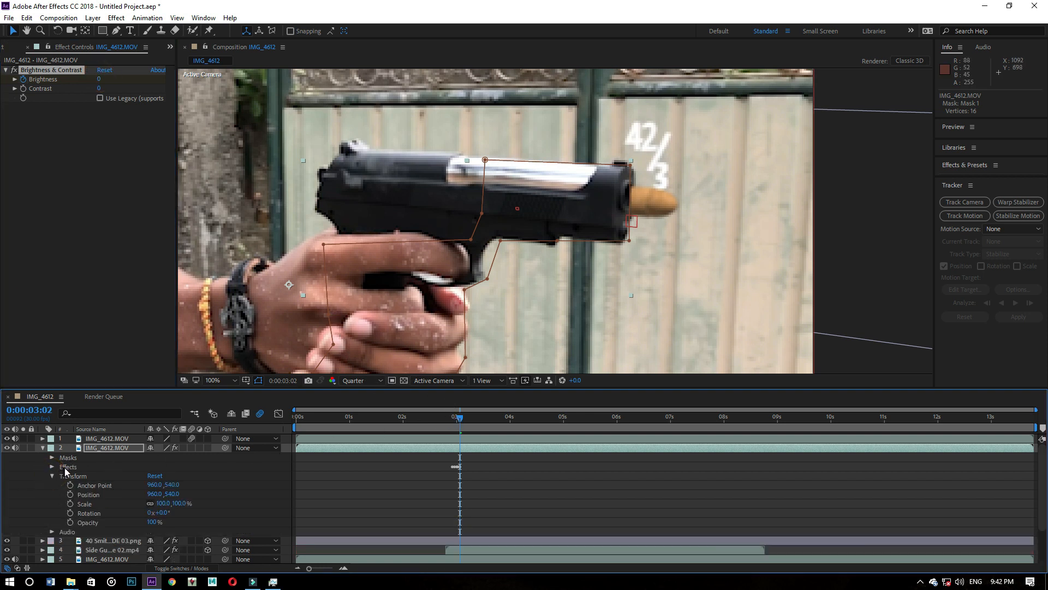
{"action": "left_click_drag", "start_coordinate": [463, 422], "coordinate": [450, 418]}
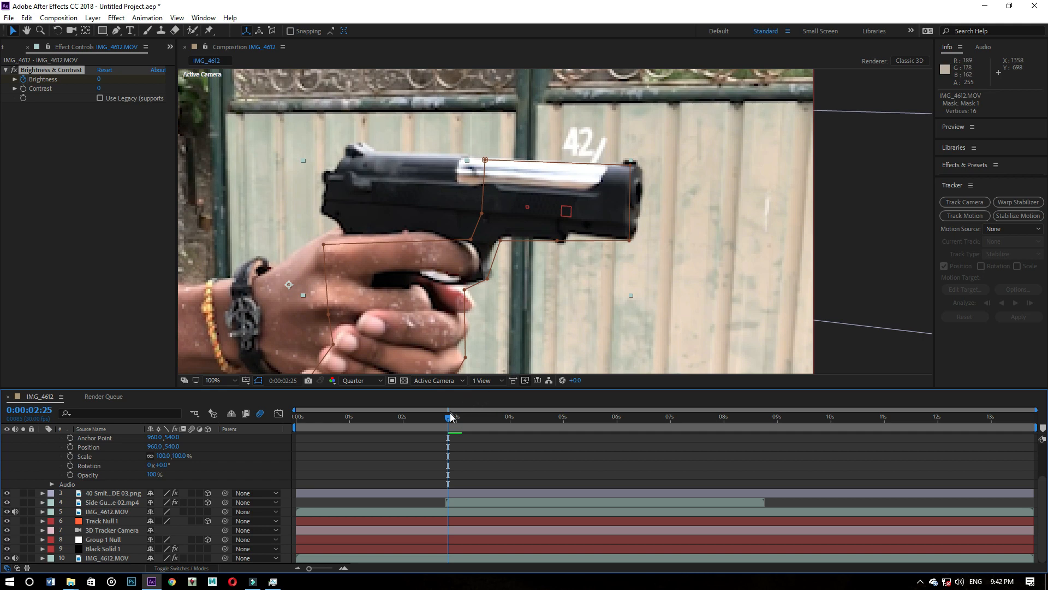
{"action": "left_click_drag", "start_coordinate": [449, 417], "coordinate": [457, 422]}
{"action": "scroll", "coordinate": [468, 469], "scroll_direction": "up", "scroll_amount": 3}
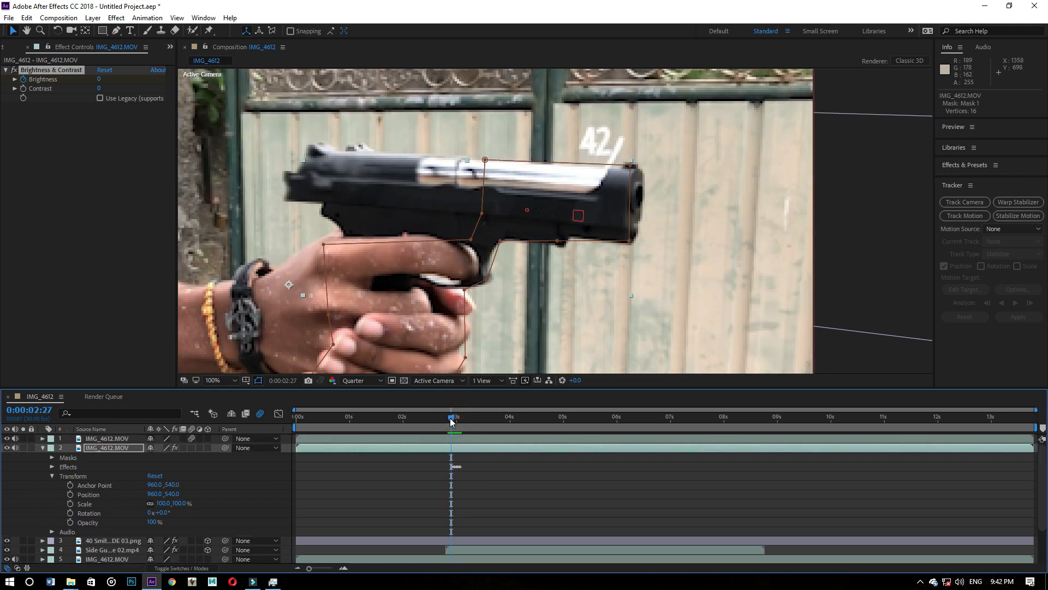
{"action": "left_click_drag", "start_coordinate": [450, 418], "coordinate": [448, 418]}
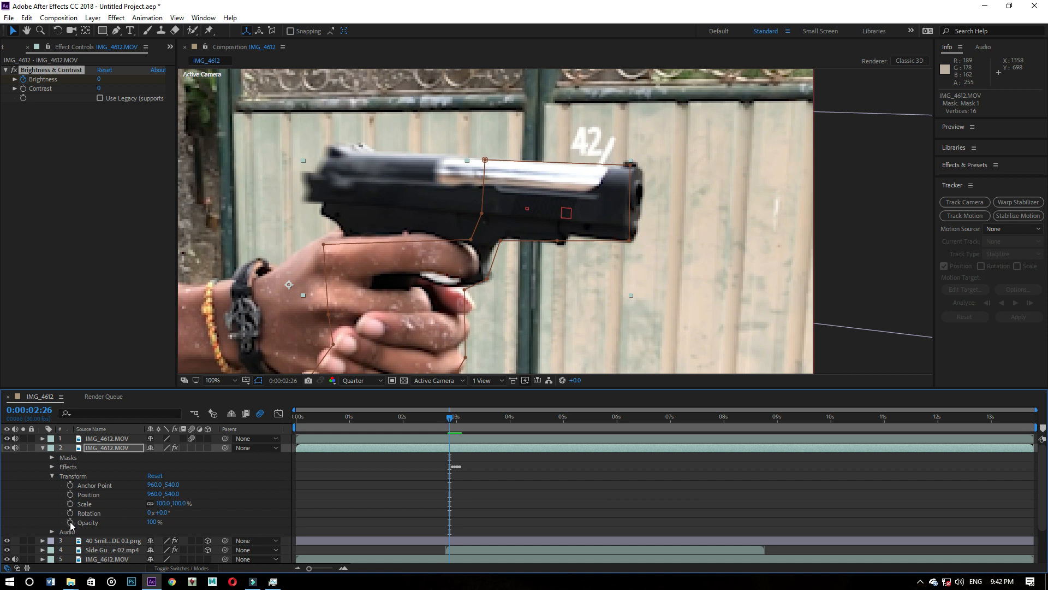
{"action": "left_click", "coordinate": [70, 522]}
{"action": "left_click", "coordinate": [451, 418]}
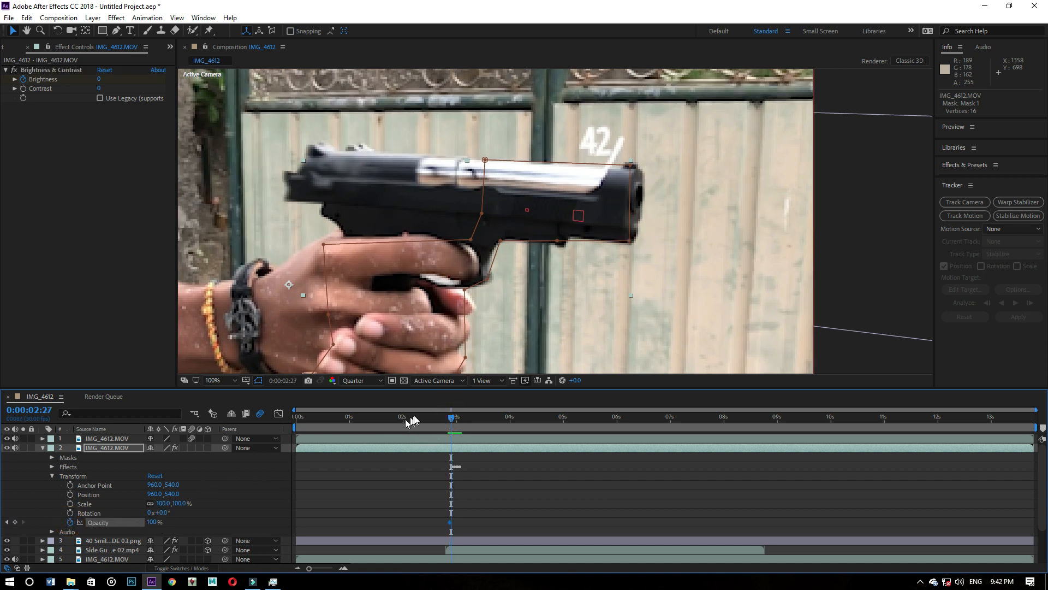
{"action": "left_click_drag", "start_coordinate": [449, 415], "coordinate": [447, 416]}
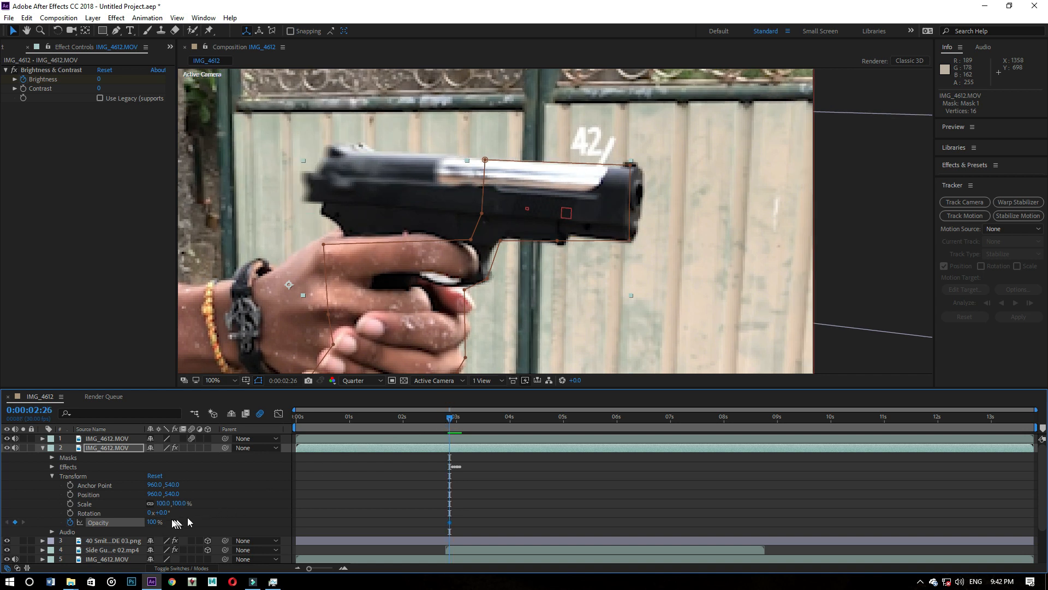
{"action": "left_click", "coordinate": [153, 522]}
{"action": "type", "text": "0"}
{"action": "key", "text": "Return"}
- Keyframe the masked layer's Opacity at 100% on 0:00:02:27 and hold it with another 100% keyframe on 0:00:03:03
{"action": "left_click_drag", "start_coordinate": [447, 416], "coordinate": [449, 418]}
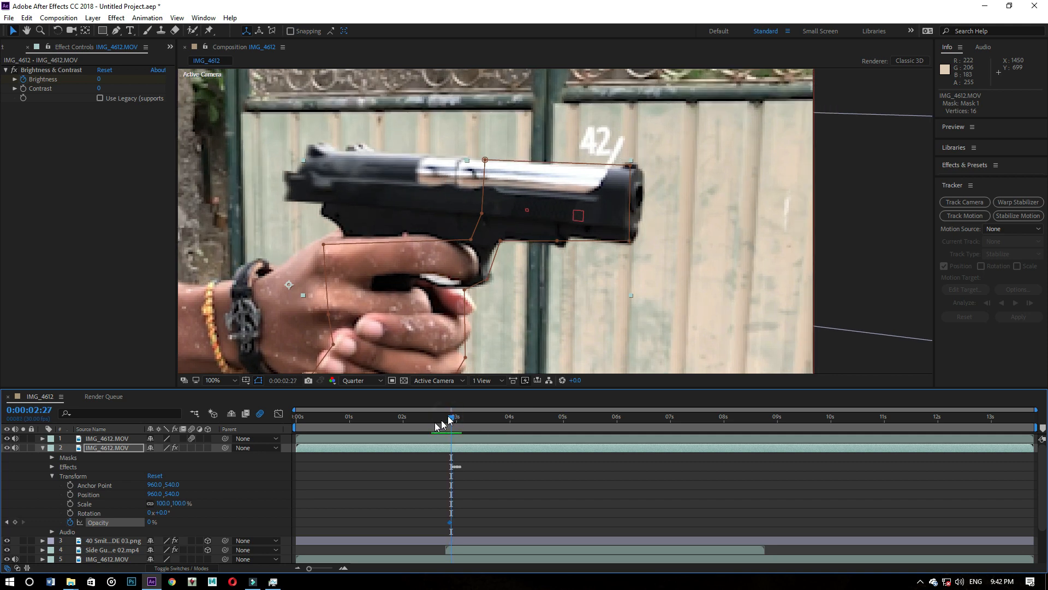
{"action": "left_click_drag", "start_coordinate": [151, 523], "coordinate": [317, 522]}
{"action": "left_click_drag", "start_coordinate": [451, 418], "coordinate": [461, 418]}
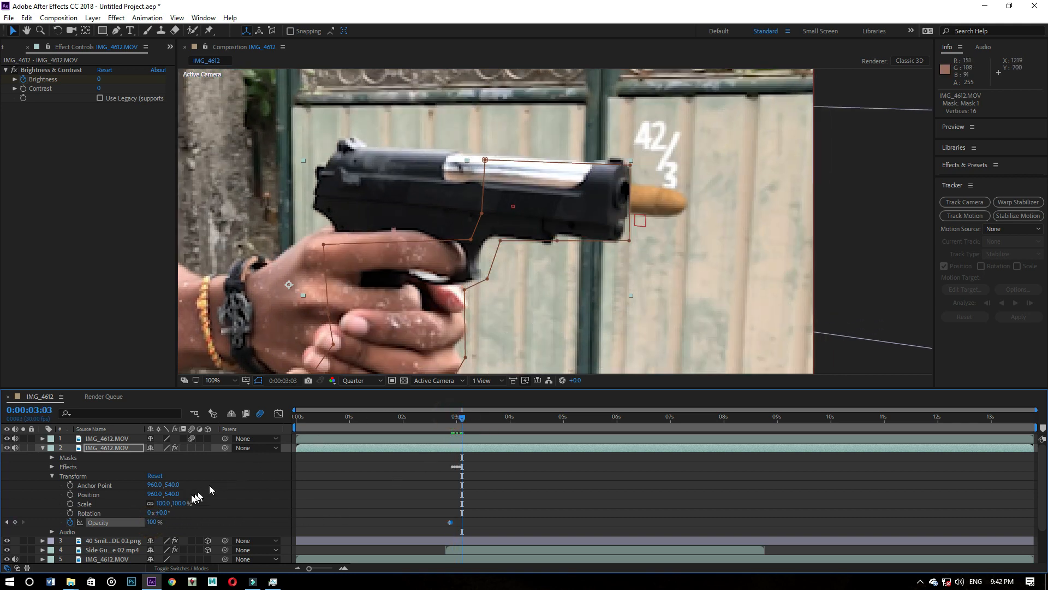
{"action": "right_click", "coordinate": [133, 522]}
{"action": "left_click", "coordinate": [169, 439]}
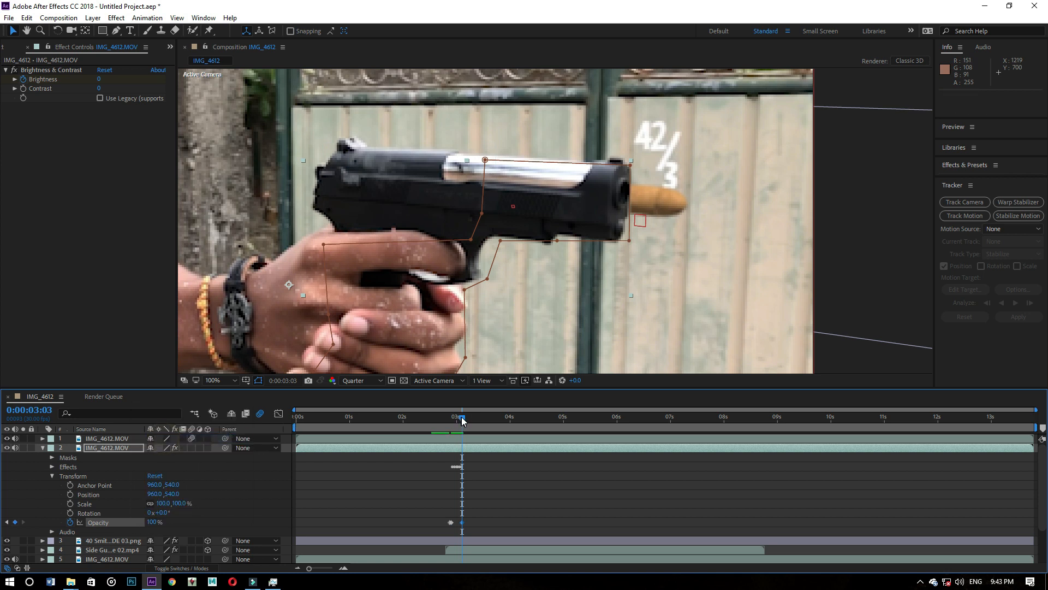
- Set the masked layer's Opacity to 1% at 0:00:03:04
{"action": "left_click_drag", "start_coordinate": [462, 417], "coordinate": [463, 417]}
{"action": "type", "text": "1"}
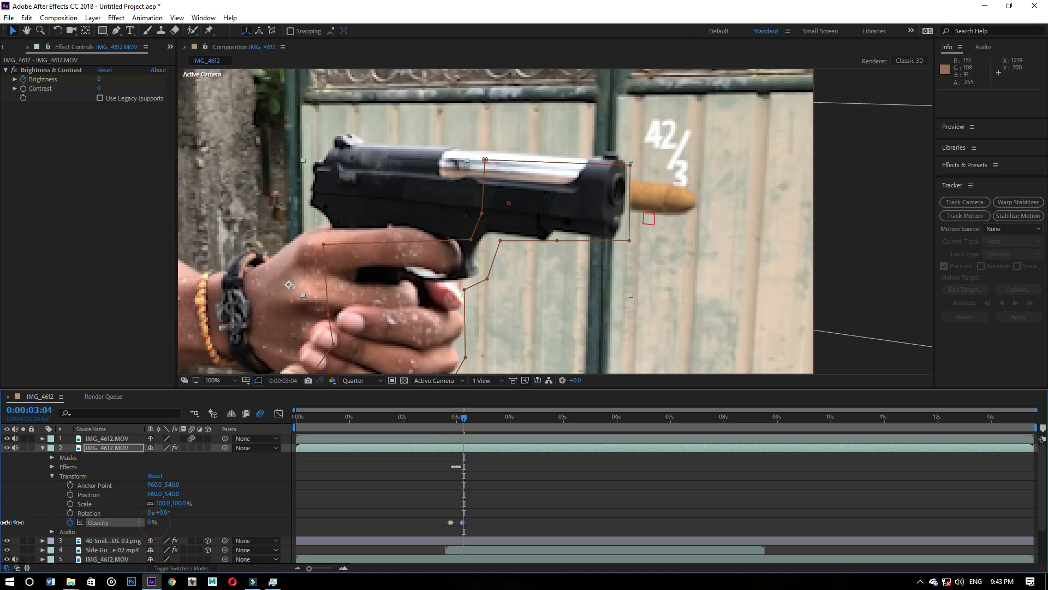
{"action": "key", "text": "Return"}
- Preview the gunshot from before the flash through 0:00:03:12 to check the brightness flash, smoke and bullet
{"action": "left_click", "coordinate": [457, 418]}
{"action": "left_click_drag", "start_coordinate": [458, 419], "coordinate": [435, 418]}
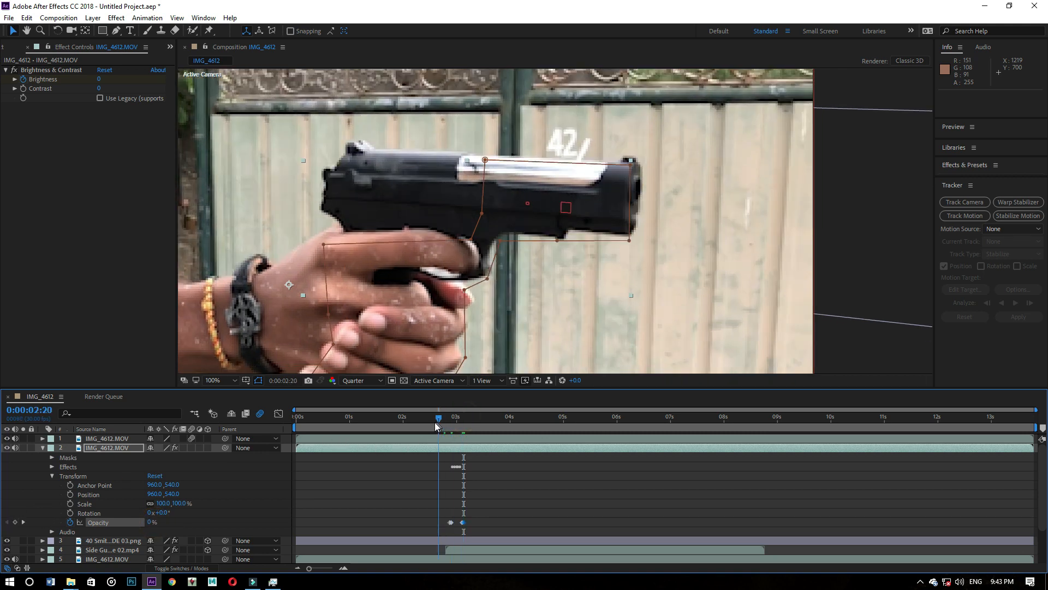
{"action": "key", "text": "space"}
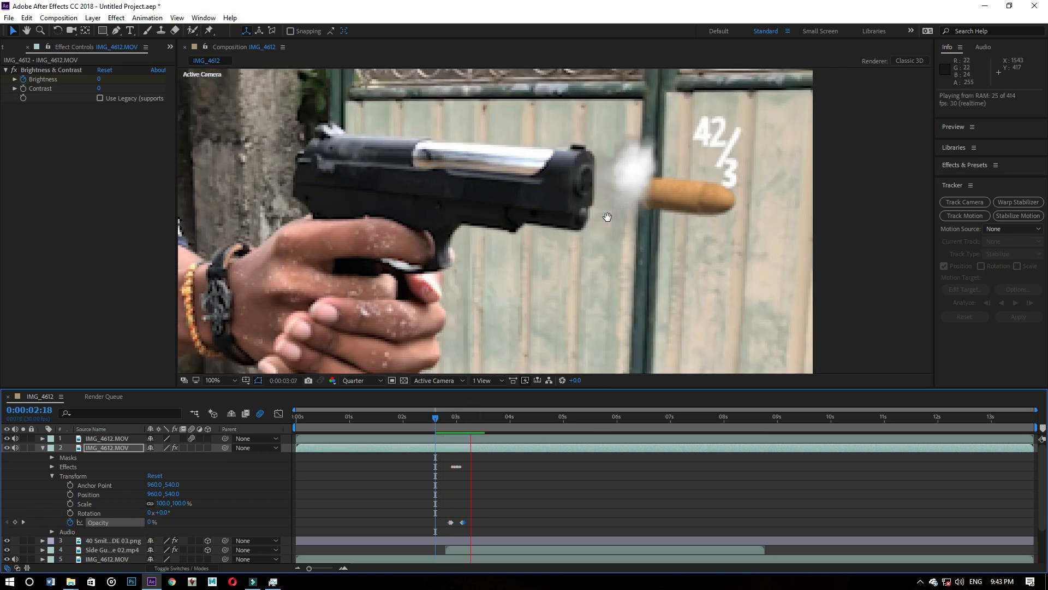
{"action": "scroll", "coordinate": [608, 217], "scroll_direction": "down", "scroll_amount": 4}
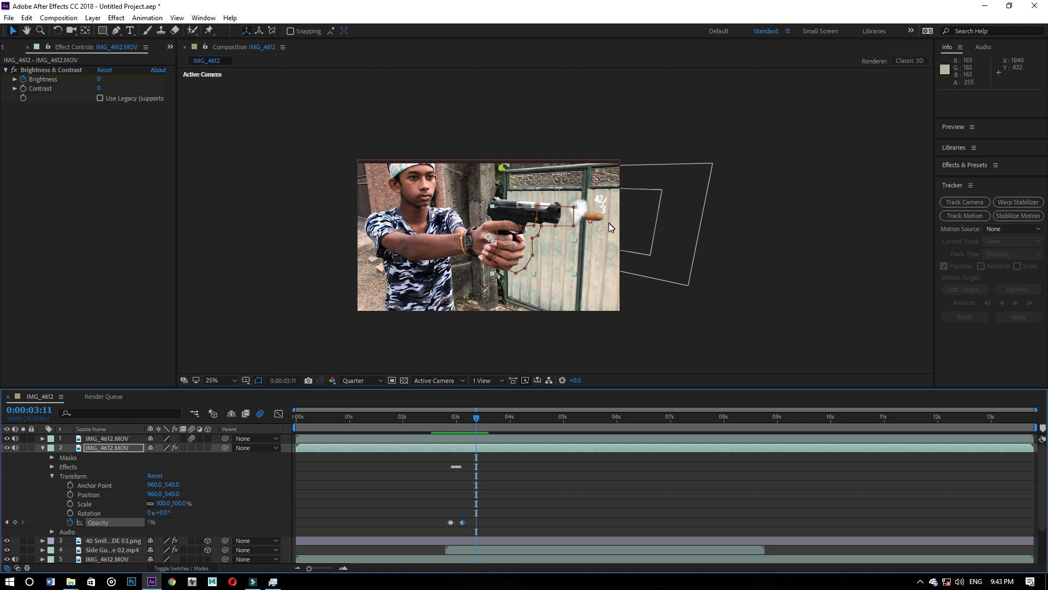
{"action": "scroll", "coordinate": [609, 223], "scroll_direction": "up", "scroll_amount": 2}
{"action": "left_click_drag", "start_coordinate": [478, 418], "coordinate": [369, 416]}
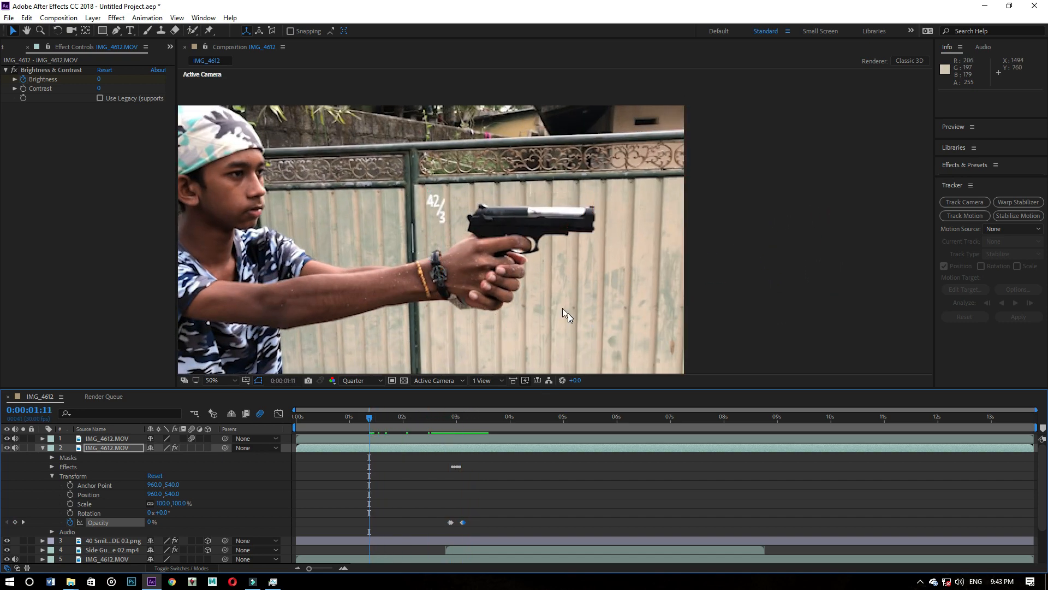
{"action": "mouse_move", "coordinate": [461, 416]}
{"action": "left_mouse_down"}
{"action": "mouse_move", "coordinate": [444, 411]}
{"action": "mouse_move", "coordinate": [470, 406]}
{"action": "mouse_move", "coordinate": [431, 413]}
{"action": "mouse_move", "coordinate": [495, 408]}
{"action": "mouse_move", "coordinate": [477, 409]}
{"action": "left_mouse_up"}
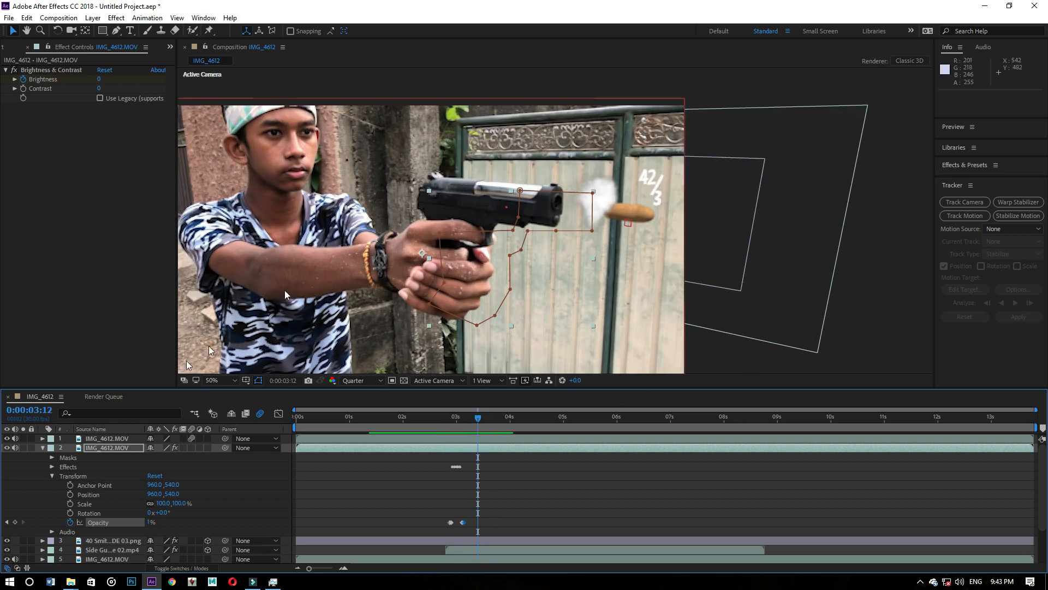
- Turn Motion Blur on in the Element render settings of Black Solid 1 and check the bullet around 0:00:03:27
{"action": "scroll", "coordinate": [110, 502], "scroll_direction": "down", "scroll_amount": 2}
{"action": "left_click", "coordinate": [107, 548]}
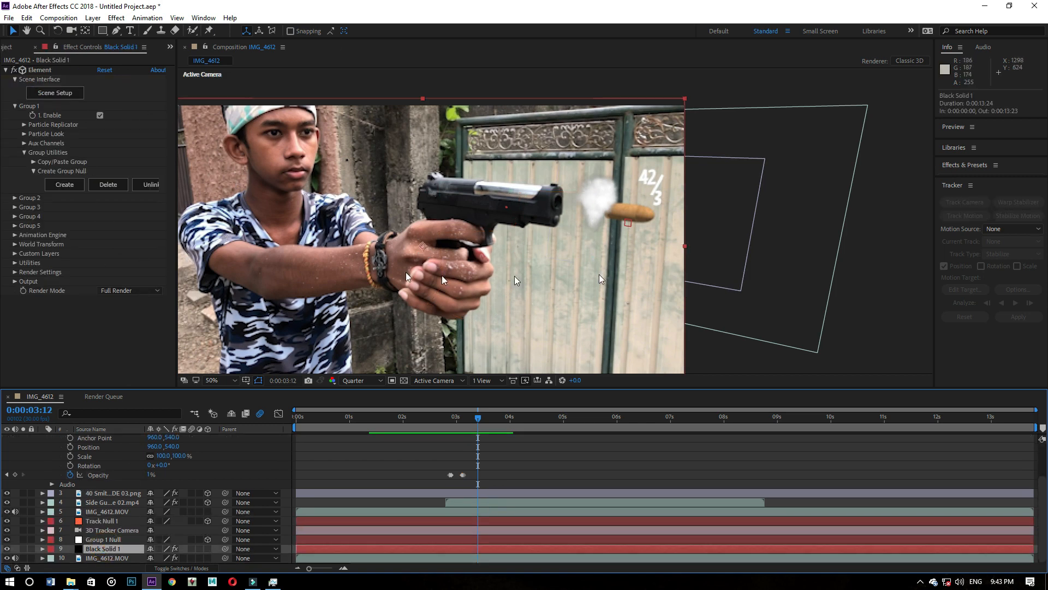
{"action": "left_click", "coordinate": [15, 272]}
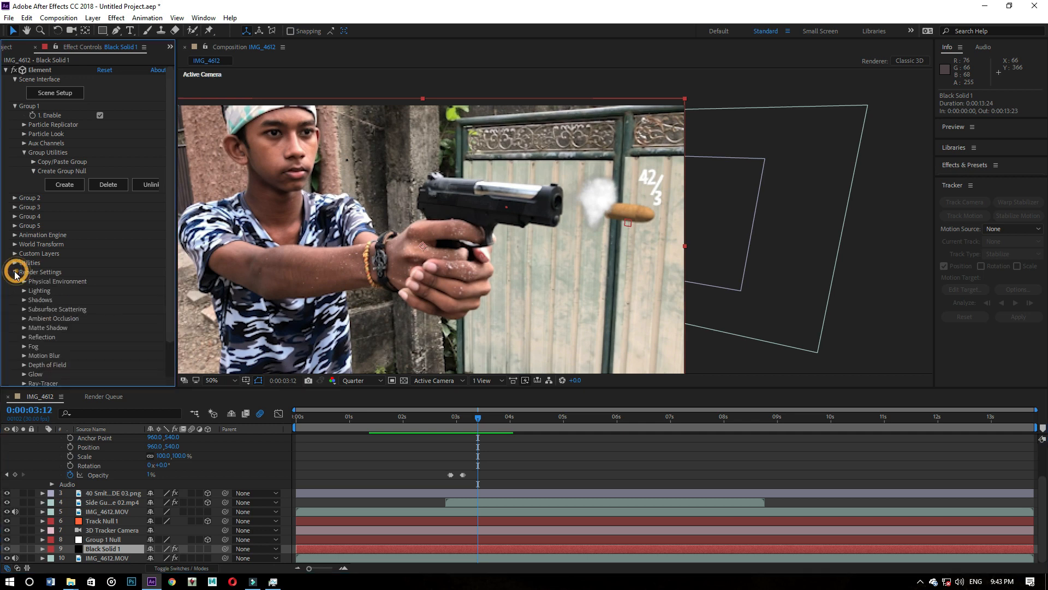
{"action": "scroll", "coordinate": [62, 281], "scroll_direction": "down", "scroll_amount": 3}
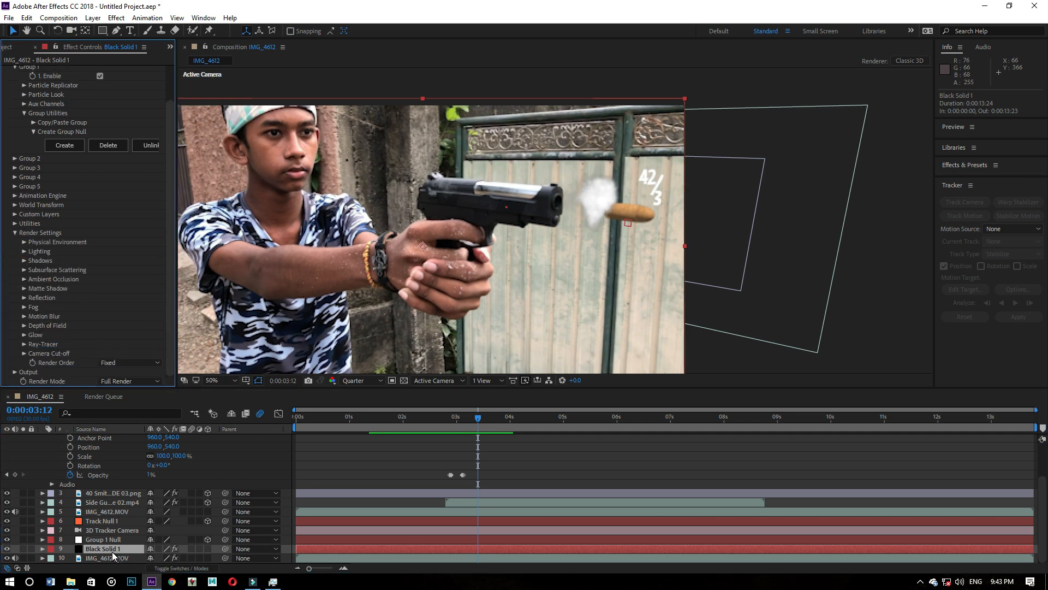
{"action": "left_click", "coordinate": [24, 316]}
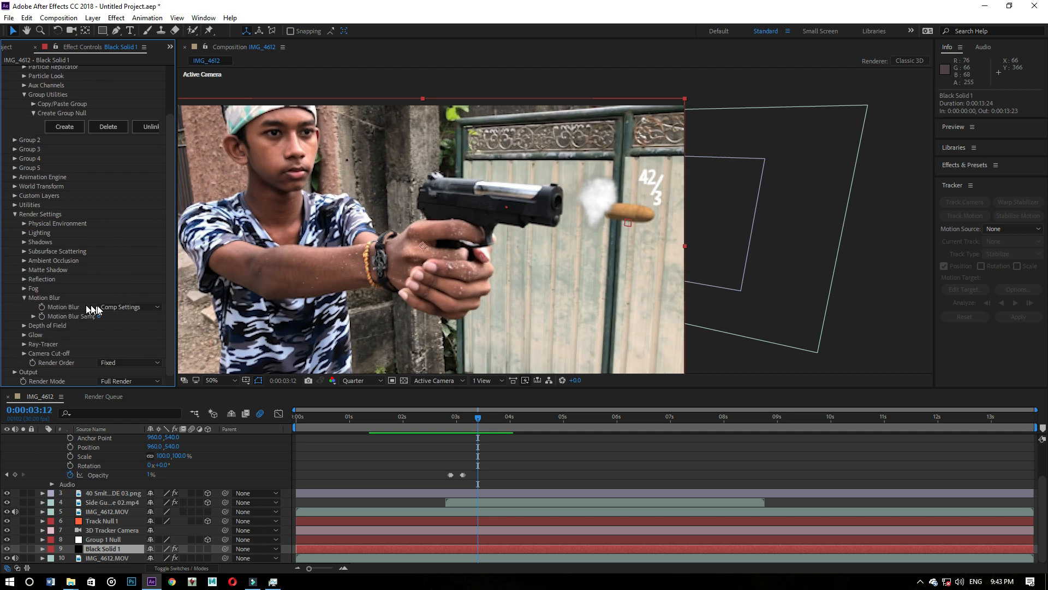
{"action": "left_click", "coordinate": [127, 304]}
{"action": "left_click", "coordinate": [126, 328]}
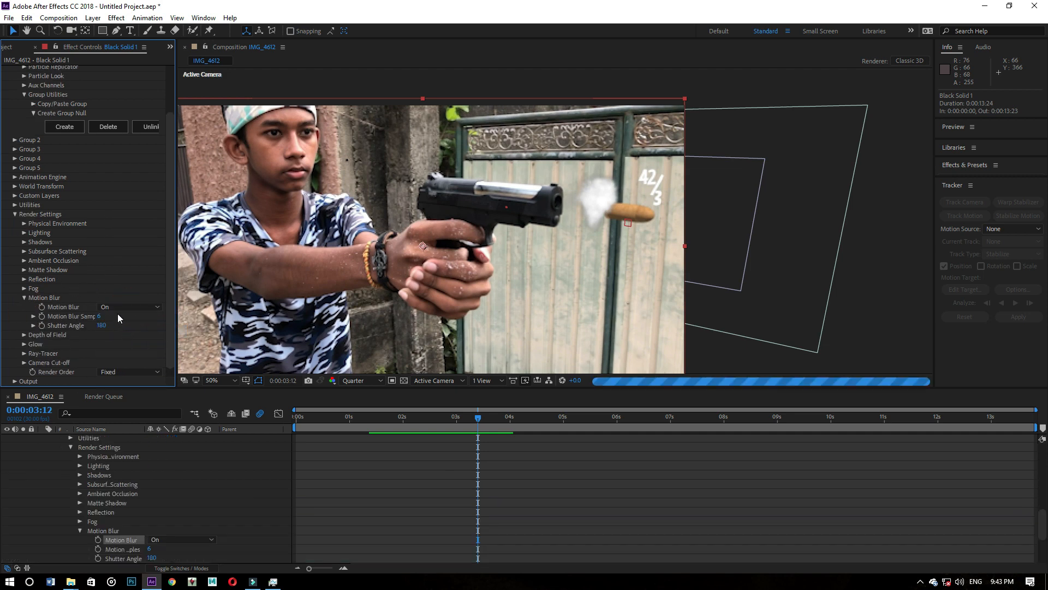
{"action": "left_click_drag", "start_coordinate": [468, 420], "coordinate": [510, 413]}
{"action": "scroll", "coordinate": [543, 258], "scroll_direction": "down", "scroll_amount": 2}
{"action": "scroll", "coordinate": [544, 256], "scroll_direction": "up", "scroll_amount": 2}
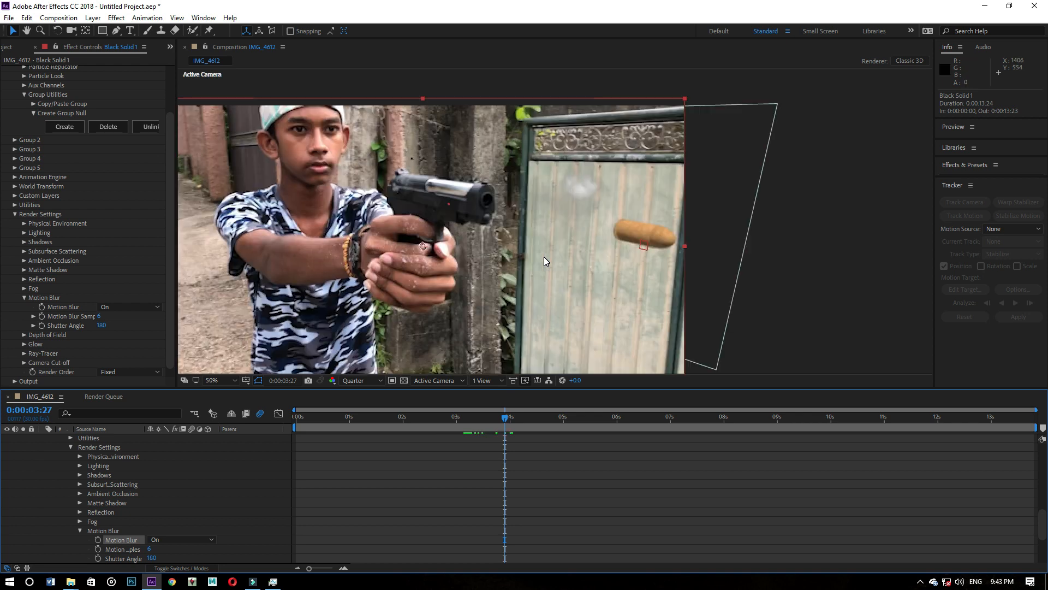